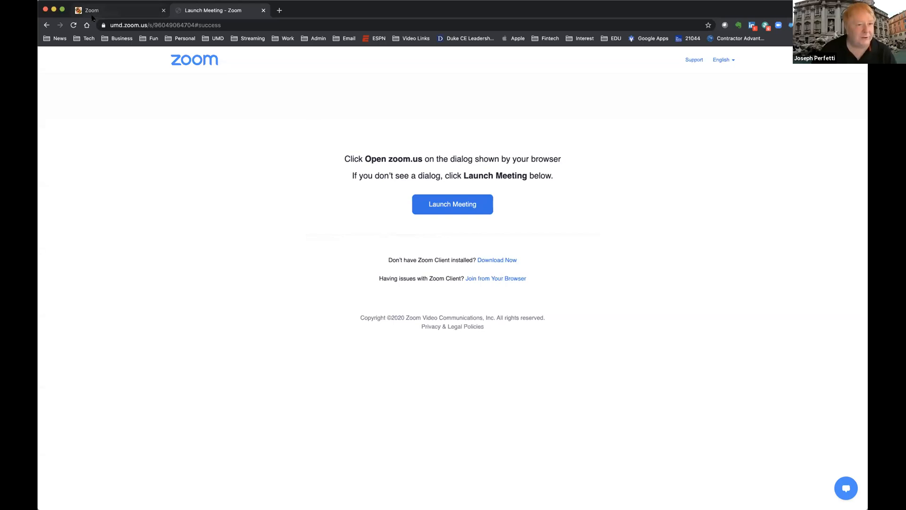
- View BTC-1H-301.gif from the Bloomberg Trading Challenge folder in the course files, closing the preview when done
{"action": "left_click", "coordinate": [92, 12]}
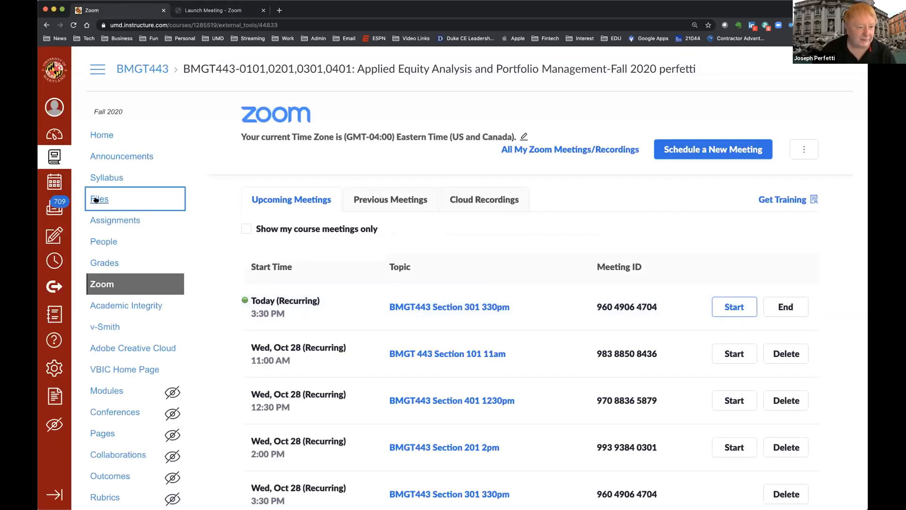
{"action": "left_click", "coordinate": [113, 197]}
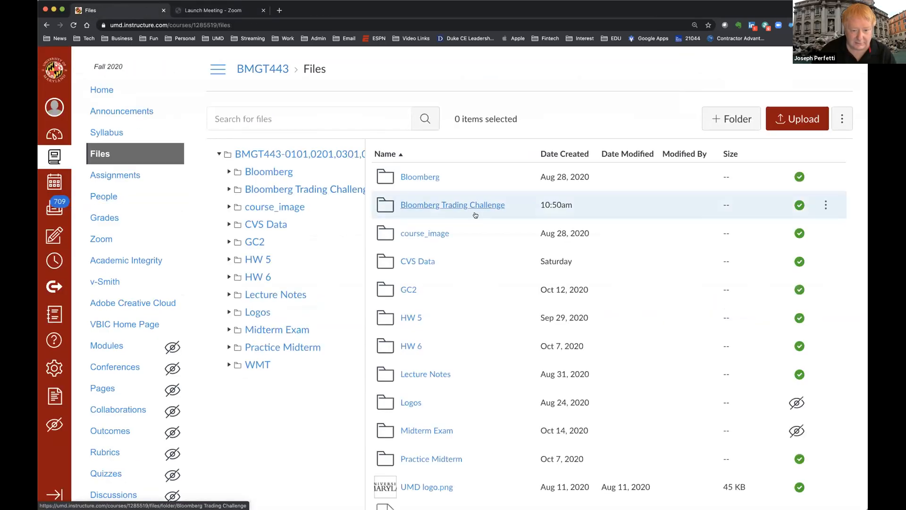
{"action": "left_click", "coordinate": [470, 205]}
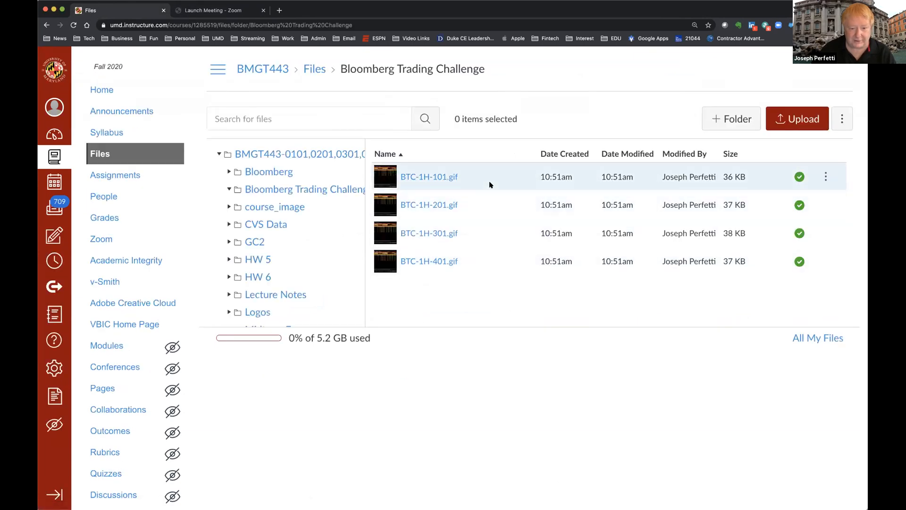
{"action": "left_click", "coordinate": [428, 233]}
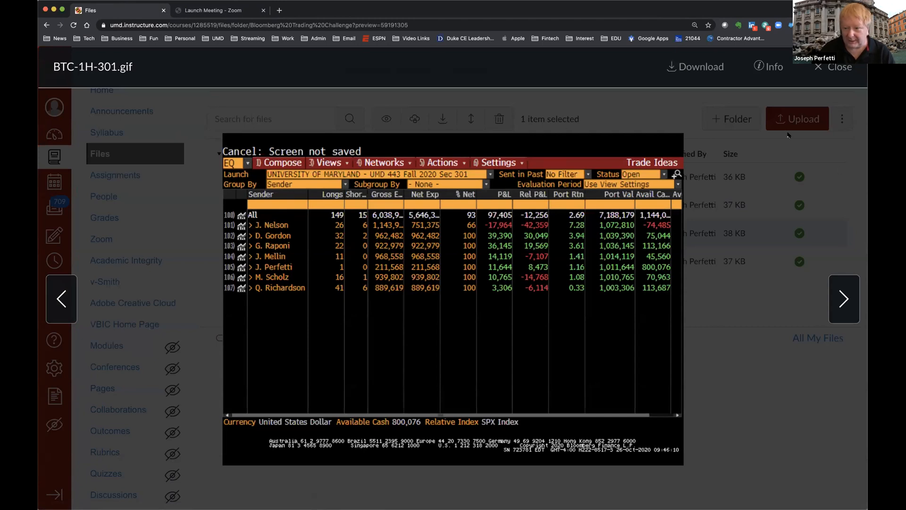
{"action": "left_click", "coordinate": [839, 67]}
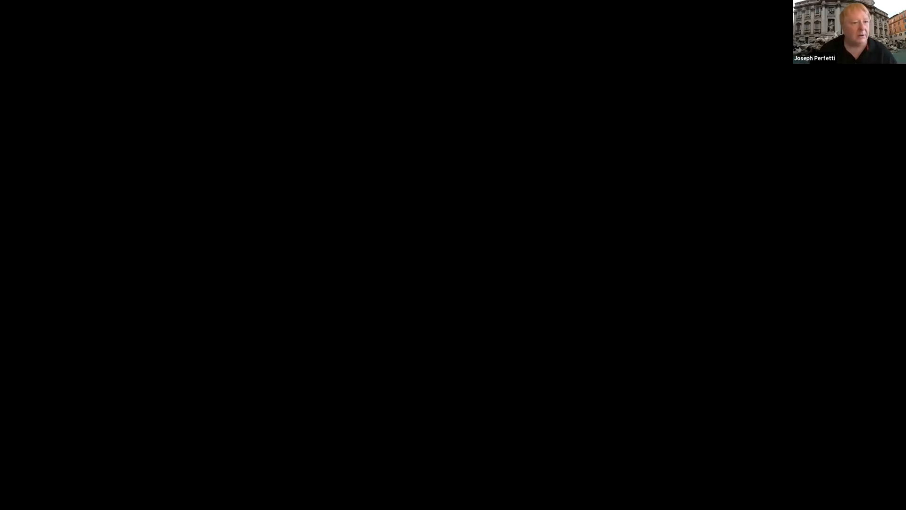
- Switch to the Bloomberg terminal, run the IDEA function and view the shared network UMD 443 Fall 2020 301 2H
{"action": "type", "text": "I"}
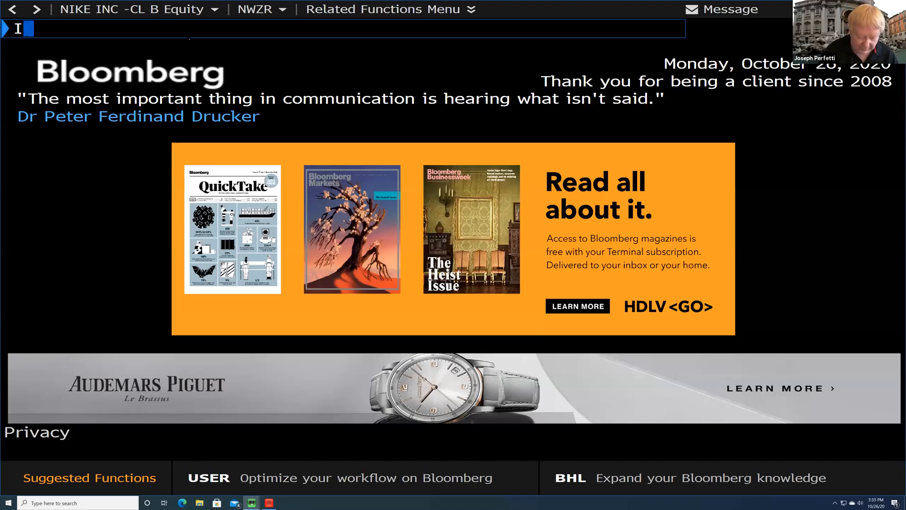
{"action": "type", "text": "DEA"}
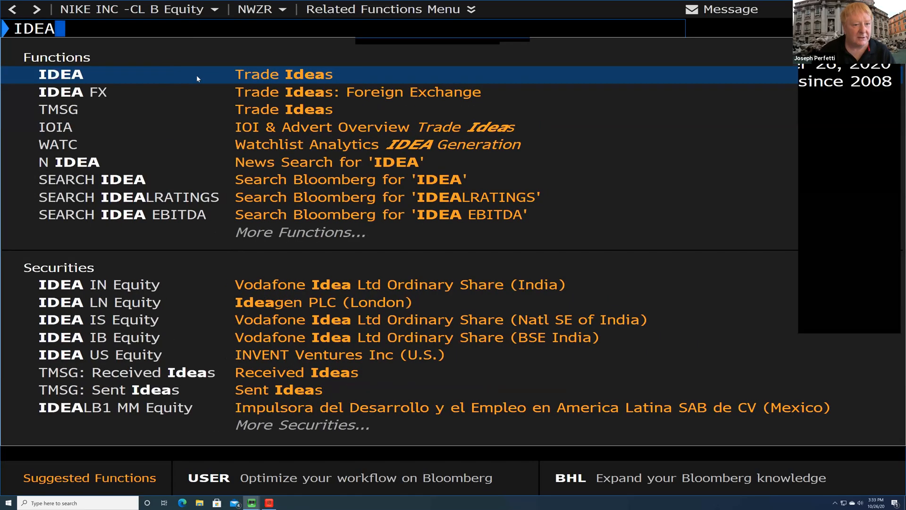
{"action": "key", "text": "Return"}
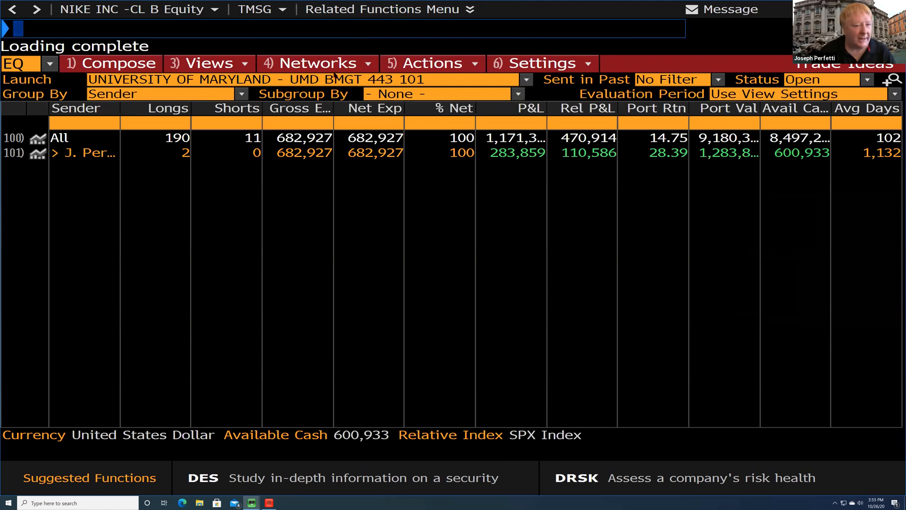
{"action": "left_click", "coordinate": [527, 80]}
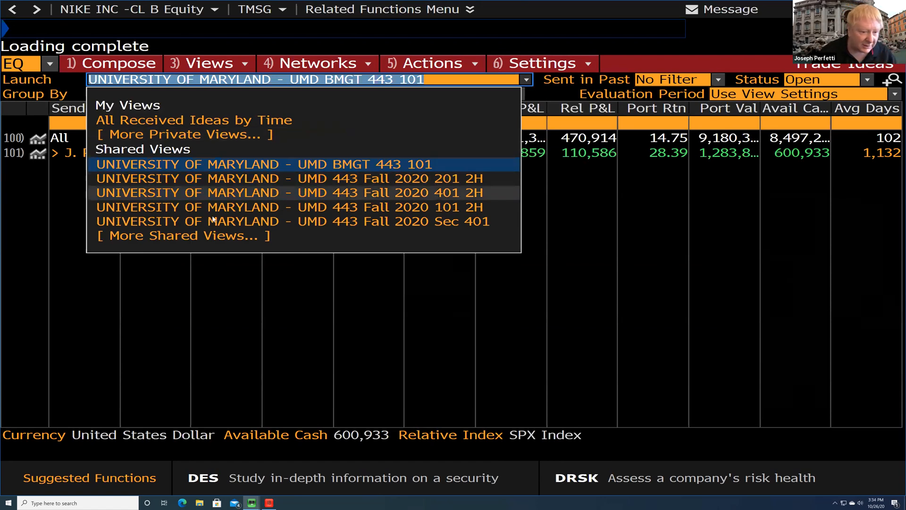
{"action": "left_click", "coordinate": [191, 236]}
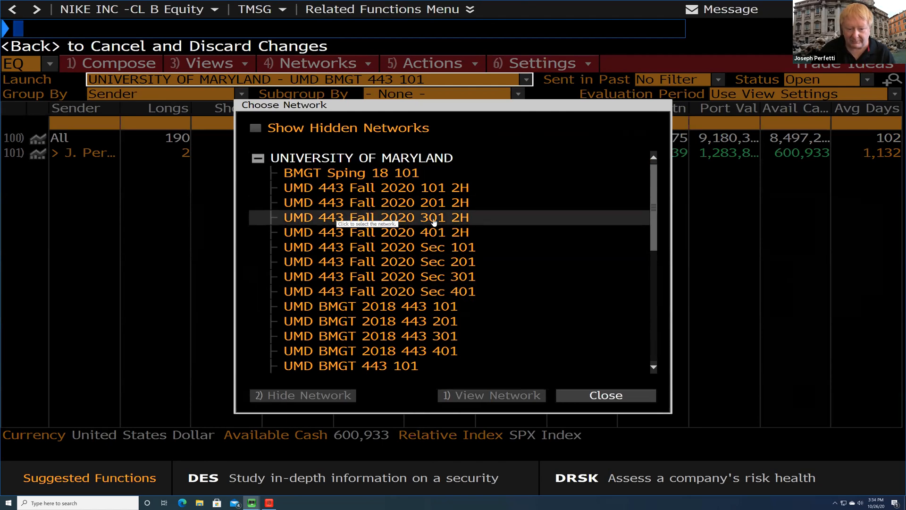
{"action": "left_click", "coordinate": [482, 221]}
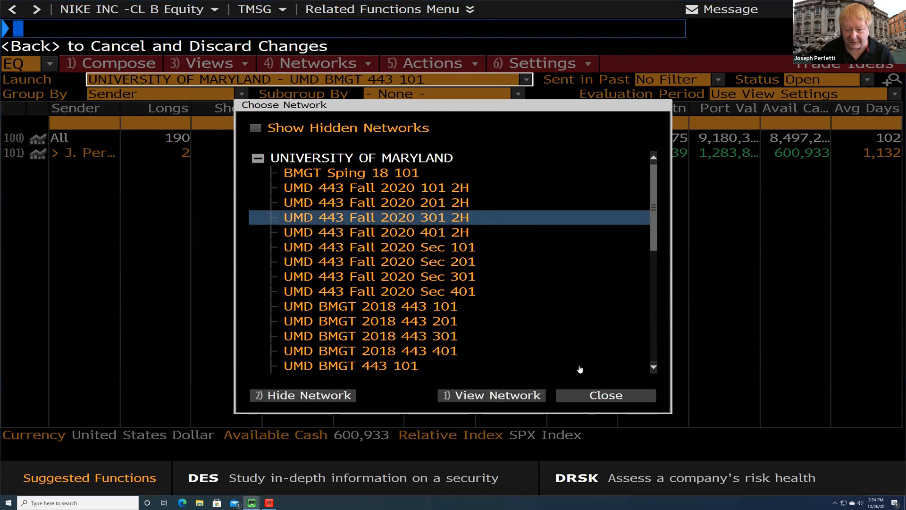
{"action": "left_click", "coordinate": [505, 399]}
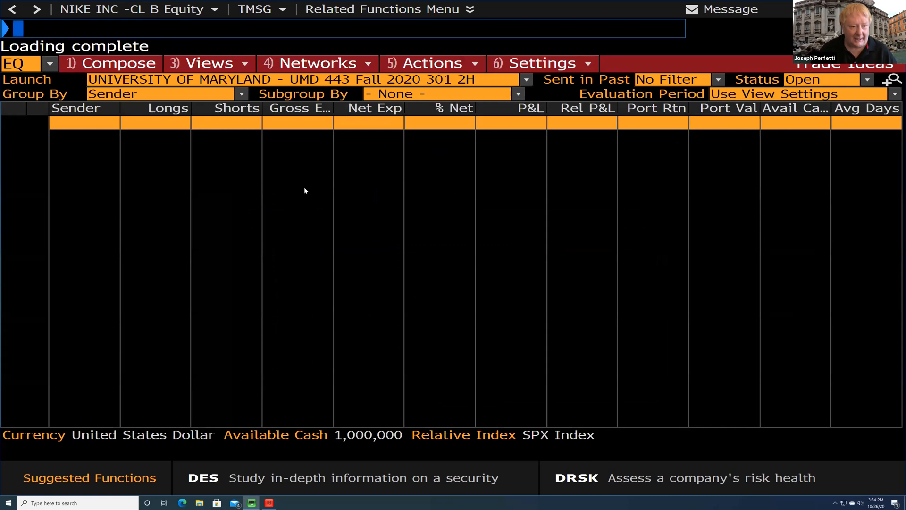
- Review the members, allocations and sender rules in the network's edit settings, leaving without saving changes
{"action": "left_click", "coordinate": [369, 66]}
{"action": "left_click", "coordinate": [363, 110]}
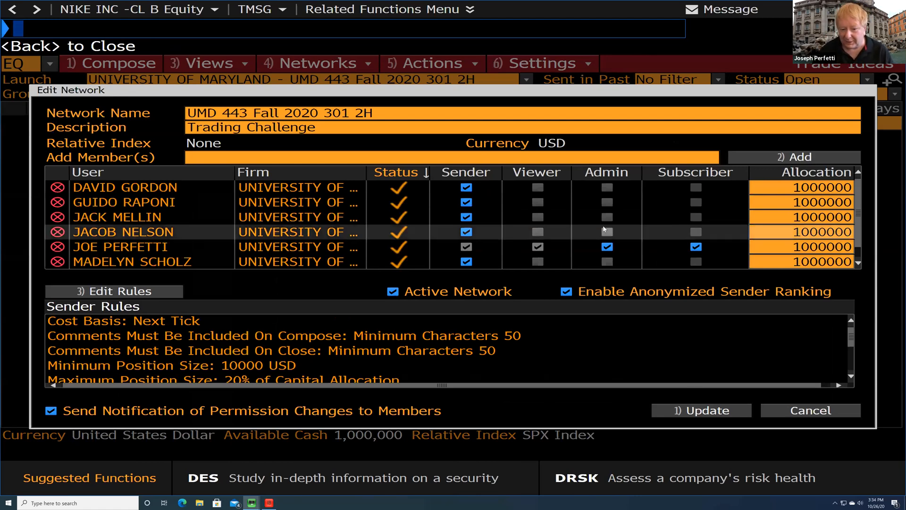
{"action": "scroll", "coordinate": [604, 230], "scroll_direction": "down", "scroll_amount": 1}
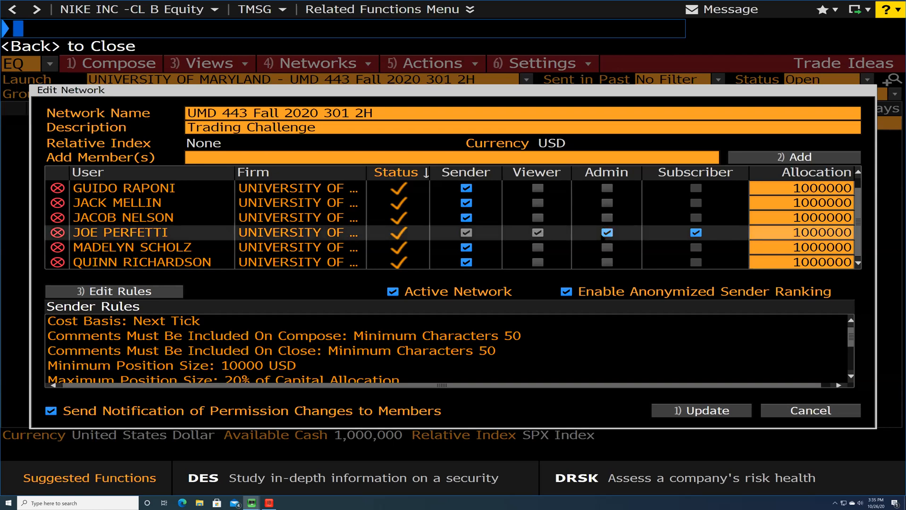
{"action": "left_click", "coordinate": [829, 411]}
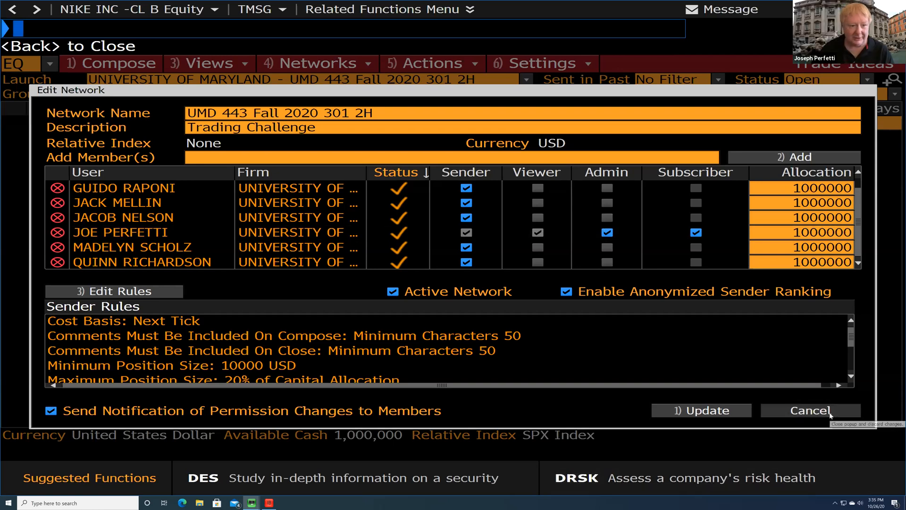
{"action": "left_click", "coordinate": [527, 80]}
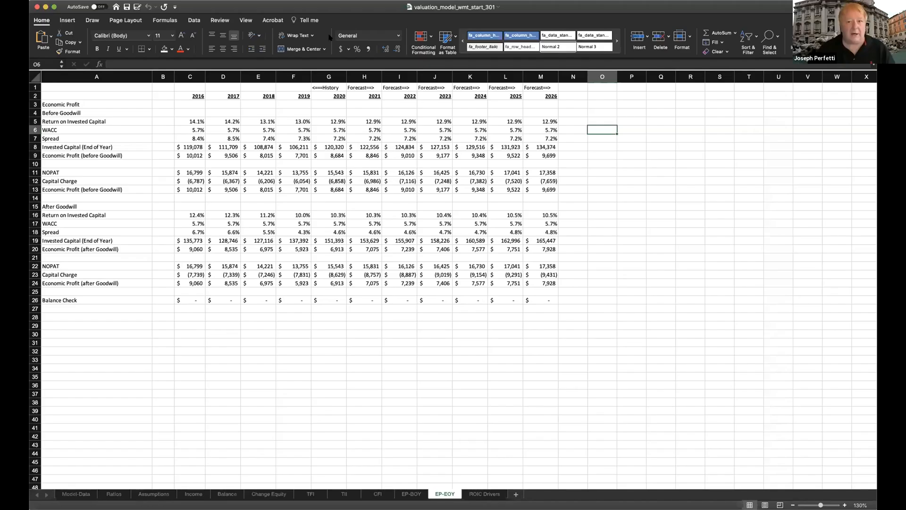
- Switch to Excel and save a copy of the Walmart valuation workbook as valuation_model_wmt_301_part2
{"action": "left_click", "coordinate": [41, 1]}
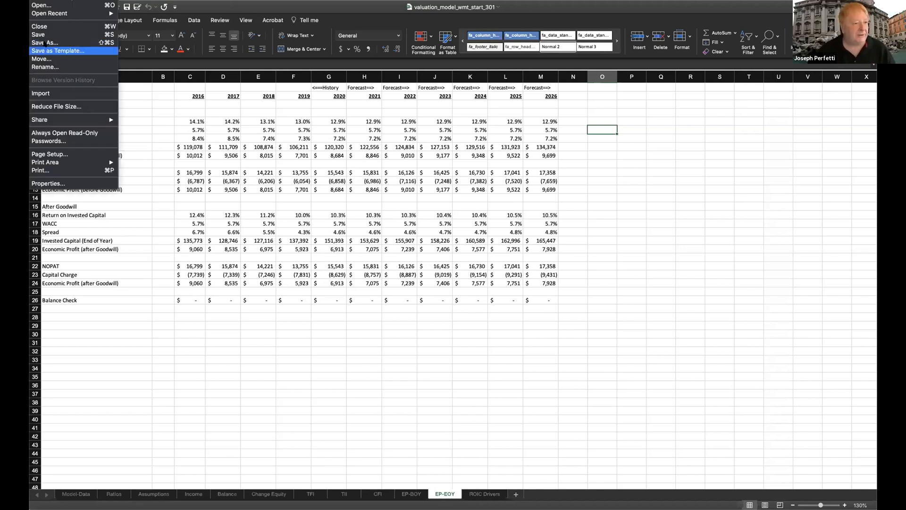
{"action": "left_click", "coordinate": [43, 39]}
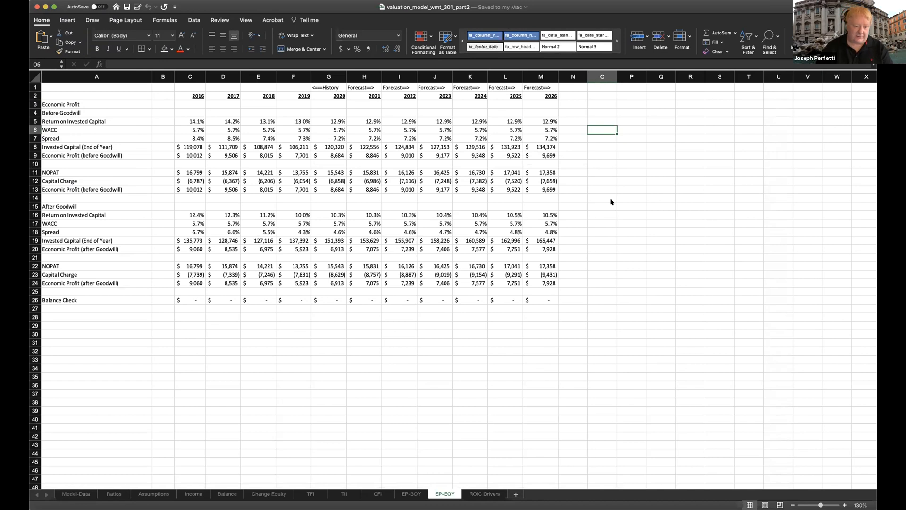
- Add a new worksheet named "DCF Valuation" and place it after the ROIC Drivers sheet
{"action": "left_click", "coordinate": [376, 493]}
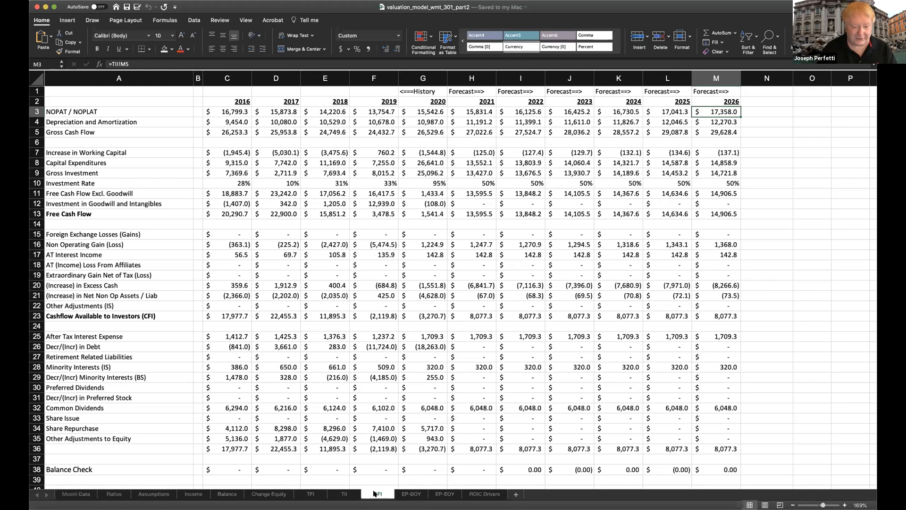
{"action": "left_click", "coordinate": [517, 494]}
{"action": "double_click", "coordinate": [405, 494]}
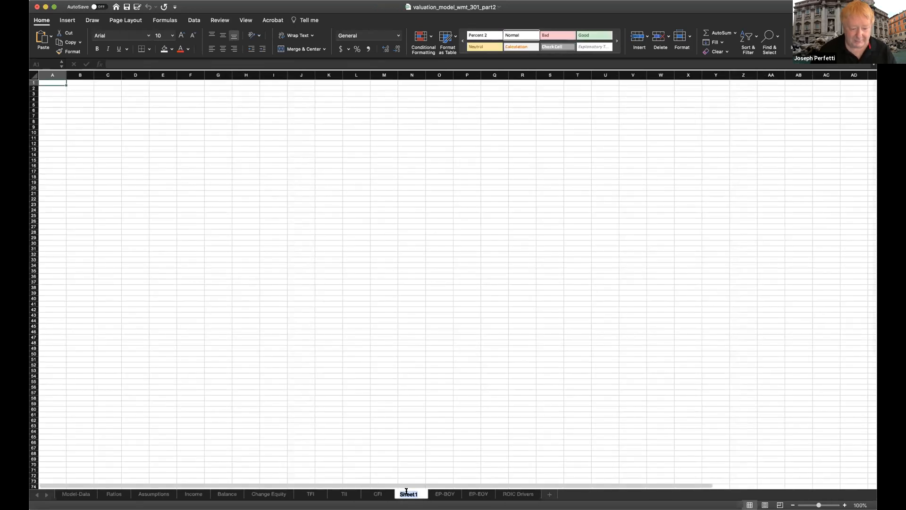
{"action": "type", "text": "DCF"}
{"action": "key", "text": "BackSpace"}
{"action": "type", "text": "F Valuation"}
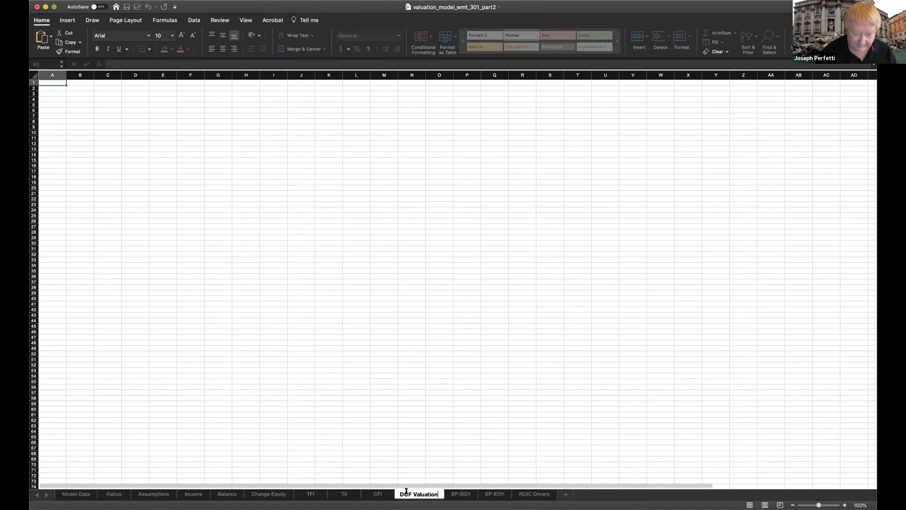
{"action": "key", "text": "Return"}
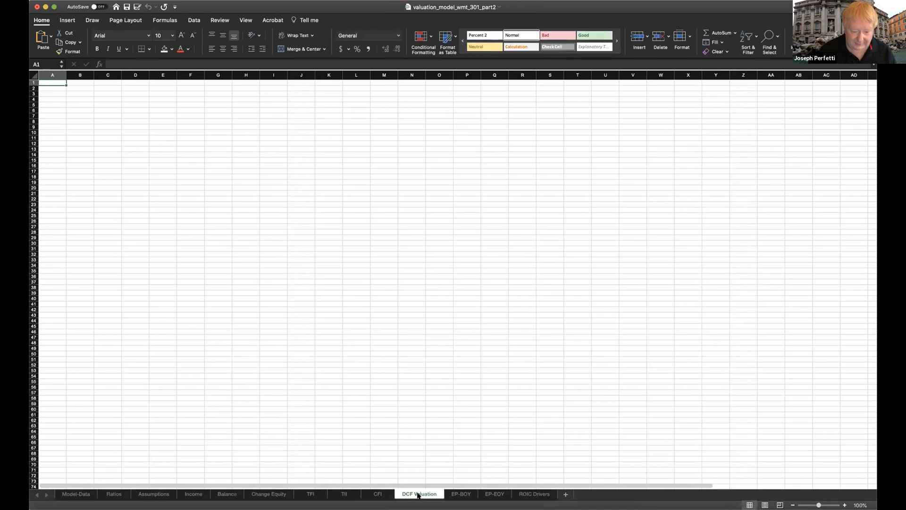
{"action": "left_click_drag", "start_coordinate": [487, 492], "coordinate": [561, 494]}
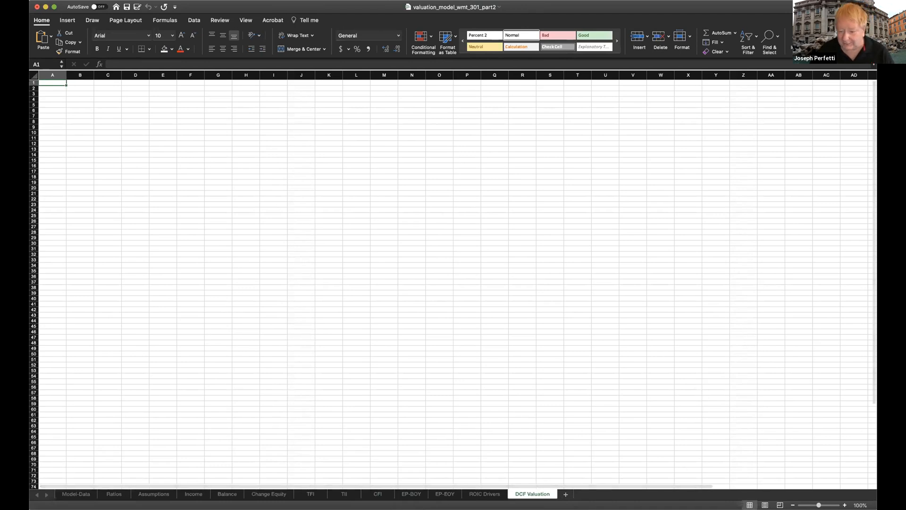
- Enter the heading "Free Cash Flow" in cell B1 of the DCF Valuation sheet and widen column B to fit it
{"action": "scroll", "coordinate": [453, 279], "scroll_direction": "up", "scroll_amount": 5}
{"action": "scroll", "coordinate": [415, 203], "scroll_direction": "up", "scroll_amount": 2}
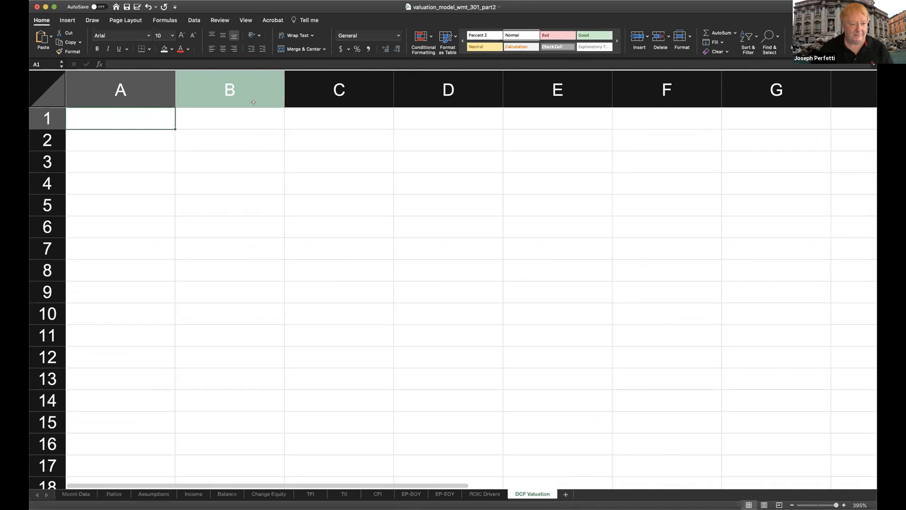
{"action": "left_click", "coordinate": [244, 122]}
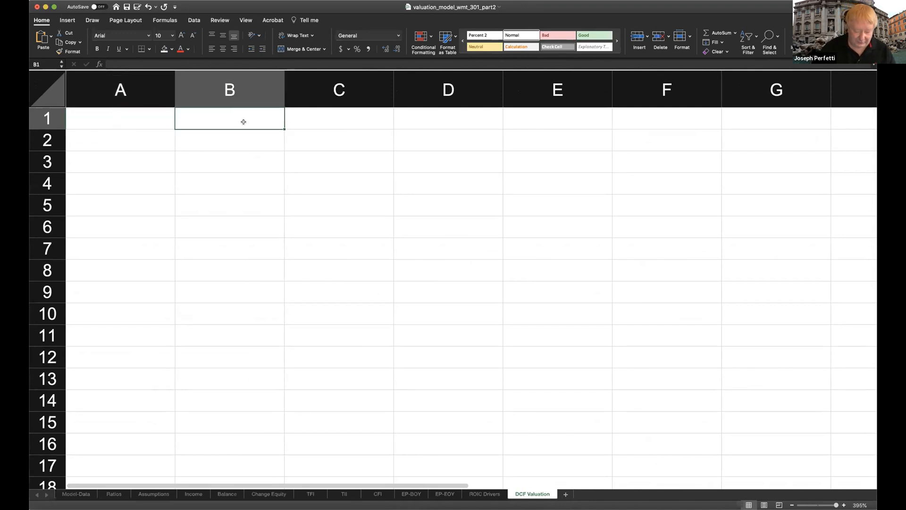
{"action": "type", "text": "Free "}
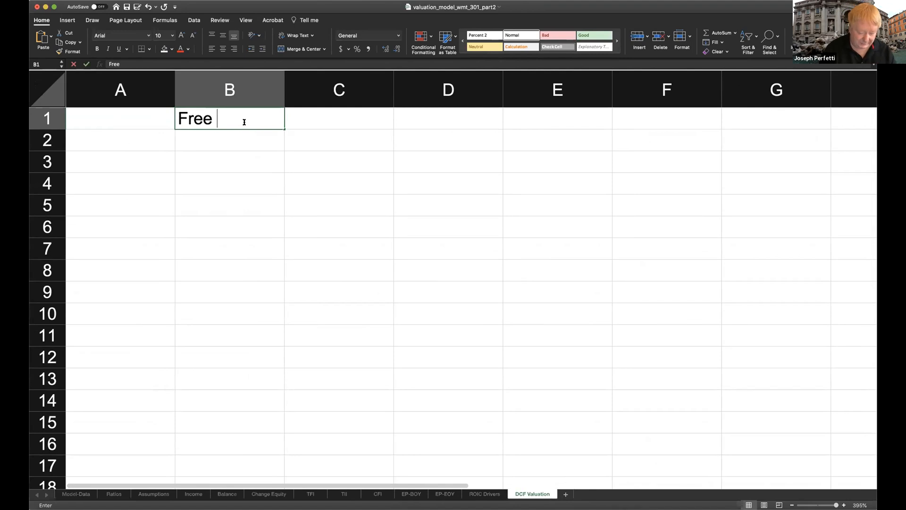
{"action": "type", "text": "Cash Flow"}
{"action": "key", "text": "Return"}
{"action": "type", "text": "'"}
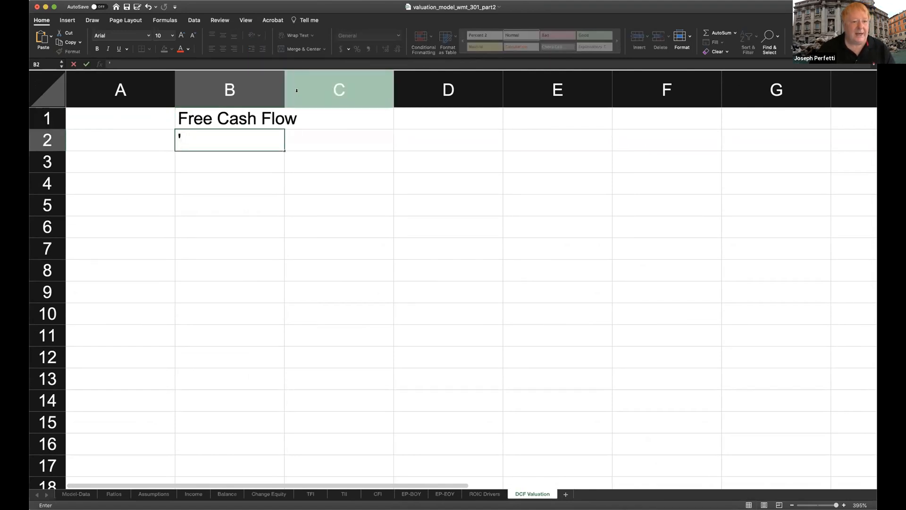
{"action": "left_click_drag", "start_coordinate": [283, 90], "coordinate": [307, 90]}
{"action": "left_click", "coordinate": [233, 165]}
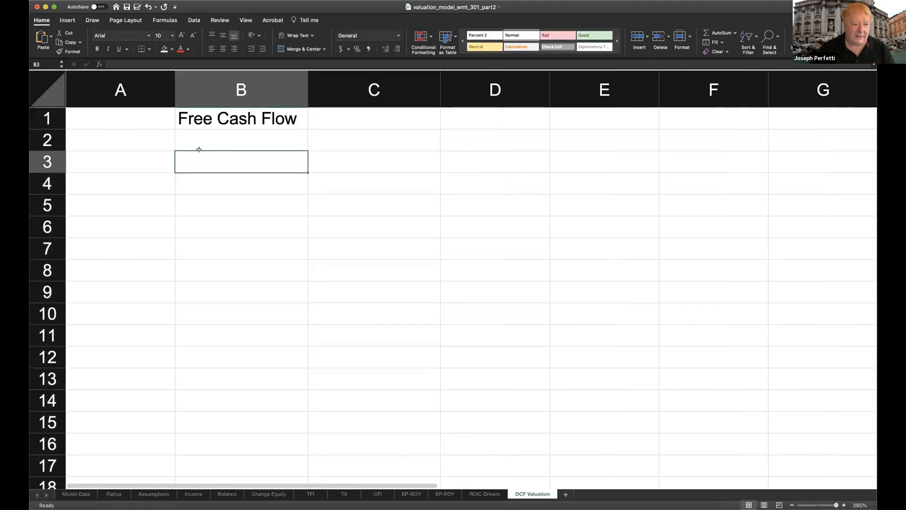
- Link cell A2 of the DCF Valuation sheet to the first forecast year, 2021, in cell H2 of the CFI sheet
{"action": "left_click", "coordinate": [146, 138]}
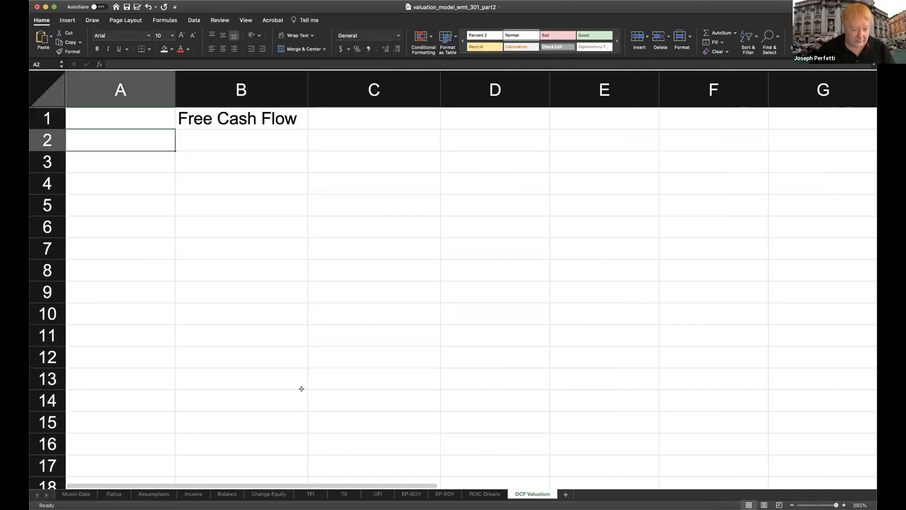
{"action": "left_click", "coordinate": [378, 494]}
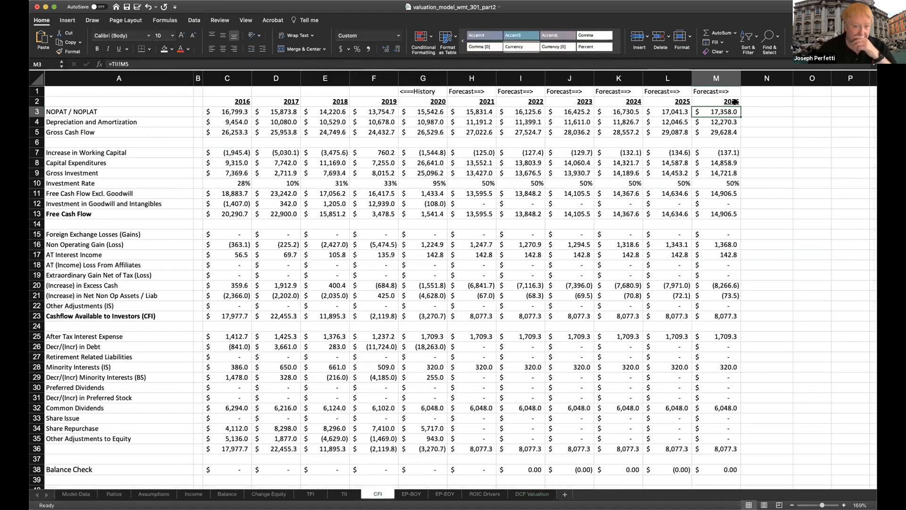
{"action": "left_click_drag", "start_coordinate": [479, 101], "coordinate": [664, 110]}
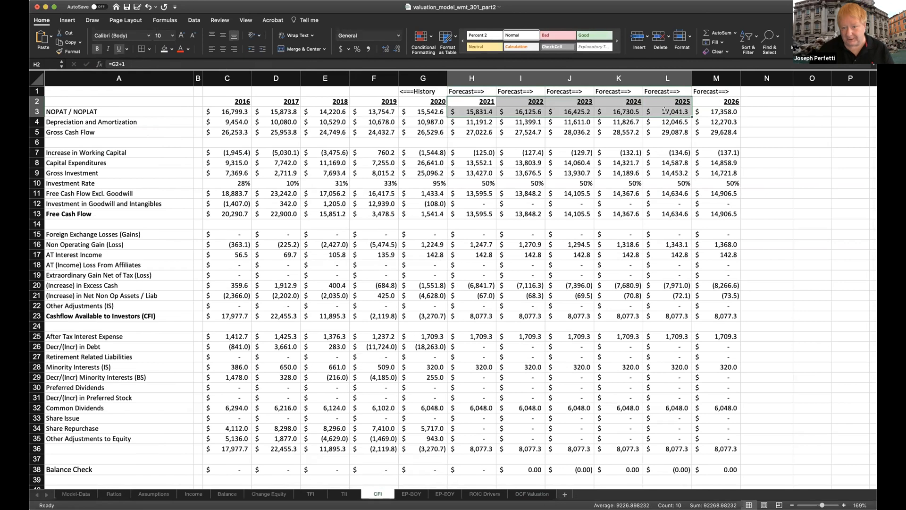
{"action": "left_click", "coordinate": [717, 80]}
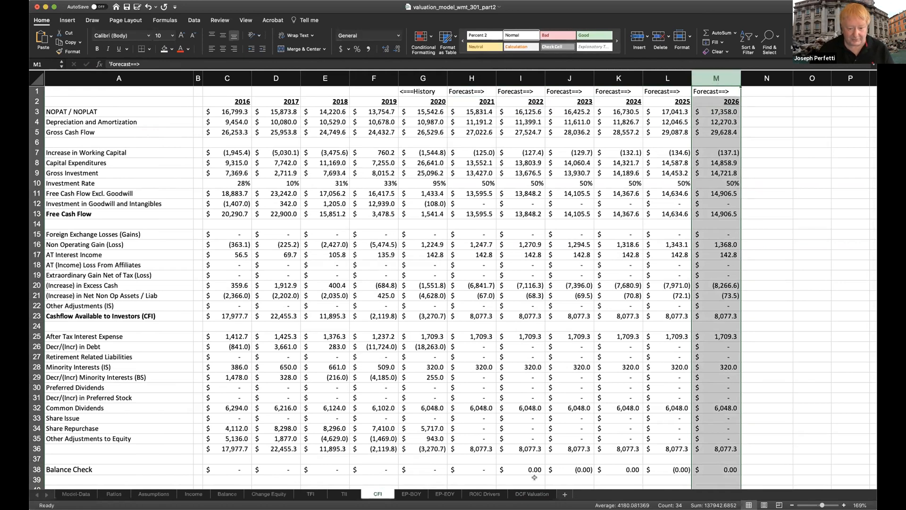
{"action": "left_click", "coordinate": [537, 494]}
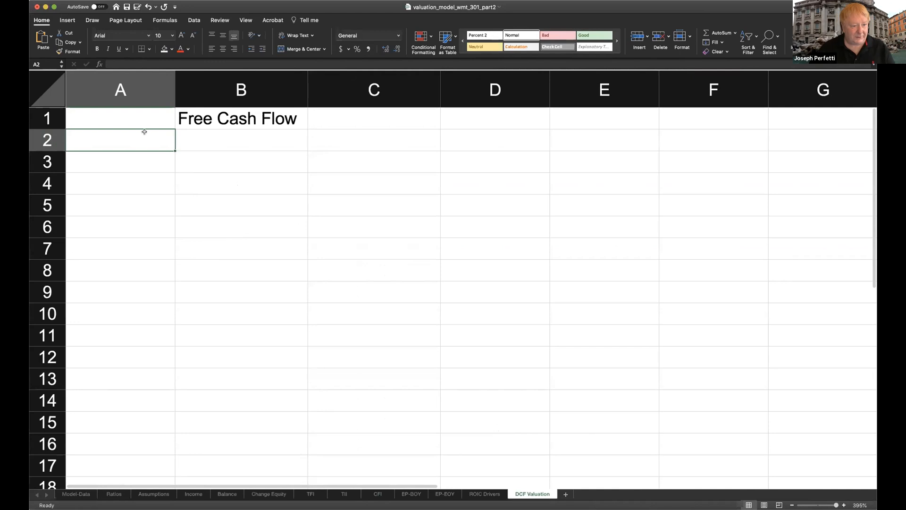
{"action": "type", "text": "="}
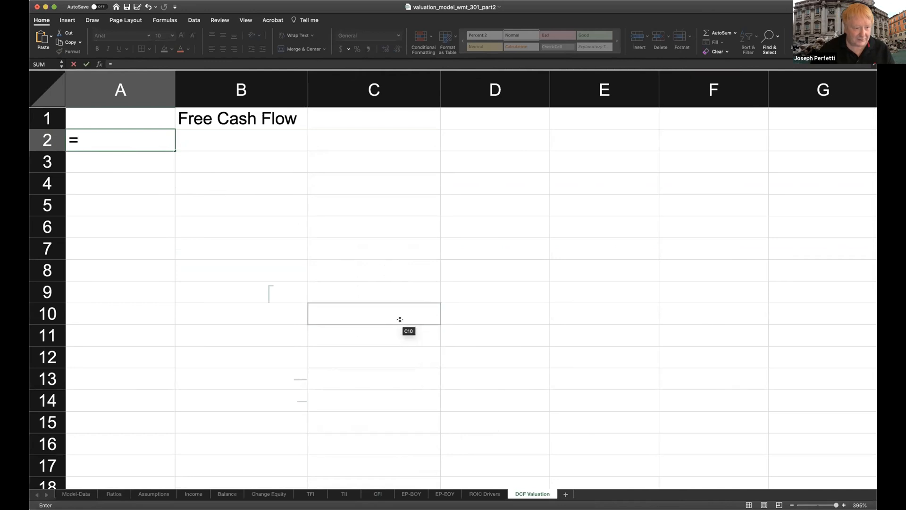
{"action": "left_click", "coordinate": [378, 494]}
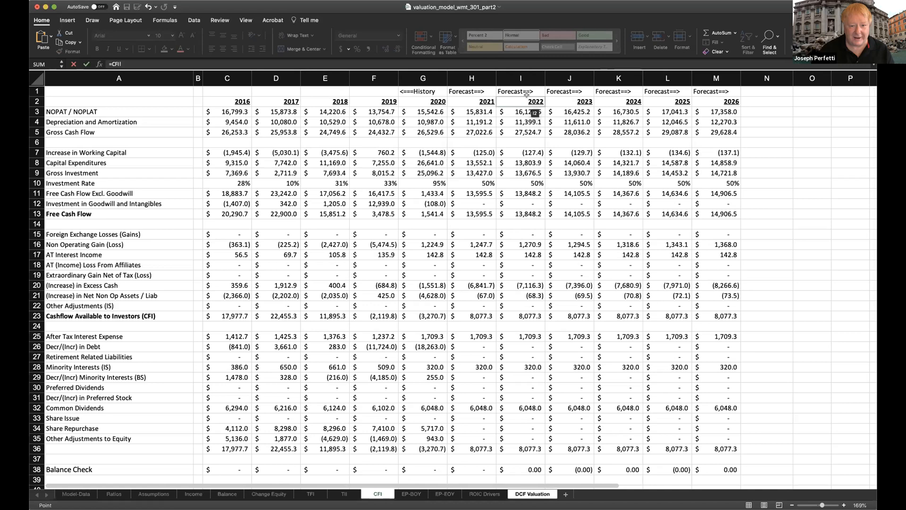
{"action": "left_click", "coordinate": [471, 102]}
{"action": "key", "text": "Return"}
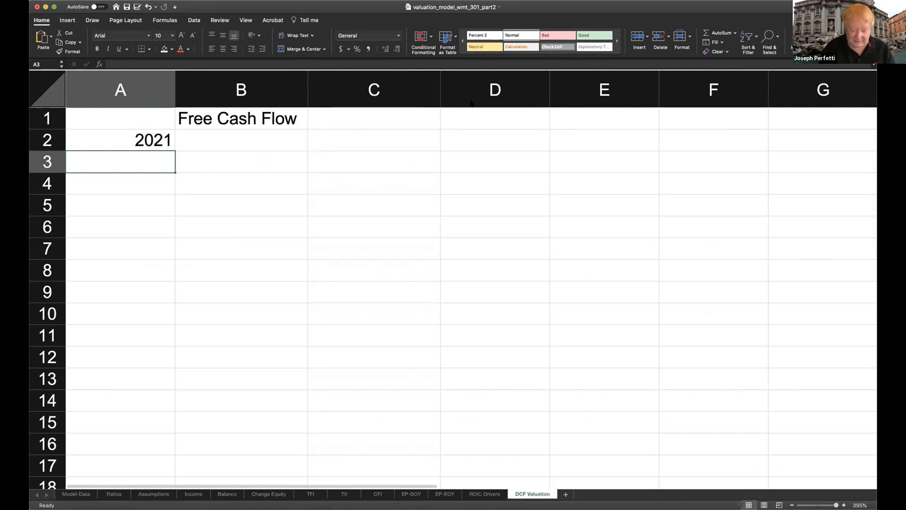
- Enter the formula =A2+1 in cell A3 to produce the year 2022
{"action": "type", "text": "="}
{"action": "key", "text": "Up"}
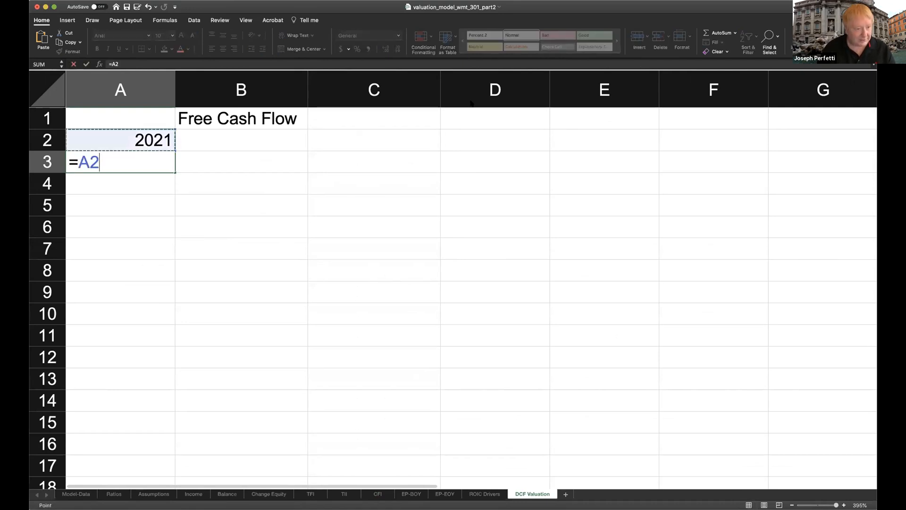
{"action": "type", "text": "+"}
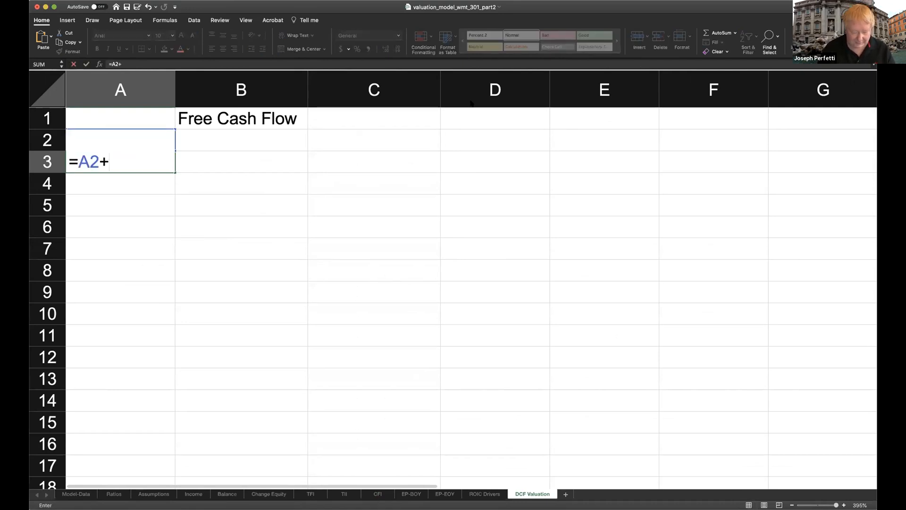
{"action": "type", "text": "1"}
{"action": "key", "text": "Return"}
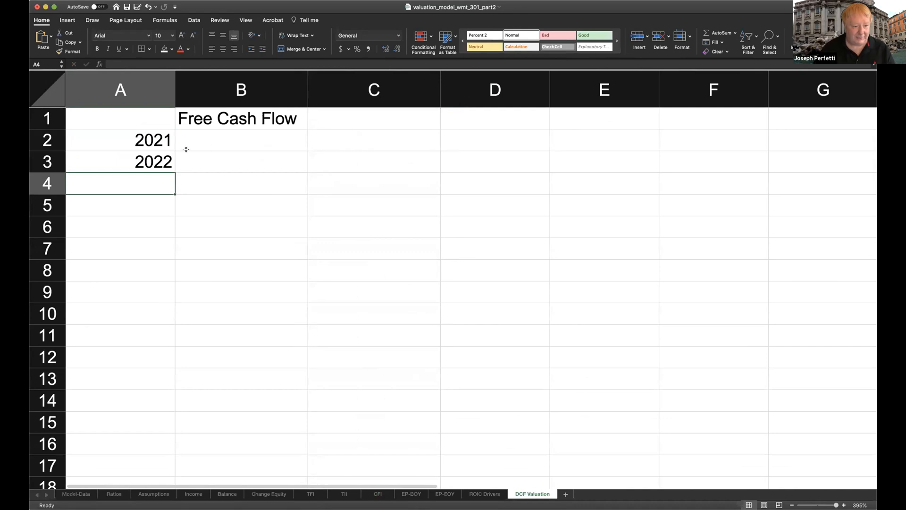
- Copy the year formula from A3 into A4:A6 to extend the years through 2025
{"action": "left_click", "coordinate": [177, 159]}
{"action": "left_click", "coordinate": [138, 158]}
{"action": "key", "text": "super+c"}
{"action": "left_click", "coordinate": [138, 203]}
{"action": "left_click_drag", "start_coordinate": [137, 183], "coordinate": [135, 227]}
{"action": "key", "text": "super+v"}
{"action": "left_click", "coordinate": [330, 259]}
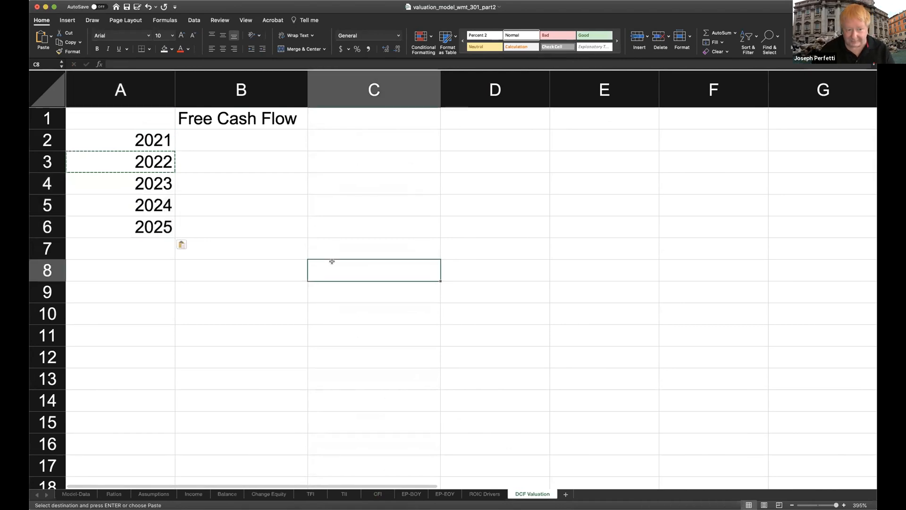
- Link cell B2 to the 2021 Free Cash Flow in cell H13 of the CFI sheet
{"action": "left_click", "coordinate": [237, 133]}
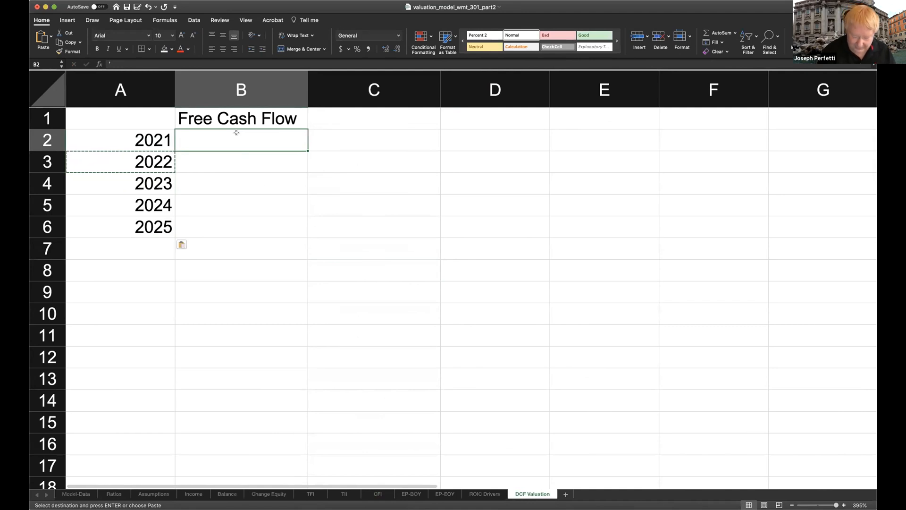
{"action": "type", "text": "="}
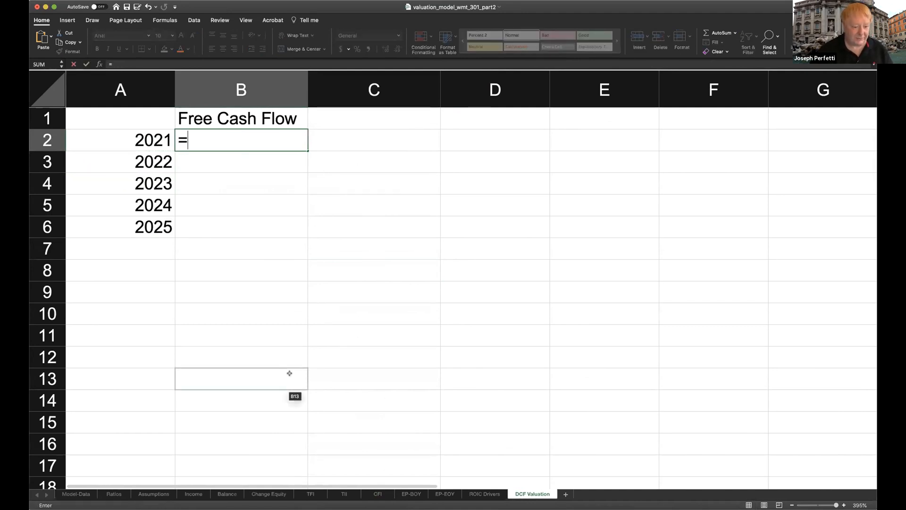
{"action": "left_click", "coordinate": [379, 493]}
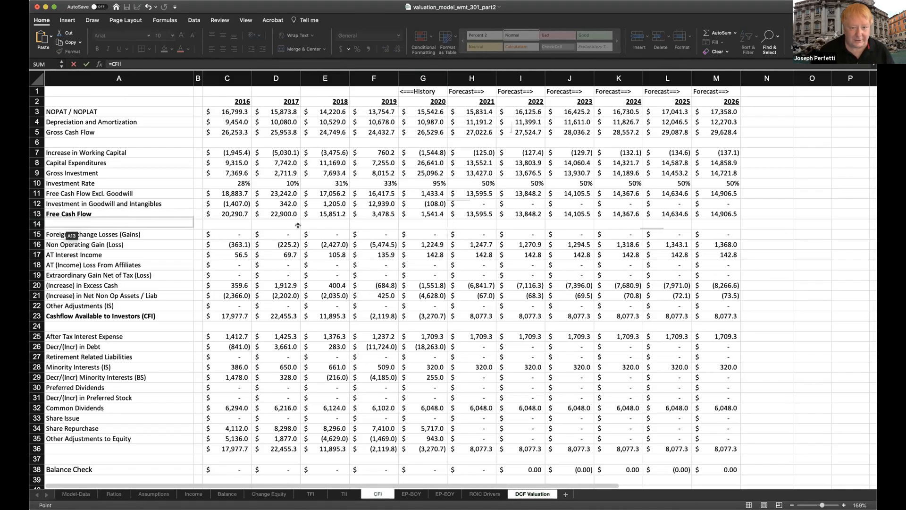
{"action": "left_click", "coordinate": [472, 213]}
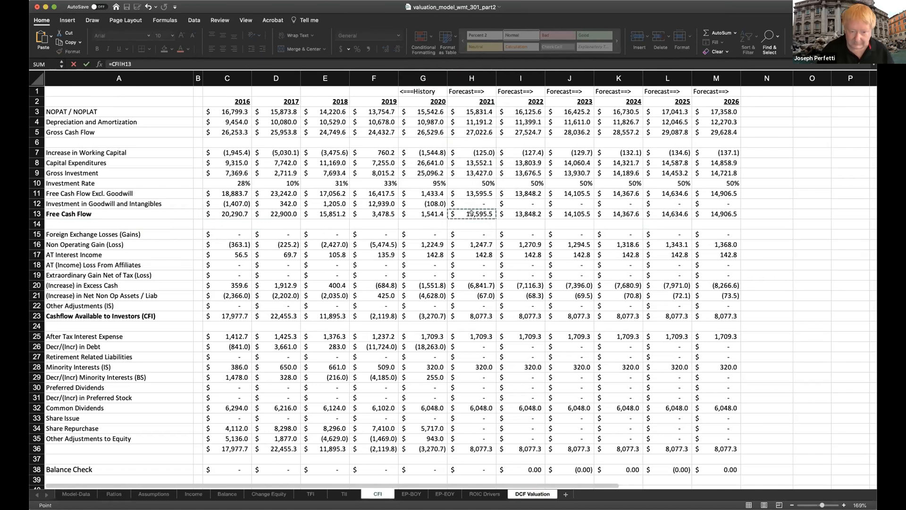
{"action": "key", "text": "Return"}
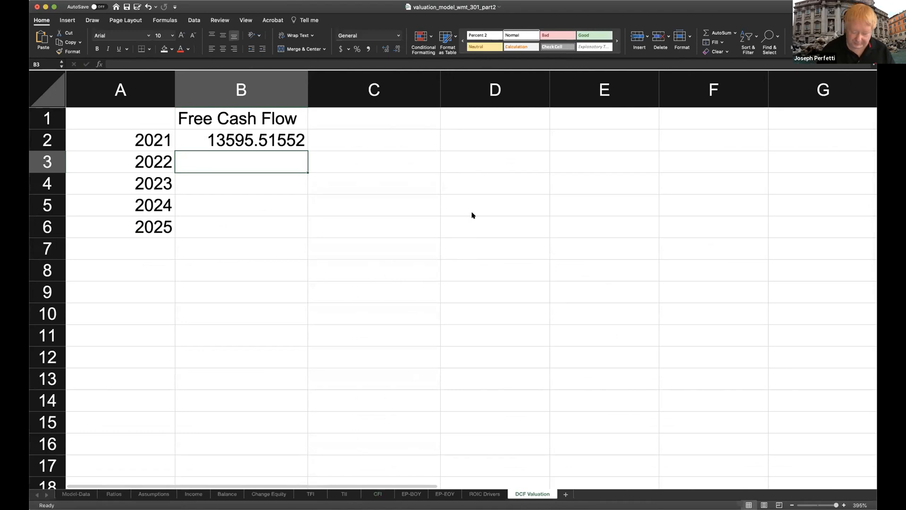
- Link B3 and B4 to the 2022 and 2023 Free Cash Flow in cells I13 and J13 of the CFI sheet
{"action": "type", "text": "="}
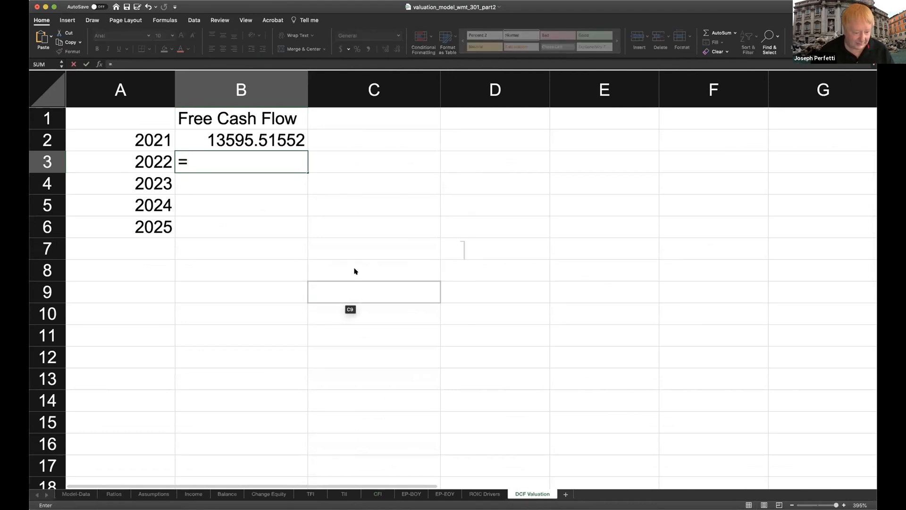
{"action": "left_click", "coordinate": [378, 494]}
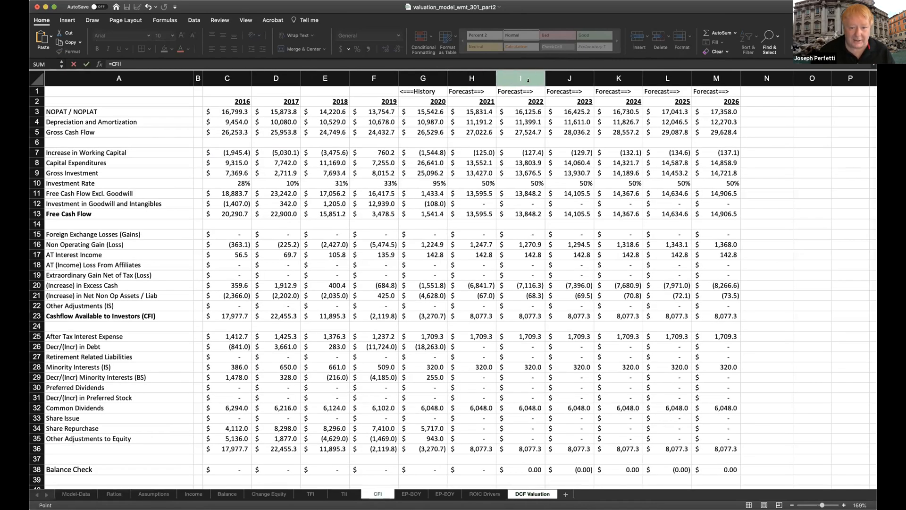
{"action": "left_click", "coordinate": [519, 213]}
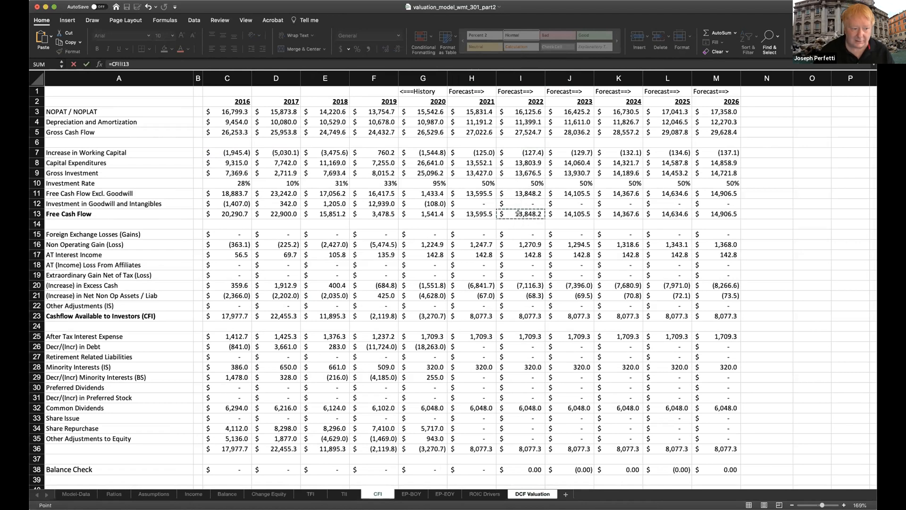
{"action": "key", "text": "Return"}
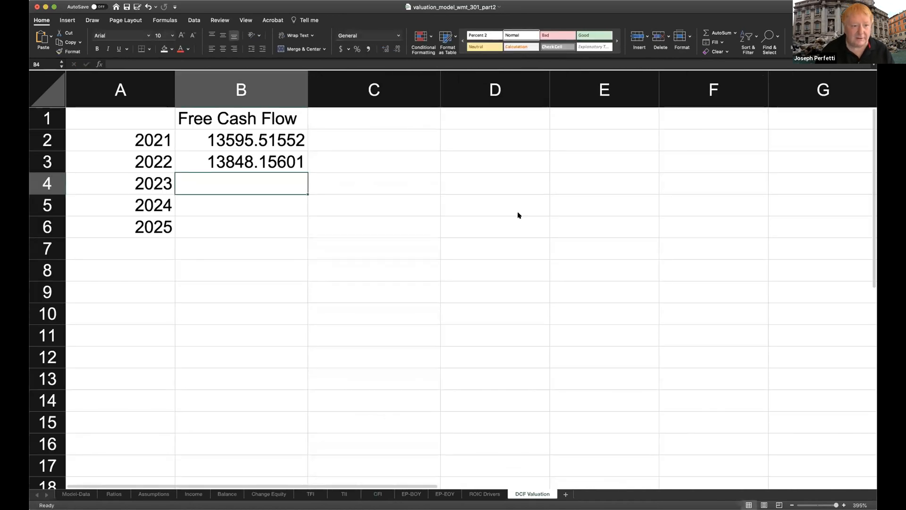
{"action": "type", "text": "="}
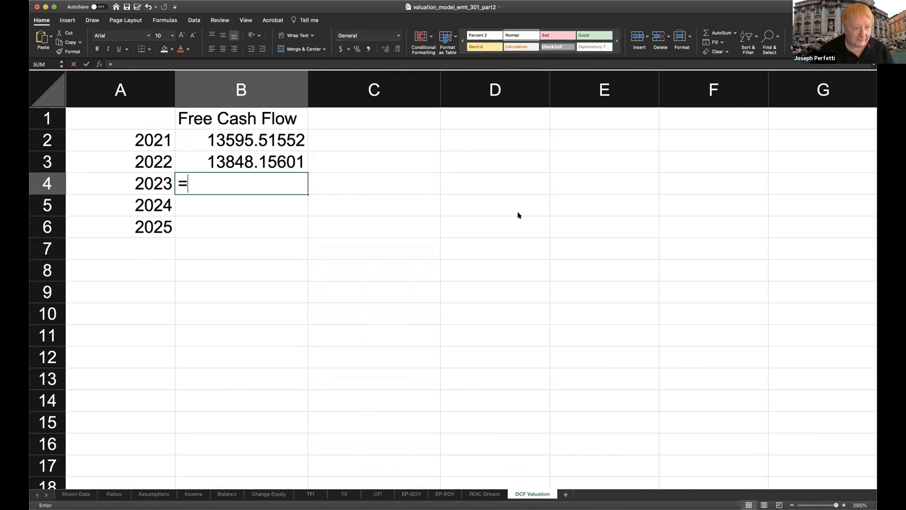
{"action": "left_click", "coordinate": [378, 494]}
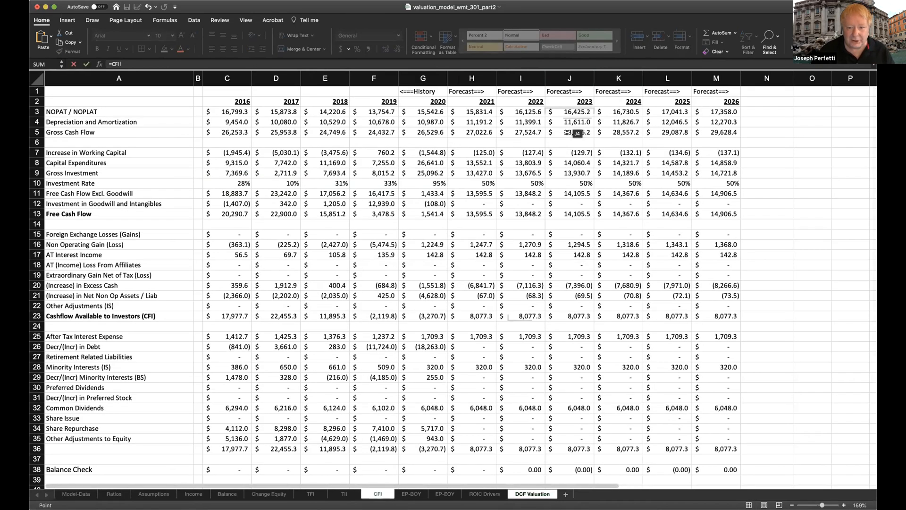
{"action": "left_click", "coordinate": [566, 211]}
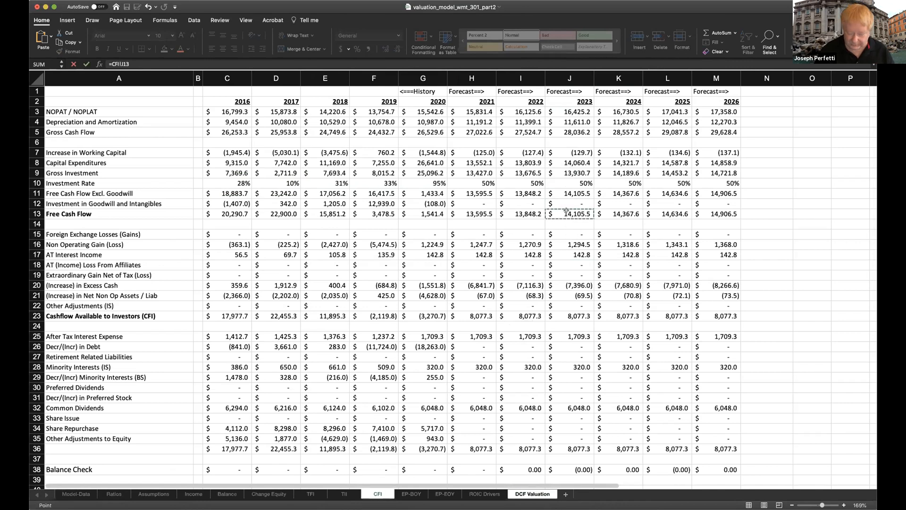
{"action": "key", "text": "Return"}
- Link B5 and B6 to the 2024 and 2025 Free Cash Flow in cells K13 and L13 of the CFI sheet
{"action": "type", "text": "="}
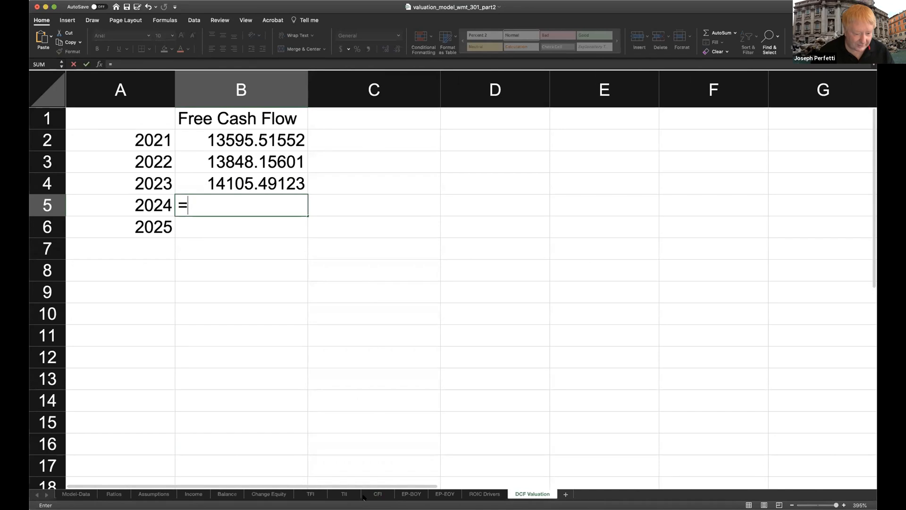
{"action": "left_click", "coordinate": [377, 494]}
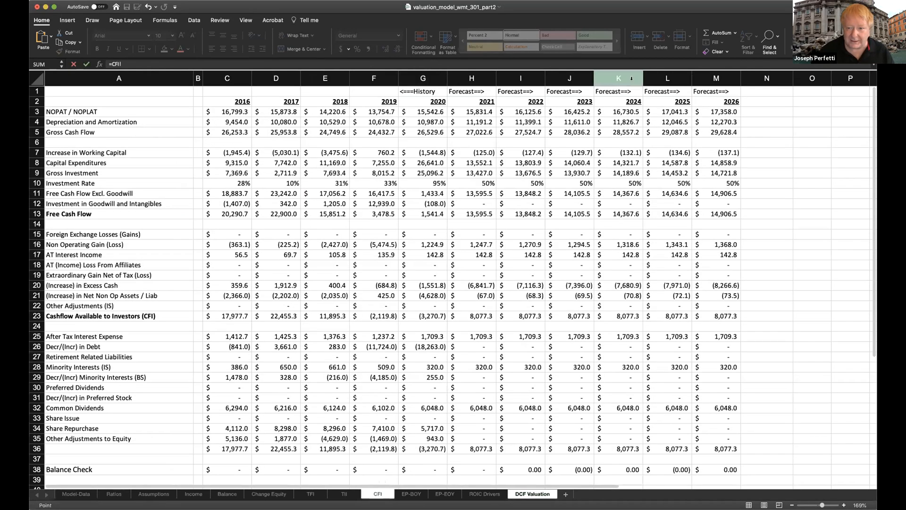
{"action": "left_click", "coordinate": [616, 214]}
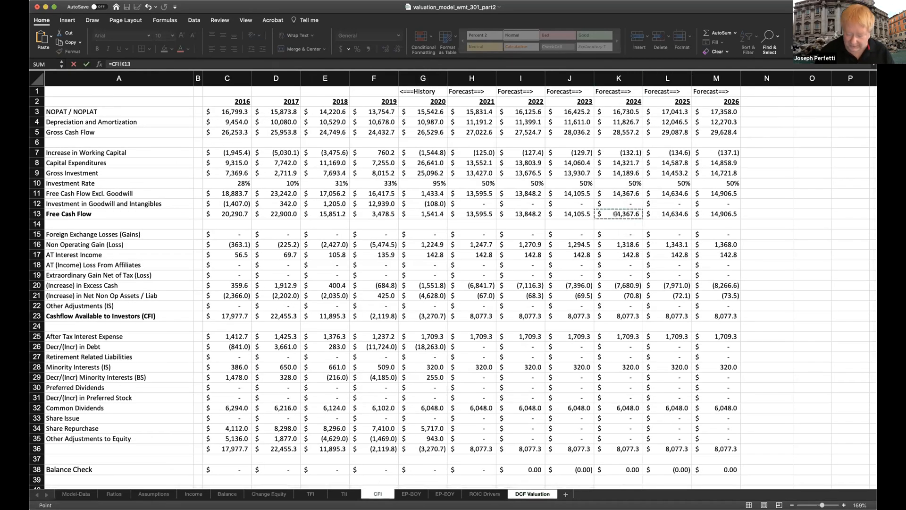
{"action": "key", "text": "Return"}
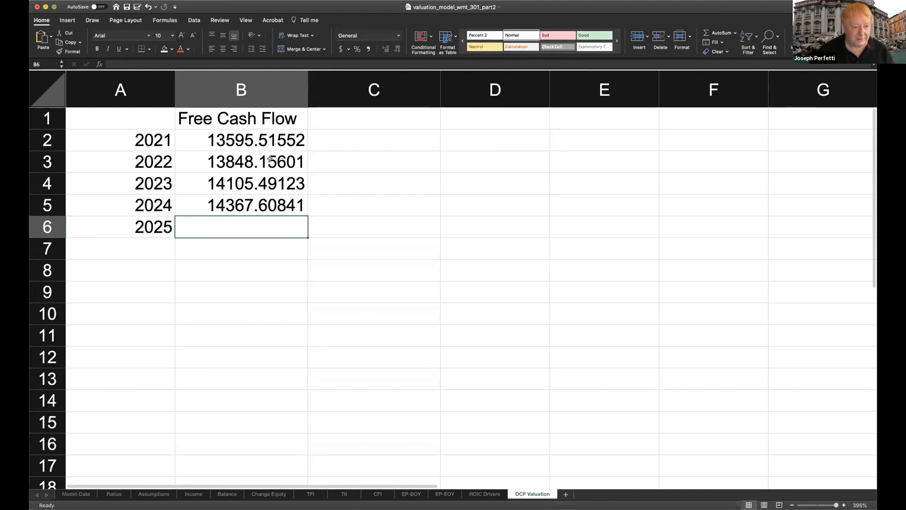
{"action": "type", "text": "="}
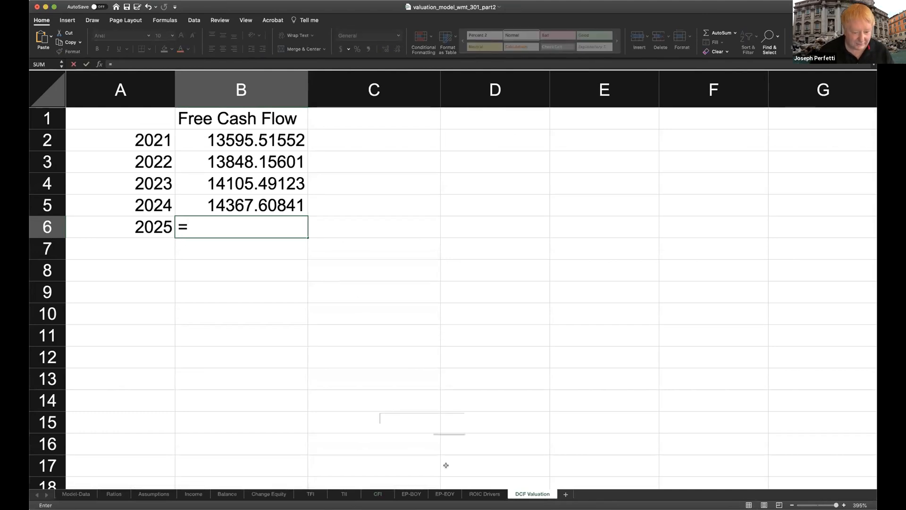
{"action": "left_click", "coordinate": [378, 493]}
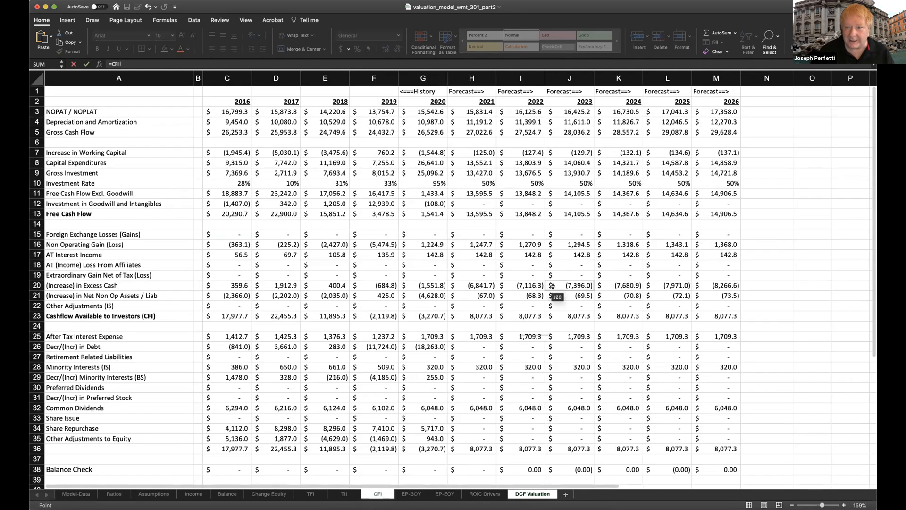
{"action": "left_click", "coordinate": [677, 213]}
{"action": "key", "text": "Return"}
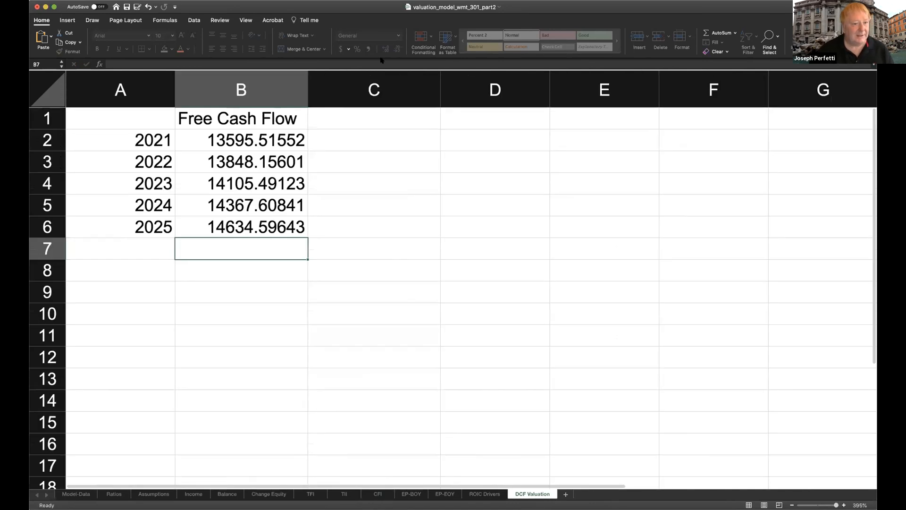
- Apply the dollar accounting number format to the free cash flow values in B2:B6
{"action": "left_click_drag", "start_coordinate": [241, 140], "coordinate": [274, 225]}
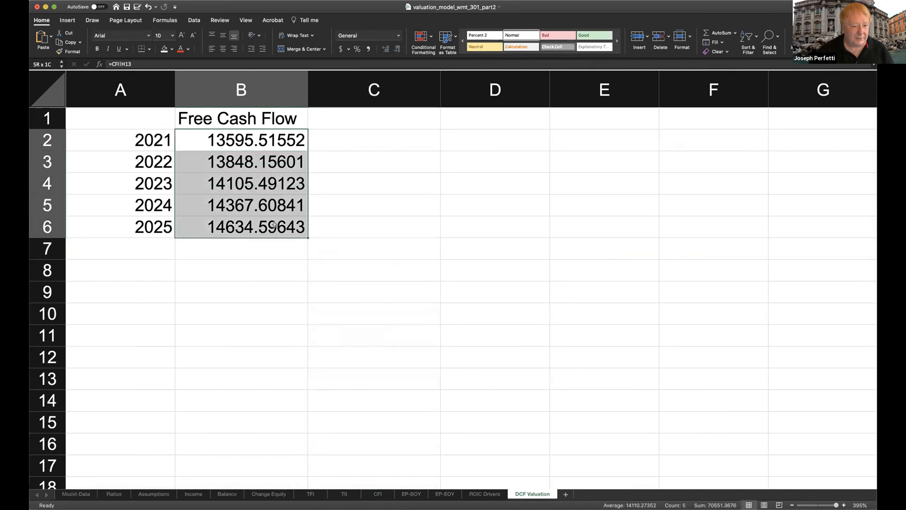
{"action": "left_click", "coordinate": [341, 49]}
{"action": "left_click", "coordinate": [402, 191]}
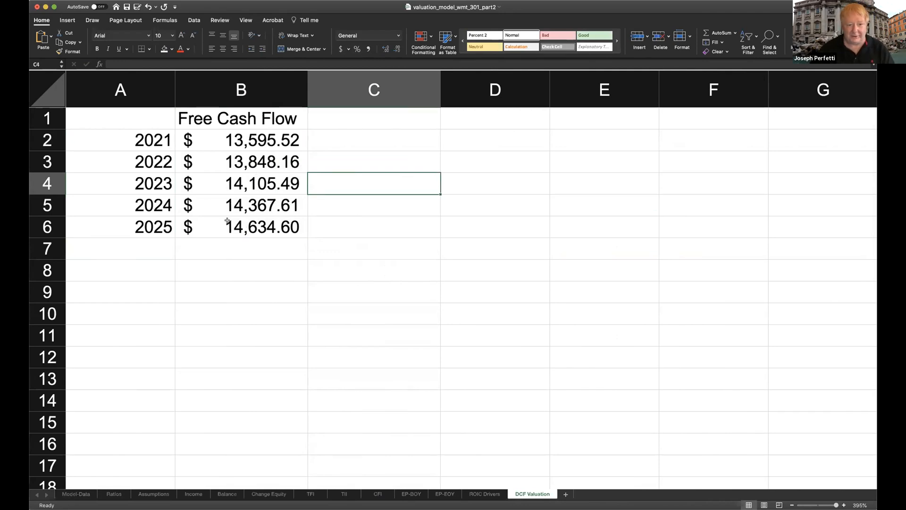
- Enter the column header "Discount Factors" in cell C1
{"action": "scroll", "coordinate": [354, 204], "scroll_direction": "down", "scroll_amount": 1}
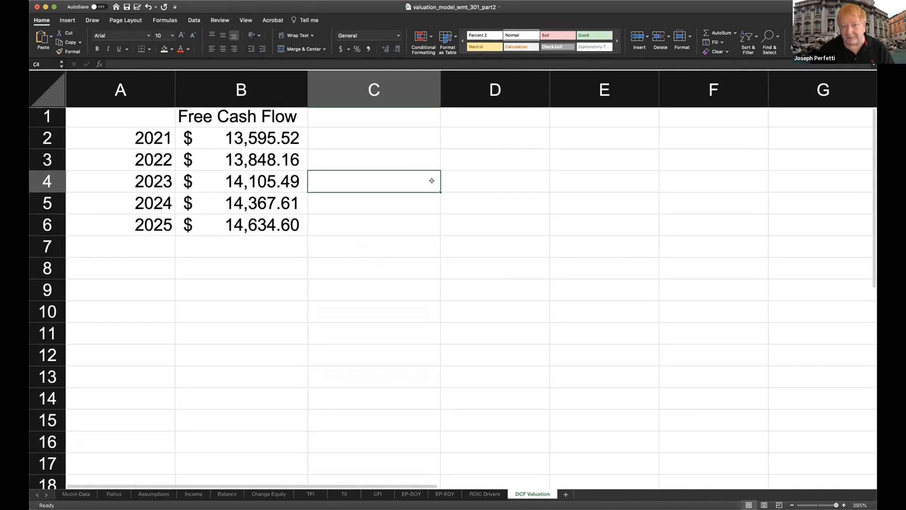
{"action": "left_click", "coordinate": [384, 122]}
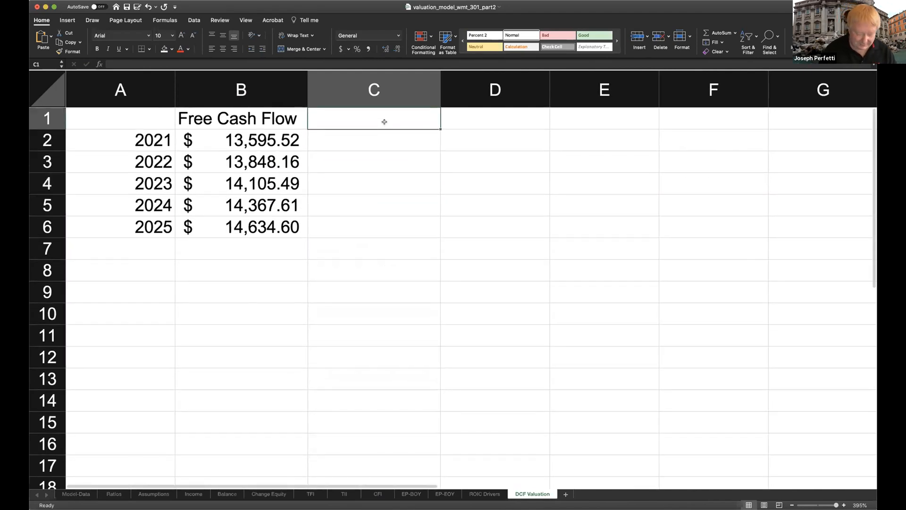
{"action": "type", "text": "D"}
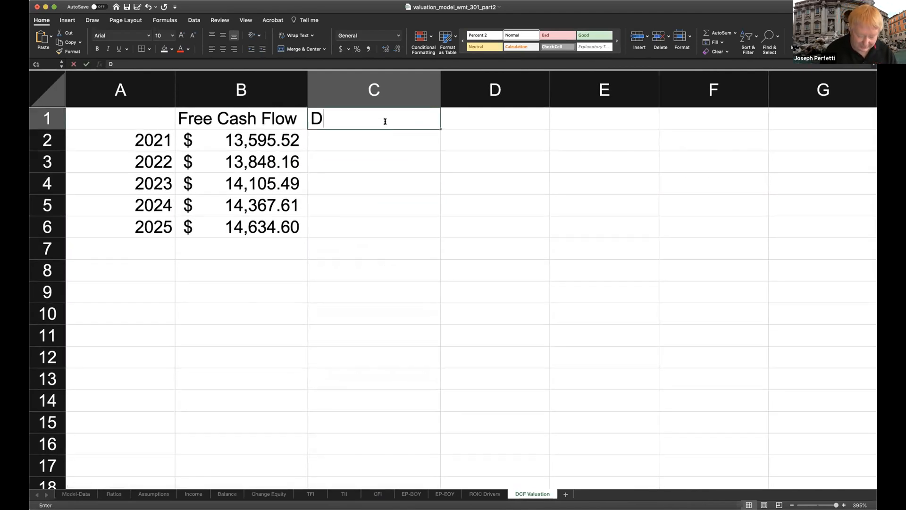
{"action": "type", "text": "iscount "}
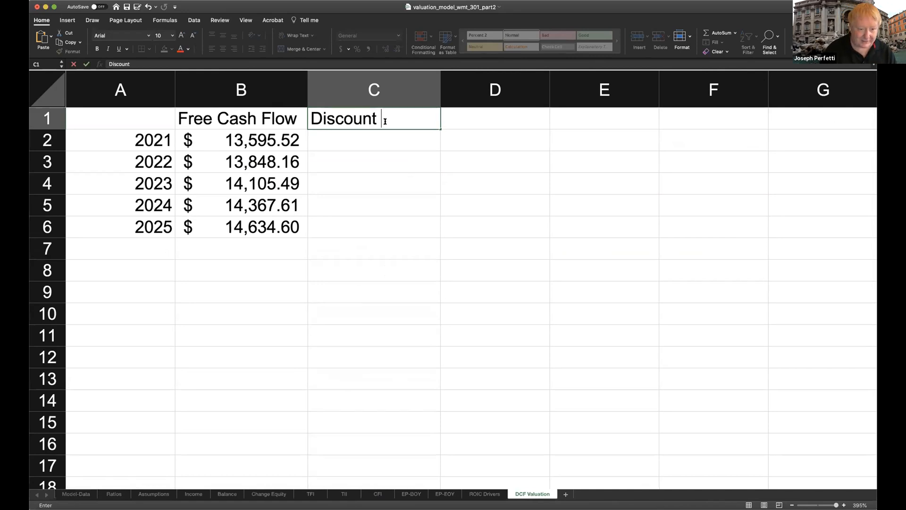
{"action": "type", "text": "Factros"}
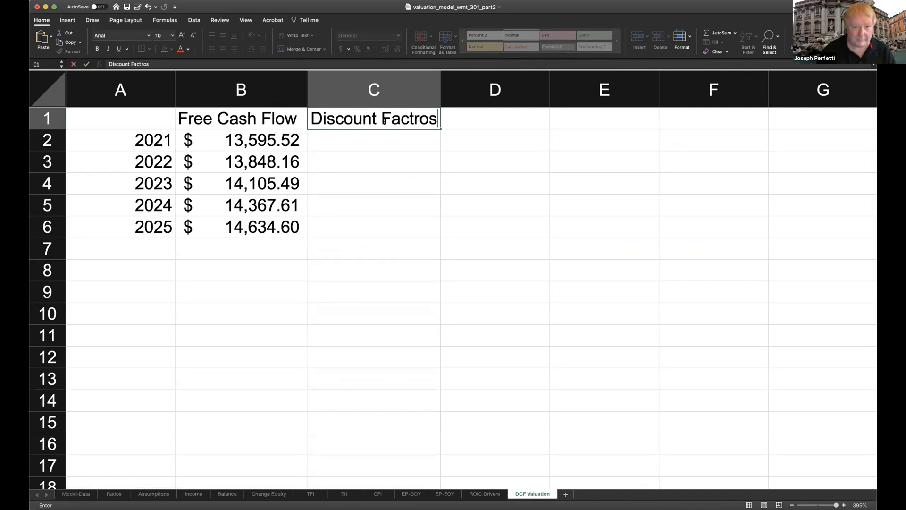
{"action": "key", "text": "BackSpace"}
{"action": "key", "text": "BackSpace"}
{"action": "key", "text": "BackSpace"}
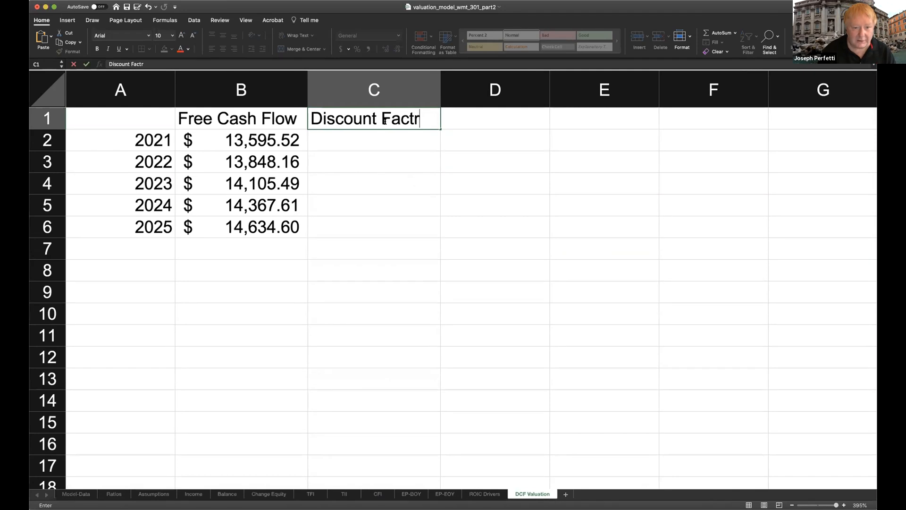
{"action": "type", "text": "ors"}
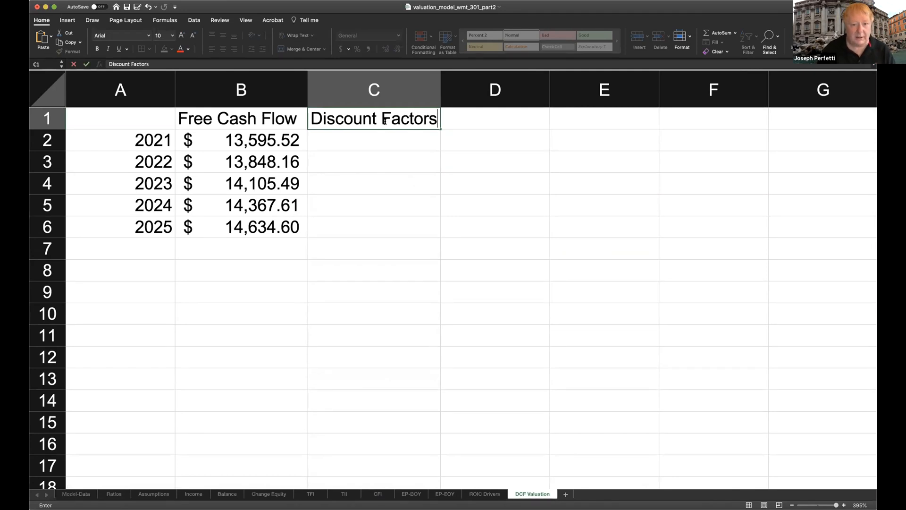
{"action": "key", "text": "Return"}
- Enter the column header "PV of Free Cash Flow\" in cell D1
{"action": "key", "text": "Up"}
{"action": "key", "text": "Right"}
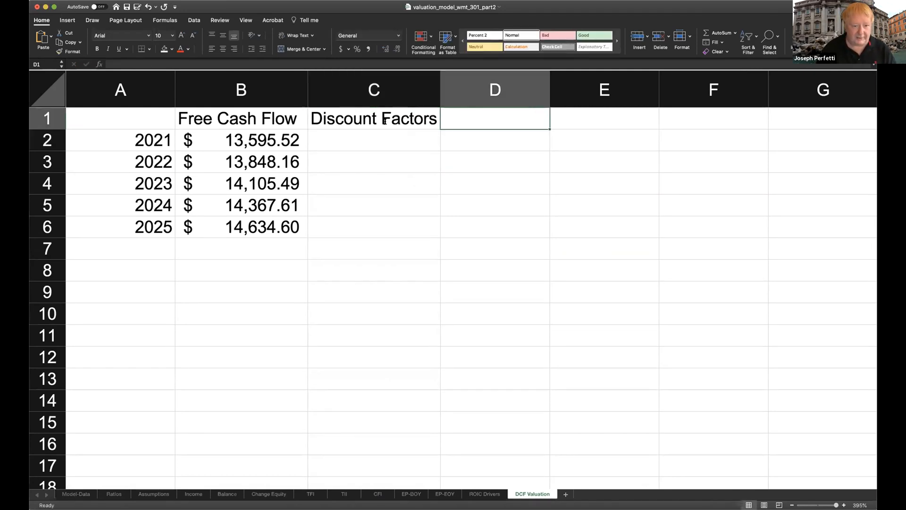
{"action": "type", "text": "PV o"}
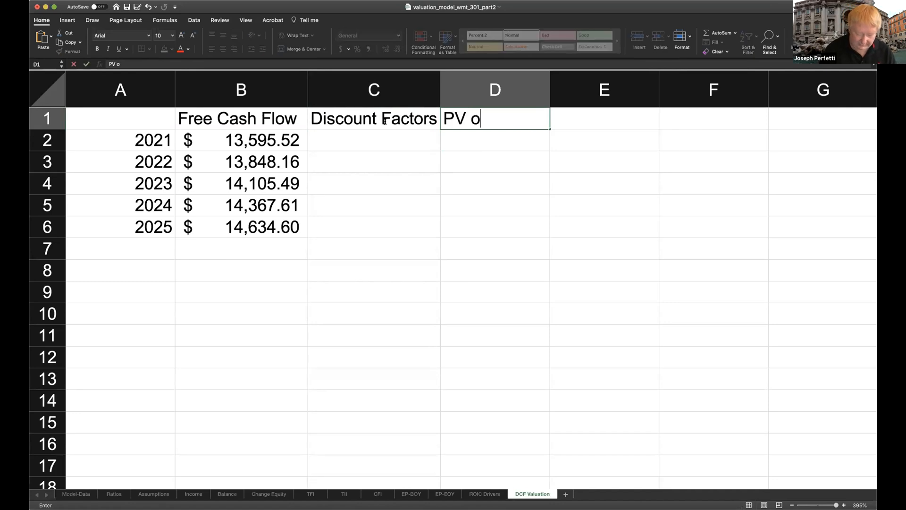
{"action": "type", "text": "f Free Cash "}
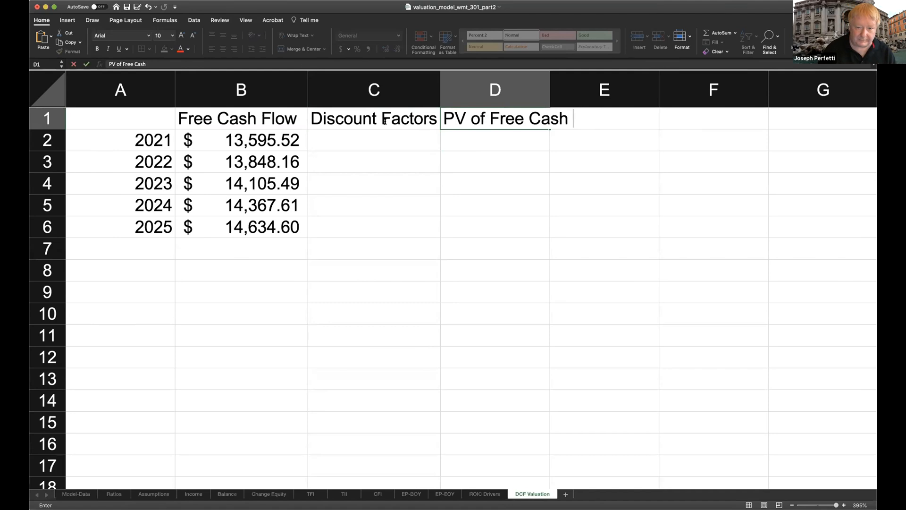
{"action": "type", "text": "Flow\\"}
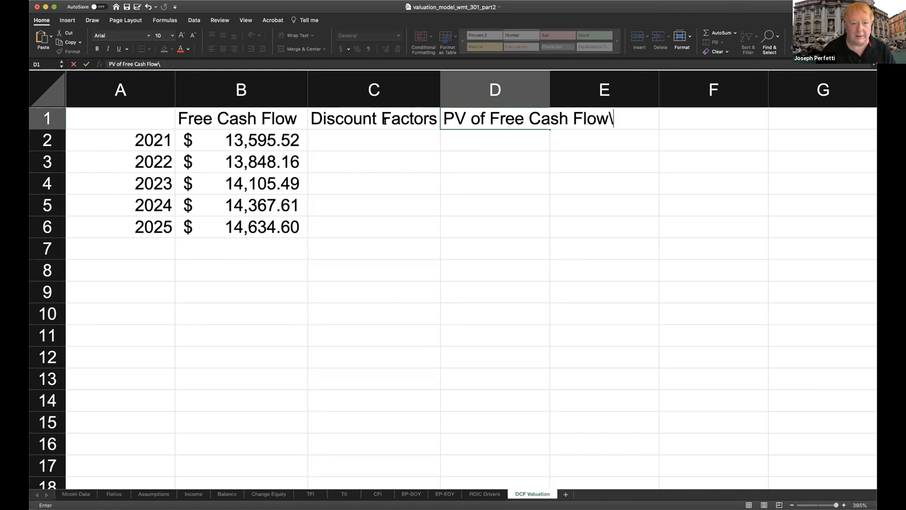
{"action": "key", "text": "Return"}
- Enter the 2021 discount factor in C2 as =1/(1+Assumptions!B4), using the WACC from the Assumptions sheet, and check the formula
{"action": "left_click", "coordinate": [356, 130]}
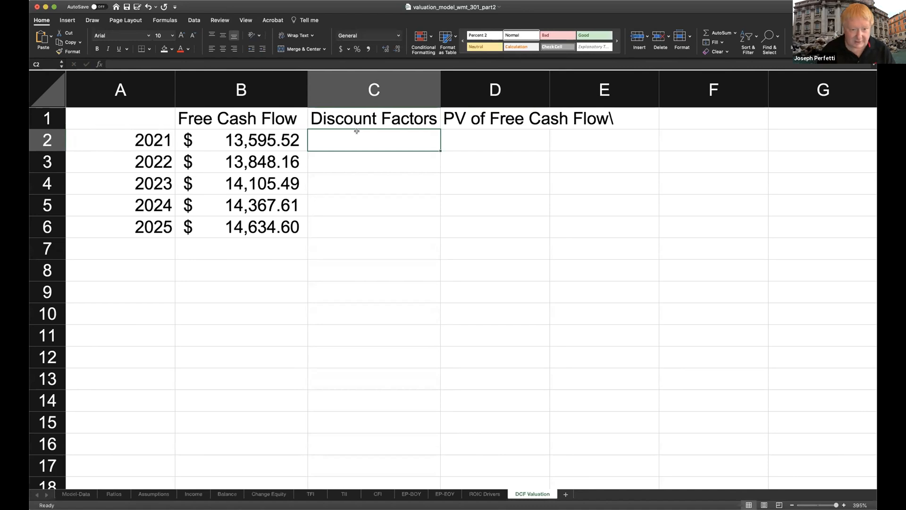
{"action": "type", "text": "=1/"}
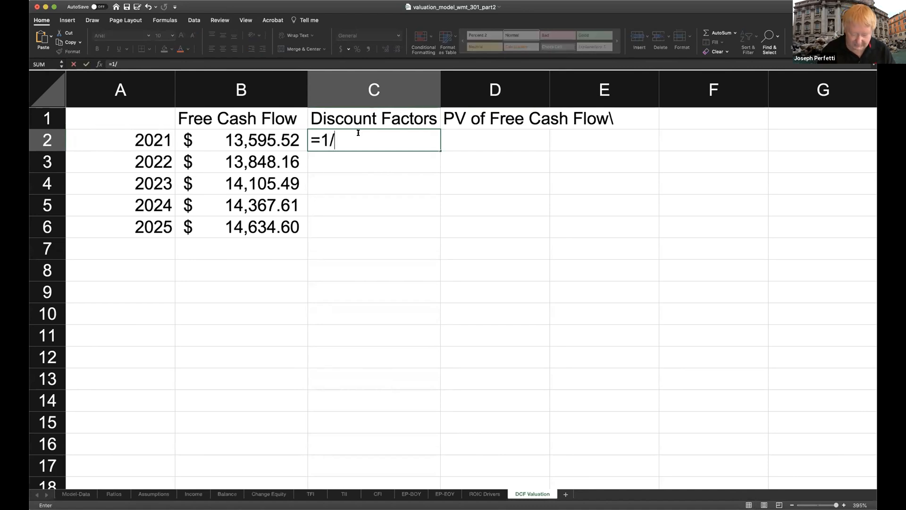
{"action": "type", "text": "(1+"}
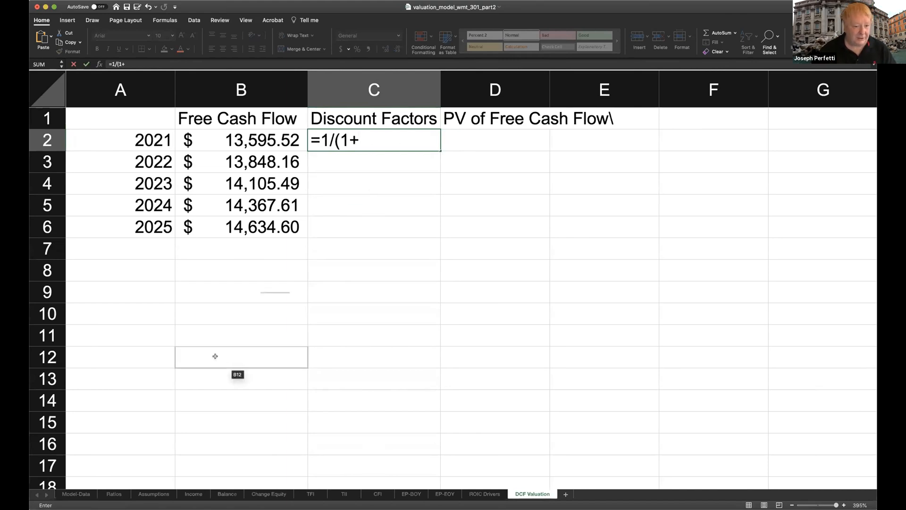
{"action": "left_click", "coordinate": [154, 493]}
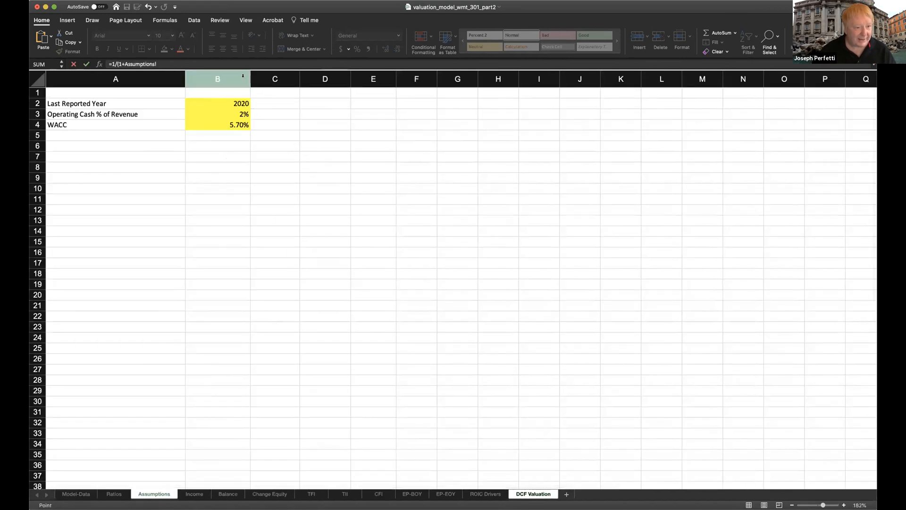
{"action": "left_click", "coordinate": [232, 124]}
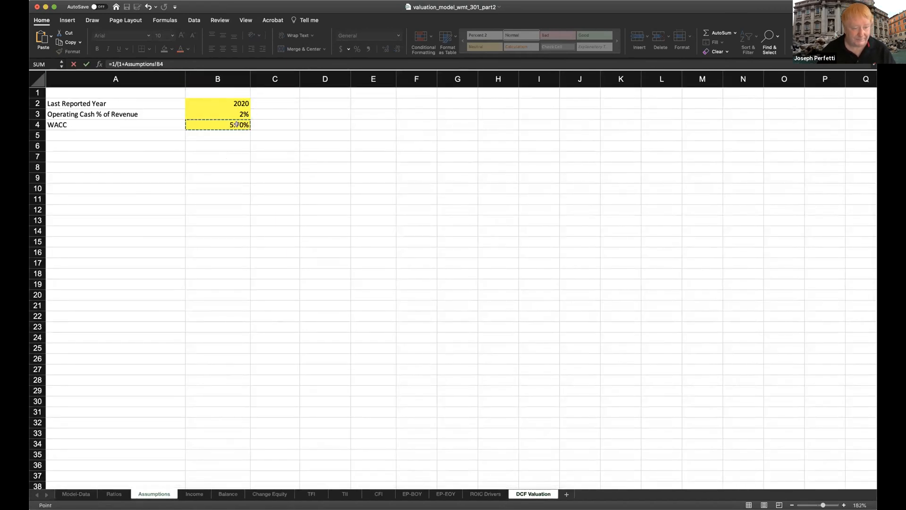
{"action": "type", "text": ")"}
{"action": "key", "text": "Return"}
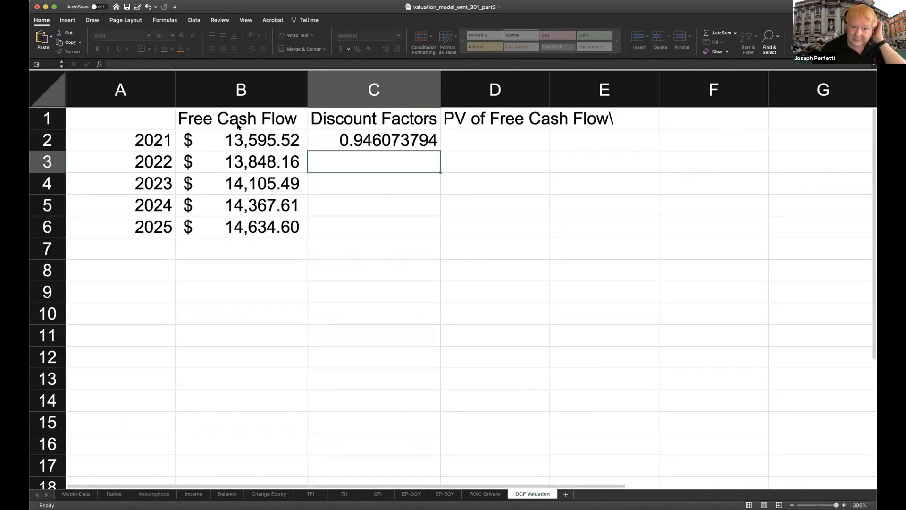
{"action": "left_click", "coordinate": [378, 135]}
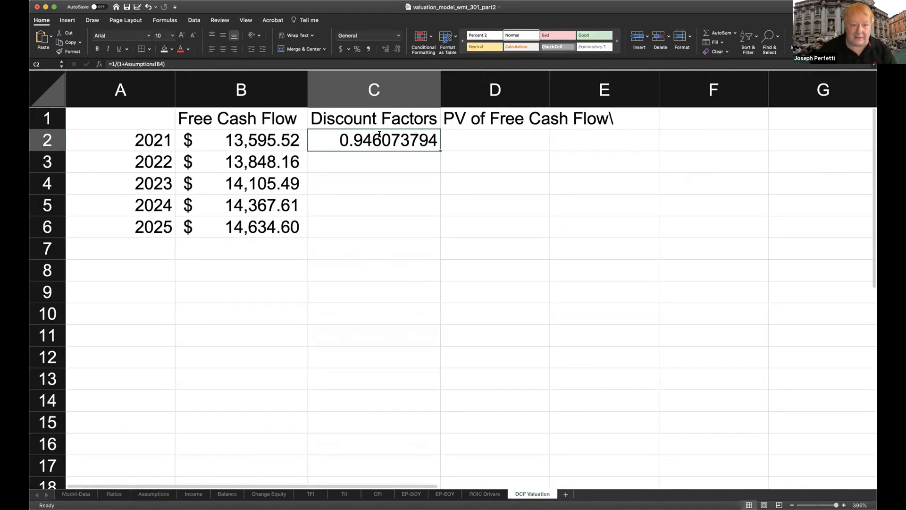
{"action": "double_click", "coordinate": [380, 134]}
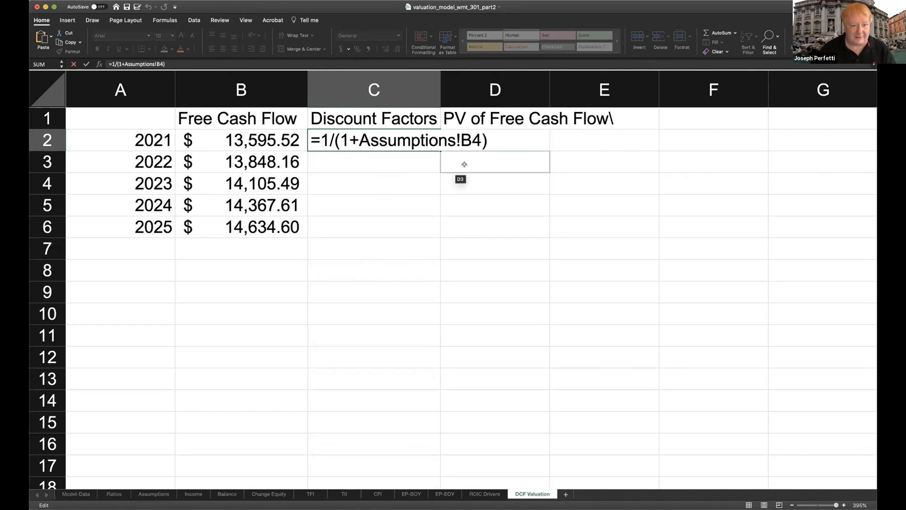
{"action": "key", "text": "Escape"}
- Calculate the 2021 present value in D2 by multiplying the free cash flow in B2 by the discount factor in C2
{"action": "left_click", "coordinate": [491, 138]}
{"action": "type", "text": "="}
{"action": "left_click", "coordinate": [282, 139]}
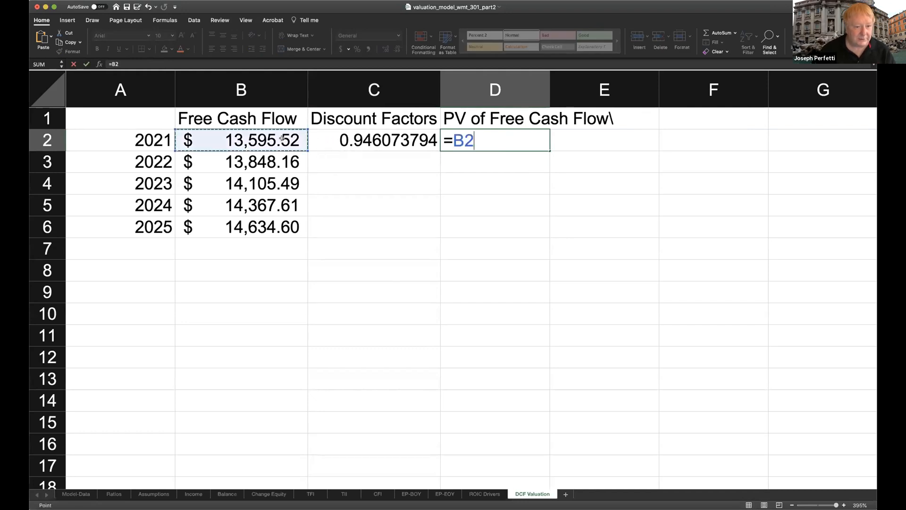
{"action": "type", "text": "*"}
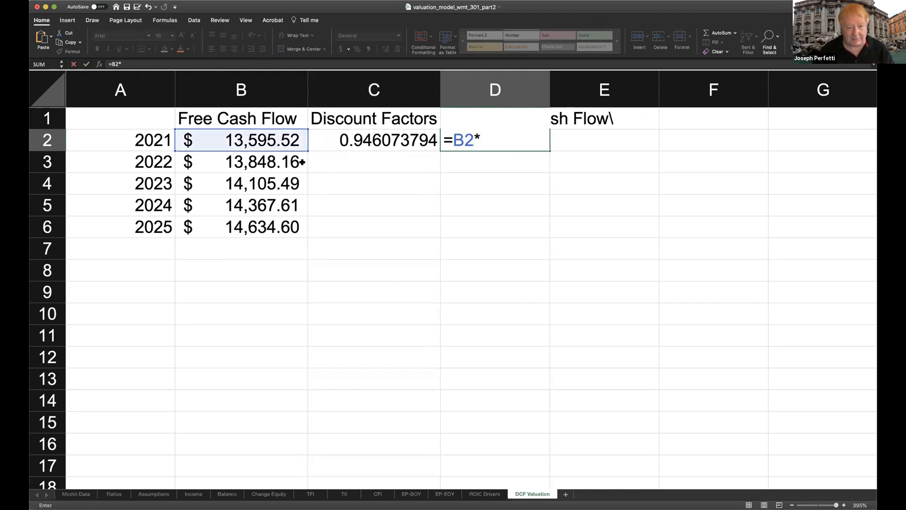
{"action": "left_click", "coordinate": [415, 140]}
{"action": "key", "text": "Return"}
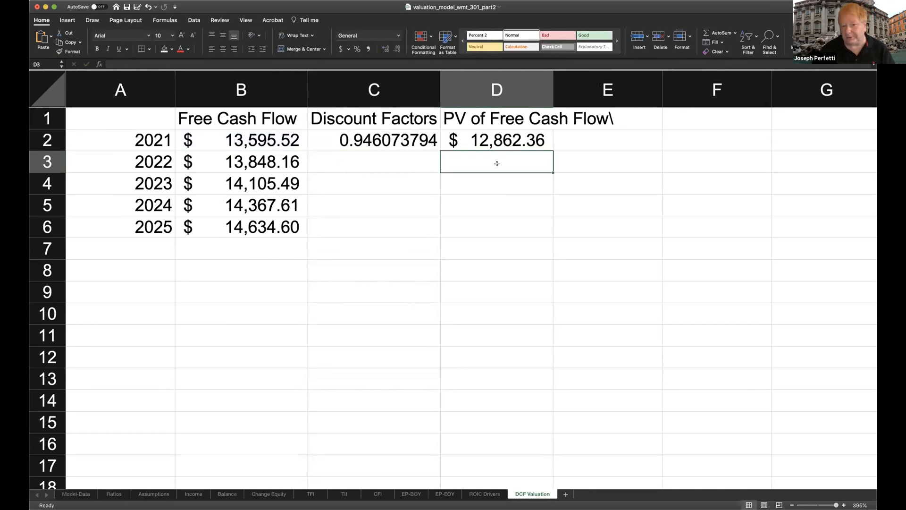
- Remove the stray backslash from the end of the PV of Free Cash Flow header in D1
{"action": "left_click", "coordinate": [490, 118]}
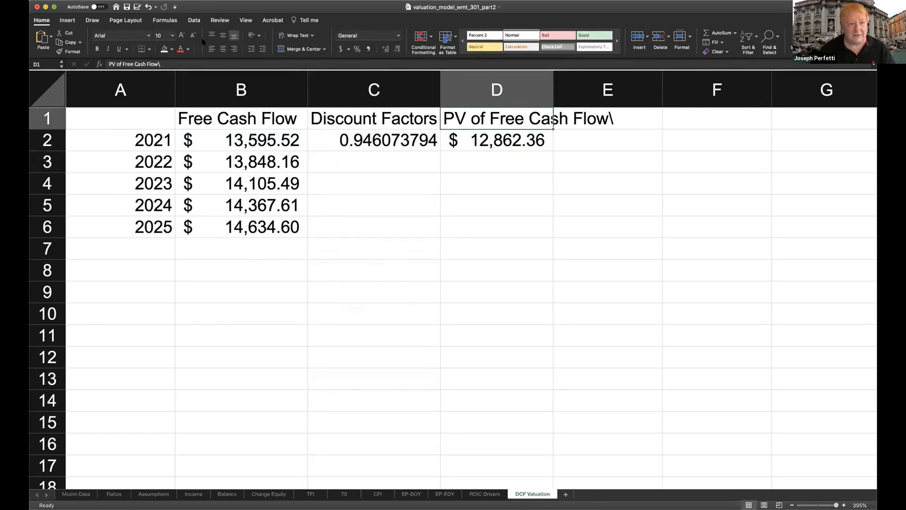
{"action": "left_click", "coordinate": [194, 61]}
{"action": "key", "text": "BackSpace"}
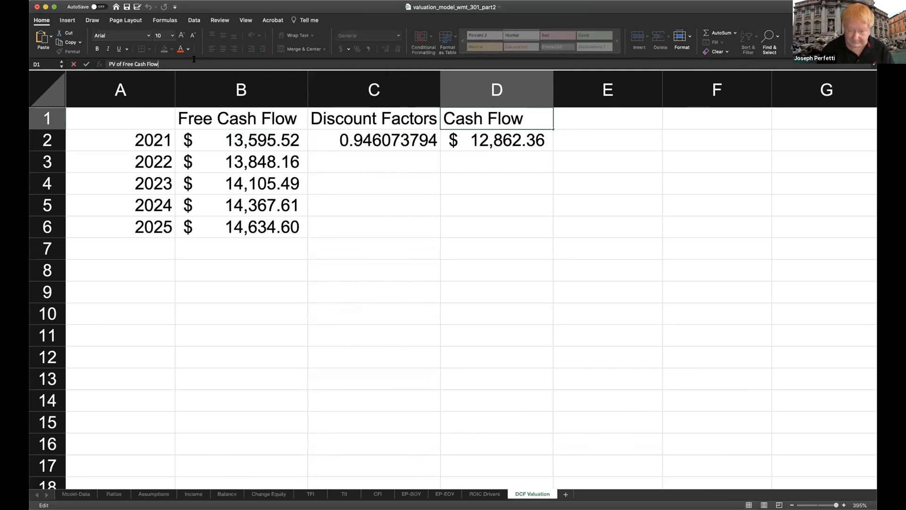
{"action": "key", "text": "Return"}
- Make the WACC reference in the C2 discount factor formula absolute, giving =1/(1+Assumptions!$B$4)
{"action": "double_click", "coordinate": [365, 140]}
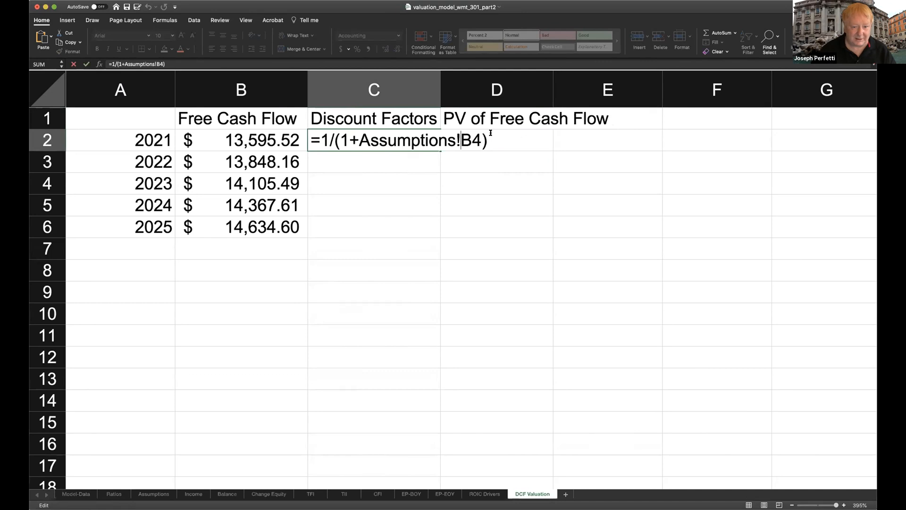
{"action": "type", "text": "$"}
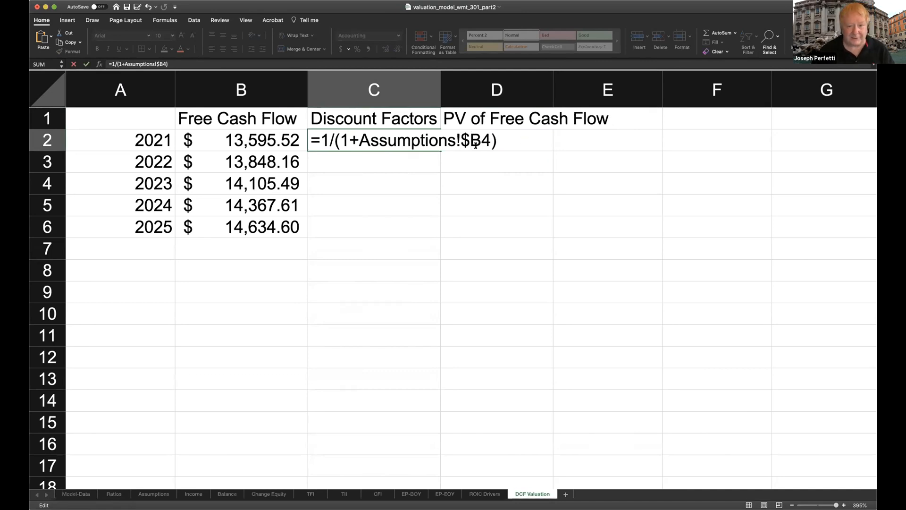
{"action": "key", "text": "Right"}
{"action": "type", "text": "$"}
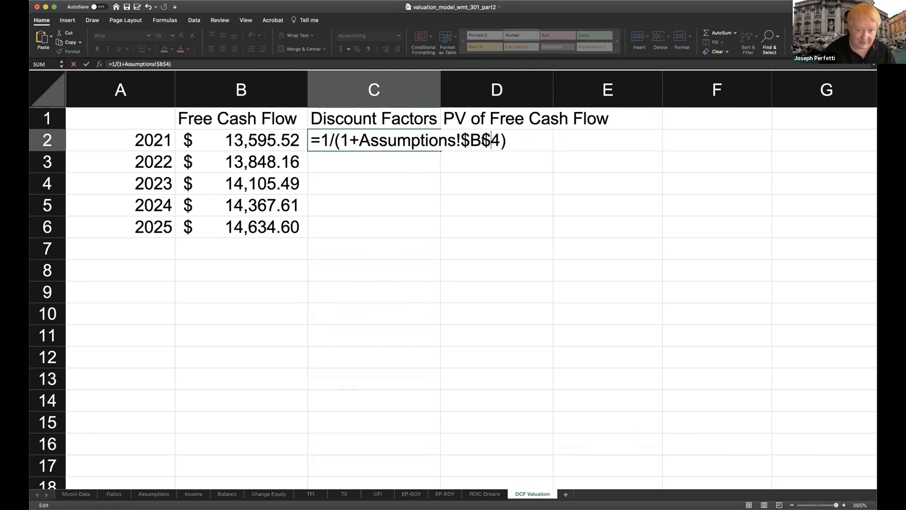
{"action": "key", "text": "Return"}
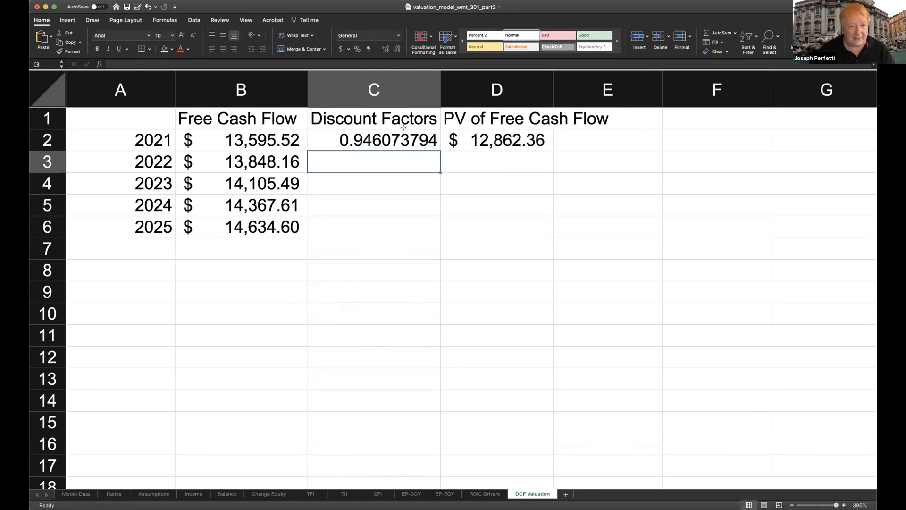
- Copy the 2021 discount factor formula from C2 into C3:C6 for the years 2022 to 2025
{"action": "left_click", "coordinate": [387, 137]}
{"action": "key", "text": "super+c"}
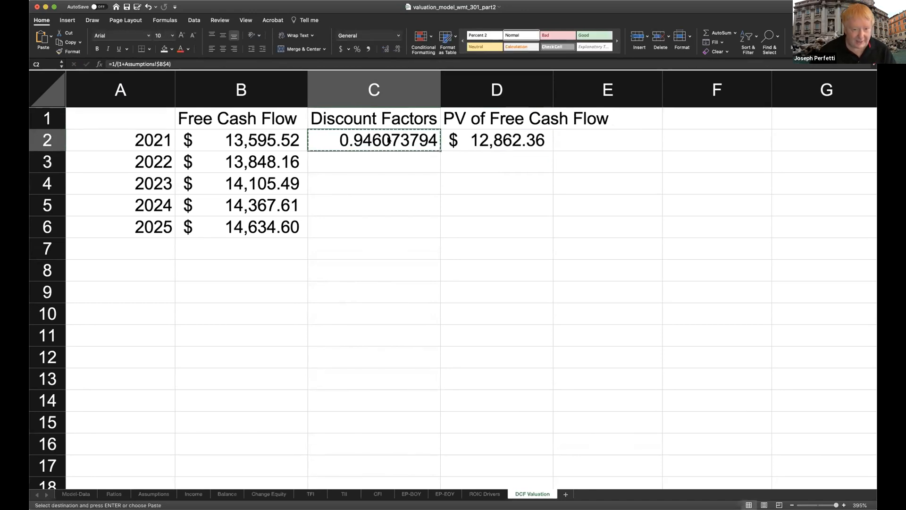
{"action": "left_click_drag", "start_coordinate": [381, 159], "coordinate": [374, 231]}
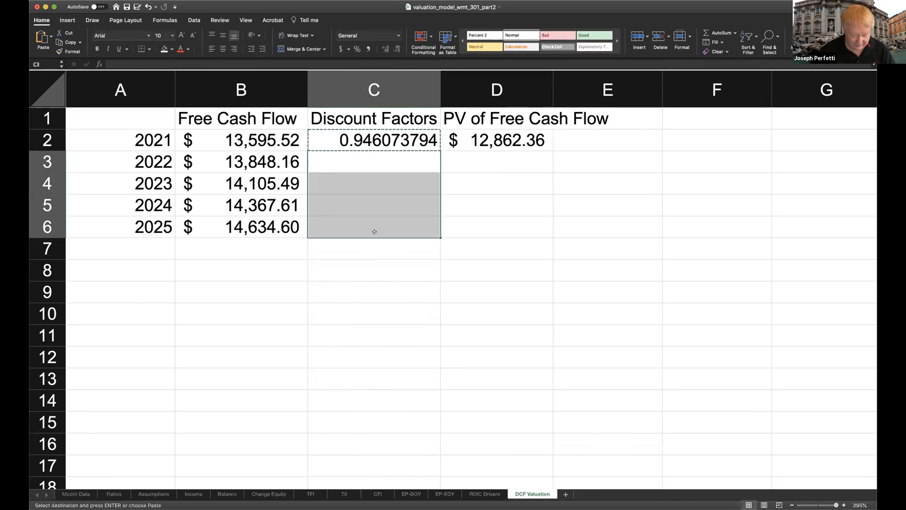
{"action": "key", "text": "super+v"}
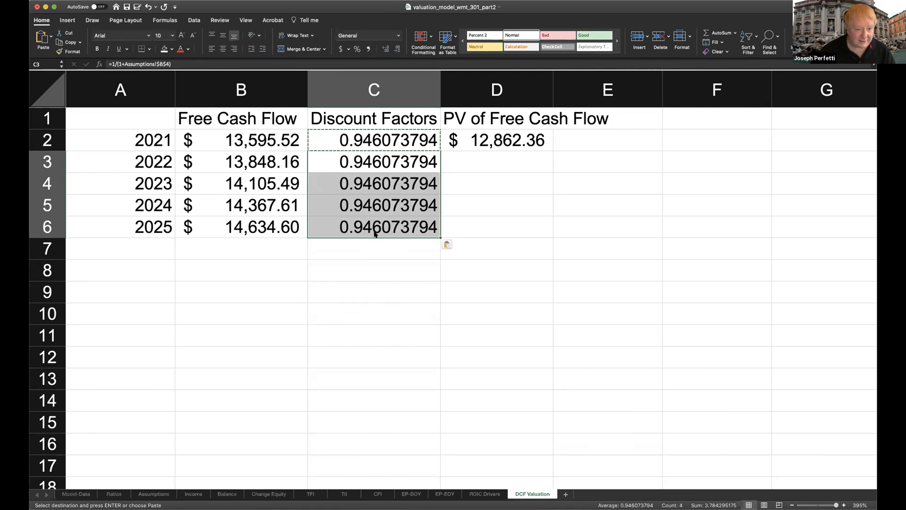
{"action": "left_click", "coordinate": [519, 230]}
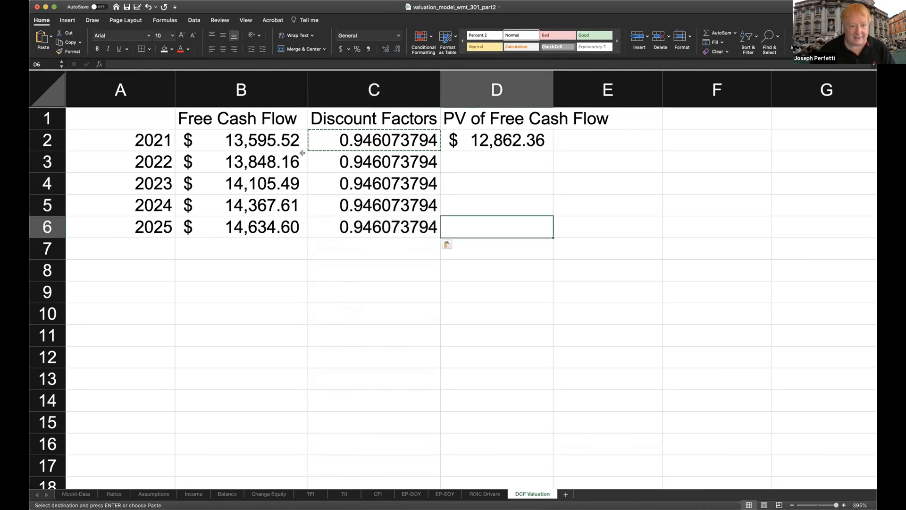
- Square the discounting term in the 2022 discount factor in C3, giving =1/(1+Assumptions!$B$4)^2
{"action": "double_click", "coordinate": [361, 141]}
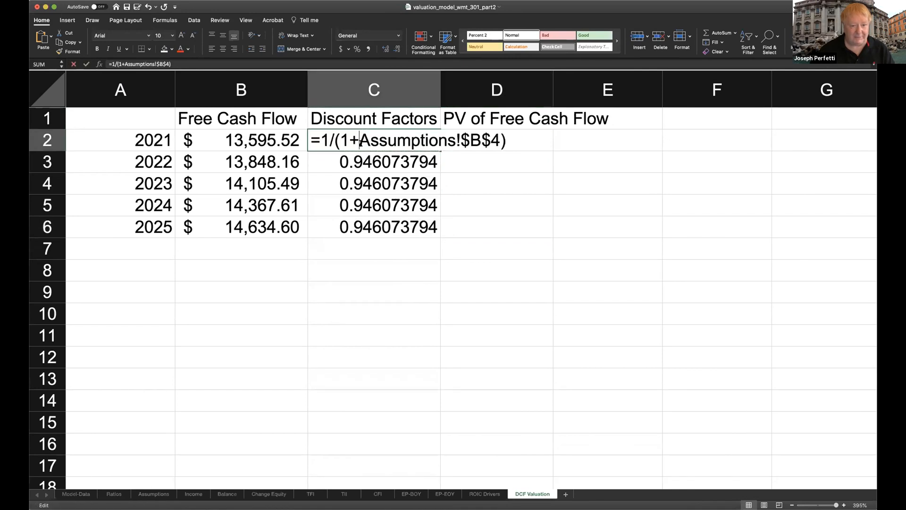
{"action": "key", "text": "Escape"}
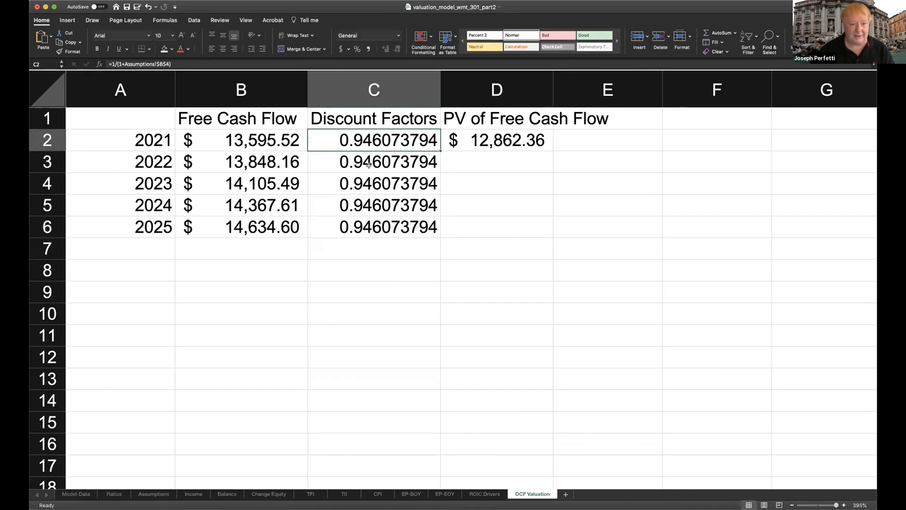
{"action": "double_click", "coordinate": [370, 163]}
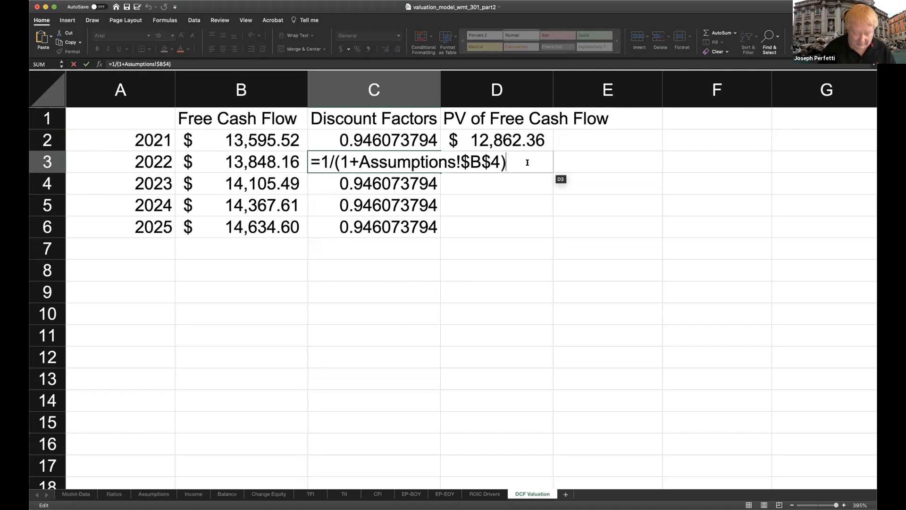
{"action": "type", "text": "^2"}
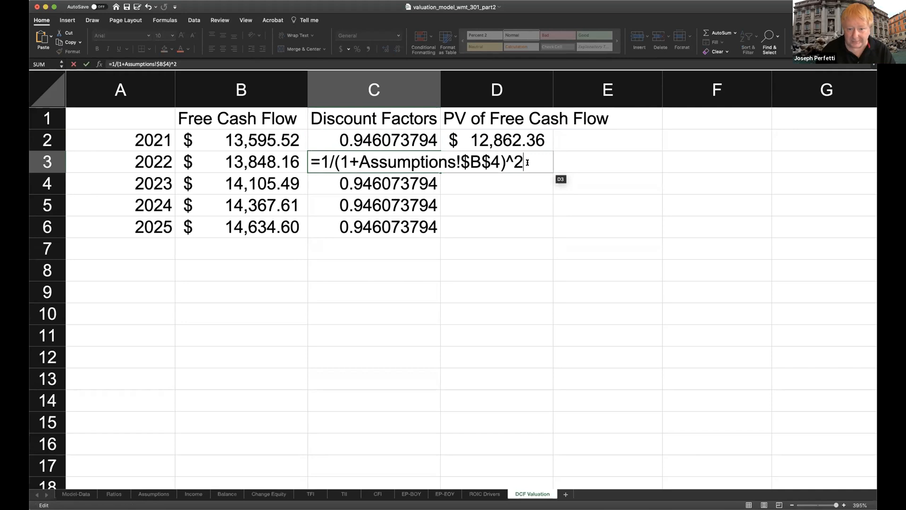
{"action": "key", "text": "Return"}
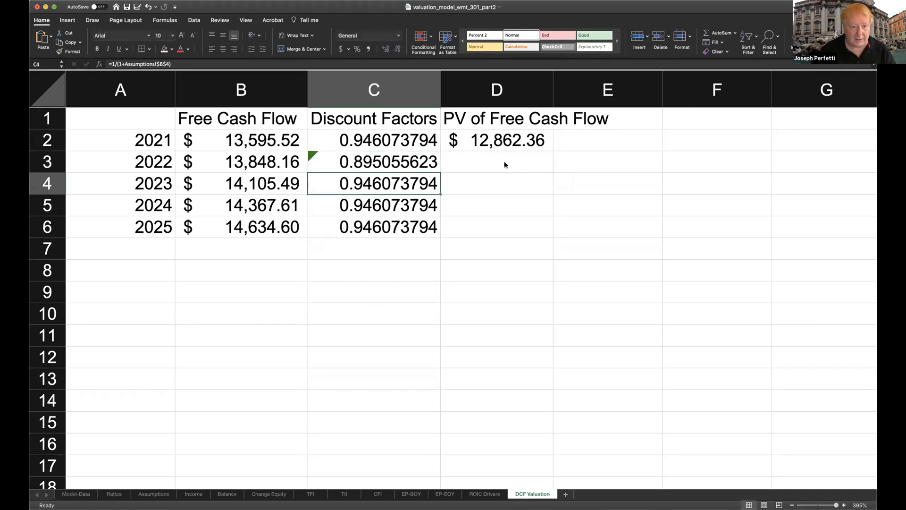
- Add the exponents ^3, ^4 and ^5 to the discount factor formulas in C4, C5 and C6 for 2023 to 2025
{"action": "double_click", "coordinate": [422, 183]}
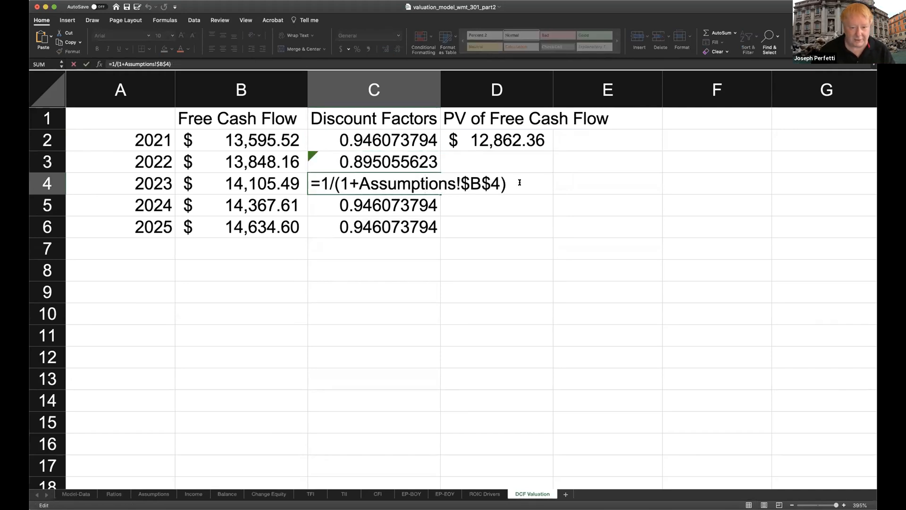
{"action": "type", "text": "^3"}
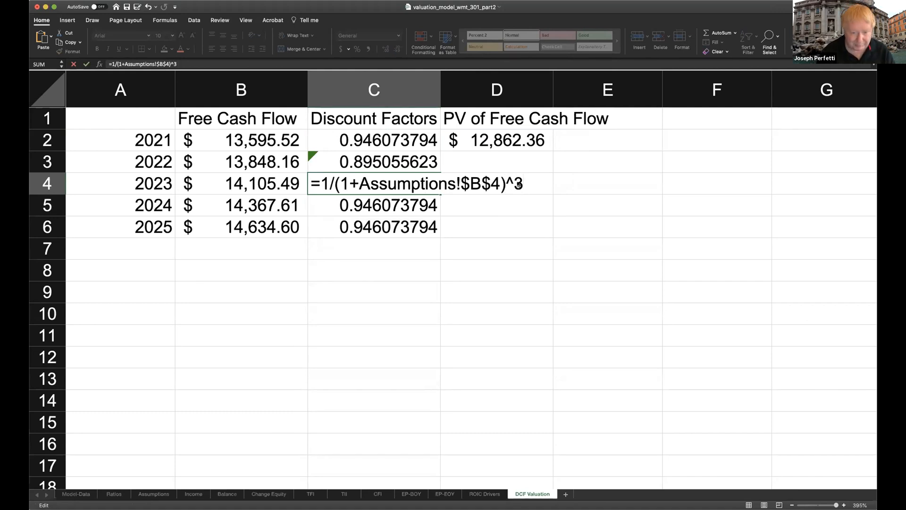
{"action": "key", "text": "Return"}
{"action": "double_click", "coordinate": [418, 206]}
{"action": "left_click", "coordinate": [514, 208]}
{"action": "type", "text": "^4"}
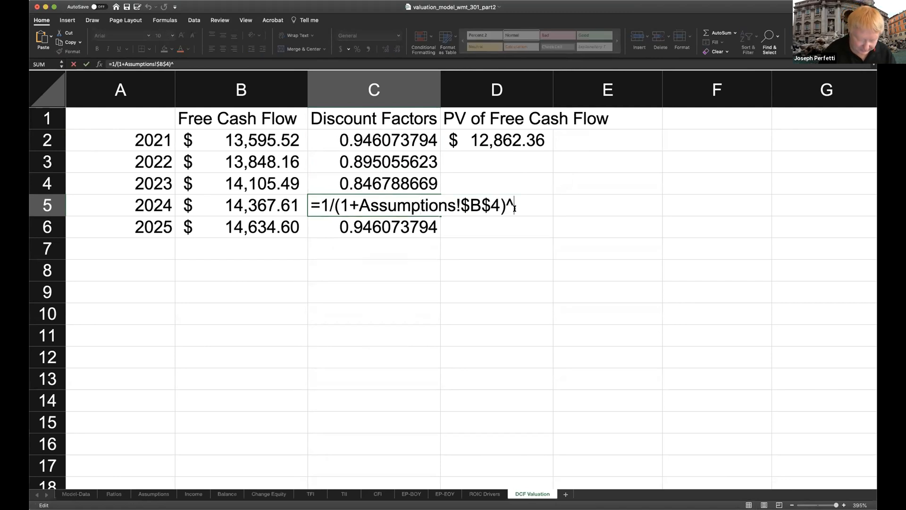
{"action": "key", "text": "Return"}
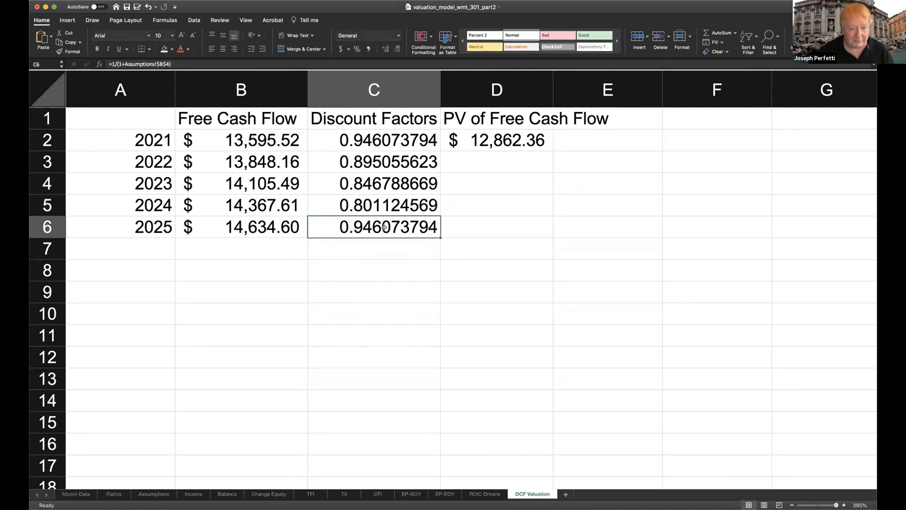
{"action": "double_click", "coordinate": [387, 227]}
{"action": "left_click", "coordinate": [515, 231]}
{"action": "type", "text": "^5"}
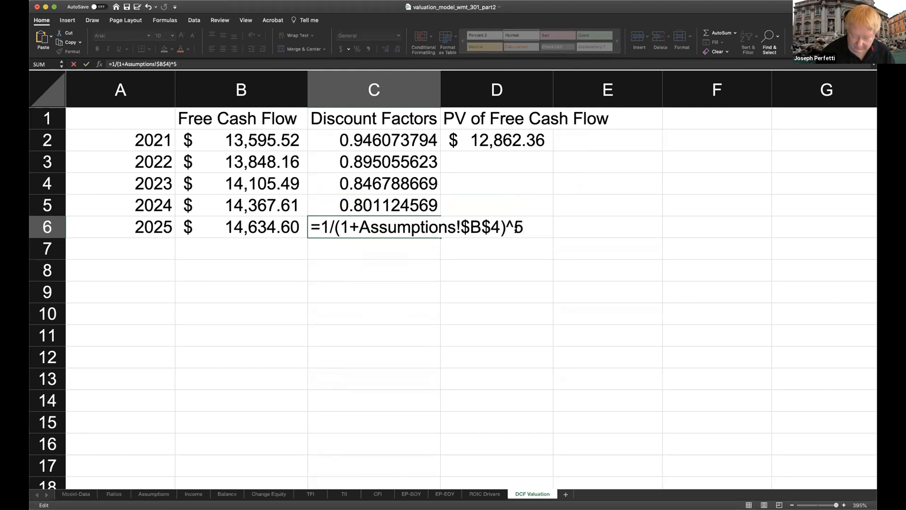
{"action": "key", "text": "Return"}
- Calculate the 2022 present value in D3 with the formula =B3*C3
{"action": "left_click", "coordinate": [504, 164]}
{"action": "type", "text": "="}
{"action": "key", "text": "Left"}
{"action": "key", "text": "Left"}
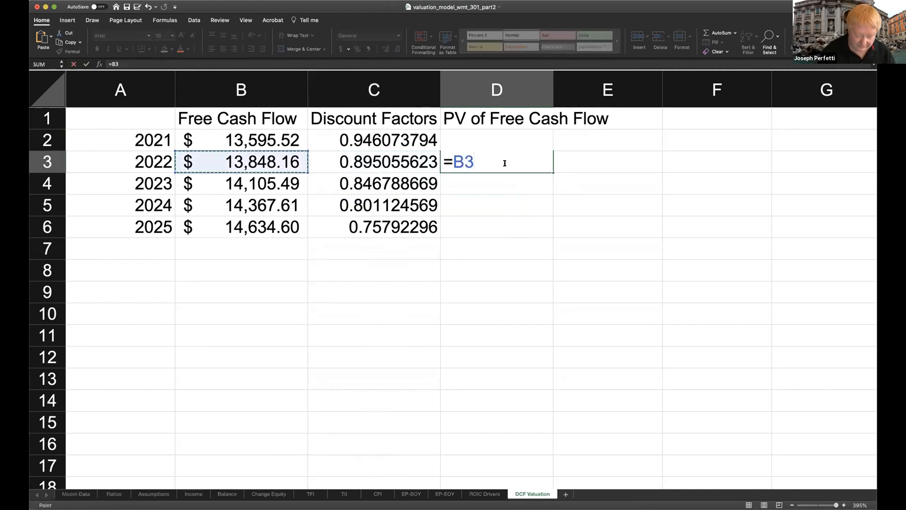
{"action": "type", "text": "*"}
{"action": "key", "text": "Left"}
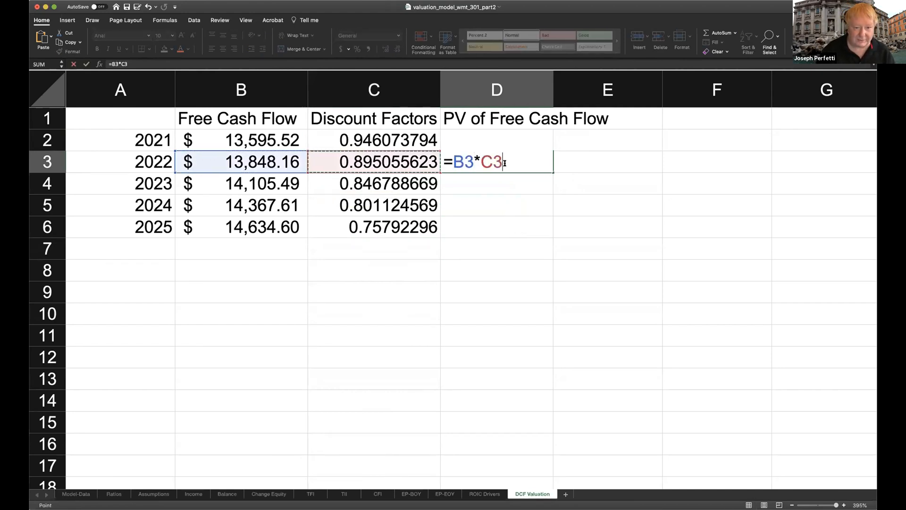
{"action": "key", "text": "Return"}
- Copy the 2022 present value formula from D3 into D4:D6 for 2023 to 2025
{"action": "left_click", "coordinate": [505, 163]}
{"action": "key", "text": "super+c"}
{"action": "left_click_drag", "start_coordinate": [497, 184], "coordinate": [496, 225]}
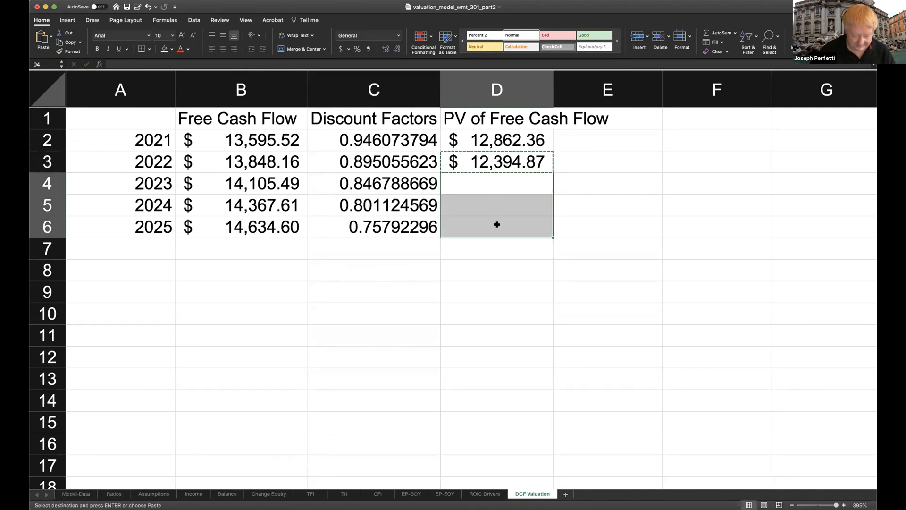
{"action": "key", "text": "super+v"}
- Format the discount factors in C2:C6 in comma style with six decimal places
{"action": "left_click_drag", "start_coordinate": [394, 138], "coordinate": [386, 226]}
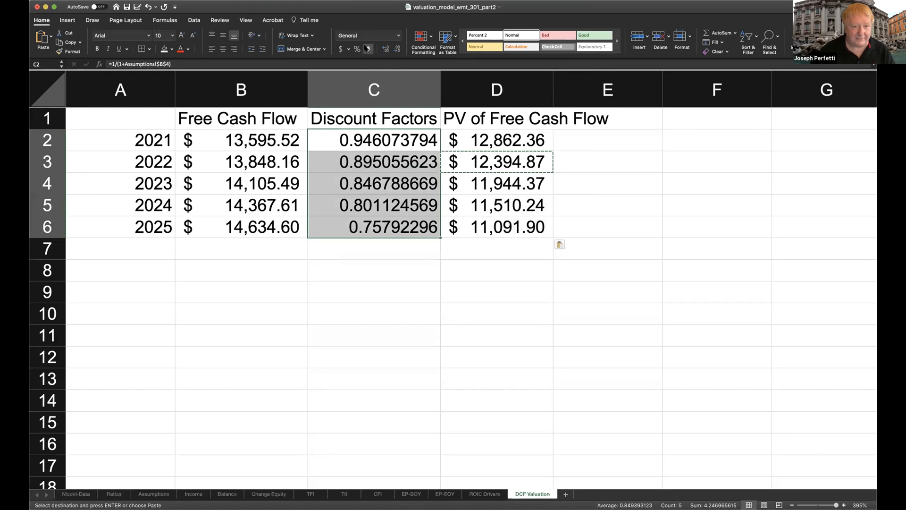
{"action": "left_click", "coordinate": [368, 48]}
{"action": "left_click", "coordinate": [386, 49]}
{"action": "left_click", "coordinate": [386, 49]}
{"action": "left_click", "coordinate": [386, 49]}
{"action": "left_click", "coordinate": [385, 49]}
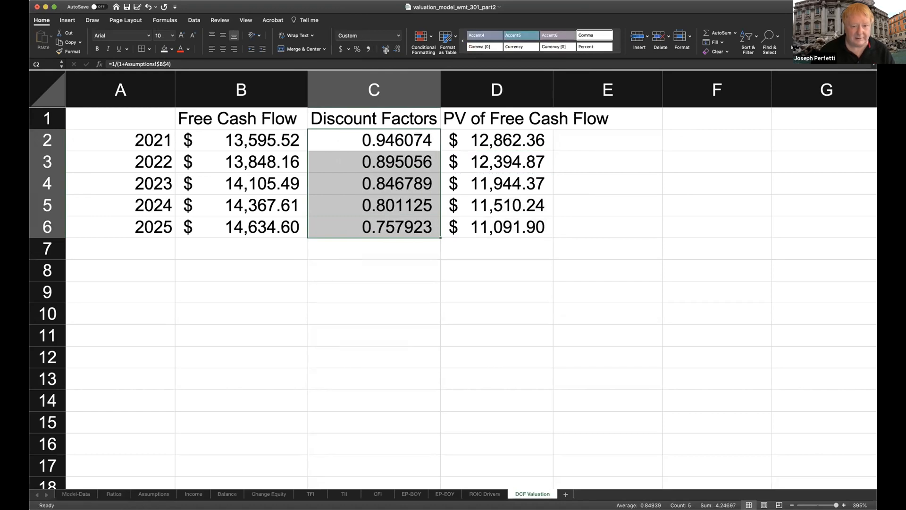
{"action": "left_click", "coordinate": [445, 269]}
- Enter the label "Operating Value for 1st 5 Years" in A7, below the forecast years
{"action": "left_click_drag", "start_coordinate": [521, 139], "coordinate": [514, 228]}
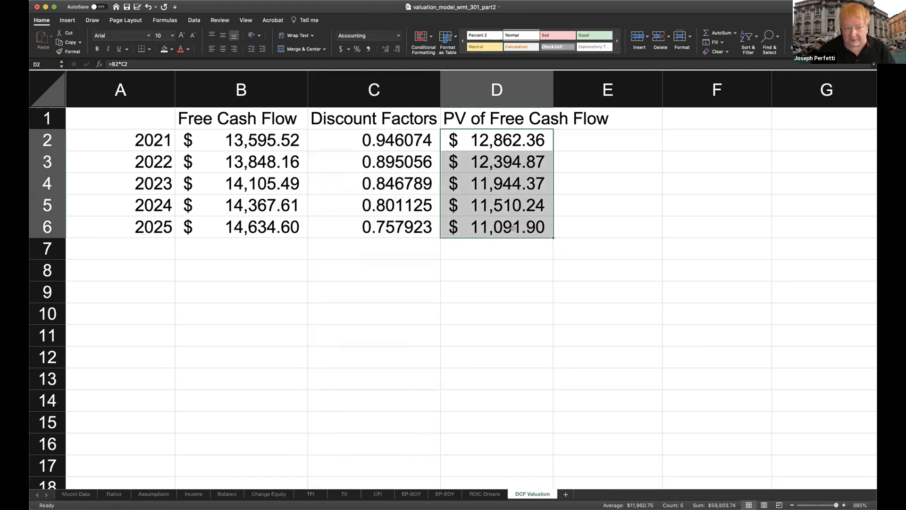
{"action": "left_click", "coordinate": [105, 243]}
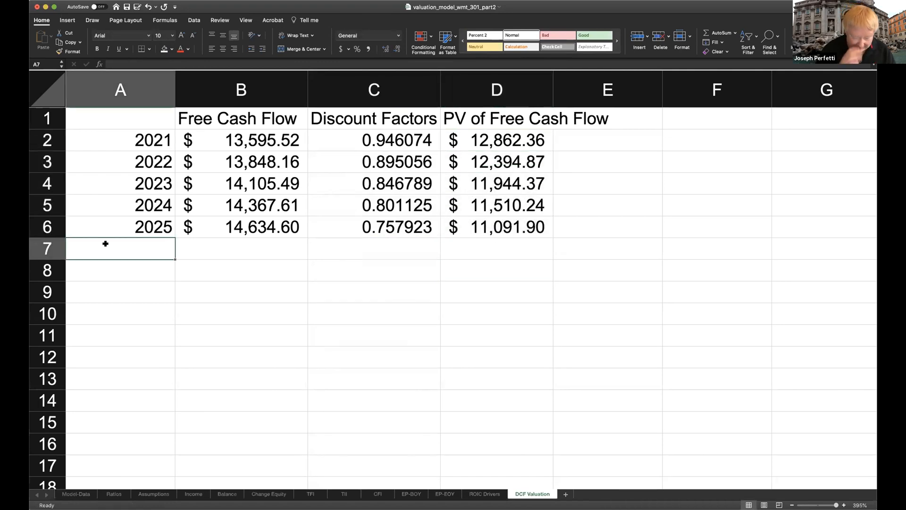
{"action": "type", "text": "Operating "}
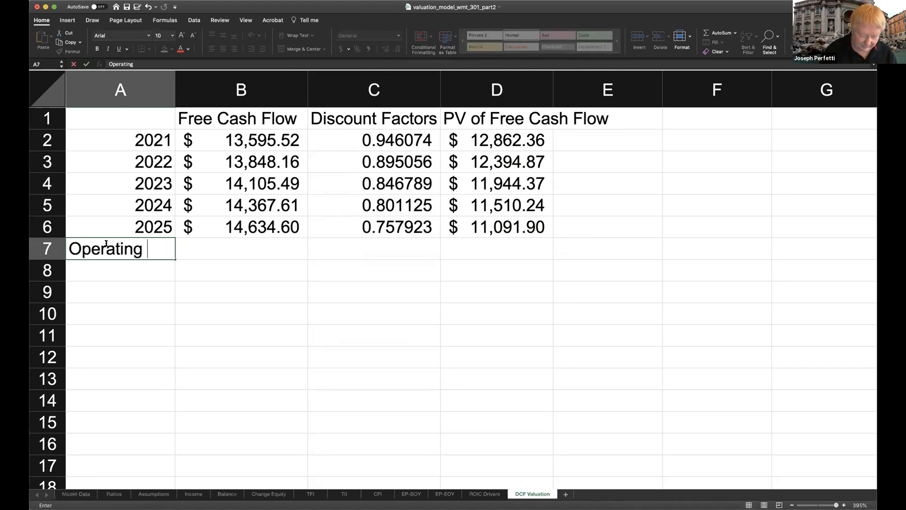
{"action": "type", "text": "Value "}
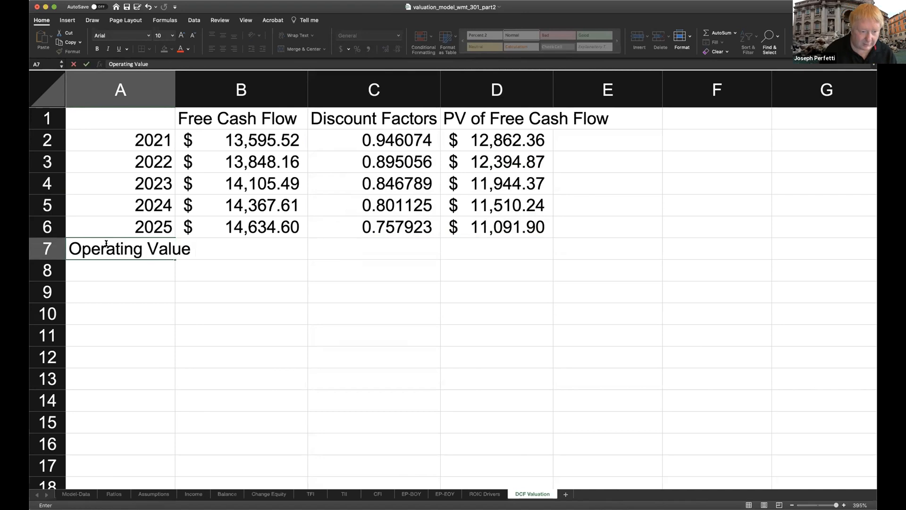
{"action": "type", "text": "fopr"}
{"action": "key", "text": "BackSpace"}
{"action": "key", "text": "BackSpace"}
{"action": "key", "text": "BackSpace"}
{"action": "type", "text": "r 1st 5 Years"}
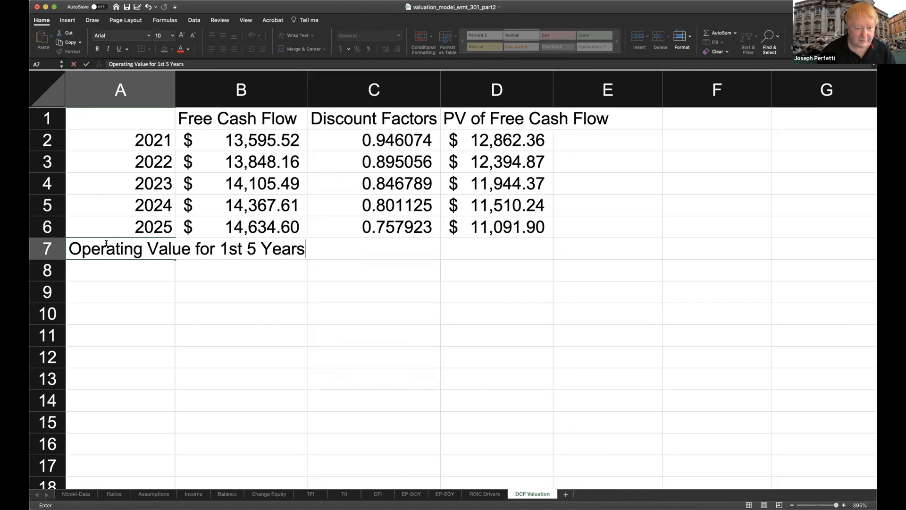
- Total the present values of the five free cash flows in D7 with =SUM(D2:D6)
{"action": "left_click", "coordinate": [476, 257]}
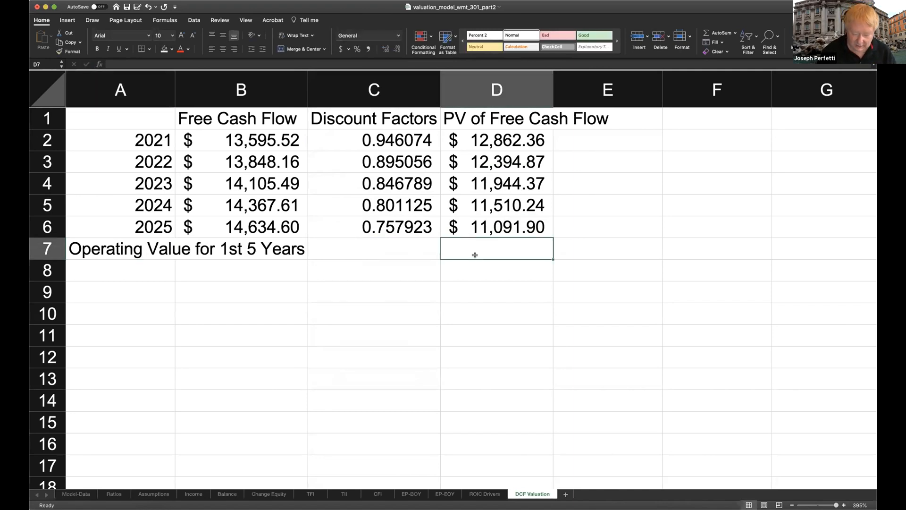
{"action": "type", "text": "=sum("}
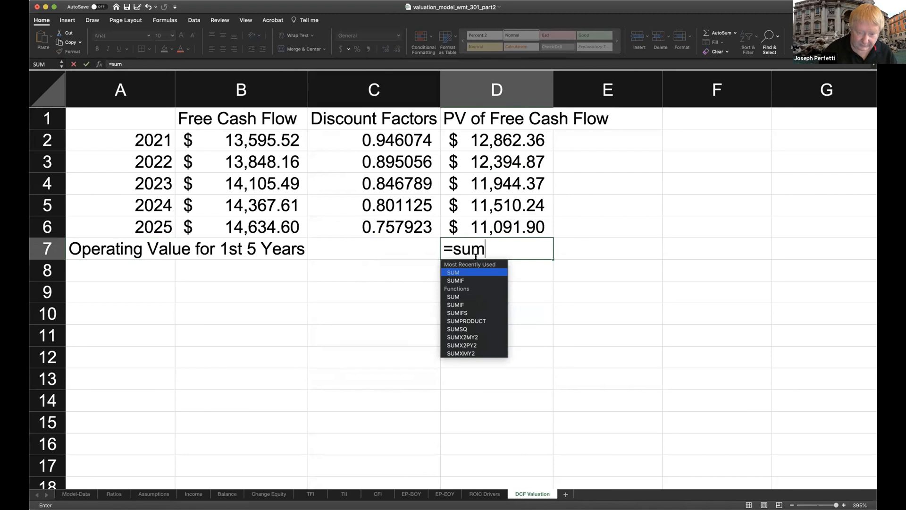
{"action": "left_click_drag", "start_coordinate": [538, 144], "coordinate": [527, 223]}
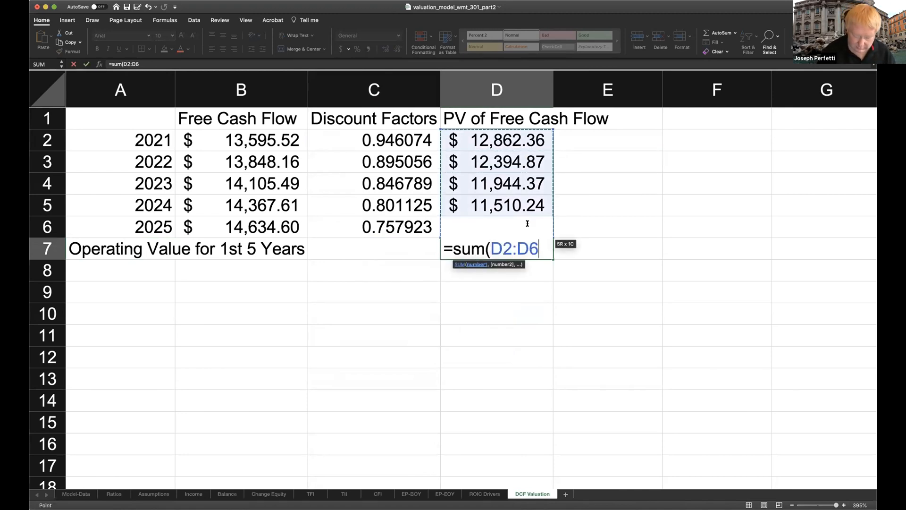
{"action": "type", "text": ")"}
{"action": "key", "text": "Return"}
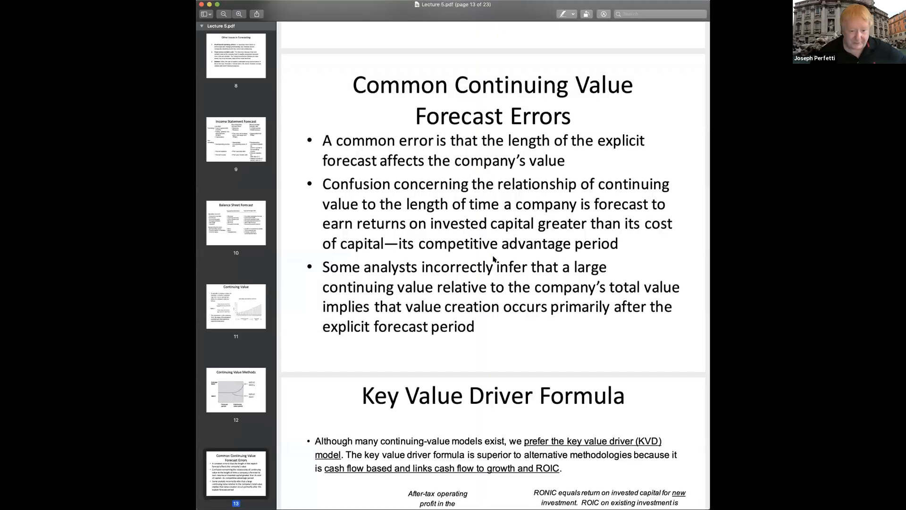
- Examine the Key Value Driver Formula slide in Lecture 5.pdf and close the document
{"action": "scroll", "coordinate": [483, 191], "scroll_direction": "down", "scroll_amount": 10}
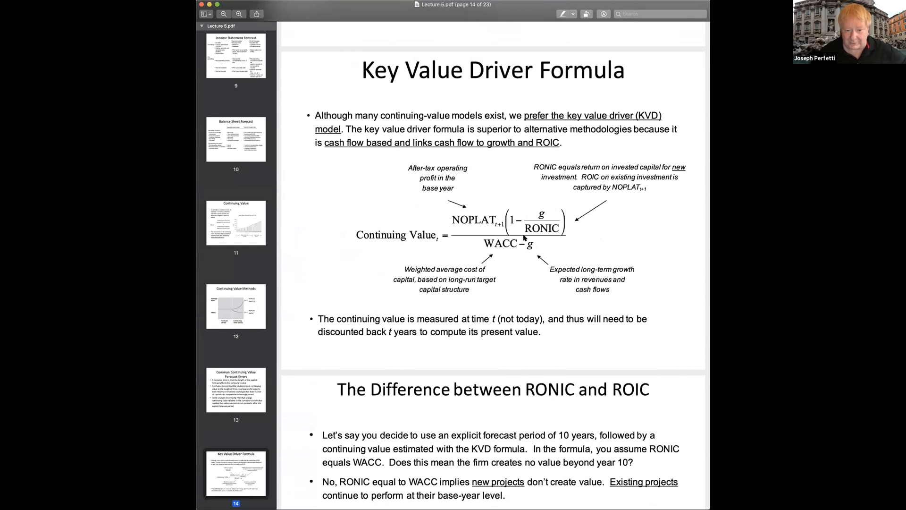
{"action": "left_click", "coordinate": [202, 4]}
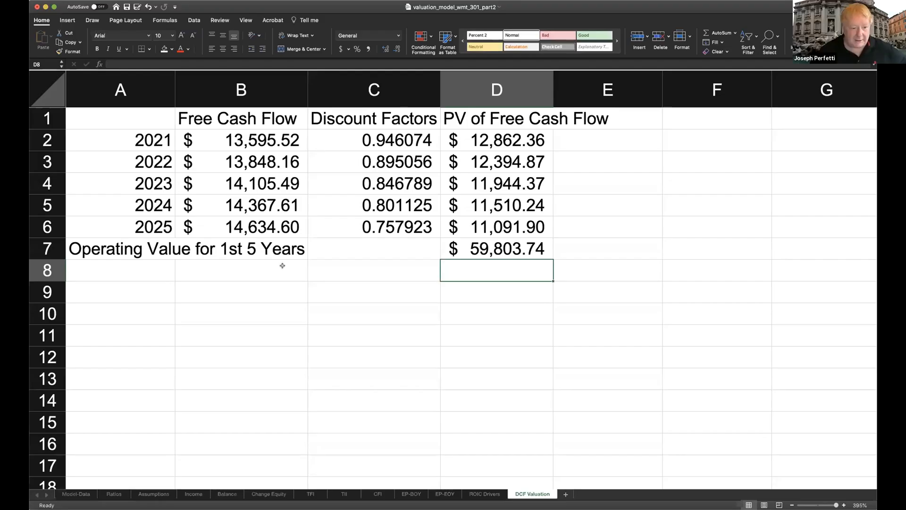
- Enter the label "Continuing Value" in A9 and widen column A to fit it
{"action": "left_click", "coordinate": [117, 270]}
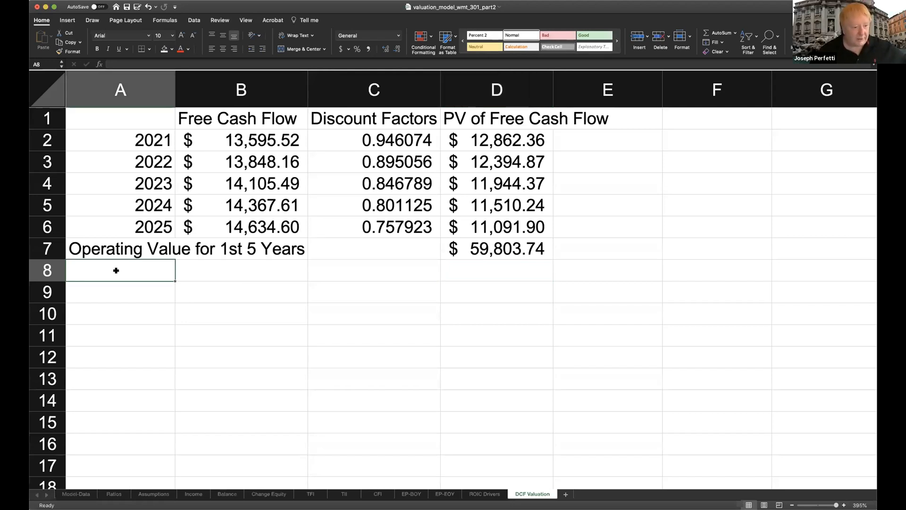
{"action": "left_click", "coordinate": [113, 285]}
{"action": "type", "text": "C"}
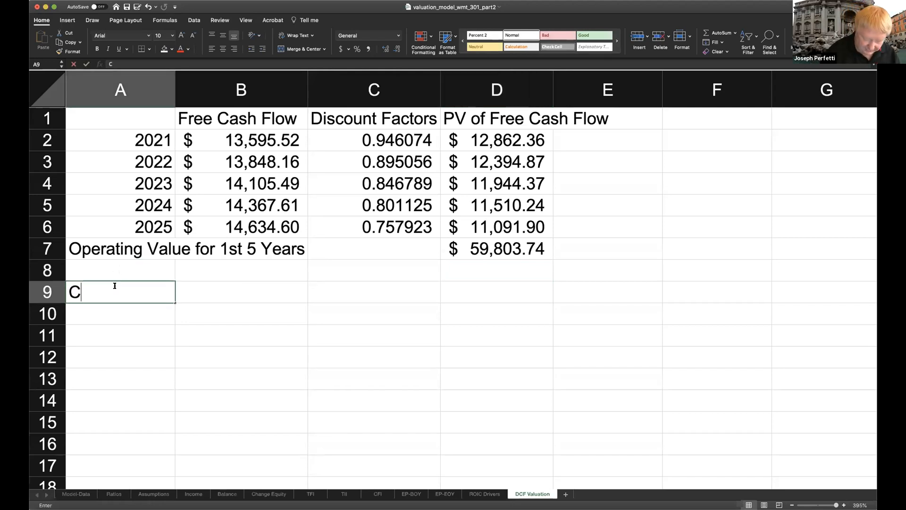
{"action": "type", "text": "ontinui"}
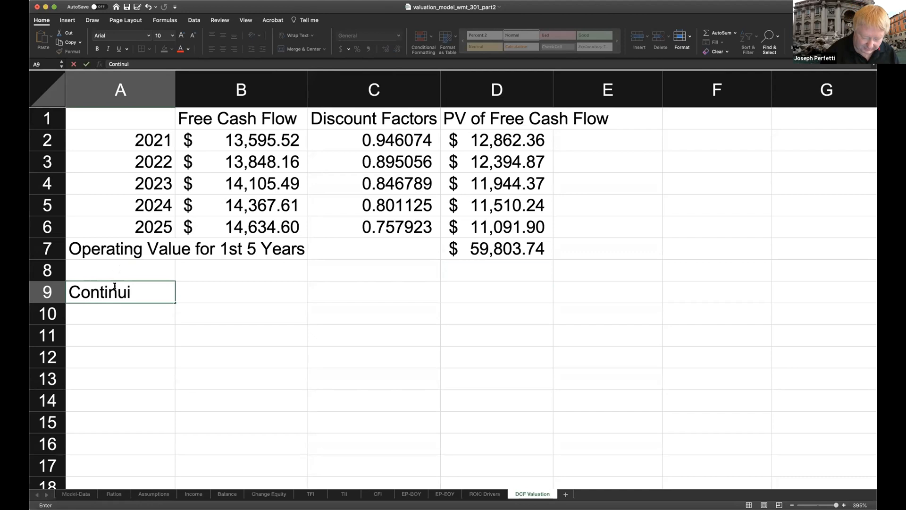
{"action": "type", "text": "ng Value"}
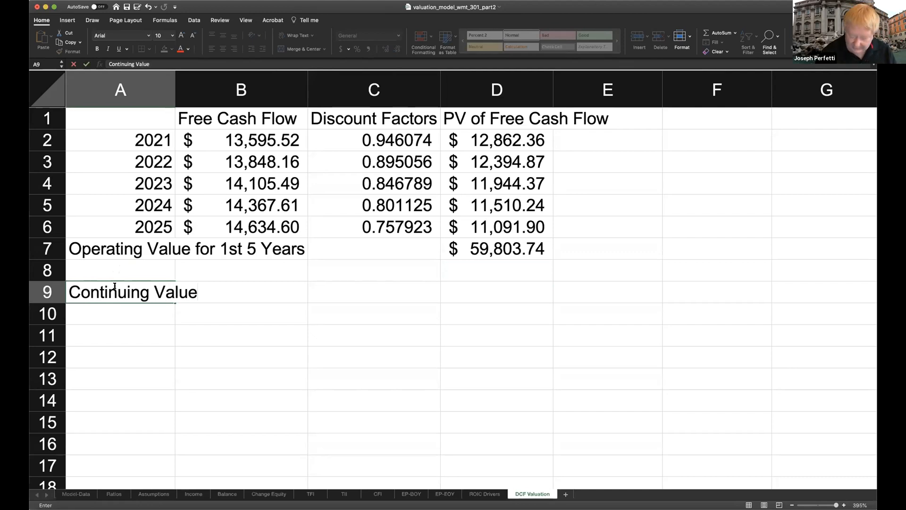
{"action": "key", "text": "Return"}
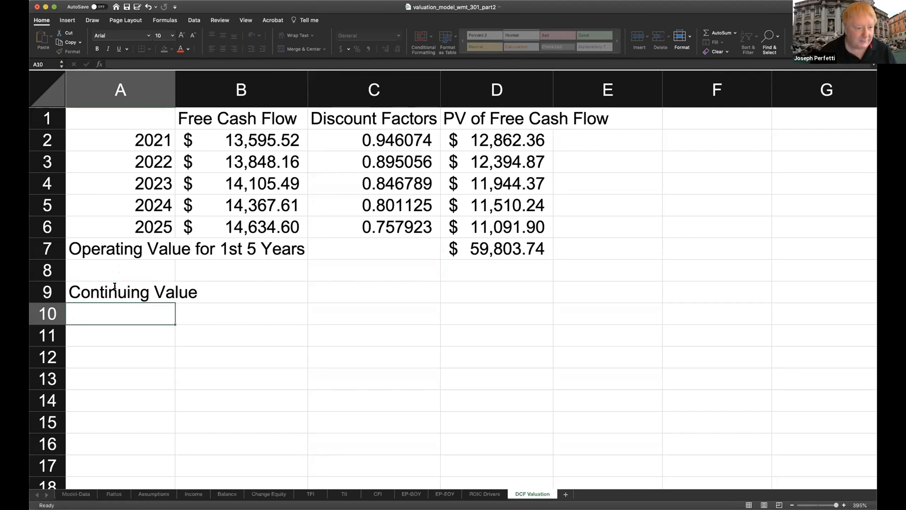
{"action": "left_click_drag", "start_coordinate": [173, 88], "coordinate": [213, 89]}
{"action": "left_click", "coordinate": [270, 292]}
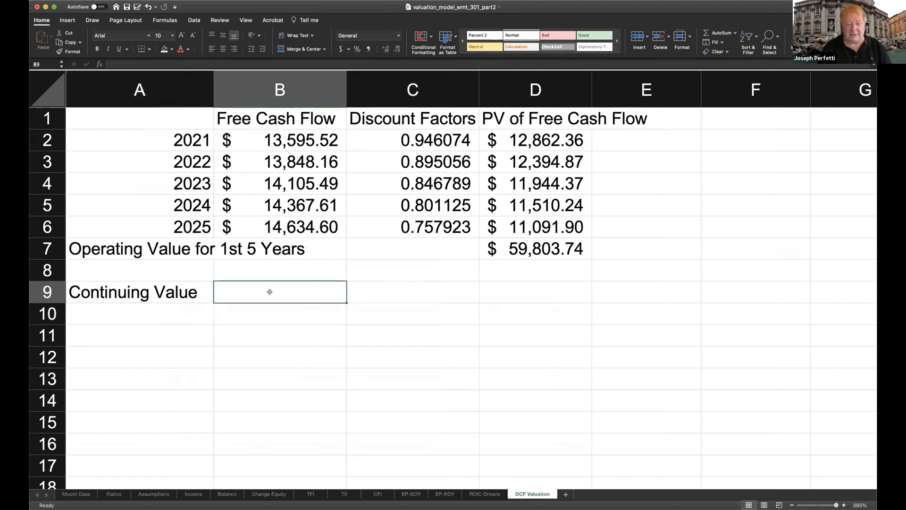
- Examine the 2021–2025 forecast columns and the 2026 continuing-value year on the CFI sheet
{"action": "left_click", "coordinate": [378, 494]}
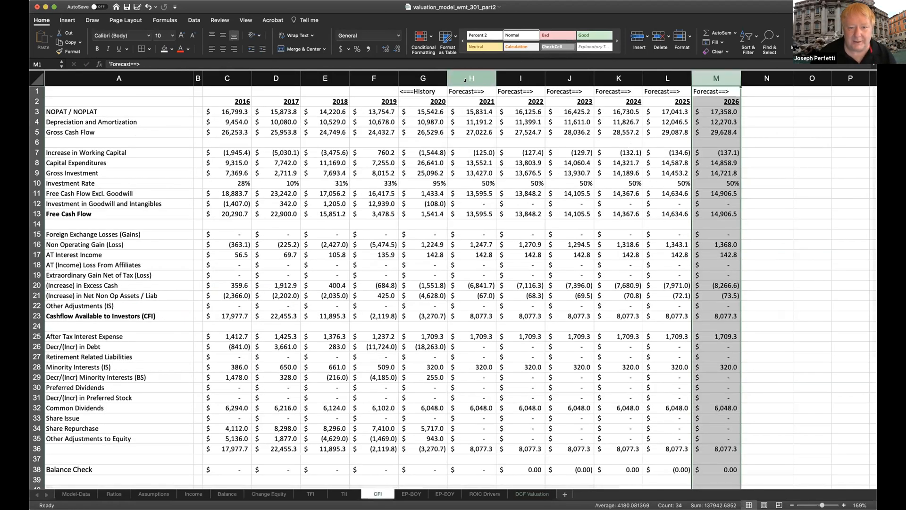
{"action": "left_click_drag", "start_coordinate": [463, 81], "coordinate": [730, 81]}
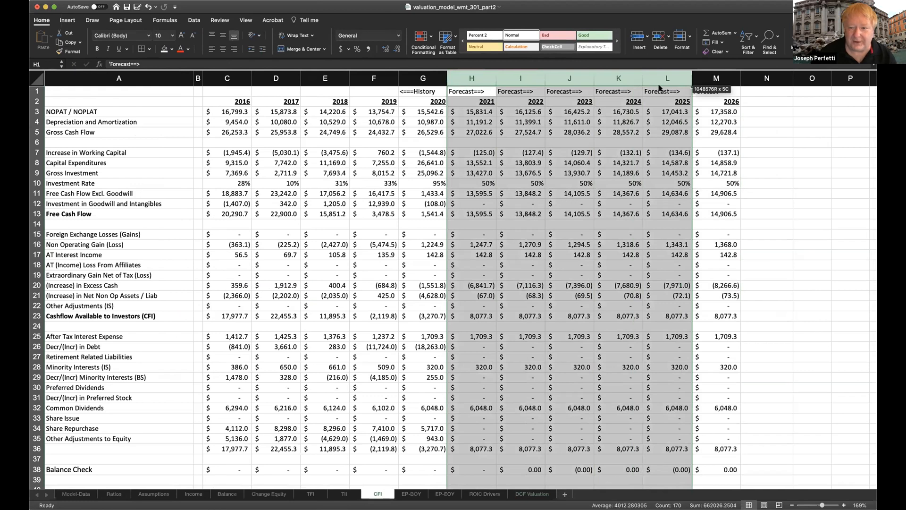
{"action": "left_click", "coordinate": [725, 76]}
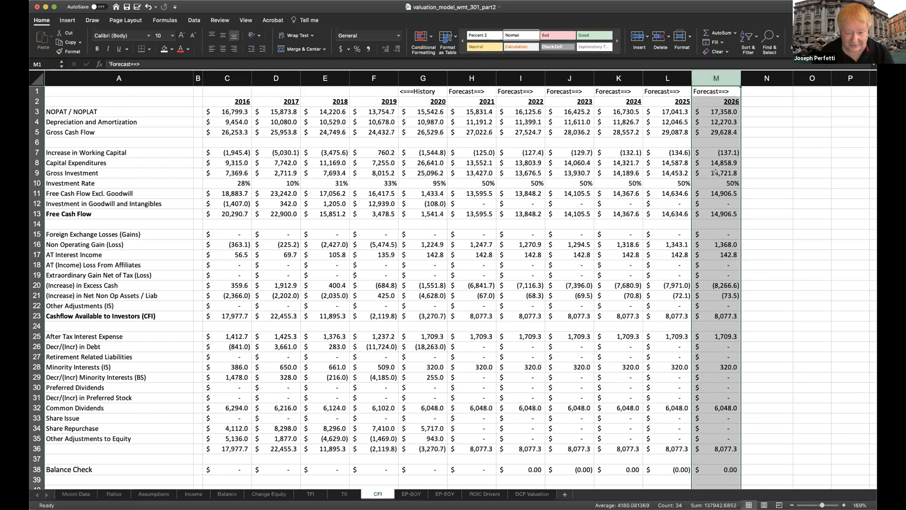
- Enter the label "CV NOPLAT" in A5 of the Assumptions sheet, below WACC
{"action": "left_click", "coordinate": [541, 495]}
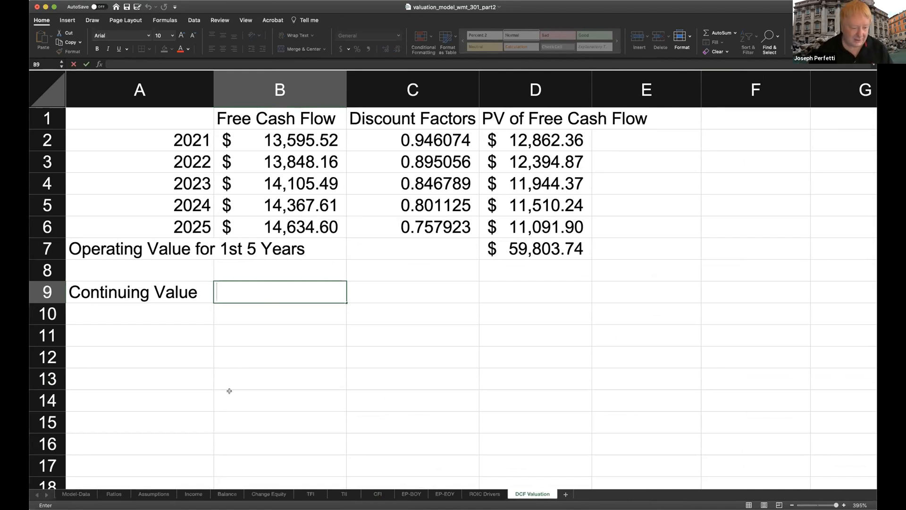
{"action": "left_click", "coordinate": [157, 494]}
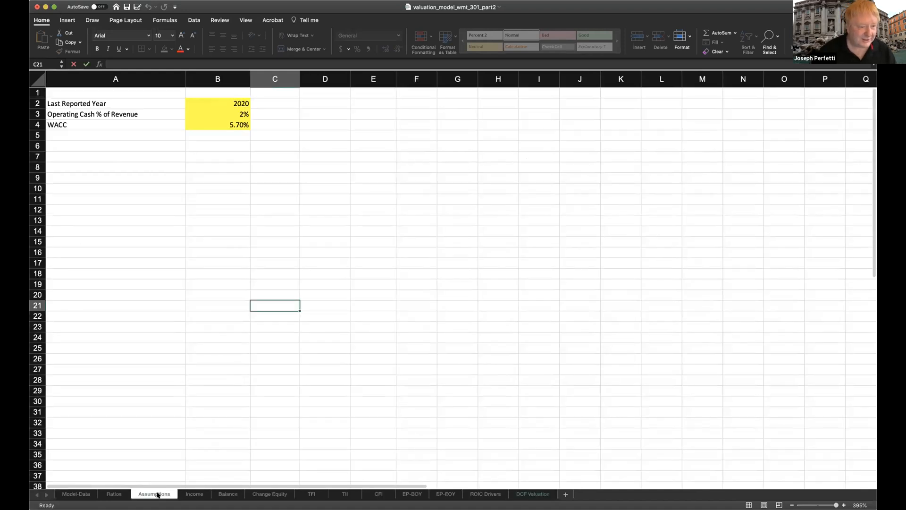
{"action": "left_click", "coordinate": [90, 131]}
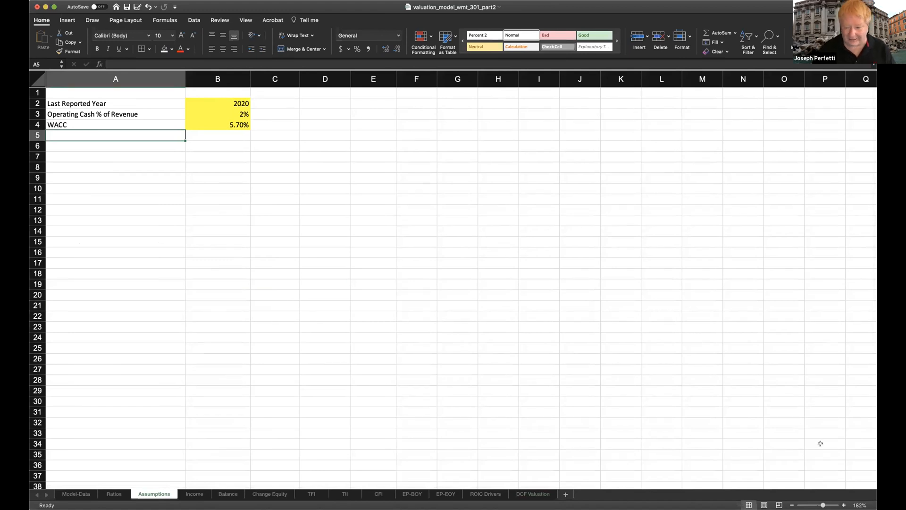
{"action": "left_click_drag", "start_coordinate": [823, 505], "coordinate": [825, 505]}
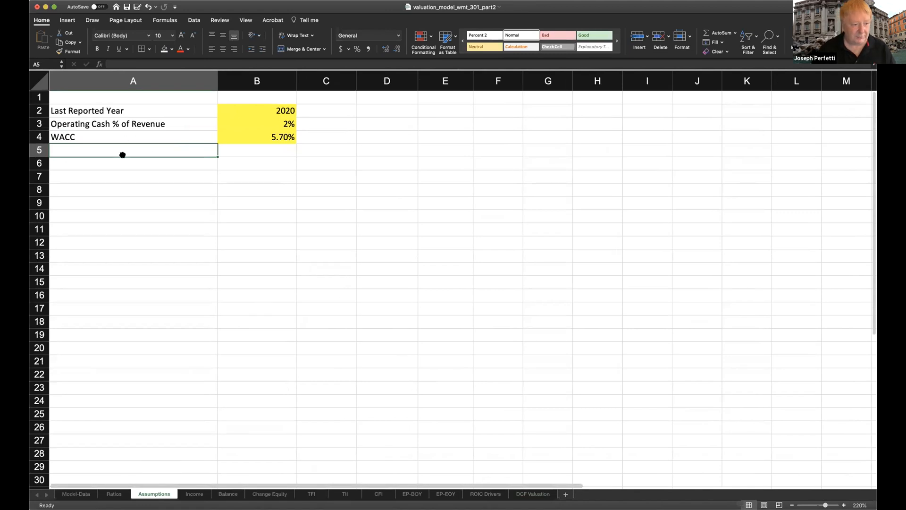
{"action": "type", "text": "CV Noplay"}
{"action": "key", "text": "BackSpace"}
{"action": "key", "text": "BackSpace"}
{"action": "key", "text": "BackSpace"}
{"action": "key", "text": "BackSpace"}
{"action": "key", "text": "BackSpace"}
{"action": "type", "text": "OPLAT"}
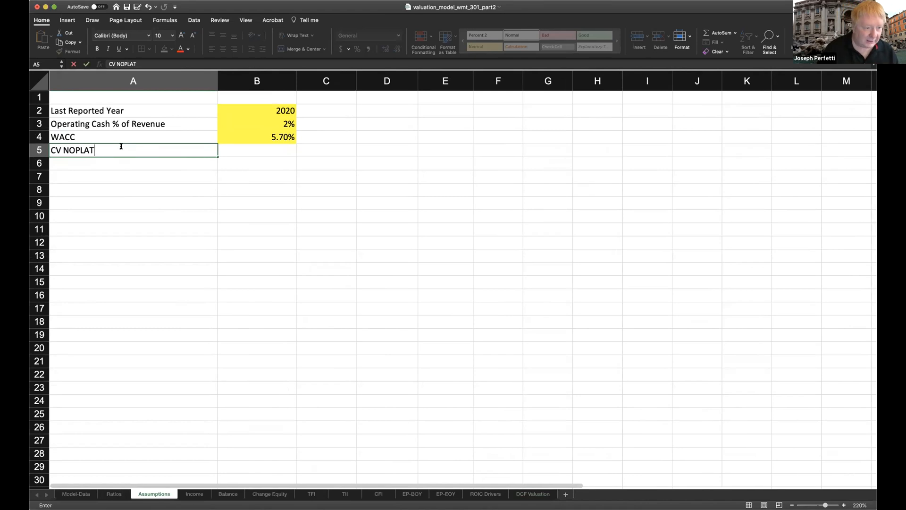
{"action": "key", "text": "Return"}
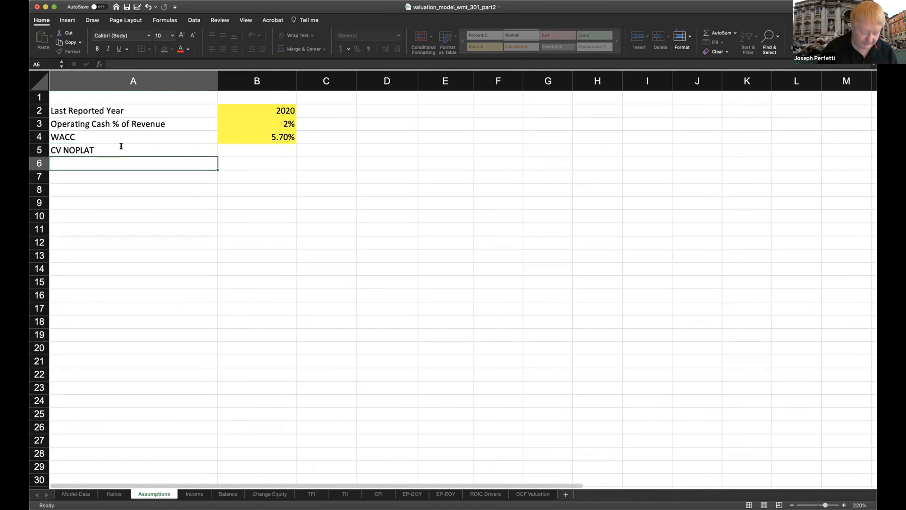
- Enter the labels "CV ROIC" in A6 and "CV g" in A7
{"action": "type", "text": "CV ROIC"}
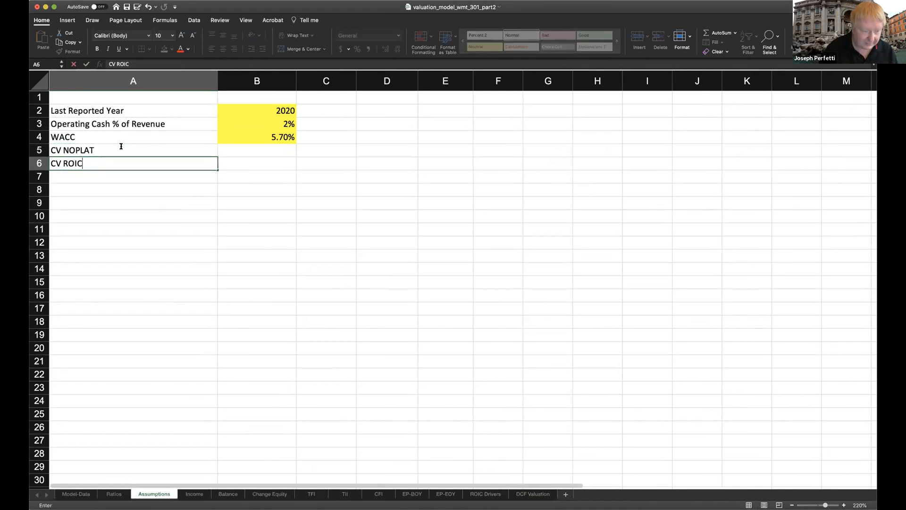
{"action": "key", "text": "Return"}
{"action": "type", "text": "\\"}
{"action": "key", "text": "BackSpace"}
{"action": "type", "text": "CV g"}
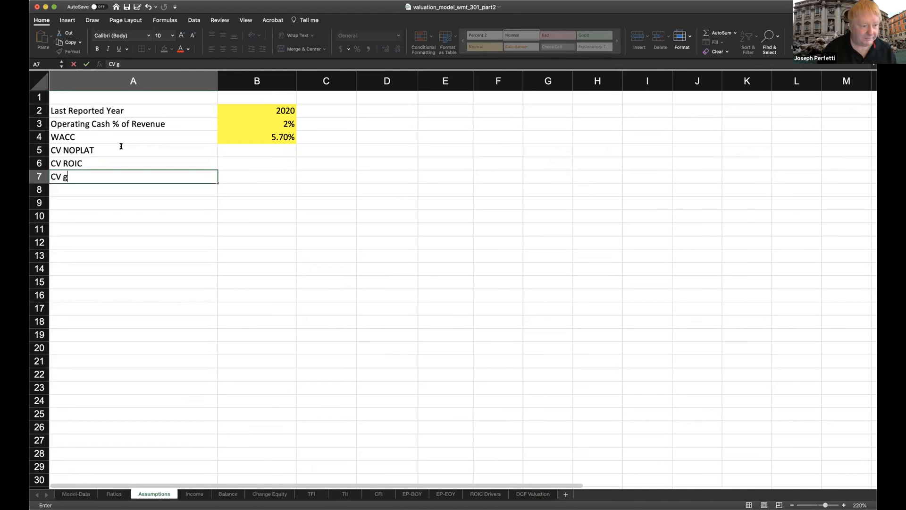
{"action": "key", "text": "Return"}
- Fill the input cells B5:B7 with yellow to match the other assumptions
{"action": "left_click_drag", "start_coordinate": [270, 150], "coordinate": [270, 178]}
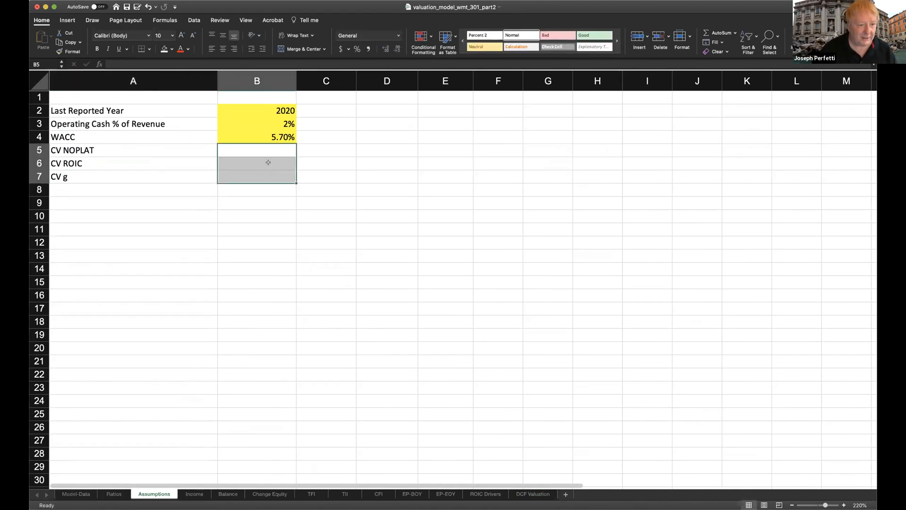
{"action": "left_click", "coordinate": [169, 49]}
{"action": "left_click", "coordinate": [312, 202]}
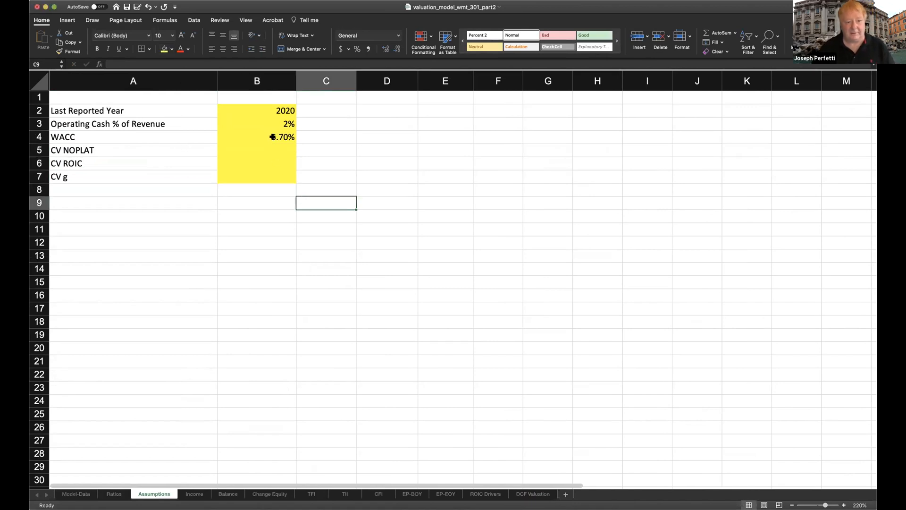
{"action": "left_click_drag", "start_coordinate": [272, 133], "coordinate": [270, 175]}
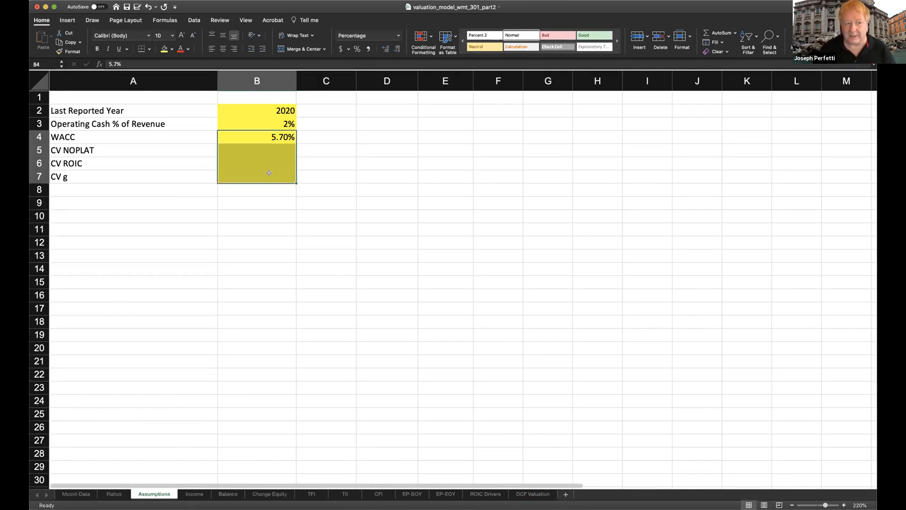
- Link B5 to the 2026 after-goodwill Return on Invested Capital on the EP-EOY sheet with ='EP-EOY'!M16
{"action": "scroll", "coordinate": [270, 175], "scroll_direction": "up", "scroll_amount": 1}
{"action": "left_click", "coordinate": [286, 149]}
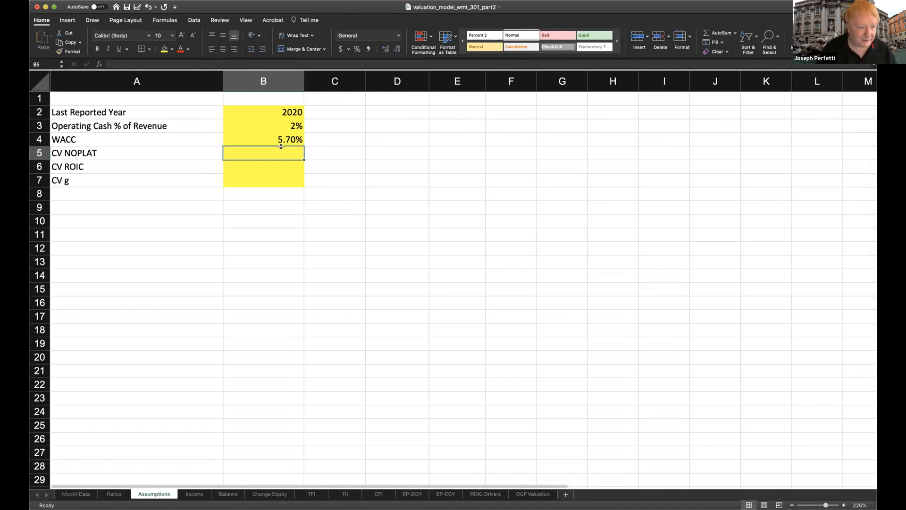
{"action": "type", "text": "="}
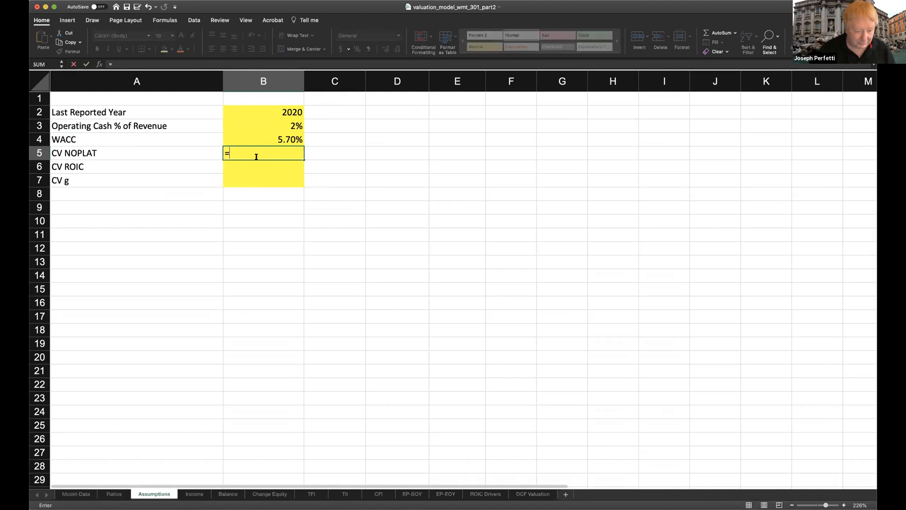
{"action": "left_click", "coordinate": [452, 493]}
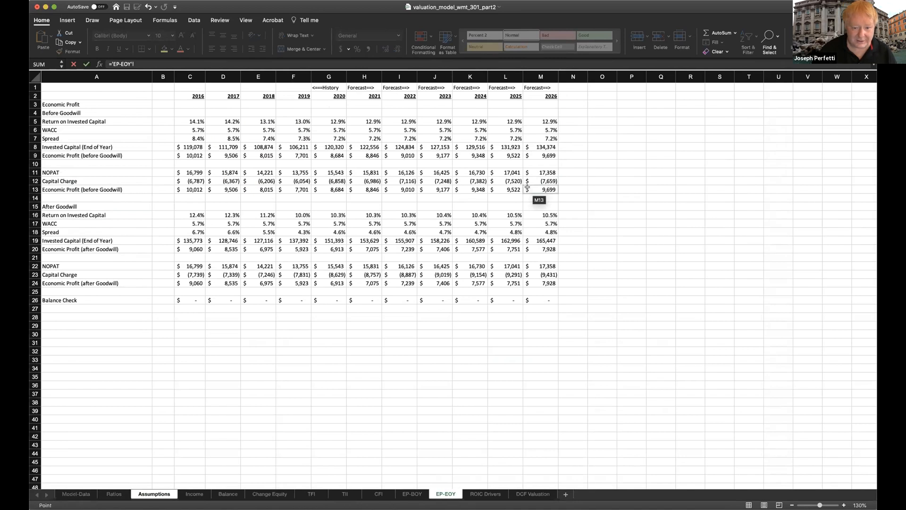
{"action": "left_click", "coordinate": [534, 215]}
{"action": "key", "text": "Return"}
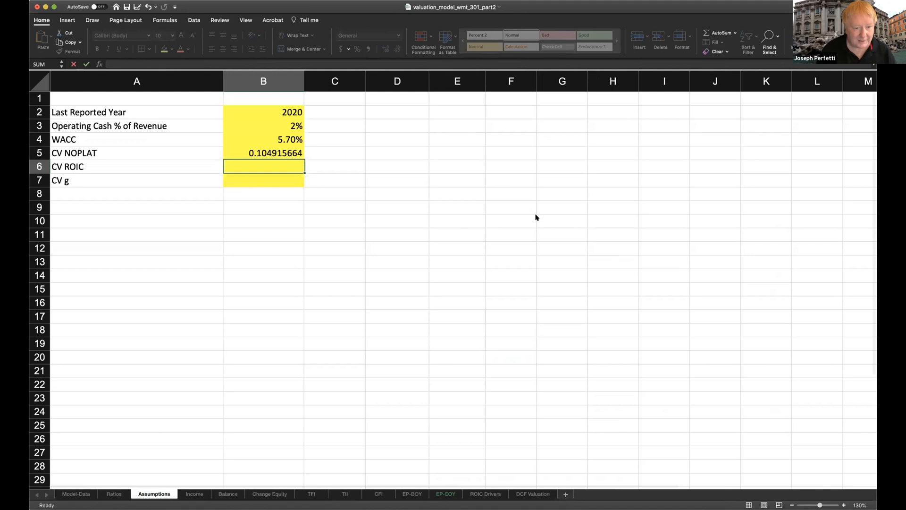
- Format B5 as a percentage with two decimal places
{"action": "key", "text": "Up"}
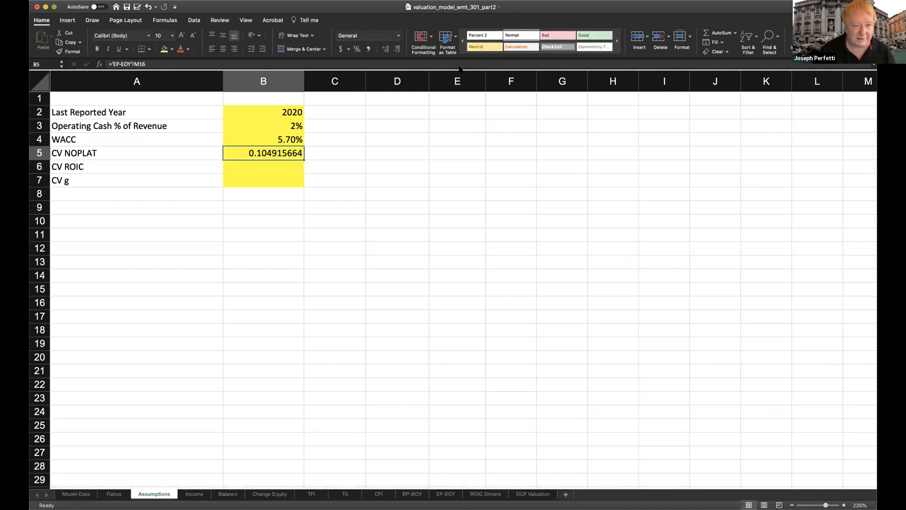
{"action": "left_click", "coordinate": [357, 49]}
{"action": "left_click", "coordinate": [384, 49]}
{"action": "left_click", "coordinate": [384, 49]}
{"action": "left_click", "coordinate": [252, 169]}
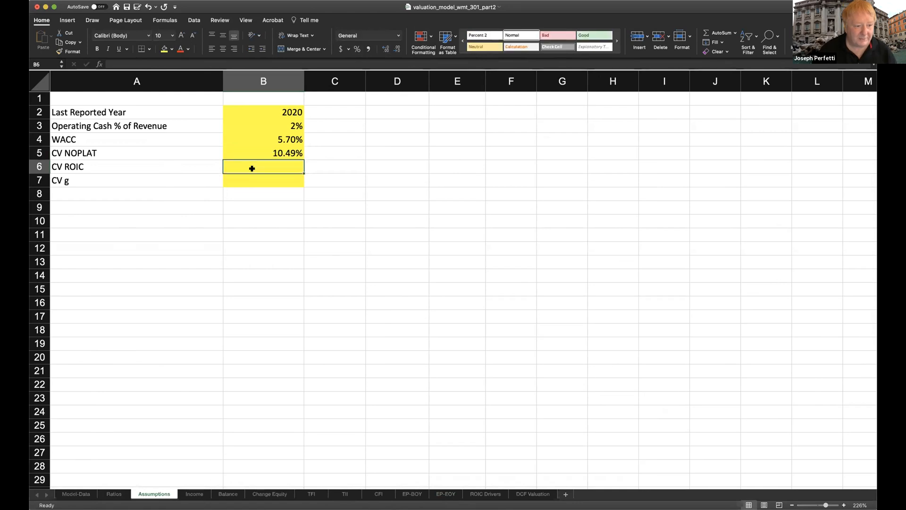
- Move the linked return on invested capital from B5 to the CV ROIC cell B6 and refill B5 with yellow
{"action": "left_click", "coordinate": [275, 152]}
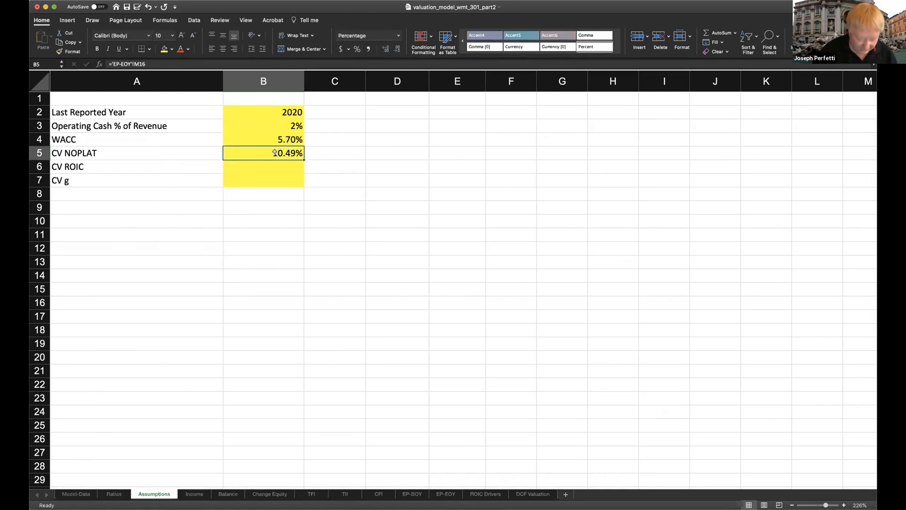
{"action": "key", "text": "super+x"}
{"action": "left_click", "coordinate": [269, 166]}
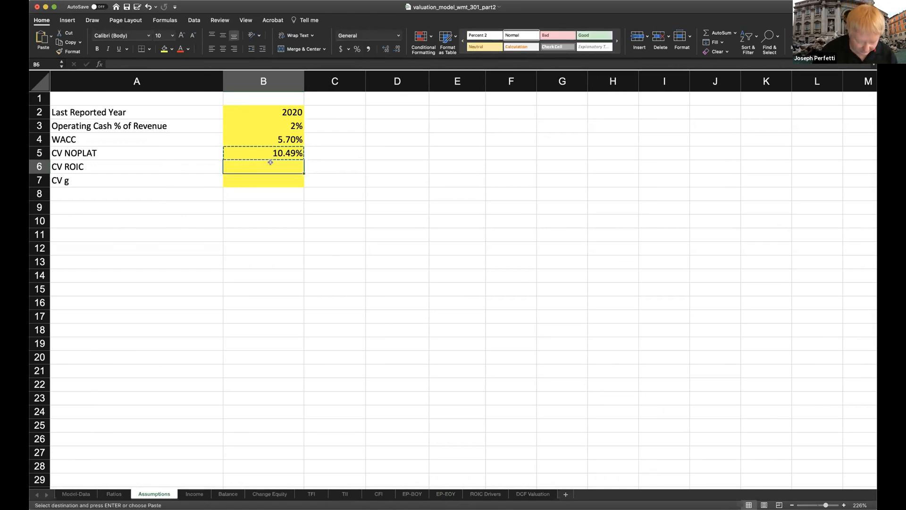
{"action": "key", "text": "super+v"}
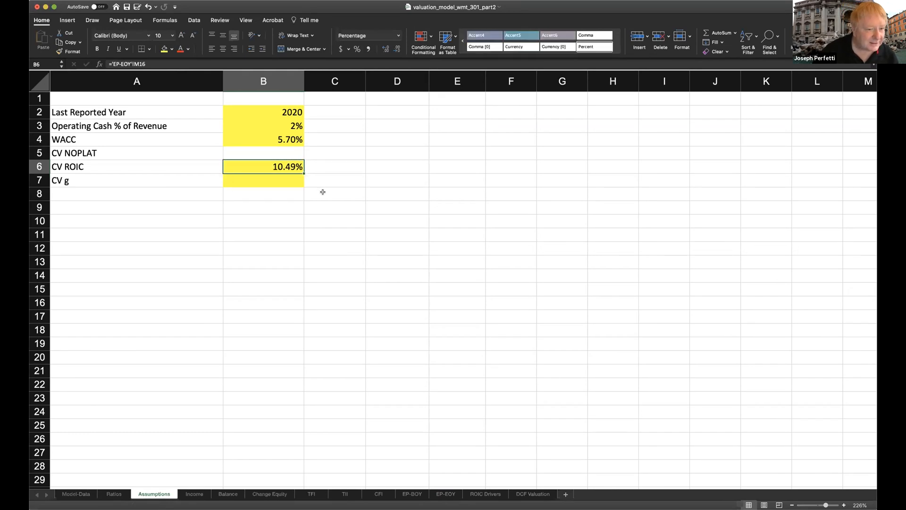
{"action": "left_click", "coordinate": [282, 152]}
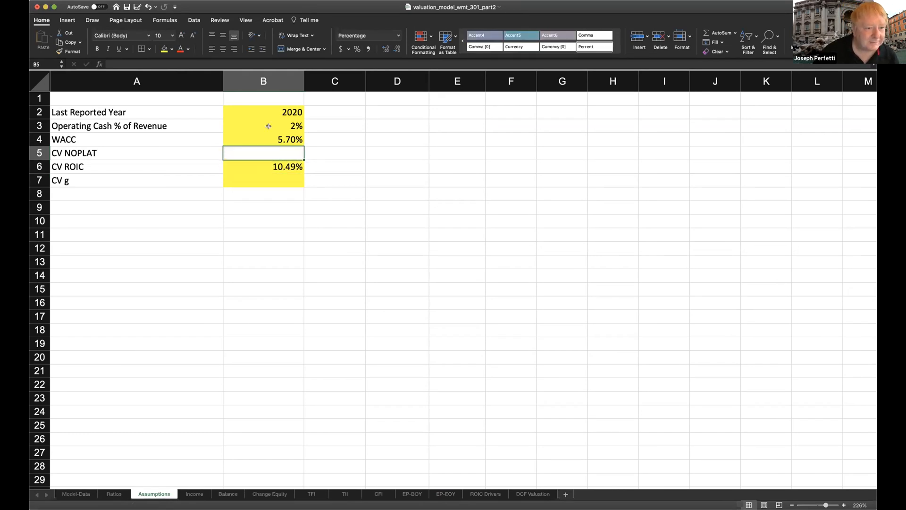
{"action": "left_click", "coordinate": [164, 49]}
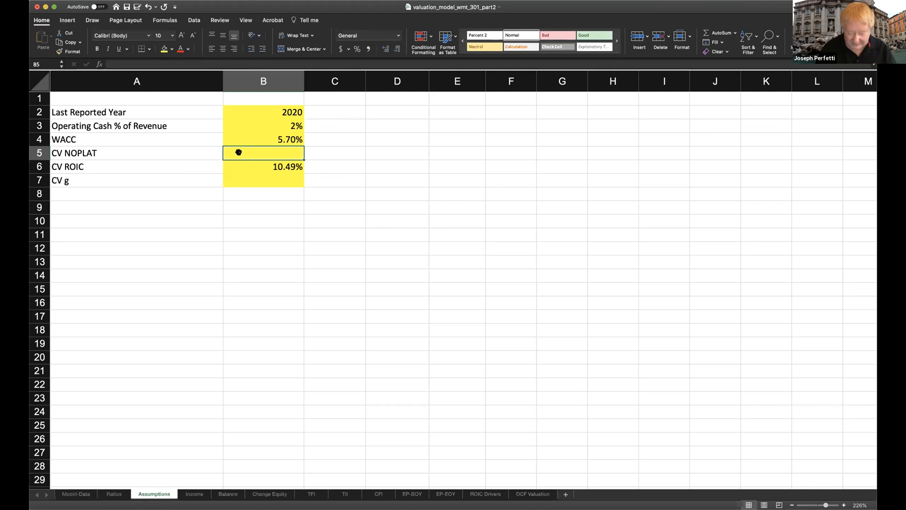
- Link CV NOPLAT in B5 to the 2026 NOPAT / NOPLAT on the TII sheet with =TII!M5 and apply the dollar accounting format
{"action": "type", "text": "="}
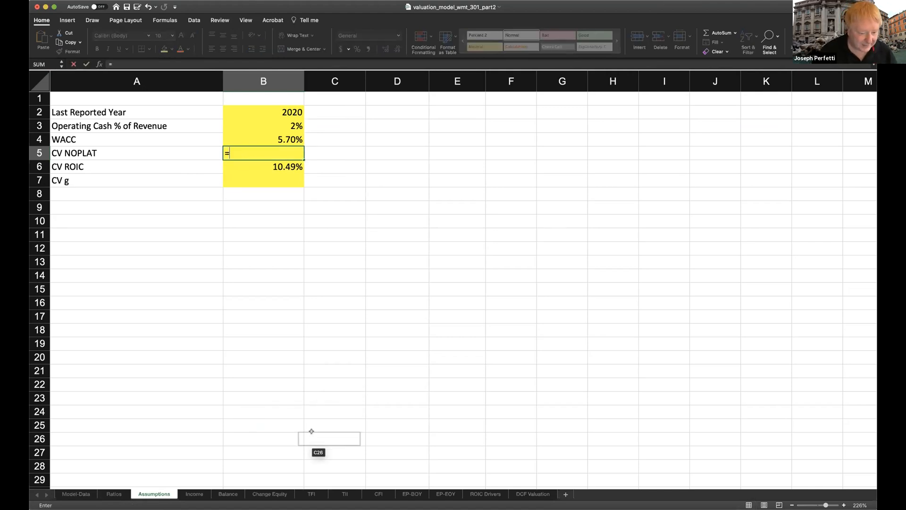
{"action": "left_click", "coordinate": [346, 494]}
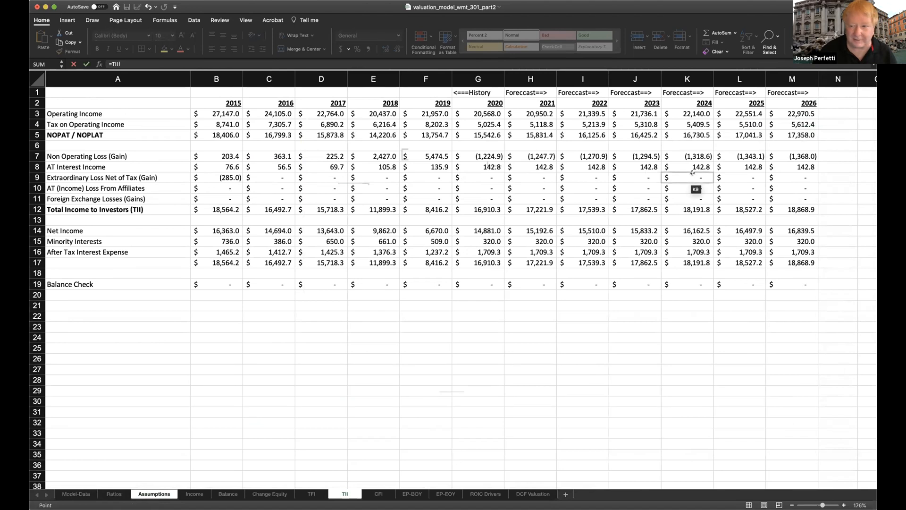
{"action": "left_click", "coordinate": [800, 134]}
{"action": "key", "text": "Return"}
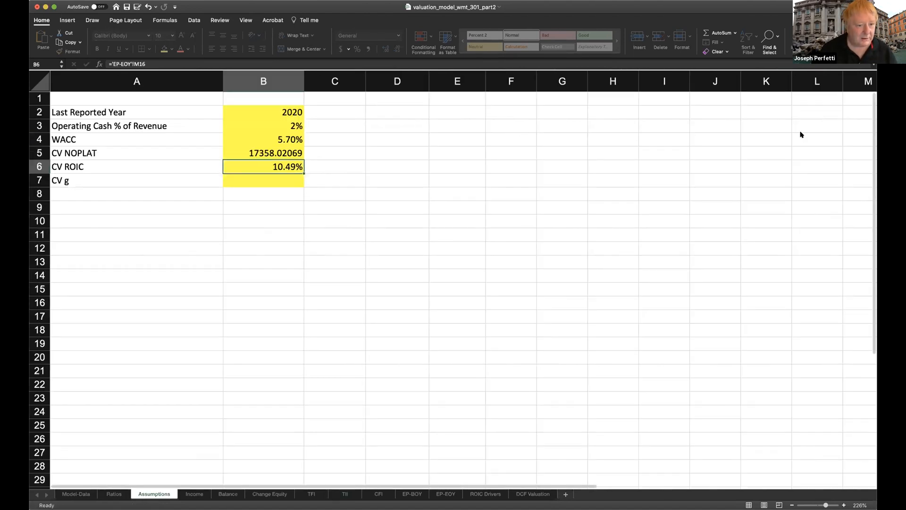
{"action": "left_click", "coordinate": [264, 151]}
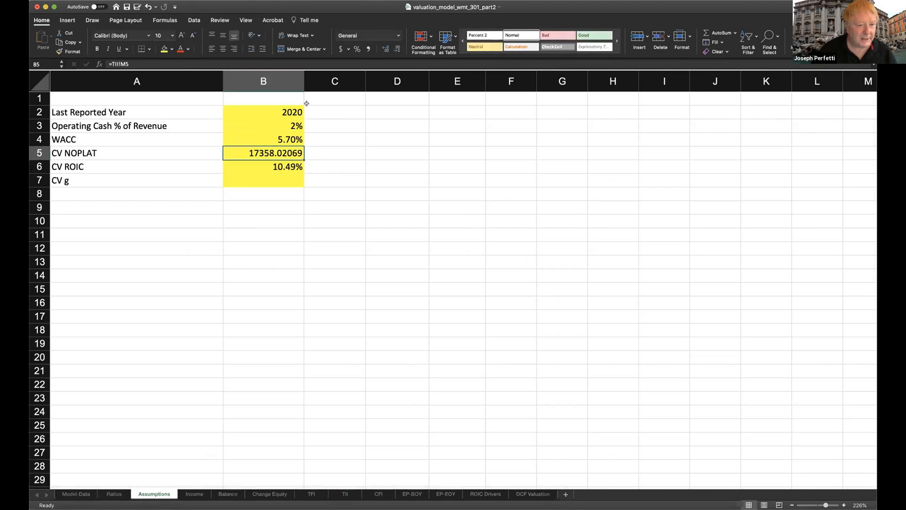
{"action": "left_click", "coordinate": [340, 49]}
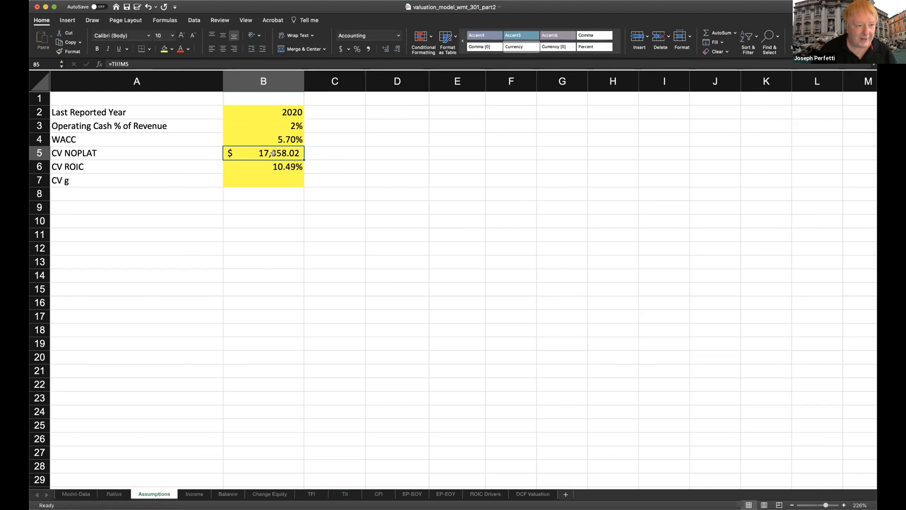
- Set CV g in B7 to 3% and display it with two decimal places
{"action": "left_click", "coordinate": [266, 168]}
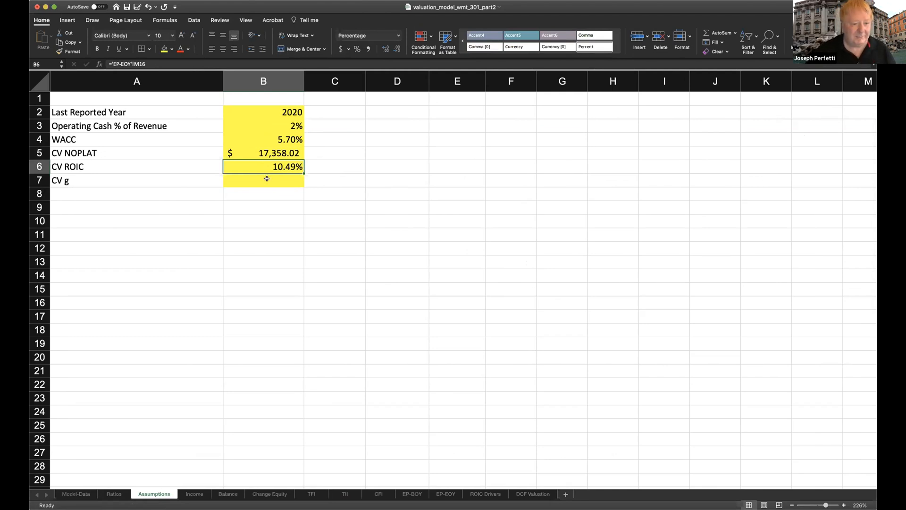
{"action": "left_click", "coordinate": [267, 178]}
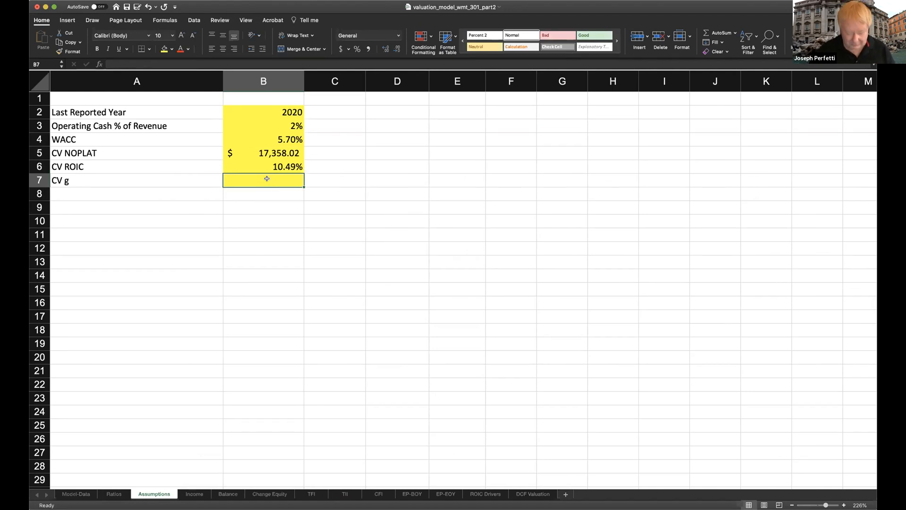
{"action": "type", "text": "3%"}
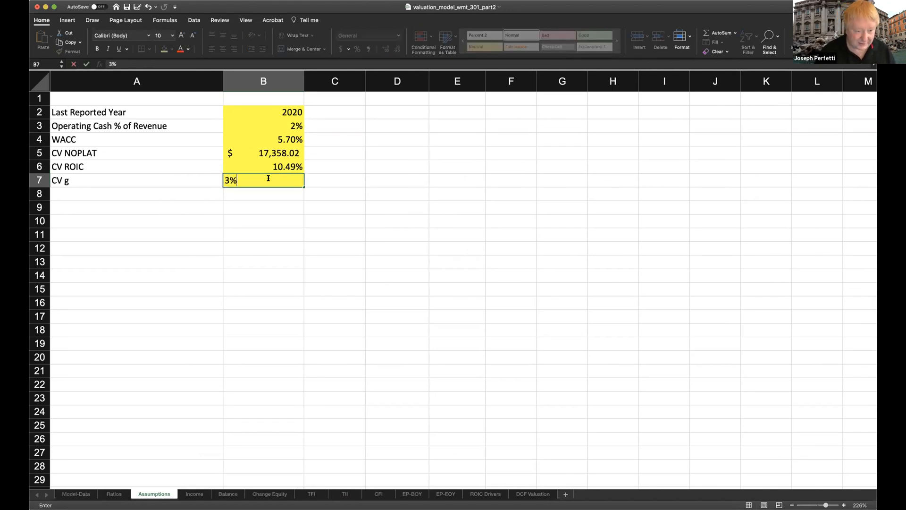
{"action": "key", "text": "Return"}
{"action": "left_click", "coordinate": [268, 179]}
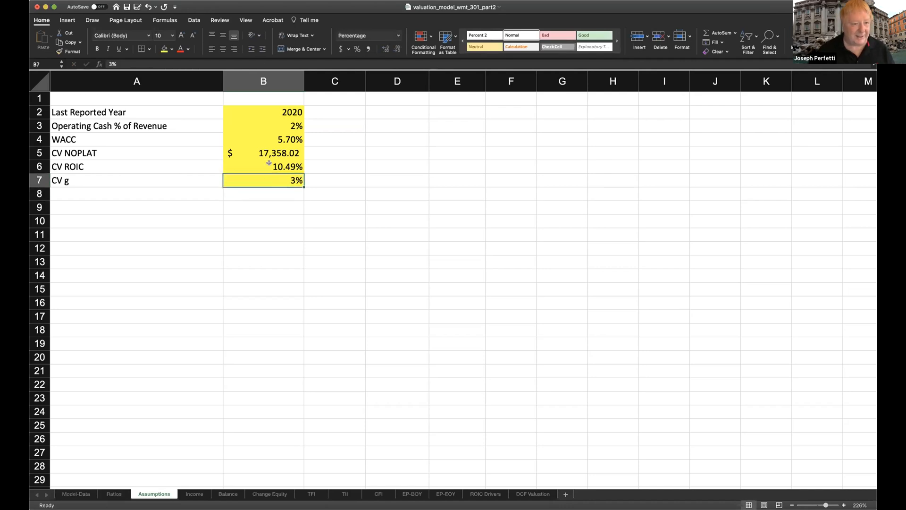
{"action": "left_click", "coordinate": [384, 49]}
{"action": "left_click", "coordinate": [385, 49]}
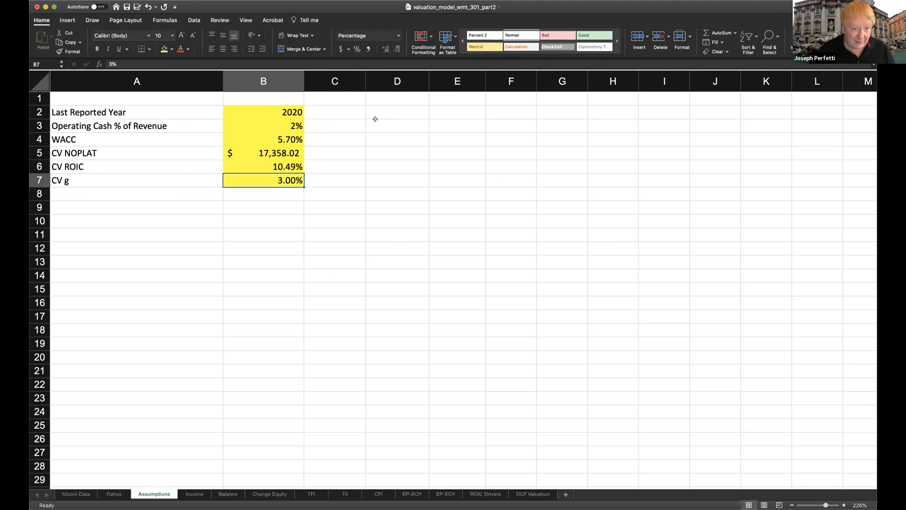
- Try to compute Continuing Value in B9 of the DCF Valuation sheet as =(Assumptions!B5*(1-Assumptions!B7/Assumptions!B6))/(Assumptions!B4-Assumptions!B6)
{"action": "left_click", "coordinate": [270, 139]}
{"action": "left_click_drag", "start_coordinate": [268, 149], "coordinate": [270, 180]}
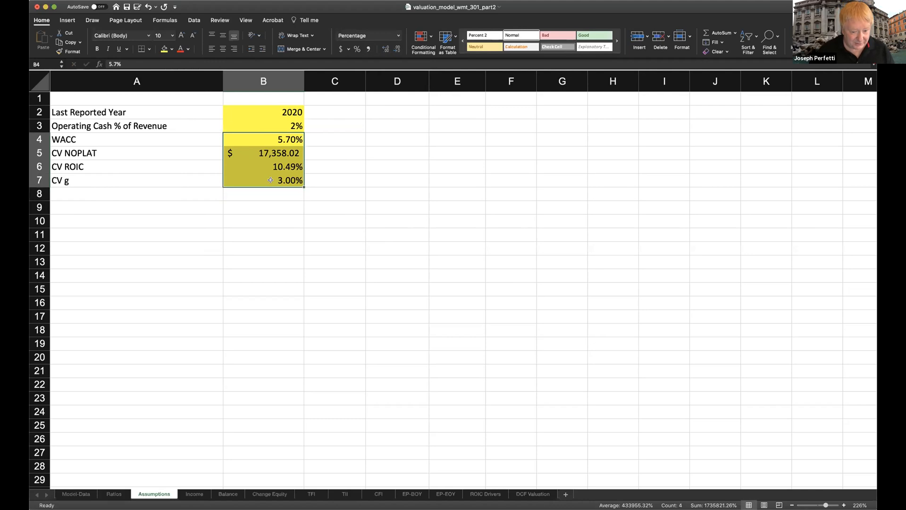
{"action": "left_click", "coordinate": [532, 493]}
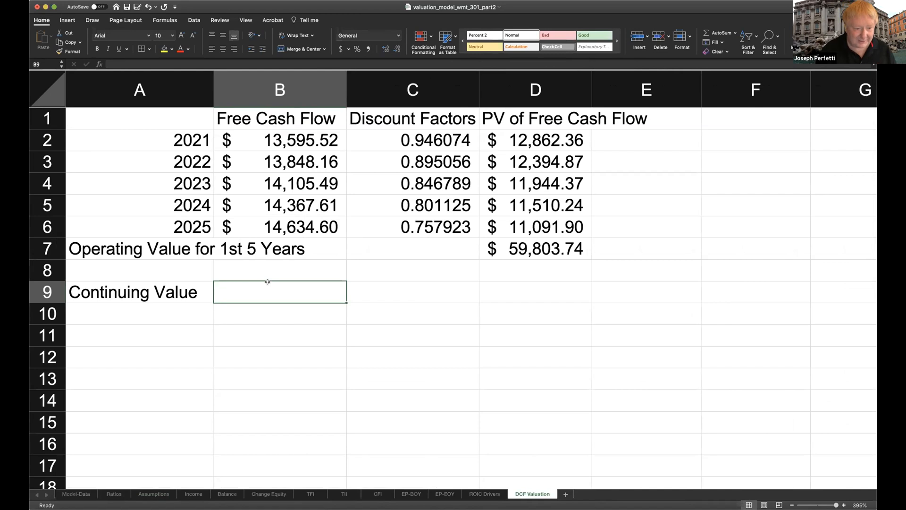
{"action": "type", "text": "=("}
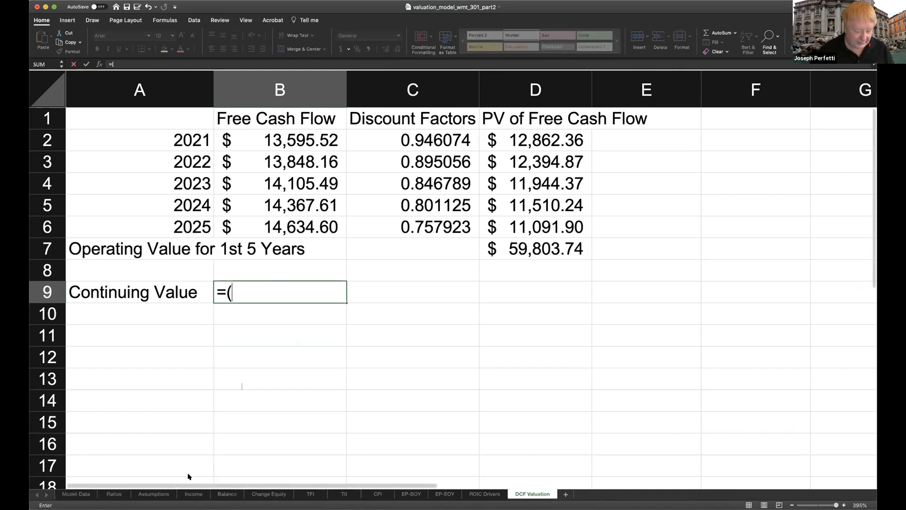
{"action": "left_click", "coordinate": [154, 494]}
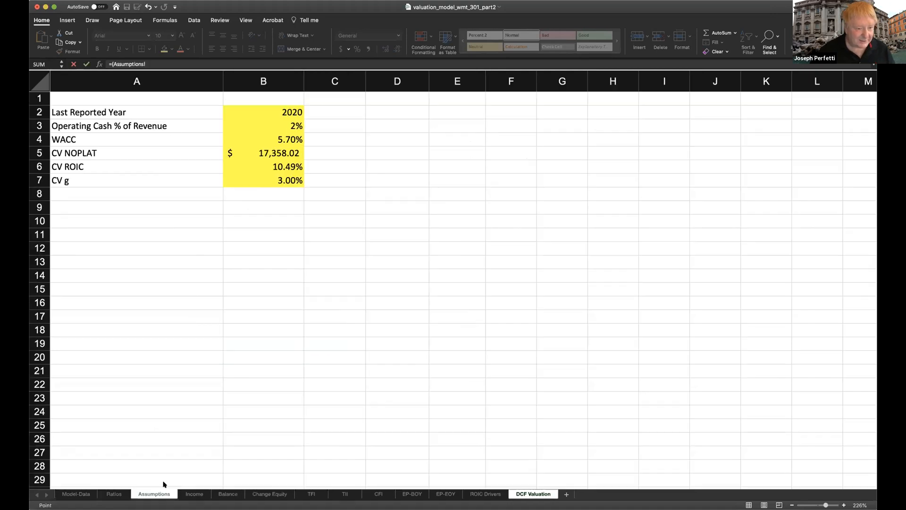
{"action": "left_click", "coordinate": [287, 151]}
{"action": "type", "text": "*"}
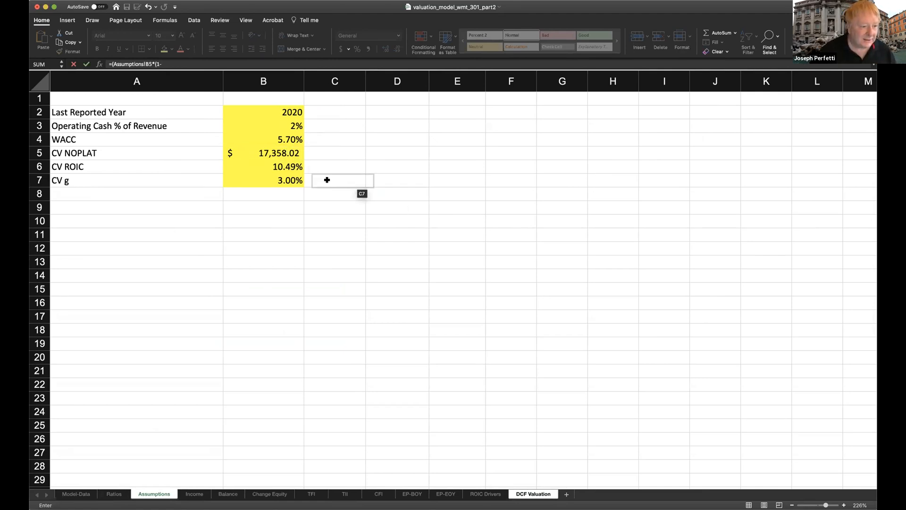
{"action": "left_click", "coordinate": [287, 179]}
{"action": "type", "text": "/"}
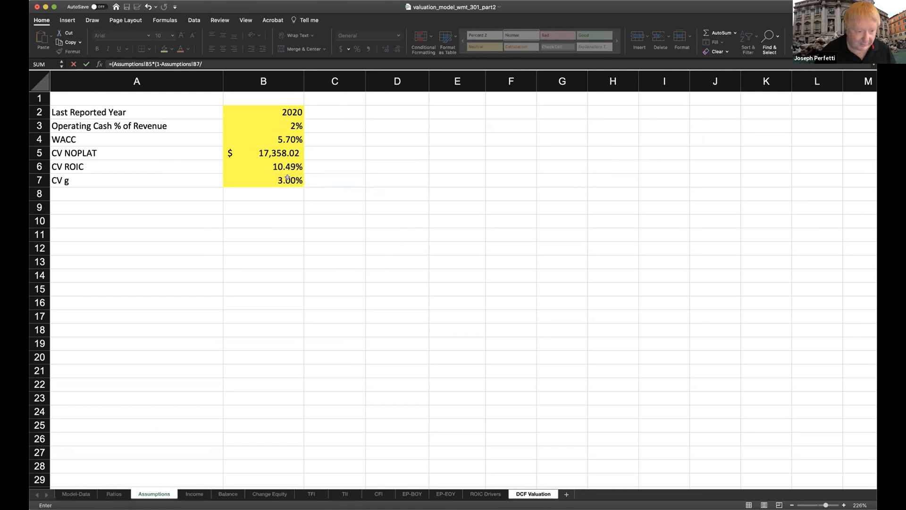
{"action": "left_click", "coordinate": [278, 167]}
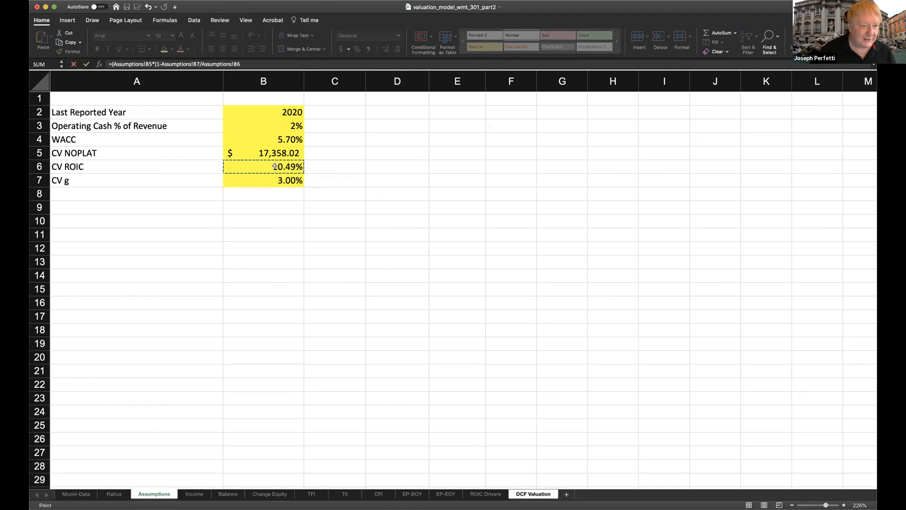
{"action": "type", "text": "))/("}
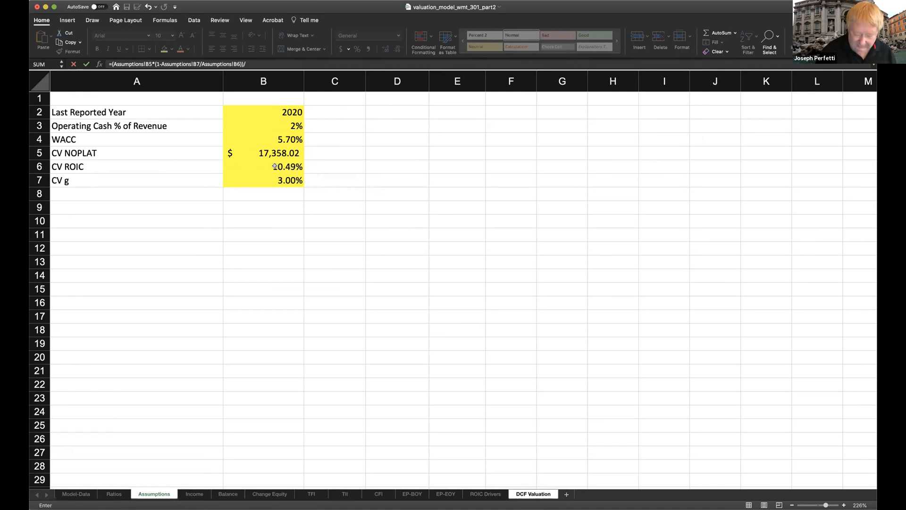
{"action": "left_click", "coordinate": [288, 139]}
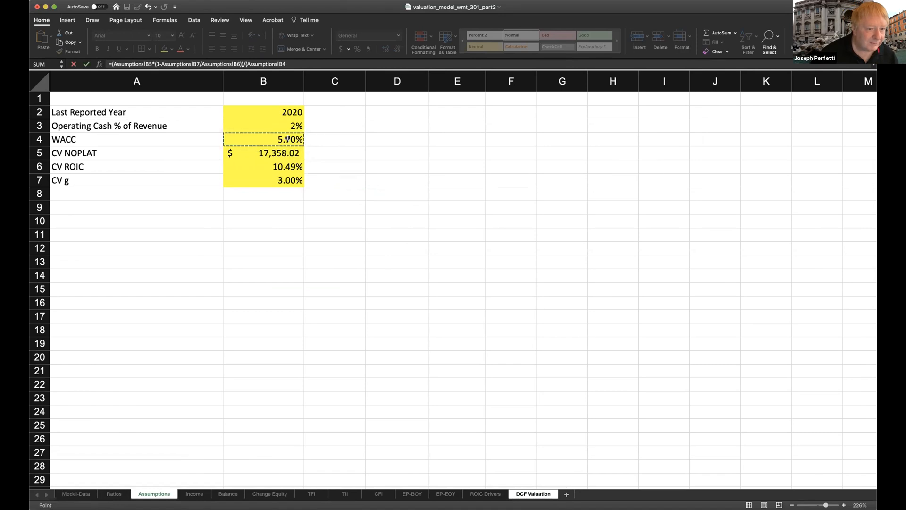
{"action": "type", "text": "-"}
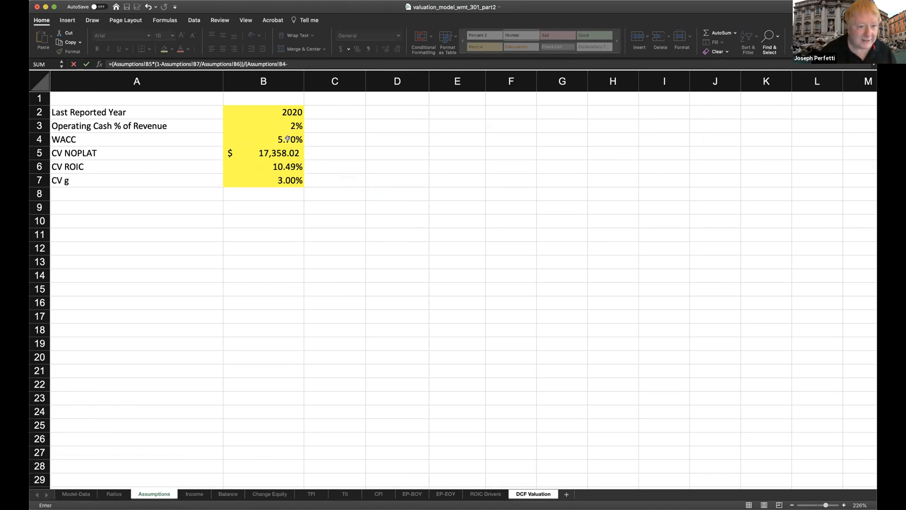
{"action": "left_click", "coordinate": [280, 166]}
{"action": "type", "text": ")"}
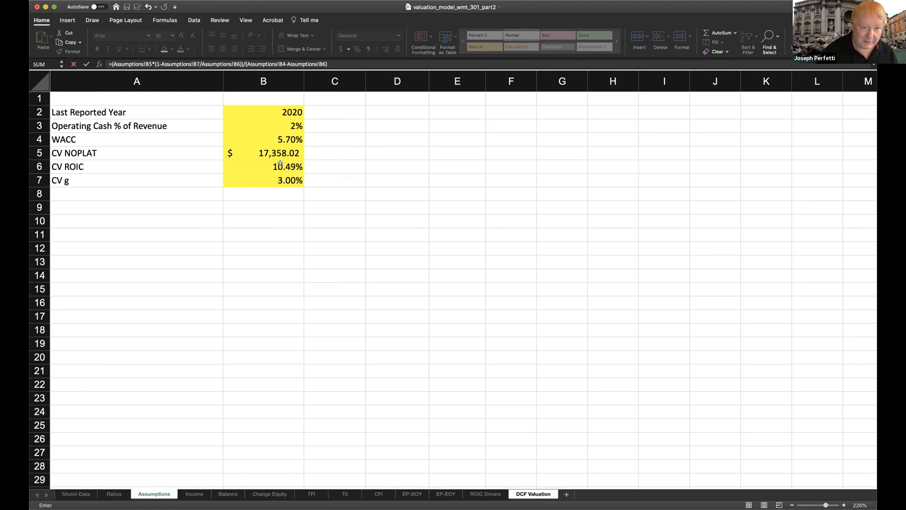
{"action": "key", "text": "Return"}
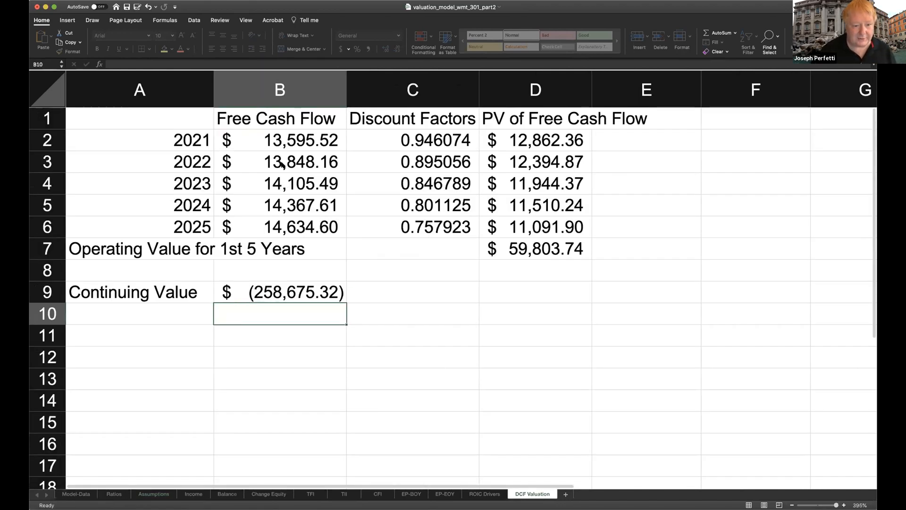
- Check the cell references used in the Continuing Value formula in B9 against the key value driver formula
{"action": "double_click", "coordinate": [286, 287]}
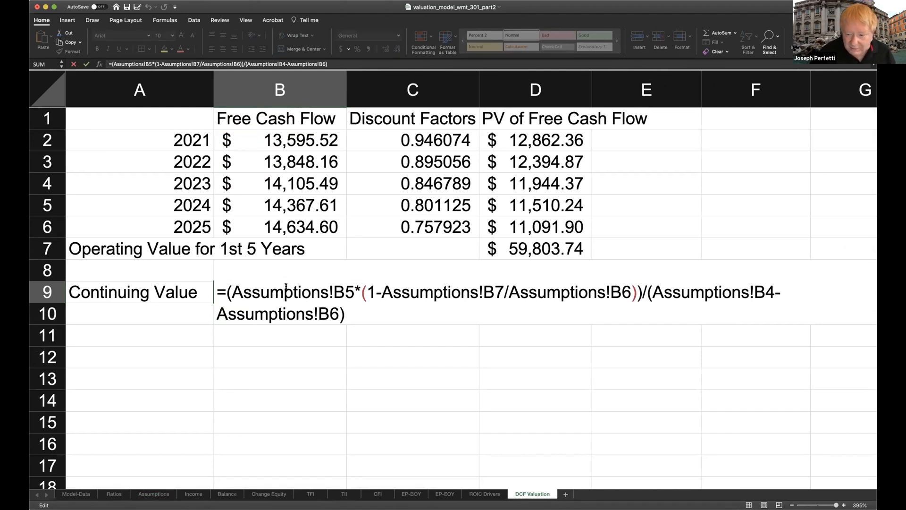
{"action": "key", "text": "Escape"}
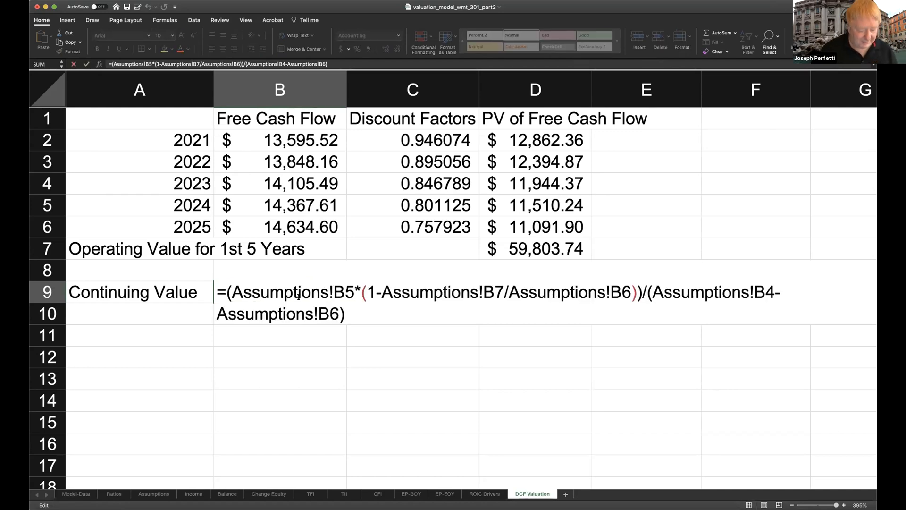
{"action": "key", "text": "Return"}
{"action": "key", "text": "Up"}
{"action": "left_click", "coordinate": [294, 289]}
{"action": "double_click", "coordinate": [293, 289]}
{"action": "key", "text": "Escape"}
{"action": "left_click", "coordinate": [275, 343]}
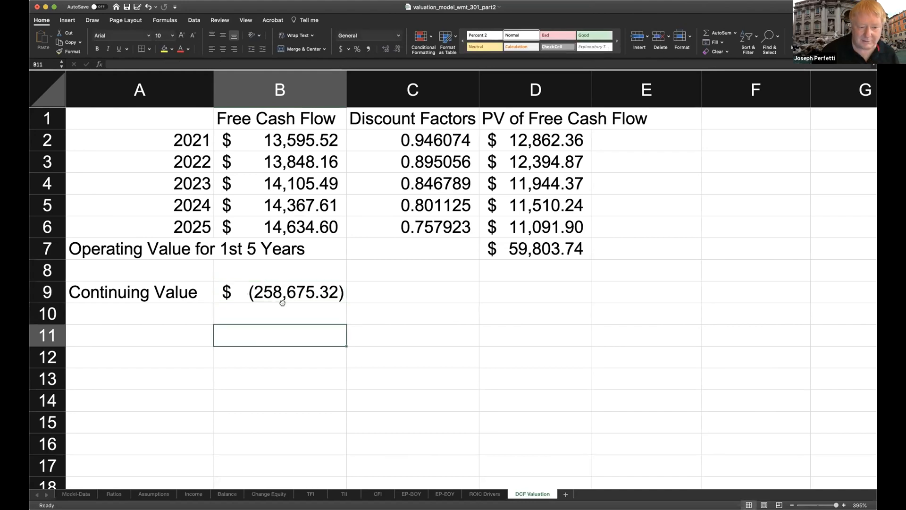
- Re-enter the Continuing Value formula in B9 as =(Assumptions!B5*(1-Assumptions!B7/Assumptions!B6))/(Assumptions!B4-Assumptions!B7), with WACC minus CV g as the divisor
{"action": "left_click", "coordinate": [282, 294]}
{"action": "type", "text": "=("}
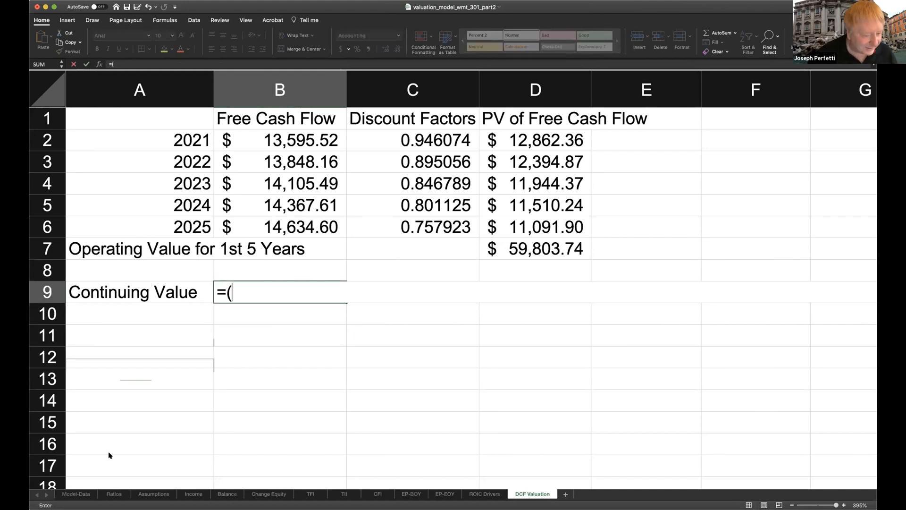
{"action": "left_click", "coordinate": [153, 494]}
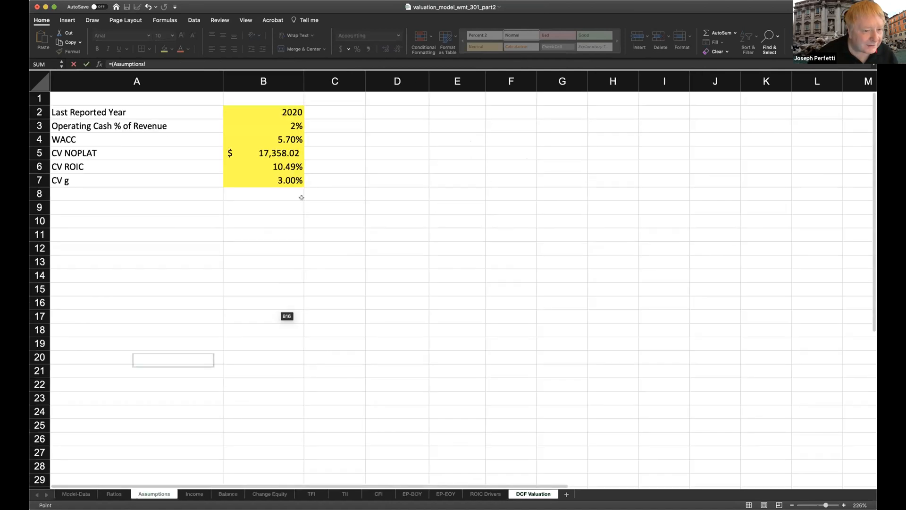
{"action": "left_click", "coordinate": [271, 153]}
{"action": "type", "text": "*"}
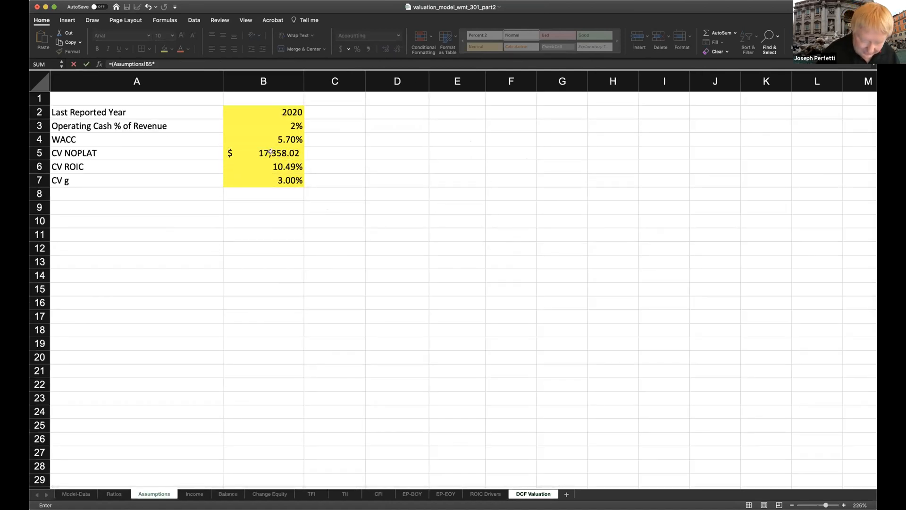
{"action": "type", "text": "(1-"}
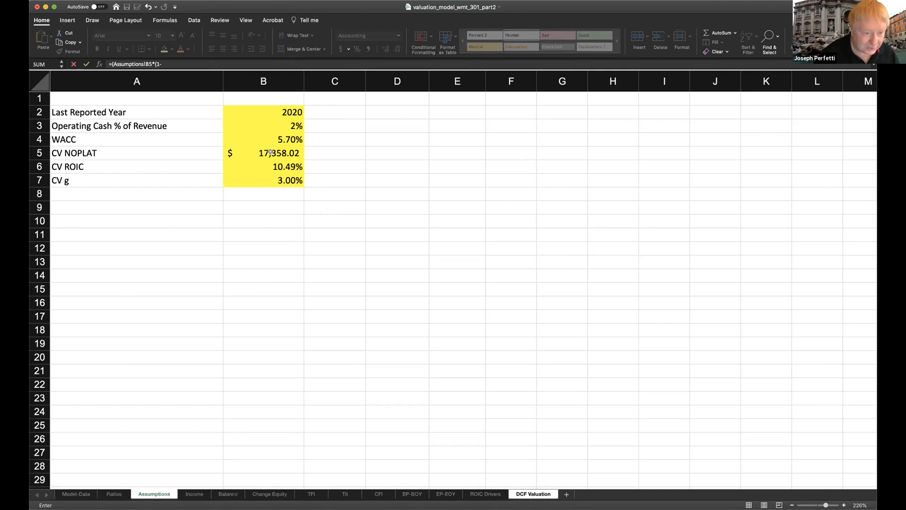
{"action": "left_click", "coordinate": [283, 179]}
{"action": "type", "text": "/"}
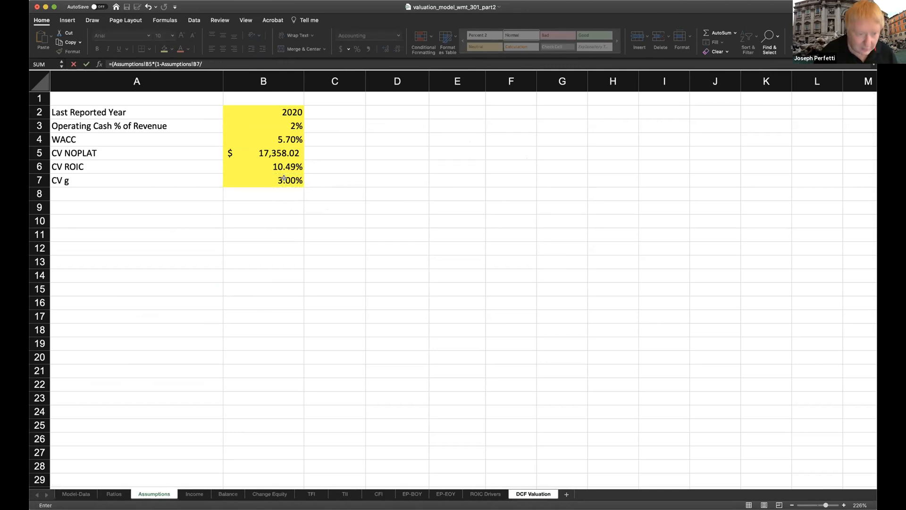
{"action": "left_click", "coordinate": [283, 170]}
{"action": "type", "text": "))/("}
{"action": "left_click", "coordinate": [278, 143]}
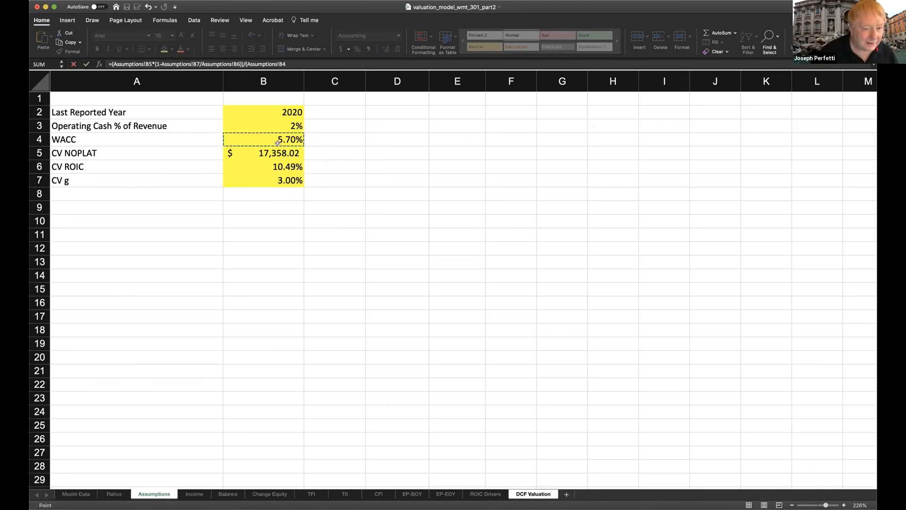
{"action": "type", "text": "-"}
{"action": "left_click", "coordinate": [274, 174]}
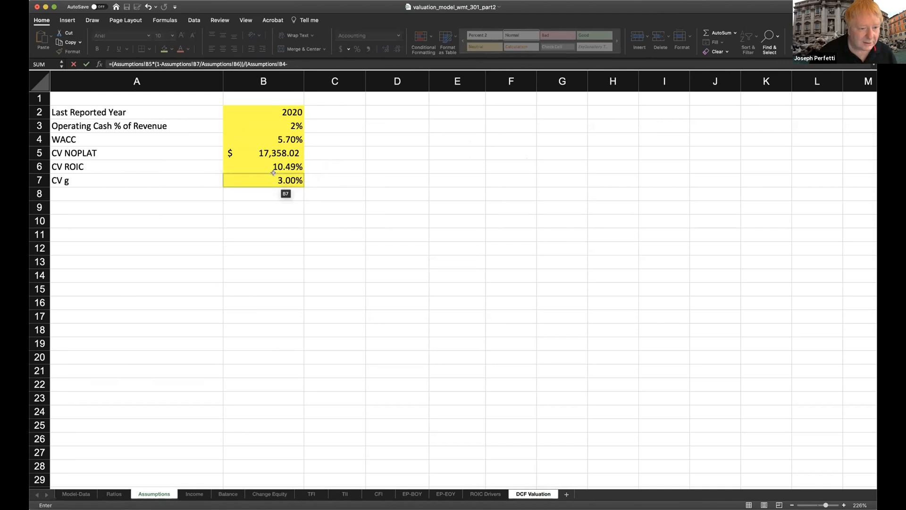
{"action": "type", "text": ")"}
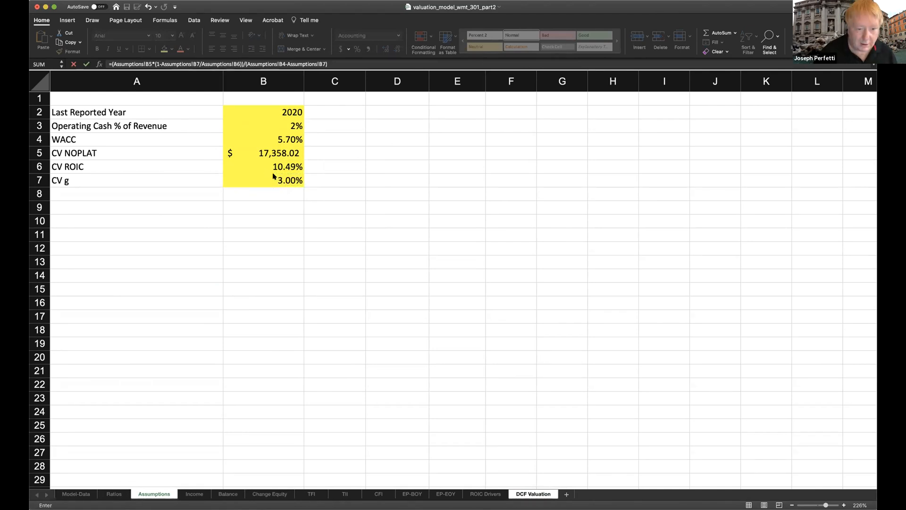
{"action": "key", "text": "Return"}
{"action": "key", "text": "Up"}
{"action": "key", "text": "Up"}
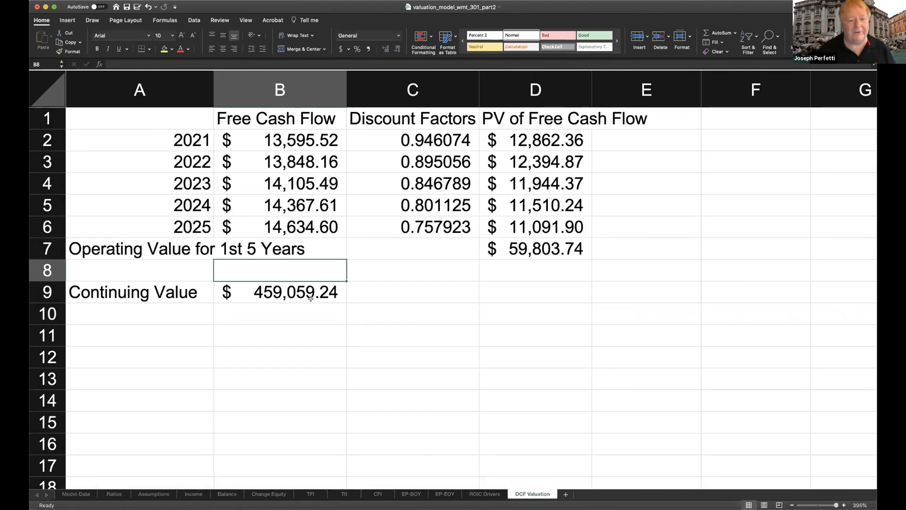
- Review the re-entered Continuing Value formula in B9 without changing it
{"action": "left_click", "coordinate": [310, 298]}
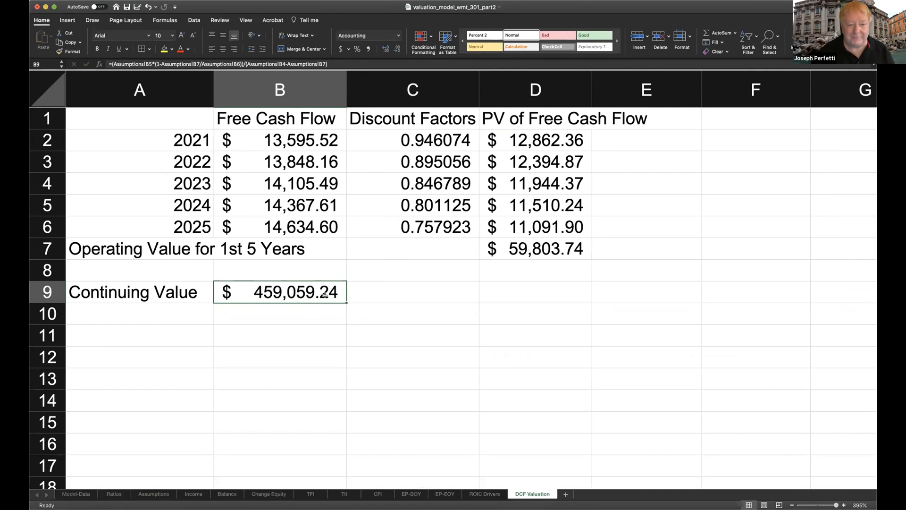
{"action": "double_click", "coordinate": [322, 294]}
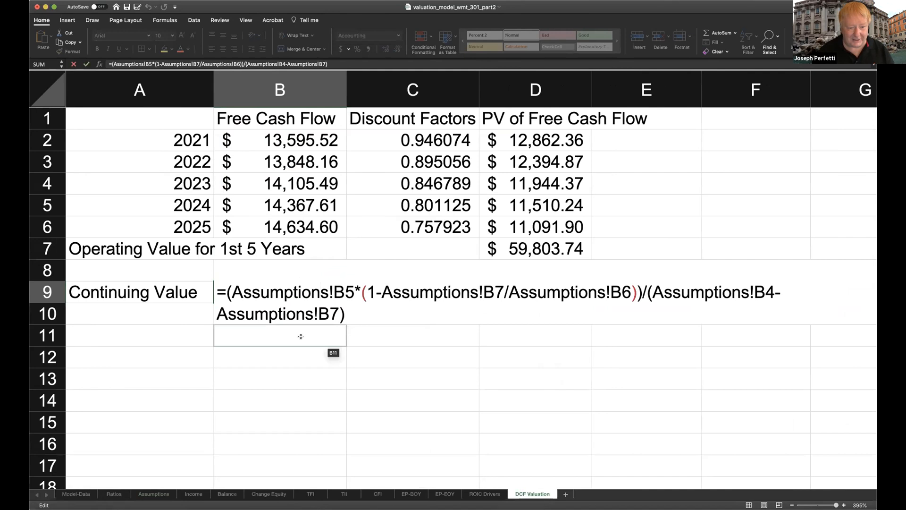
{"action": "key", "text": "Return"}
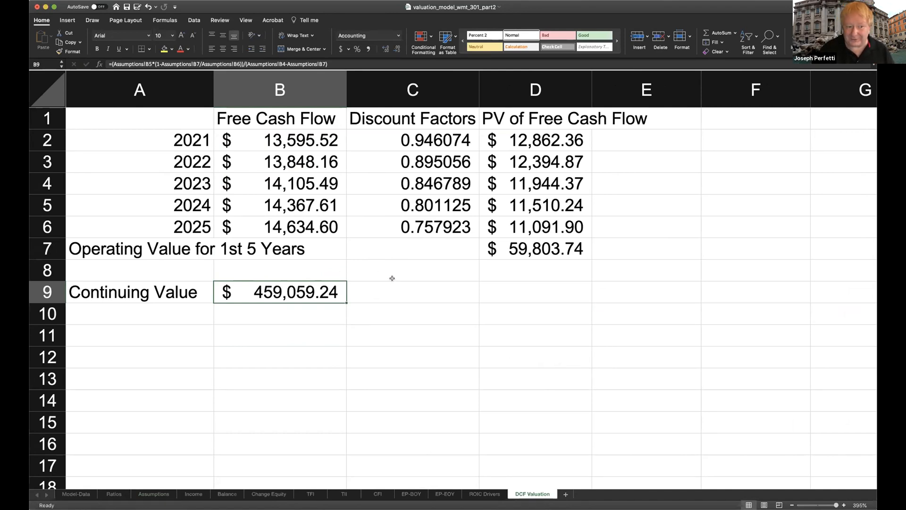
- Link the Continuing Value discount factor in C9 to the 2025 discount factor with =C6
{"action": "left_click", "coordinate": [416, 289]}
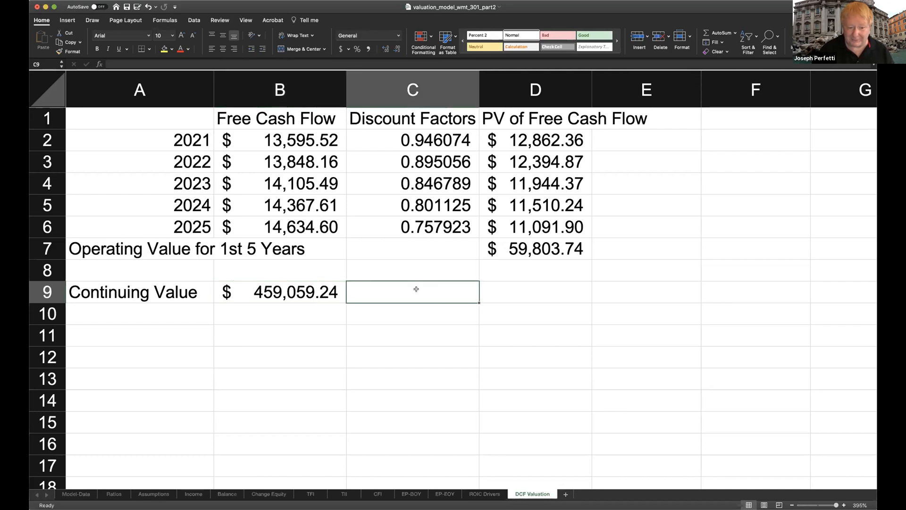
{"action": "type", "text": "="}
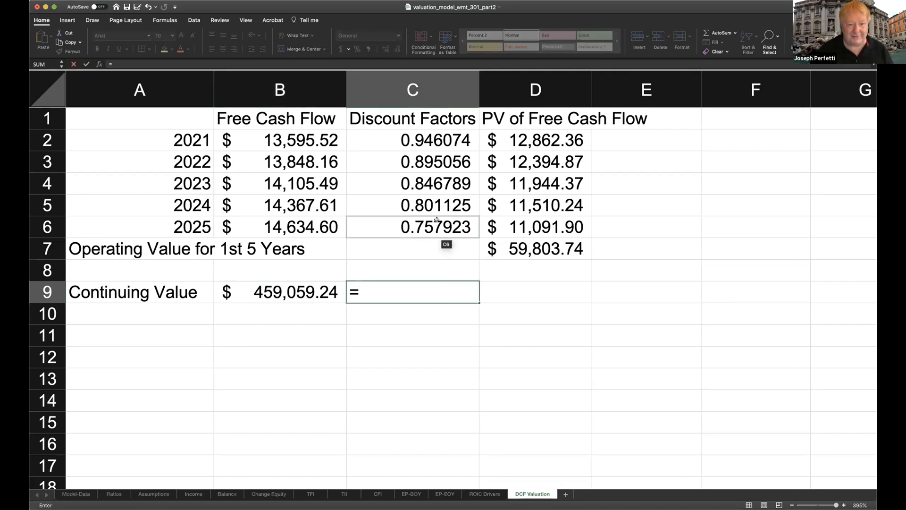
{"action": "left_click", "coordinate": [435, 219]}
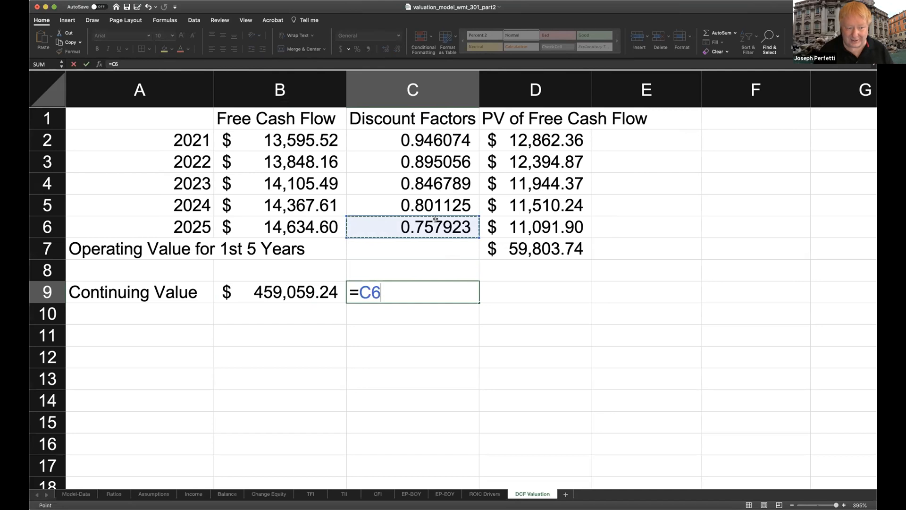
{"action": "key", "text": "Return"}
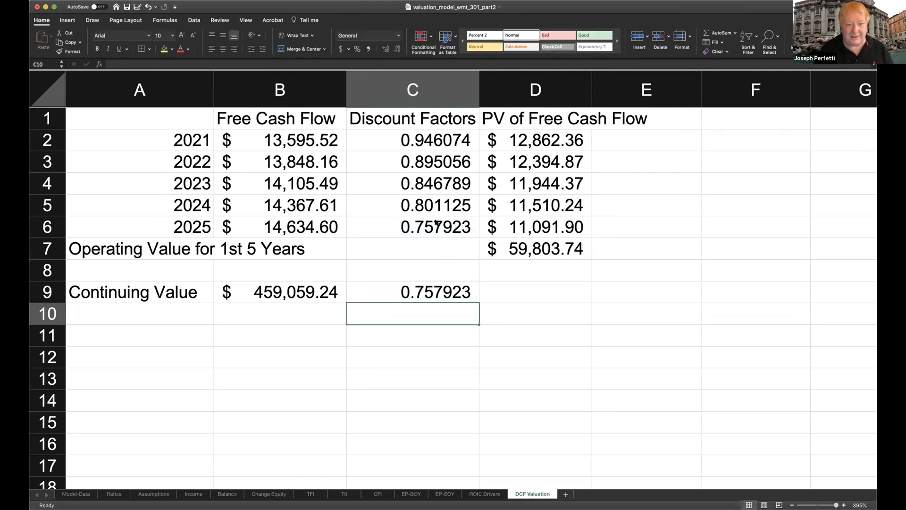
- Calculate the present value of the Continuing Value in D9 with =B9*C9 and apply the accounting number format
{"action": "left_click", "coordinate": [552, 295]}
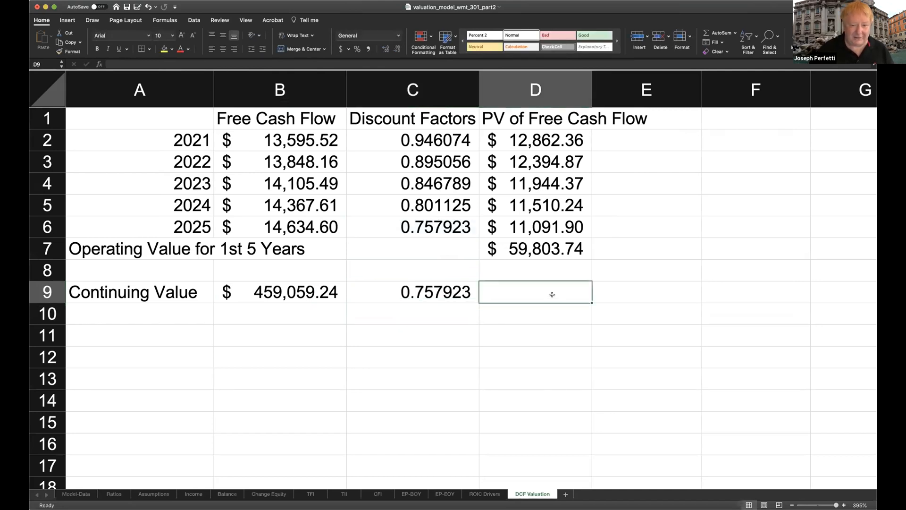
{"action": "type", "text": "="}
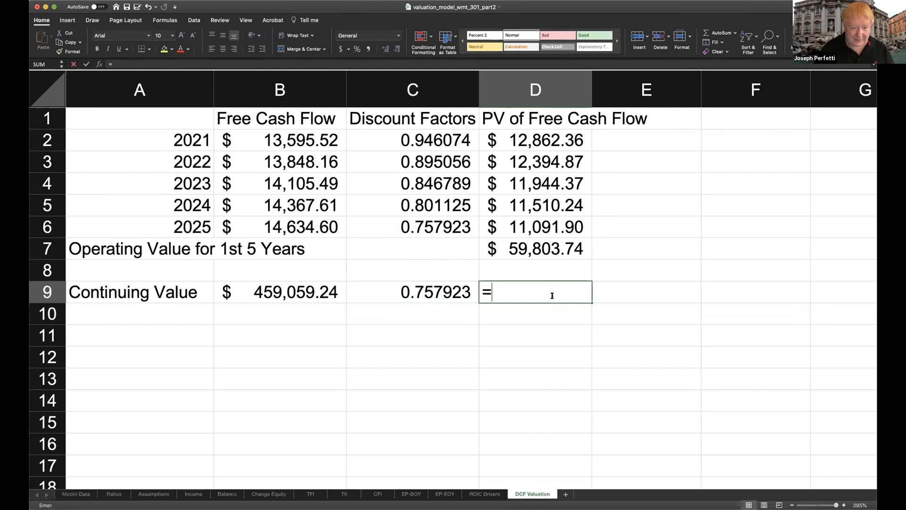
{"action": "key", "text": "Left"}
{"action": "key", "text": "Left"}
{"action": "type", "text": "*"}
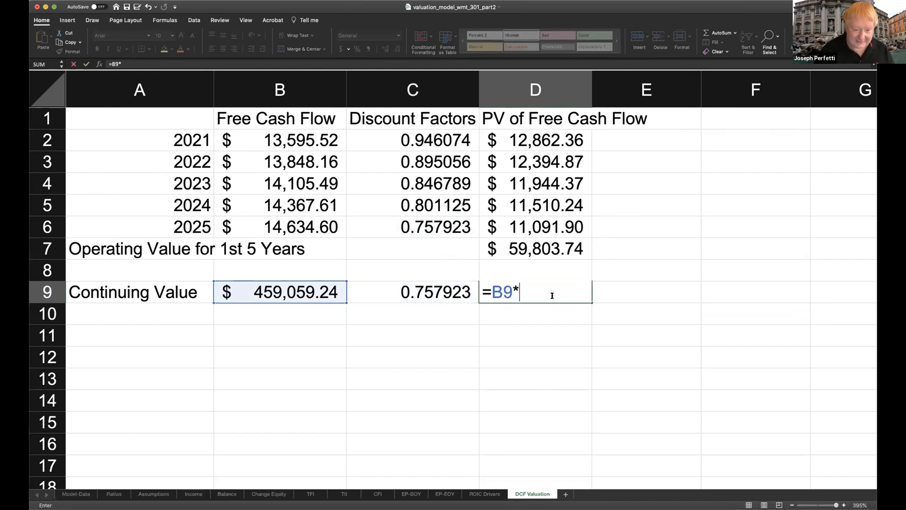
{"action": "key", "text": "Left"}
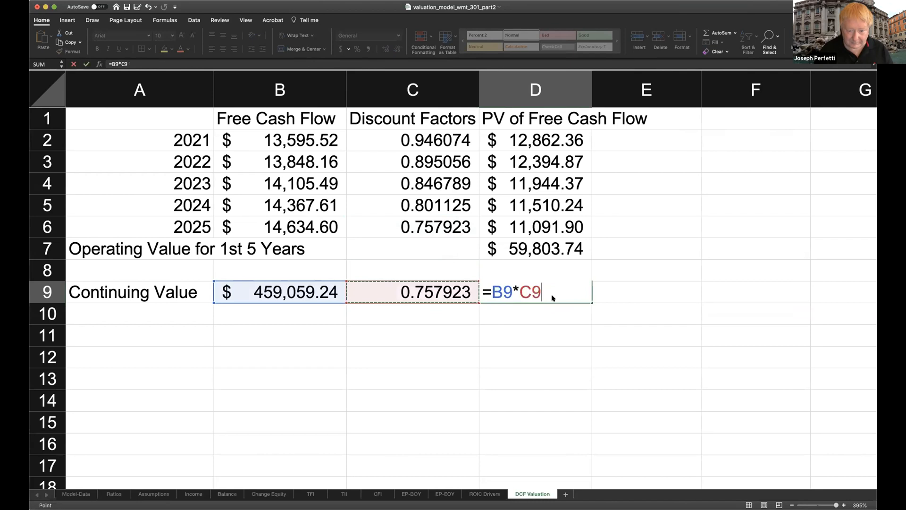
{"action": "key", "text": "Return"}
{"action": "left_click", "coordinate": [552, 295]}
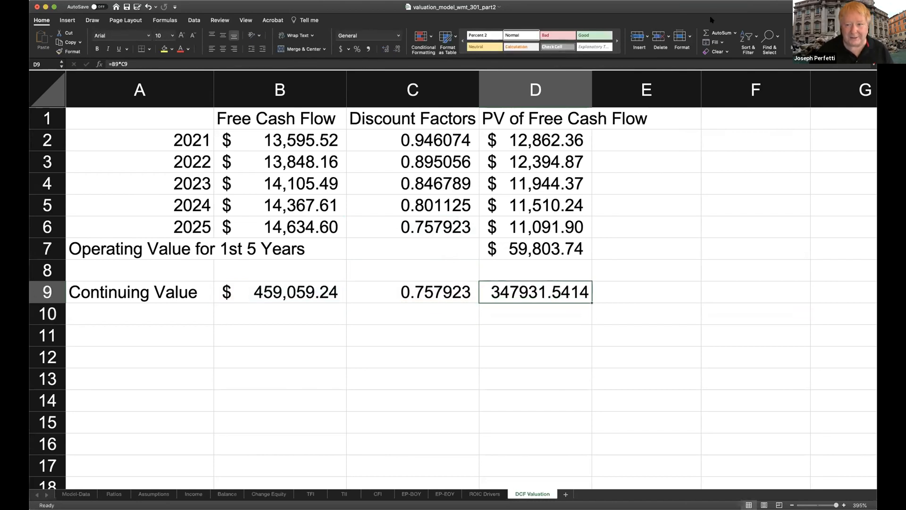
{"action": "left_click", "coordinate": [341, 49]}
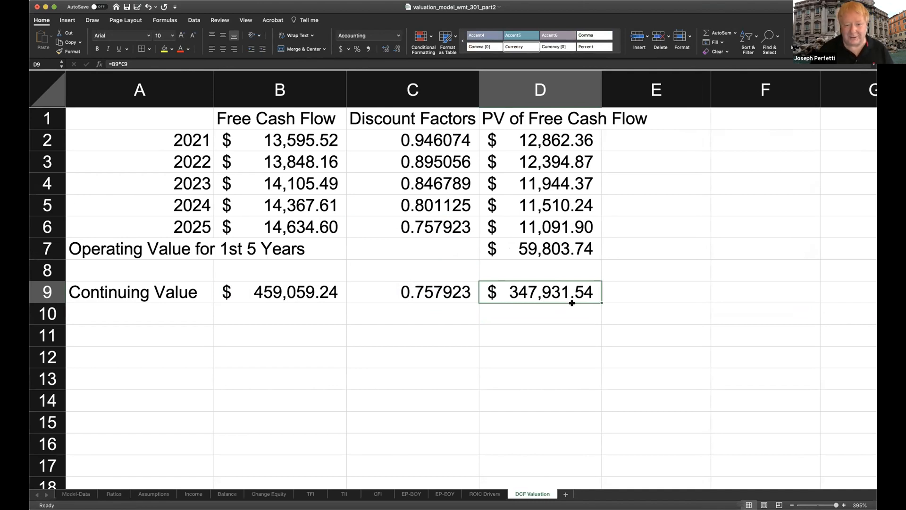
- Check the two present values in D7 and D9, and enter the label Operating Value in A11
{"action": "left_click", "coordinate": [562, 242]}
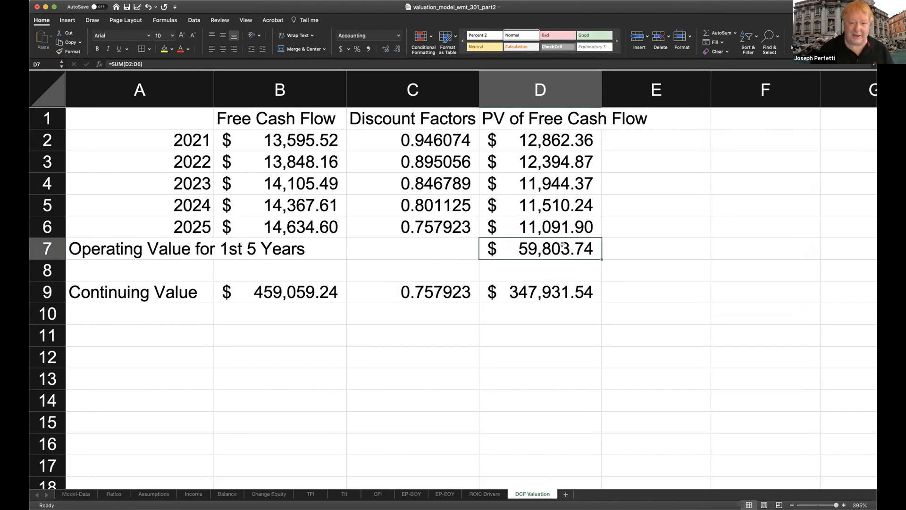
{"action": "left_click", "coordinate": [548, 288]}
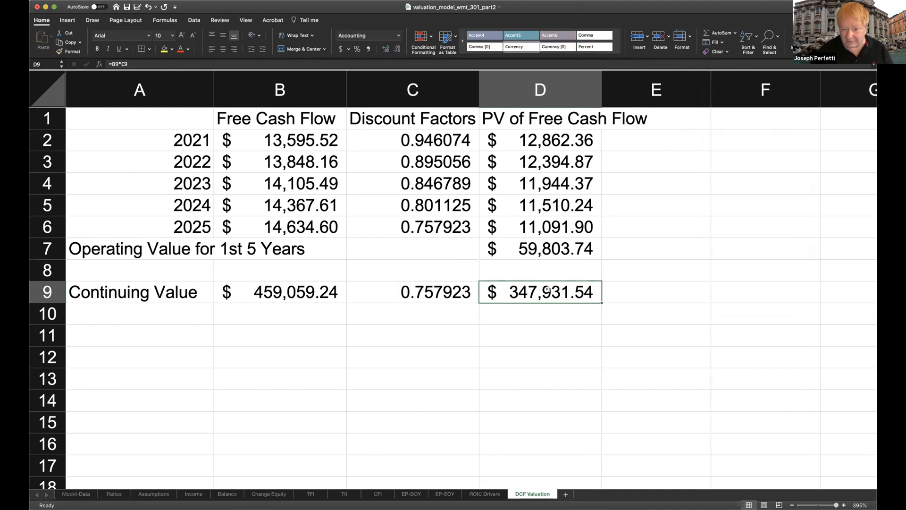
{"action": "left_click", "coordinate": [106, 329]}
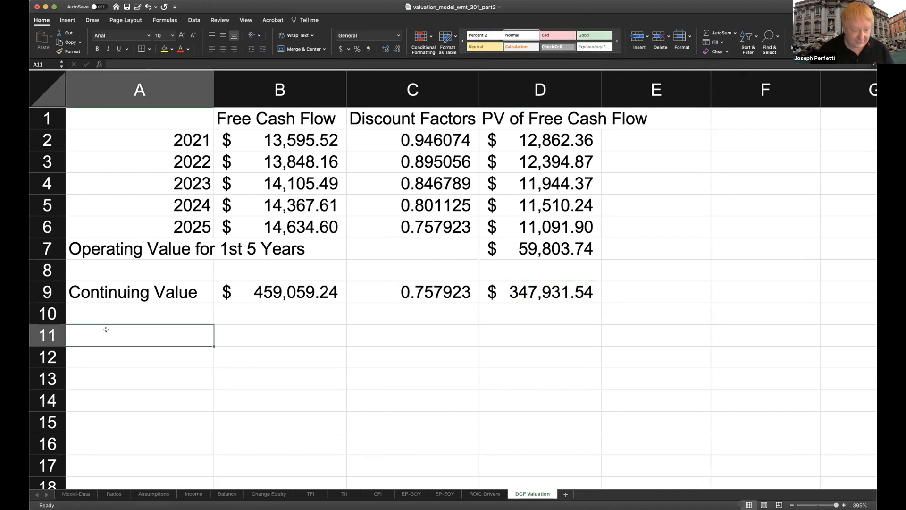
{"action": "type", "text": "Operating Value"}
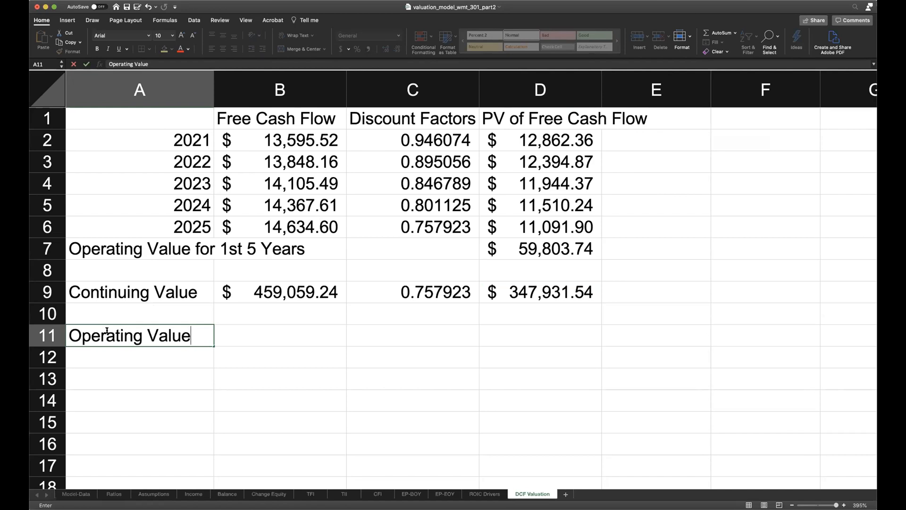
{"action": "key", "text": "Tab"}
{"action": "key", "text": "Tab"}
{"action": "key", "text": "Tab"}
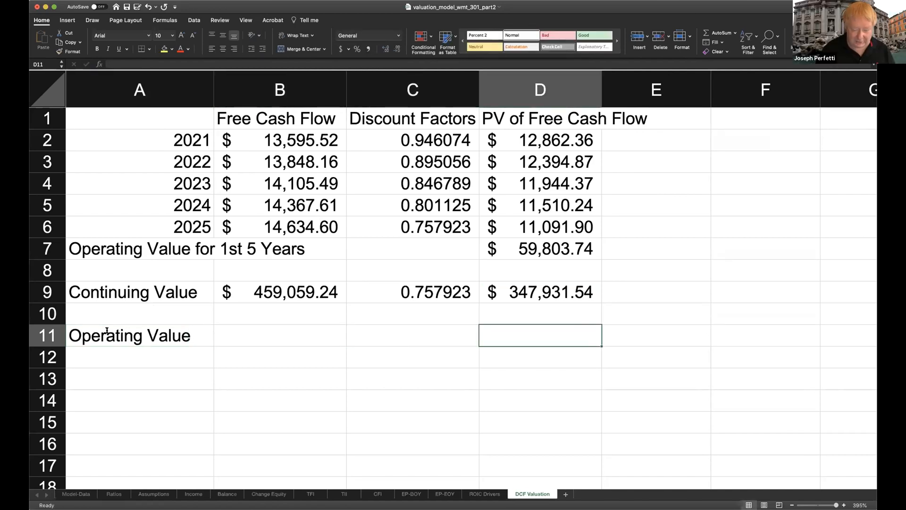
- Compute the total Operating Value in D11 with =D7+D9
{"action": "type", "text": "="}
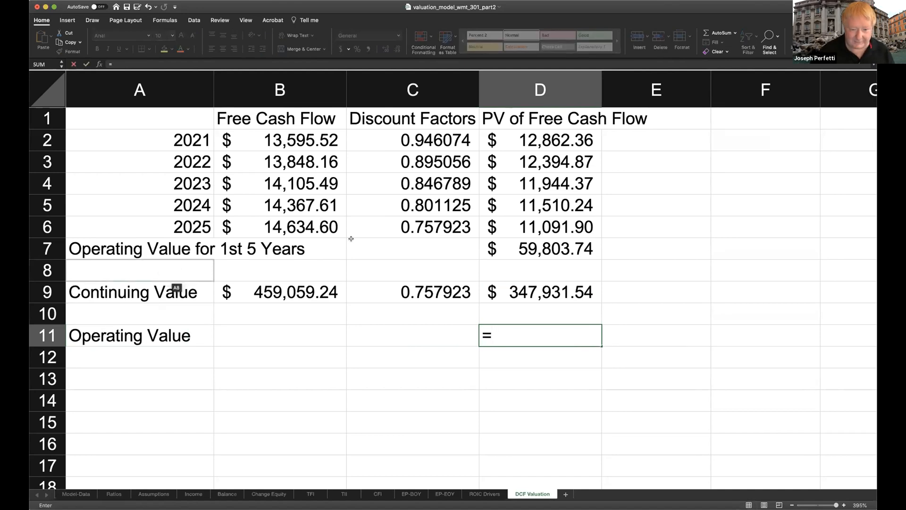
{"action": "left_click", "coordinate": [540, 249]}
{"action": "type", "text": "+"}
{"action": "left_click", "coordinate": [543, 293]}
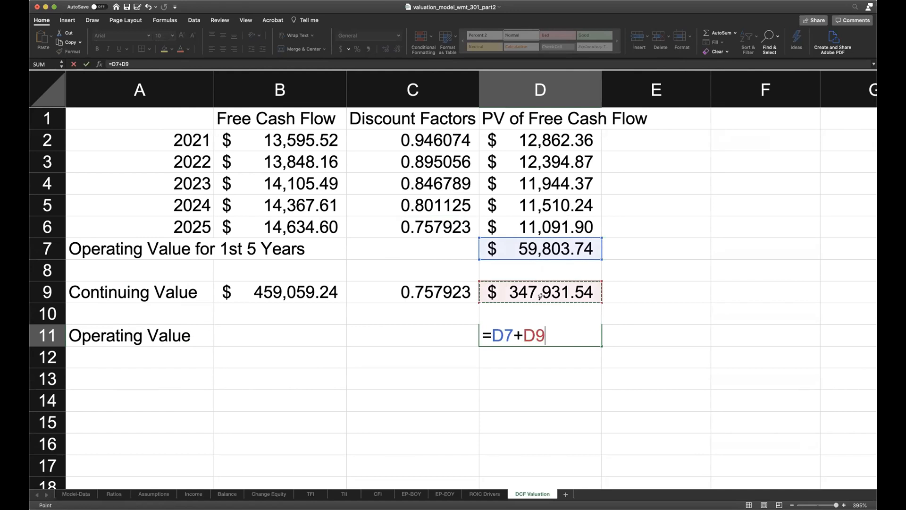
{"action": "key", "text": "Return"}
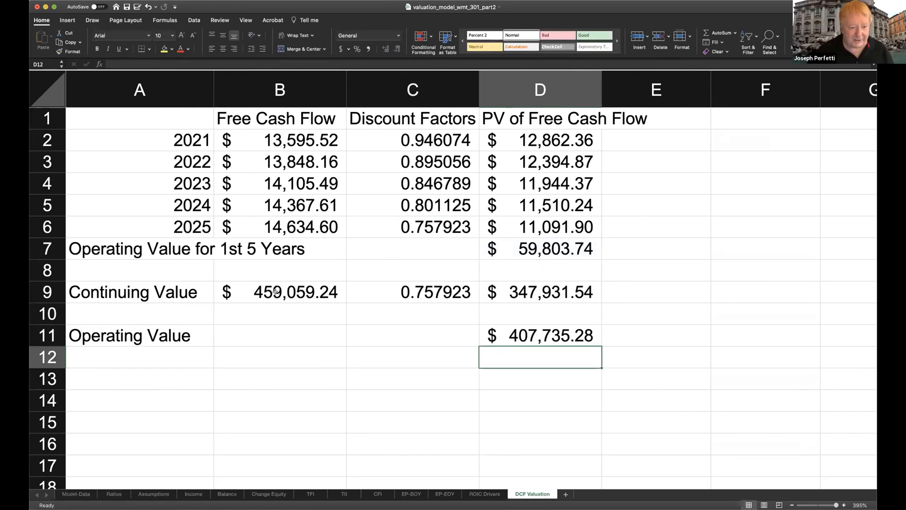
- Review the Continuing Value formula in B9 and the present values in D9, D7 and D11 without changing them
{"action": "left_click", "coordinate": [276, 291]}
{"action": "double_click", "coordinate": [276, 292]}
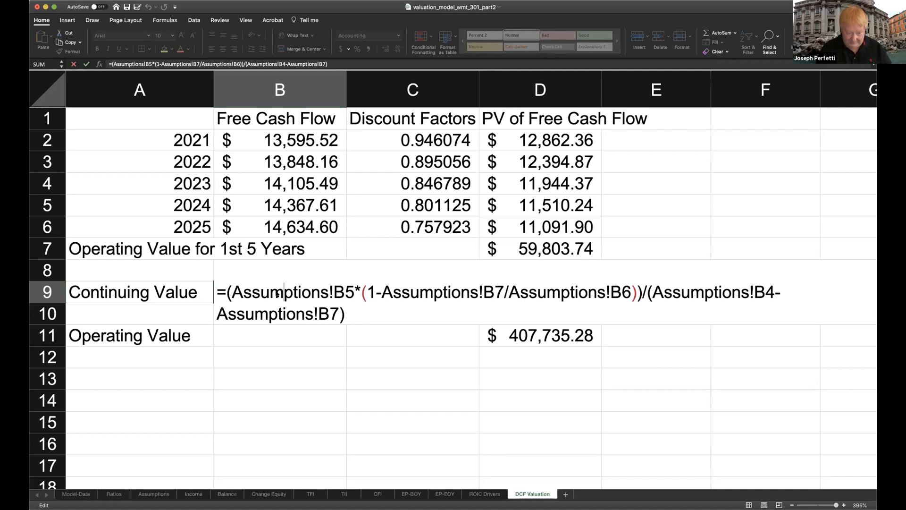
{"action": "key", "text": "Return"}
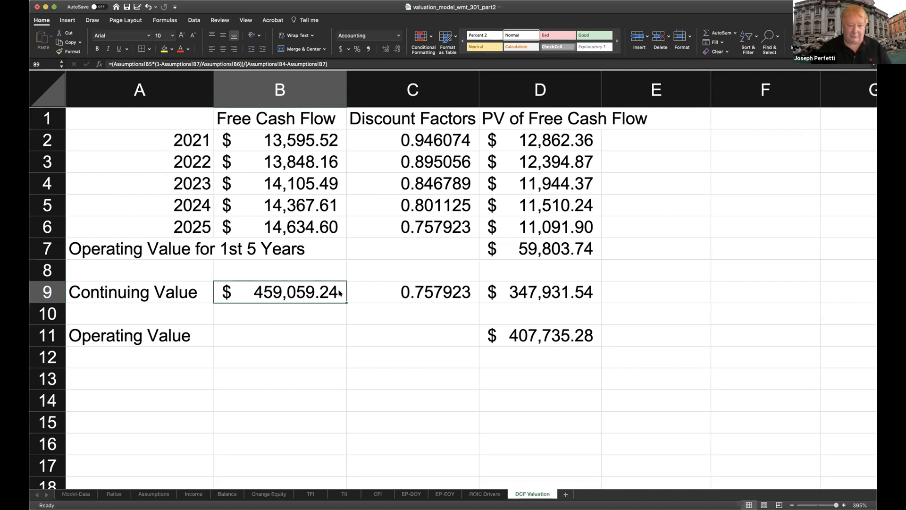
{"action": "left_click", "coordinate": [516, 283]}
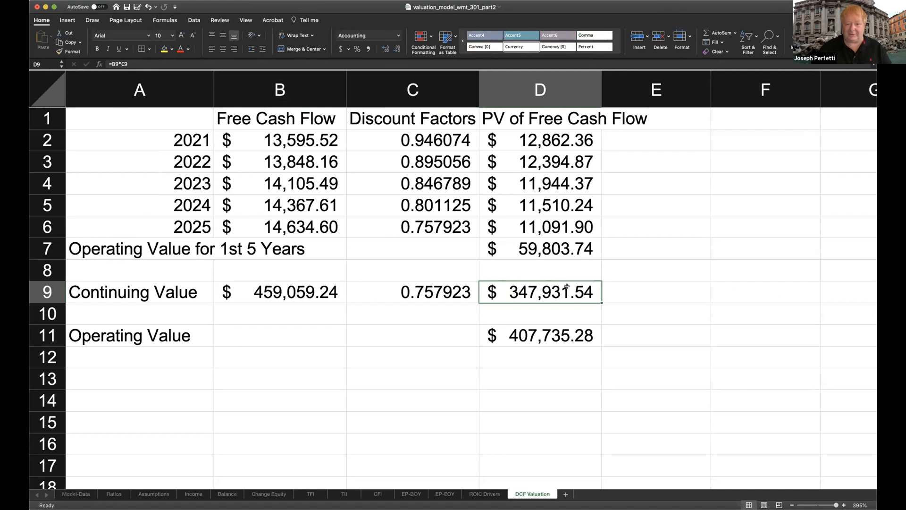
{"action": "left_click", "coordinate": [561, 250]}
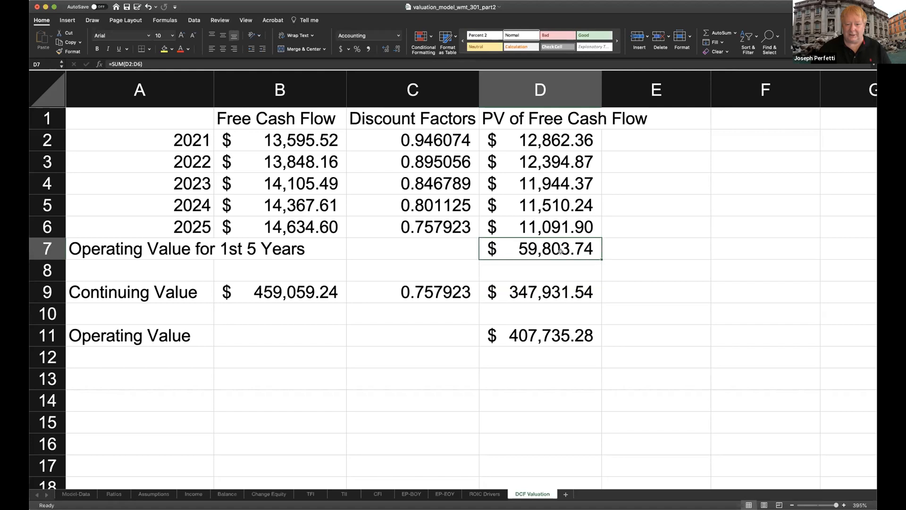
{"action": "left_click", "coordinate": [573, 335]}
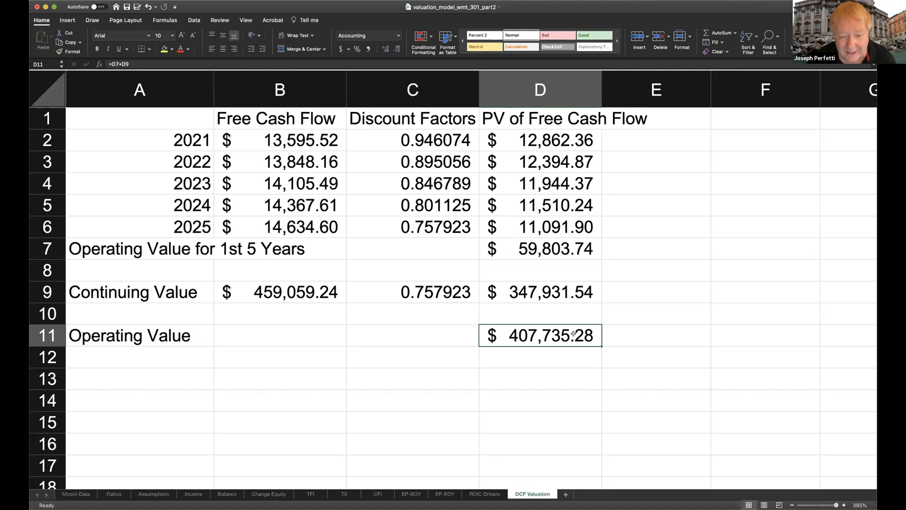
- Link the label in A13 to the Excess Cash label in A10 of the TFI sheet
{"action": "left_click", "coordinate": [142, 376]}
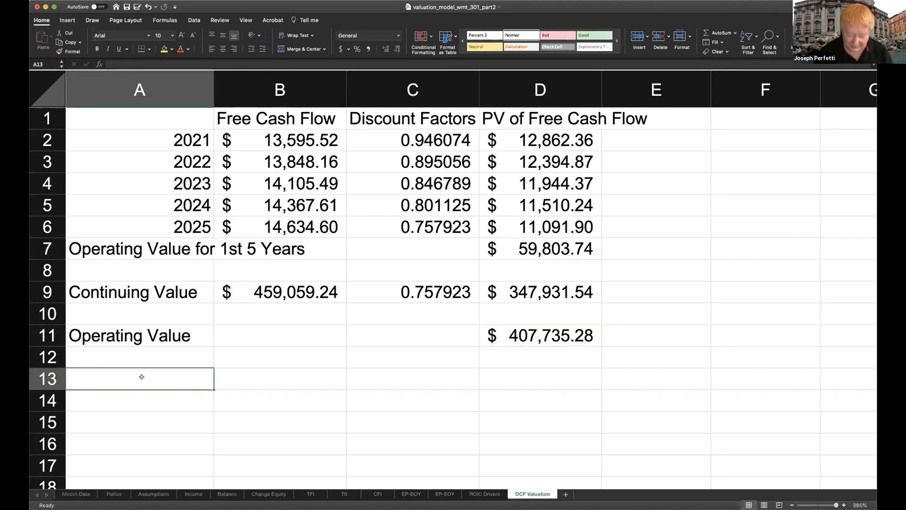
{"action": "type", "text": "="}
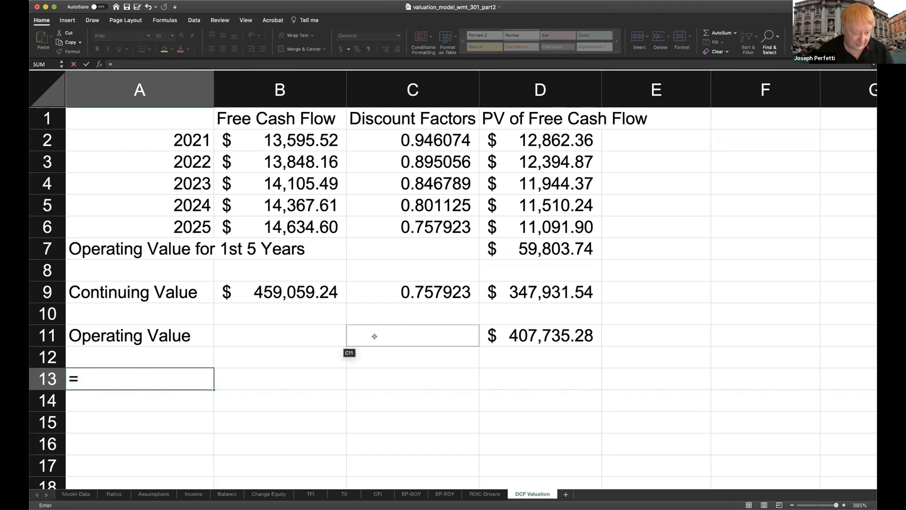
{"action": "left_click", "coordinate": [310, 494]}
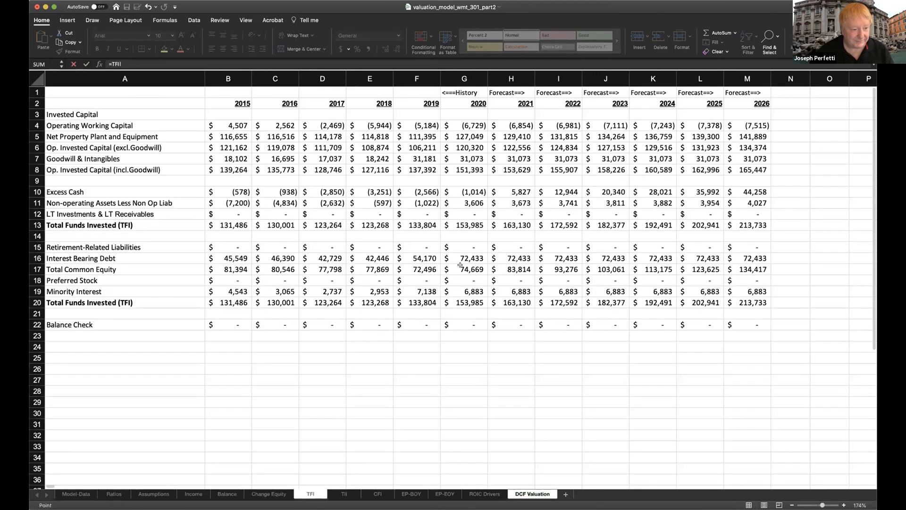
{"action": "left_click", "coordinate": [75, 193]}
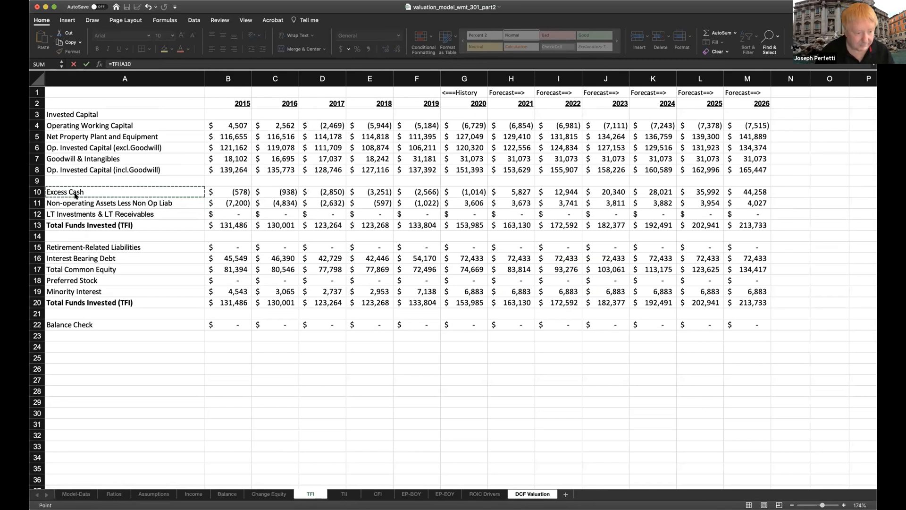
{"action": "key", "text": "BackSpace"}
{"action": "key", "text": "BackSpace"}
{"action": "key", "text": "BackSpace"}
{"action": "key", "text": "BackSpace"}
{"action": "key", "text": "BackSpace"}
{"action": "key", "text": "BackSpace"}
{"action": "key", "text": "BackSpace"}
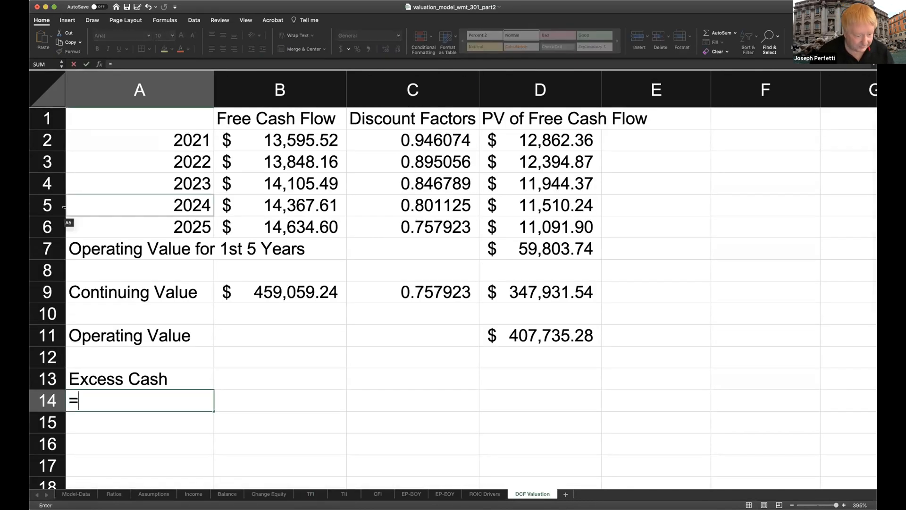
- Link A14 and A15 to the TFI sheet's labels Non-operating Assets Less Non Op Liab and LT Investments & LT Receivables
{"action": "left_click", "coordinate": [309, 495]}
{"action": "left_click", "coordinate": [130, 203]}
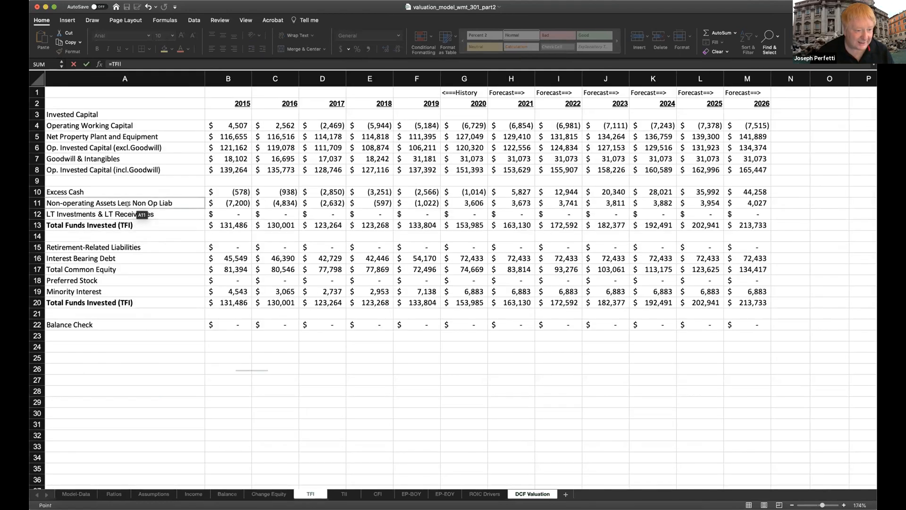
{"action": "key", "text": "Return"}
{"action": "type", "text": "="}
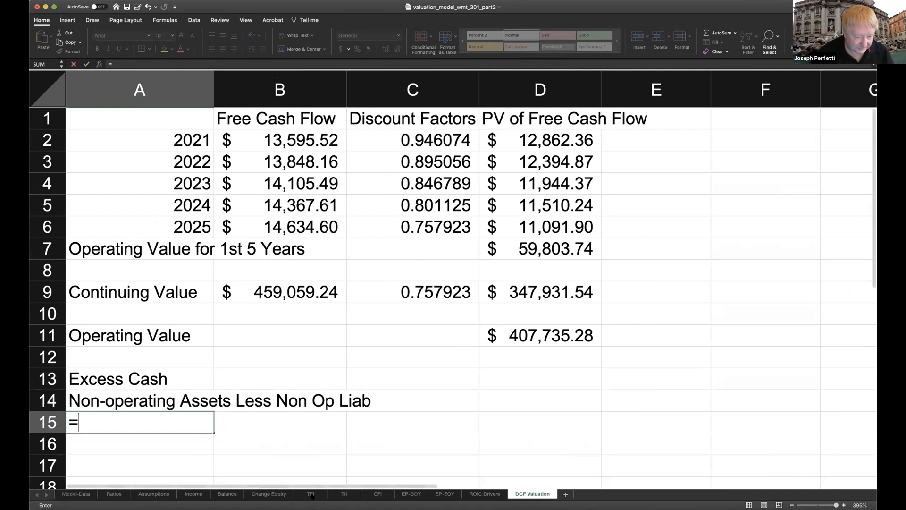
{"action": "left_click", "coordinate": [311, 495]}
{"action": "left_click", "coordinate": [136, 216]}
{"action": "key", "text": "Return"}
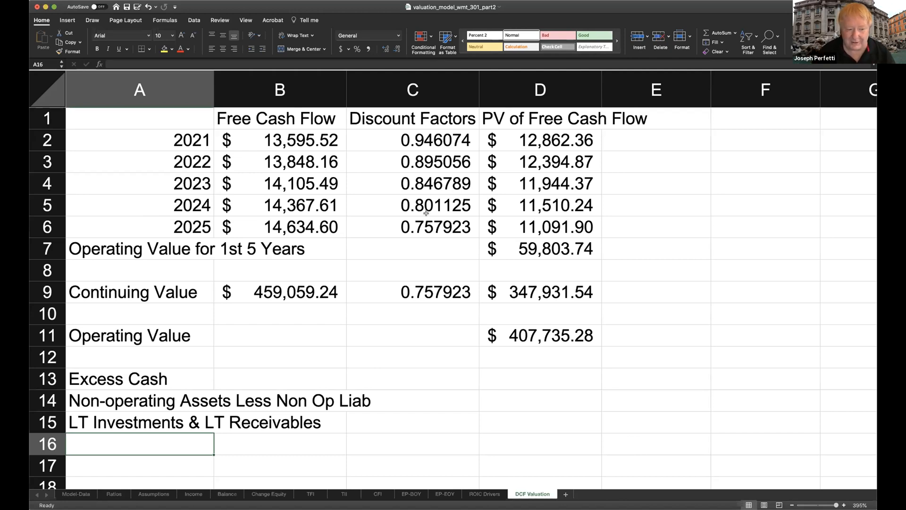
- Link the Excess Cash amount in D13 to the 2020 figure in G10 of the TFI sheet
{"action": "left_click", "coordinate": [554, 371]}
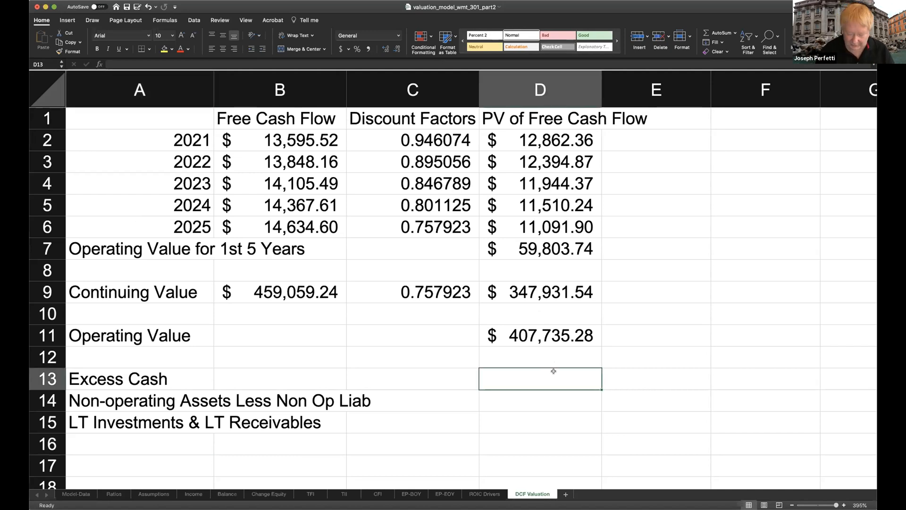
{"action": "type", "text": "="}
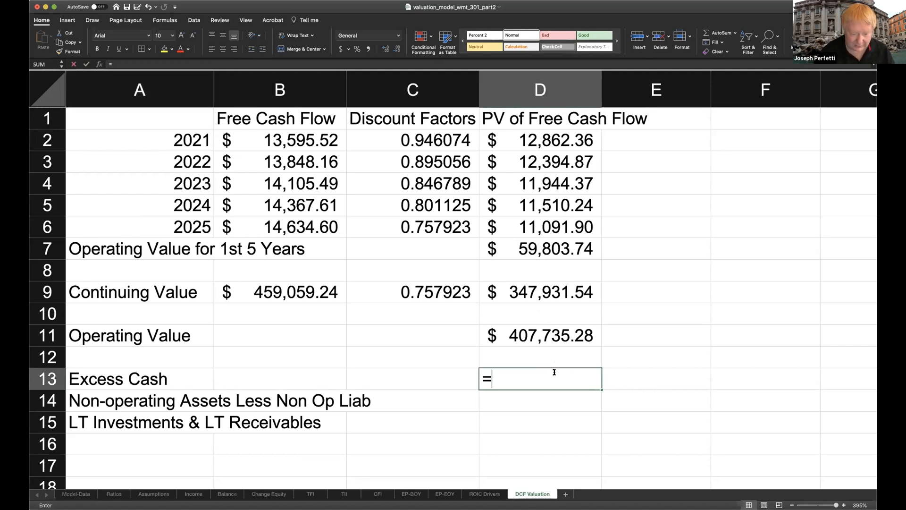
{"action": "left_click", "coordinate": [380, 494]}
{"action": "left_click", "coordinate": [427, 138]}
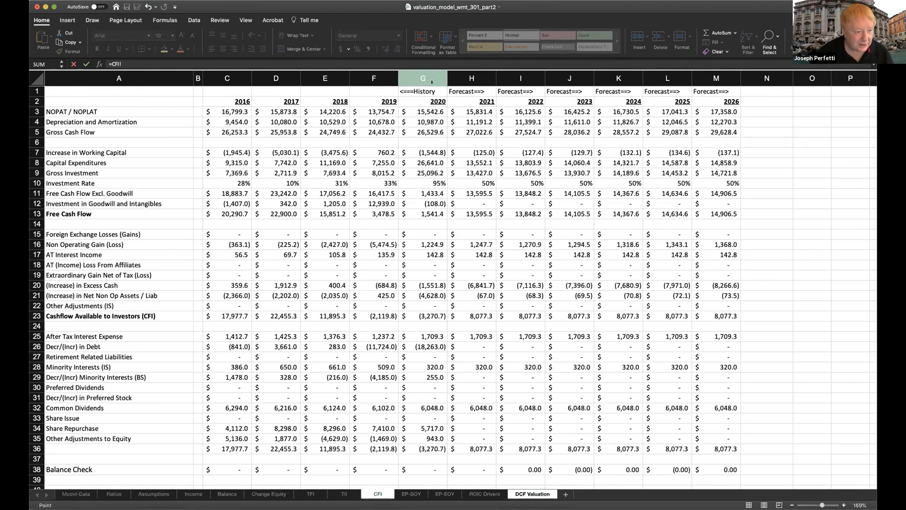
{"action": "left_click", "coordinate": [309, 494]}
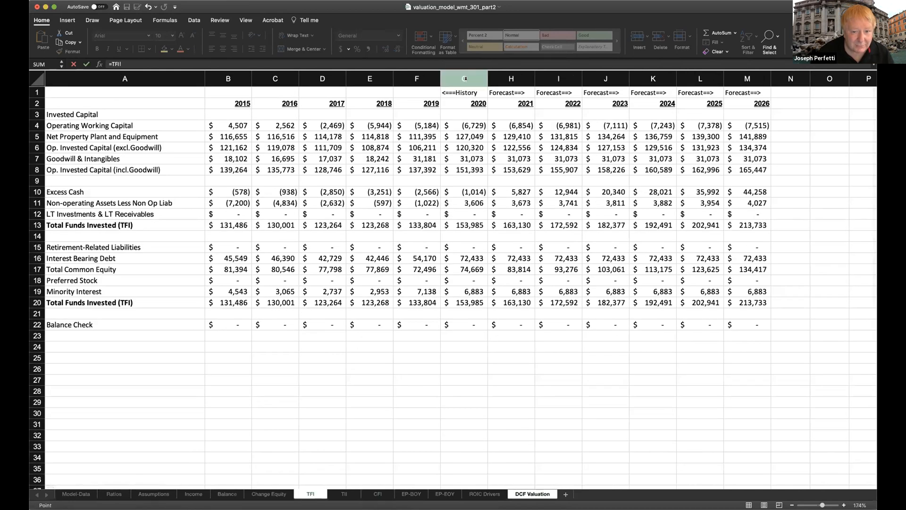
{"action": "left_click", "coordinate": [461, 186]}
{"action": "key", "text": "Return"}
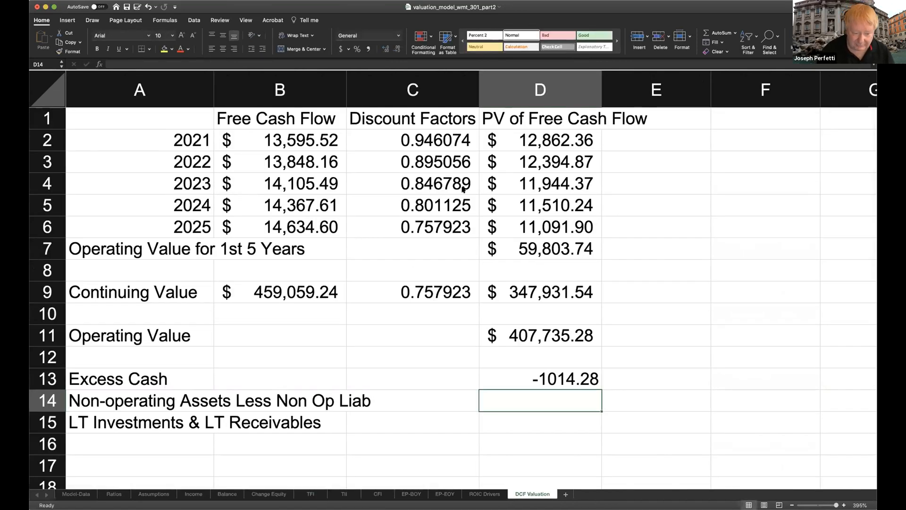
- Link the amounts in D14 and D15 to the 2020 figures in G11 and G12 of the TFI sheet
{"action": "type", "text": "="}
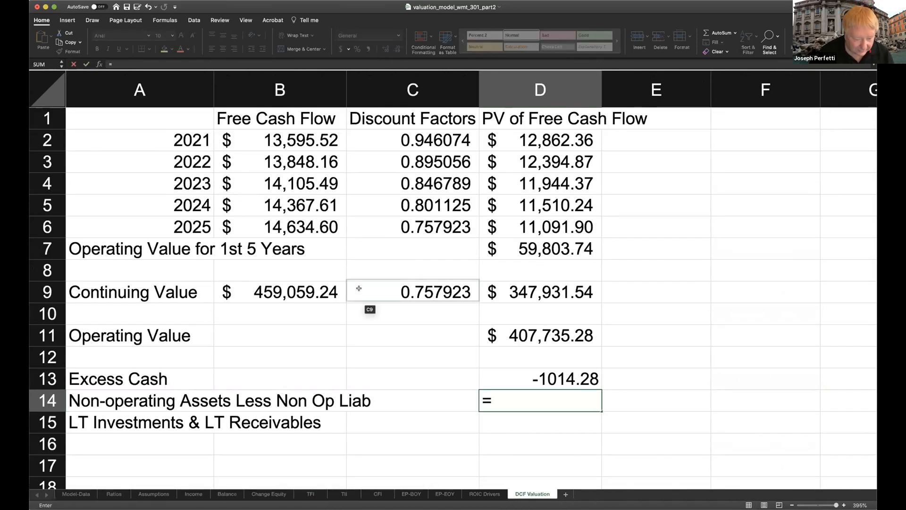
{"action": "left_click", "coordinate": [312, 494]}
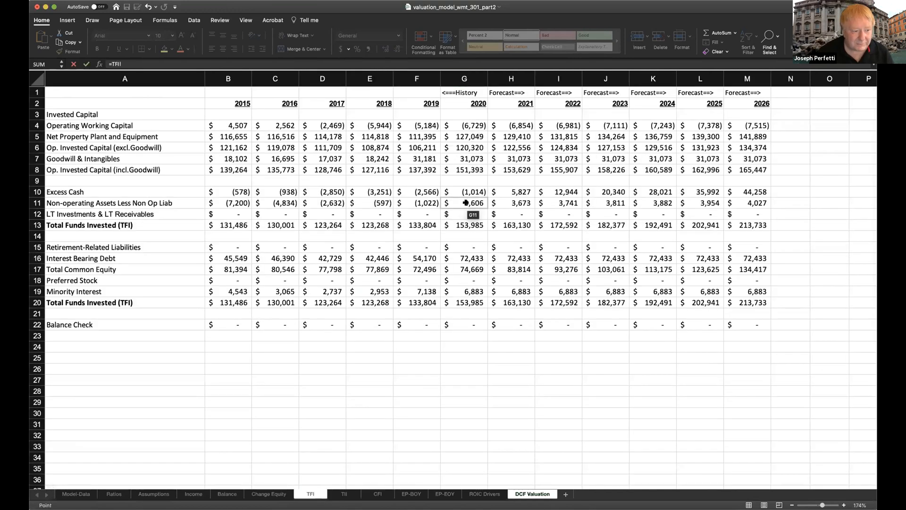
{"action": "left_click", "coordinate": [465, 203]}
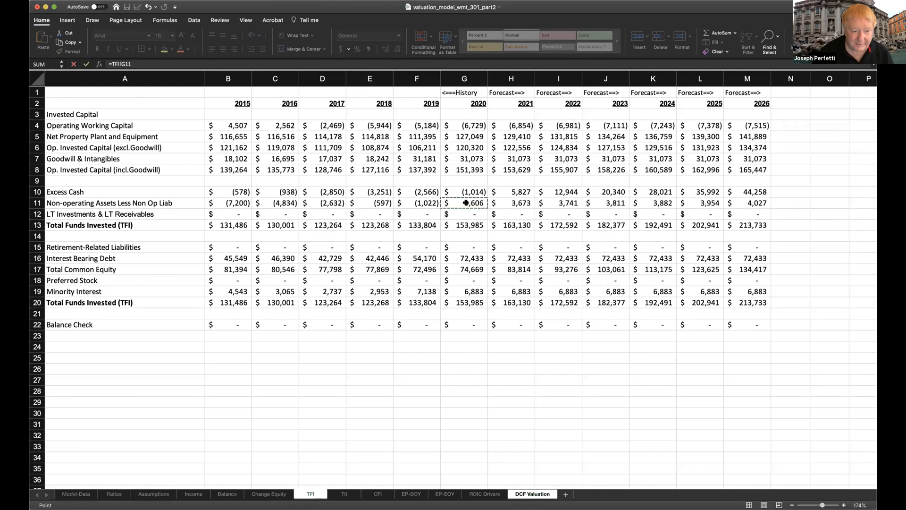
{"action": "key", "text": "Return"}
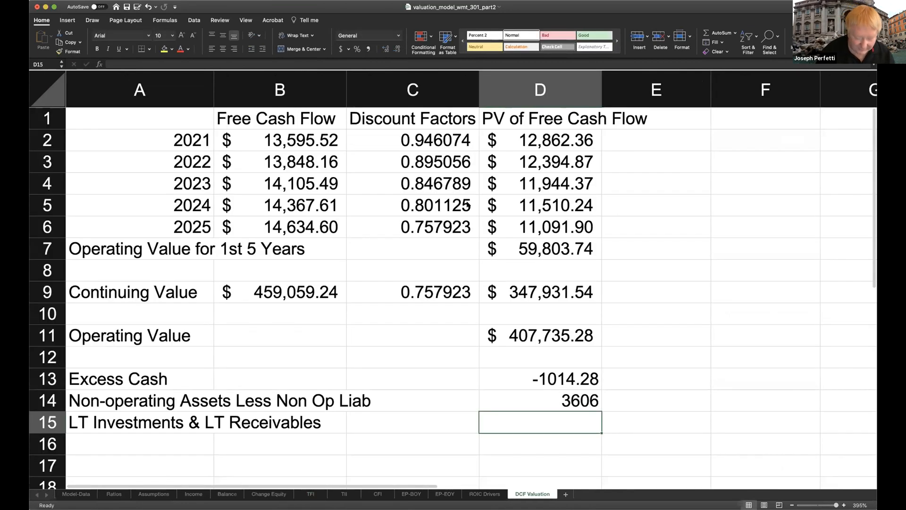
{"action": "type", "text": "="}
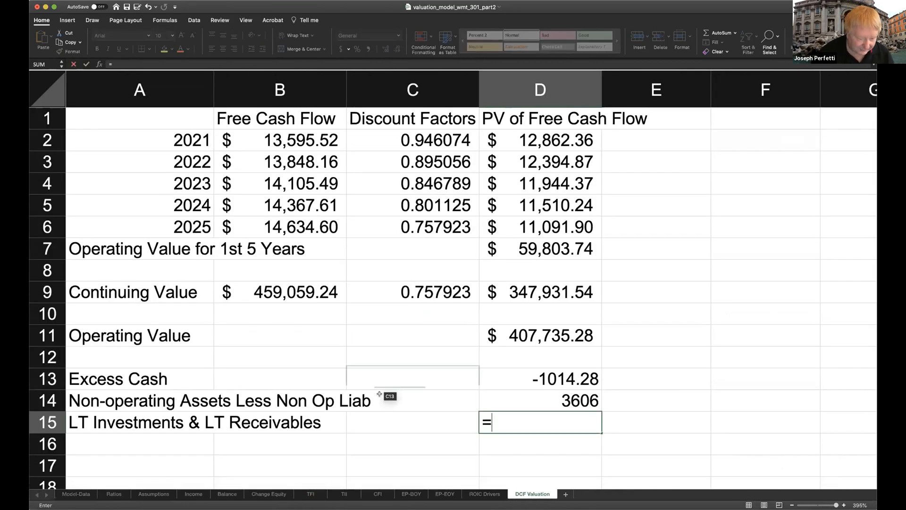
{"action": "left_click", "coordinate": [308, 493]}
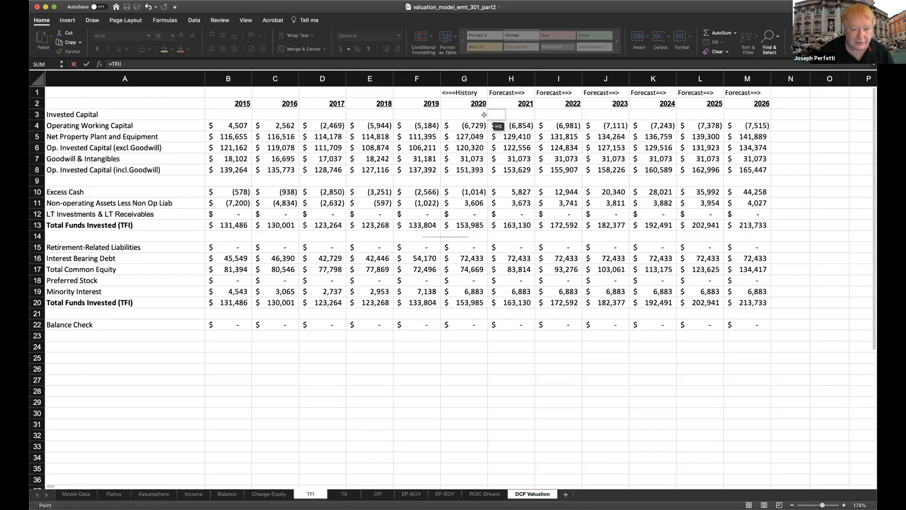
{"action": "left_click", "coordinate": [481, 207]}
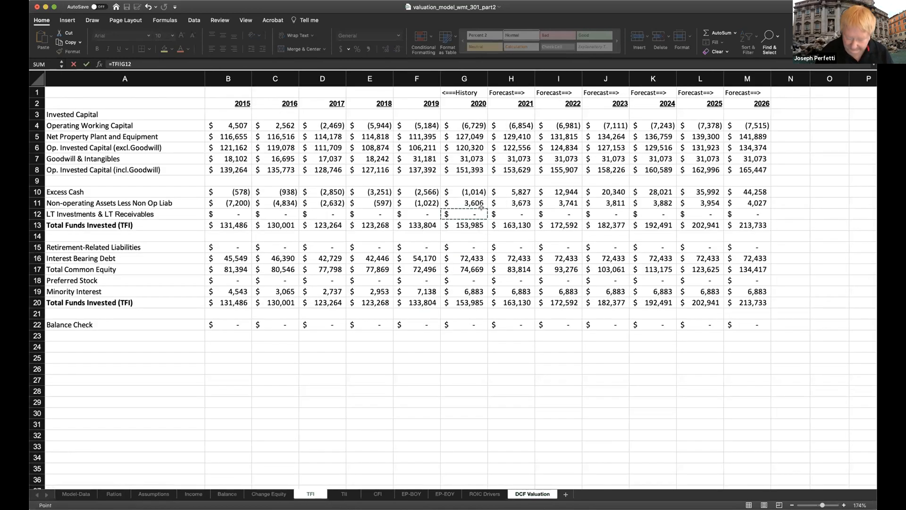
{"action": "key", "text": "Return"}
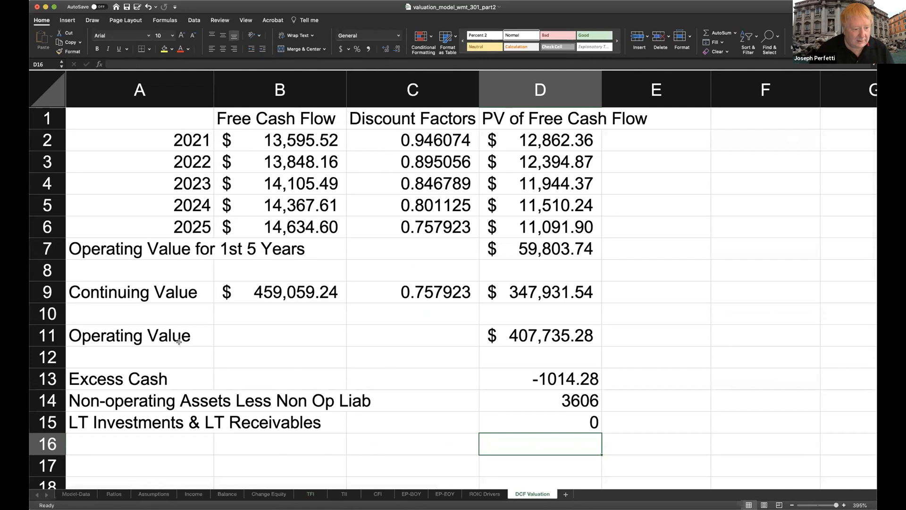
- Enter the label Non Operating Value in A17, below the three non-operating items
{"action": "scroll", "coordinate": [178, 335], "scroll_direction": "down", "scroll_amount": 2}
{"action": "left_click", "coordinate": [120, 382]}
{"action": "type", "text": "N"}
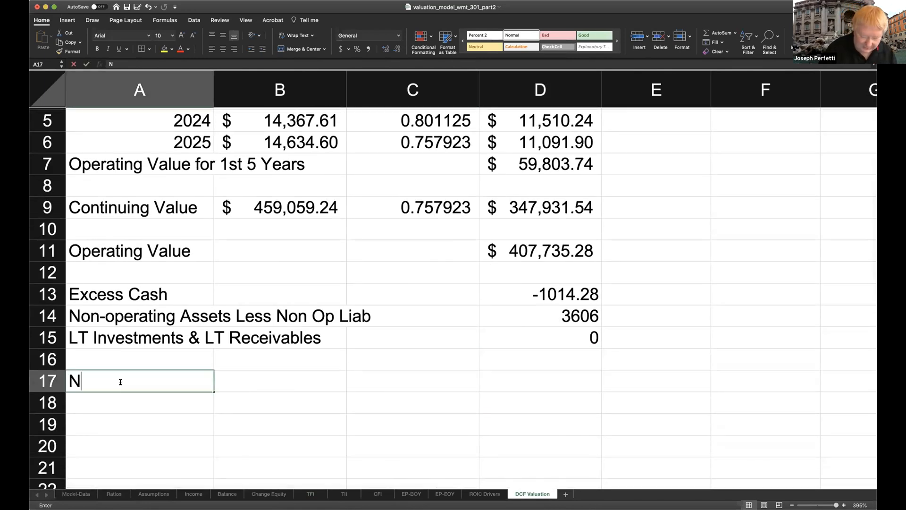
{"action": "type", "text": "on Op"}
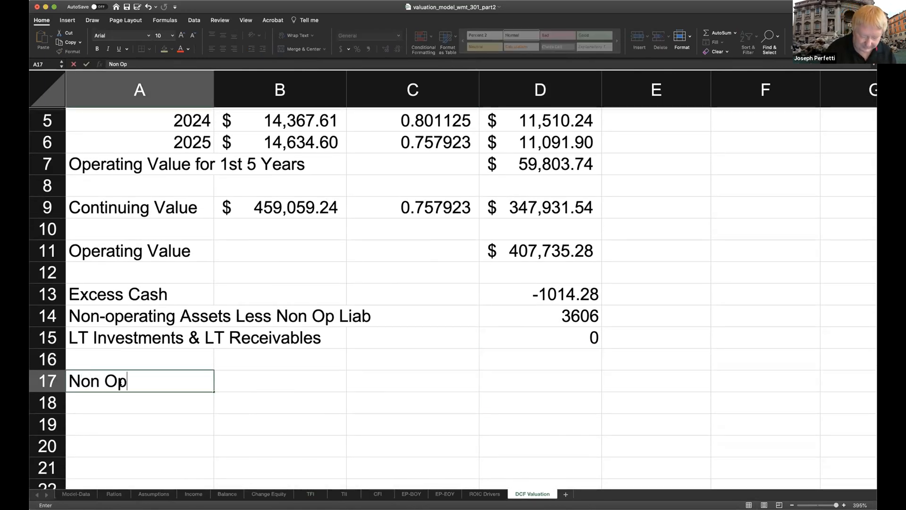
{"action": "type", "text": "erating Value"}
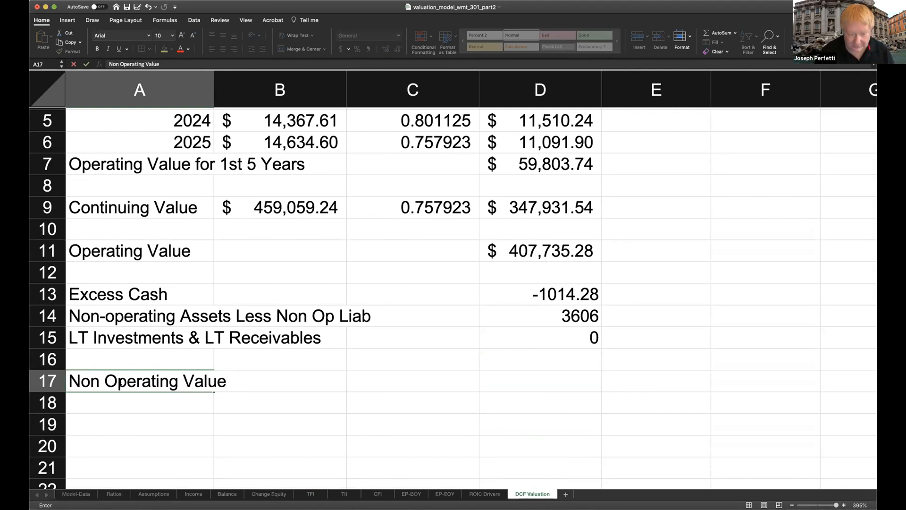
{"action": "key", "text": "Return"}
- Calculate the Non Operating Value in D17 as the SUM of D13:D15
{"action": "left_click", "coordinate": [566, 386]}
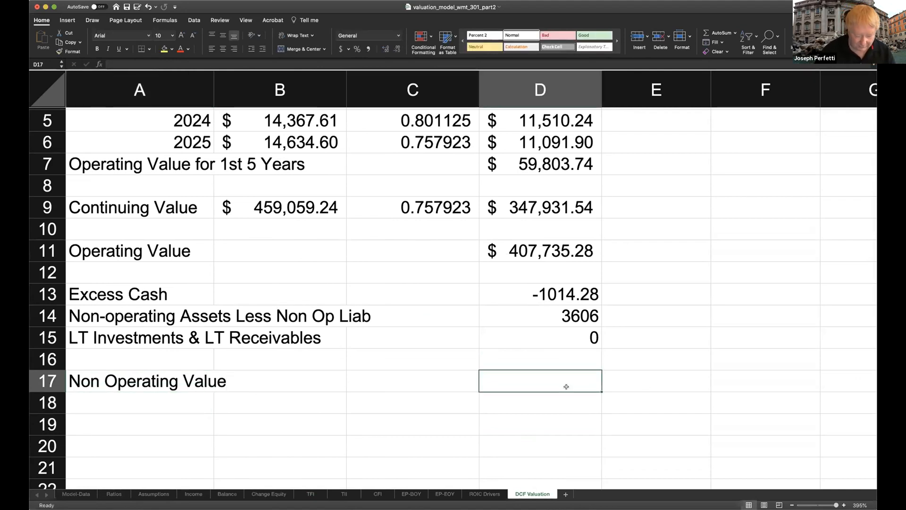
{"action": "type", "text": "=sum("}
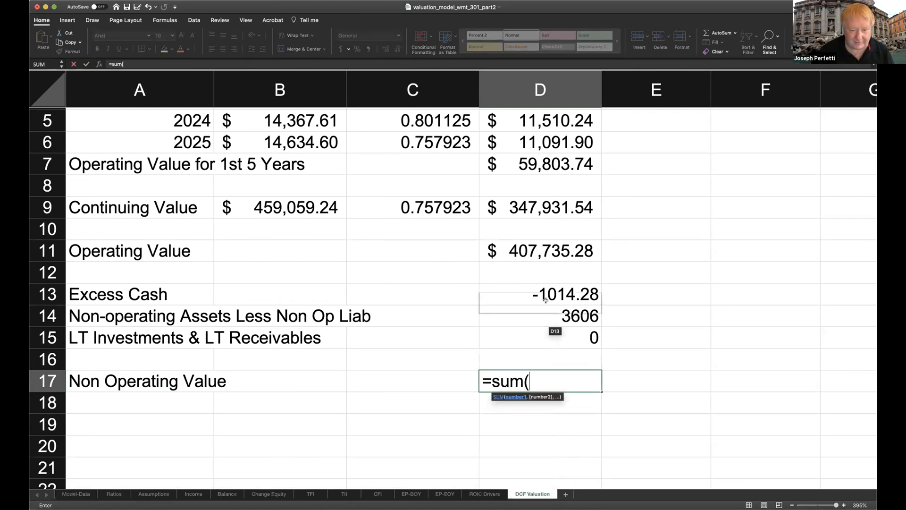
{"action": "left_click_drag", "start_coordinate": [545, 295], "coordinate": [539, 333]}
{"action": "type", "text": ")"}
{"action": "key", "text": "Return"}
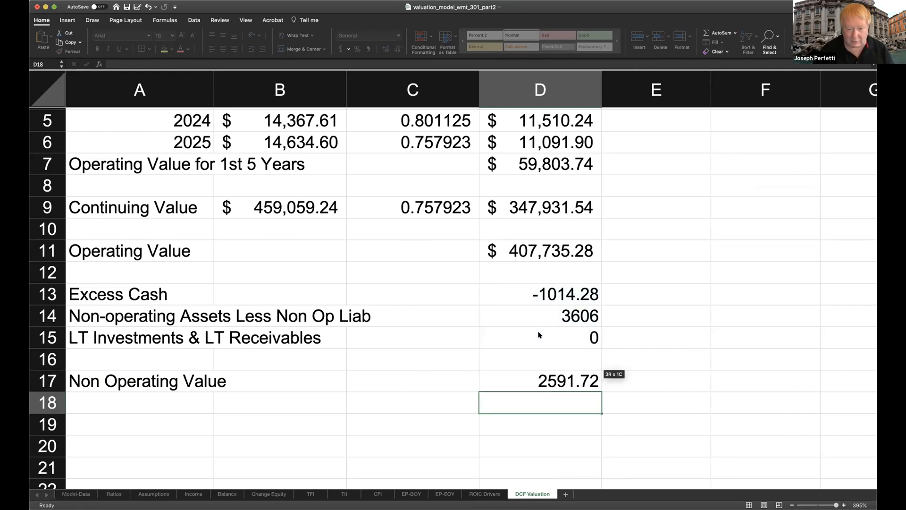
- Apply the dollar Accounting number format to the non-operating amounts in D13:D17
{"action": "left_click_drag", "start_coordinate": [534, 288], "coordinate": [541, 377]}
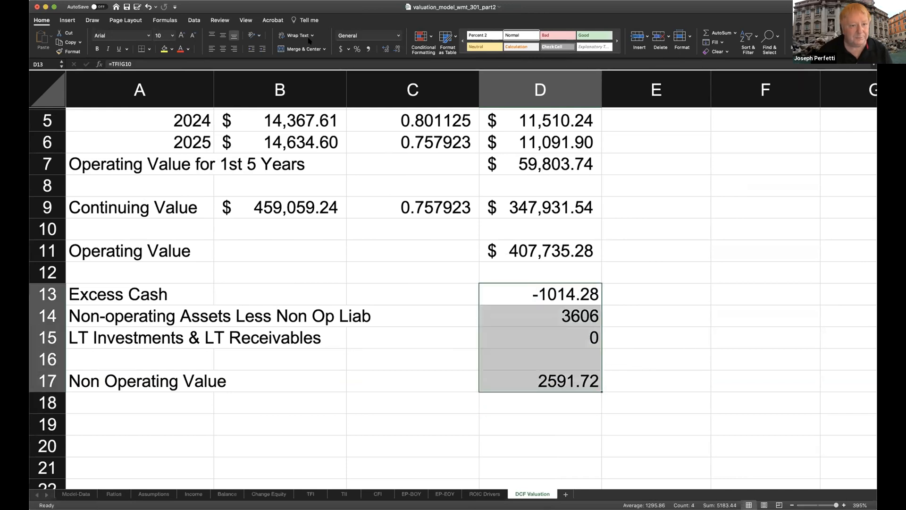
{"action": "left_click", "coordinate": [341, 49]}
{"action": "left_click", "coordinate": [572, 270]}
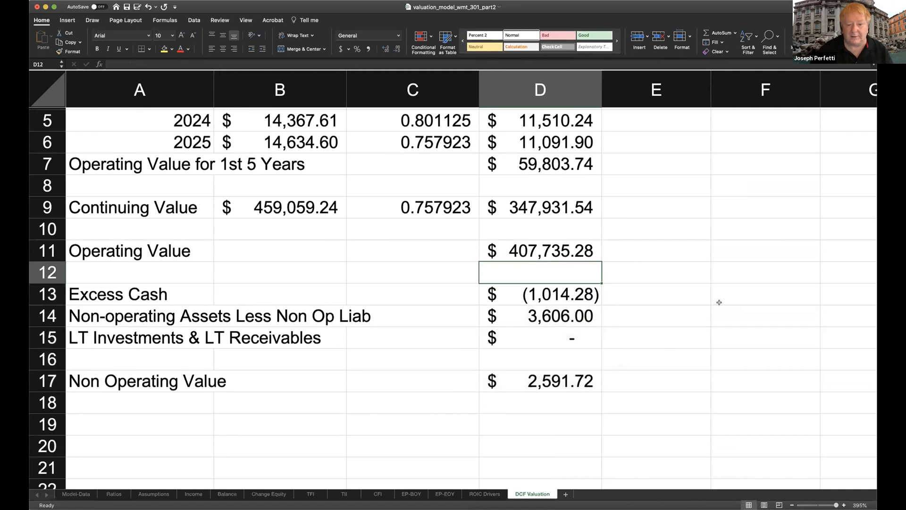
- Check the formulas in D11 and D17, and enter the label Enterprise Value in A19
{"action": "left_click", "coordinate": [561, 251]}
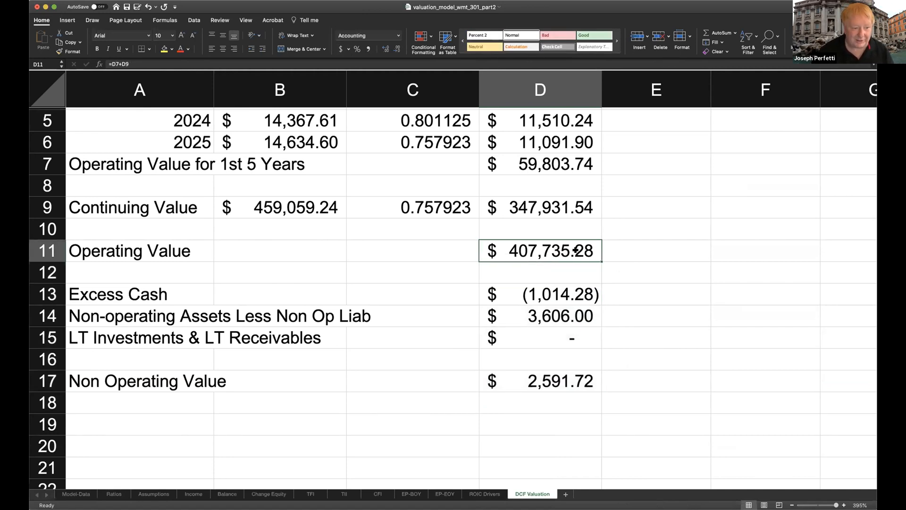
{"action": "left_click", "coordinate": [567, 385]}
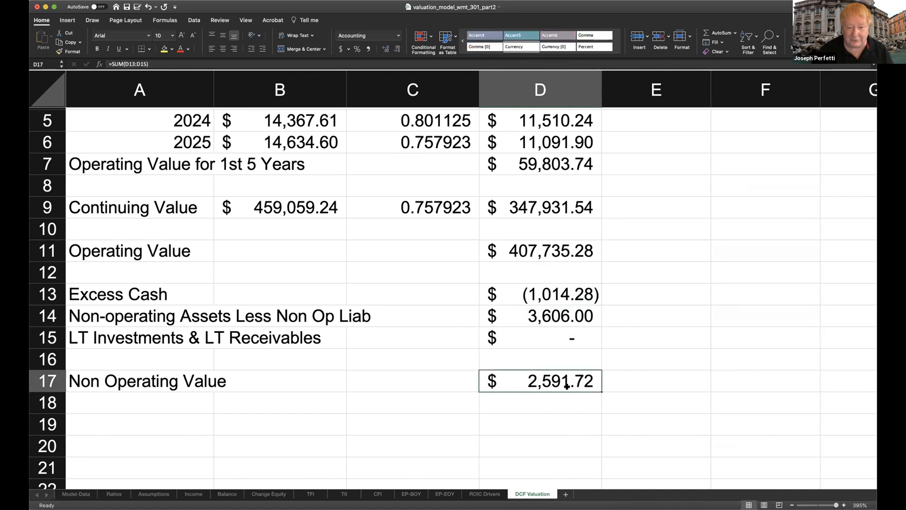
{"action": "left_click", "coordinate": [125, 424]}
{"action": "type", "text": "Ent"}
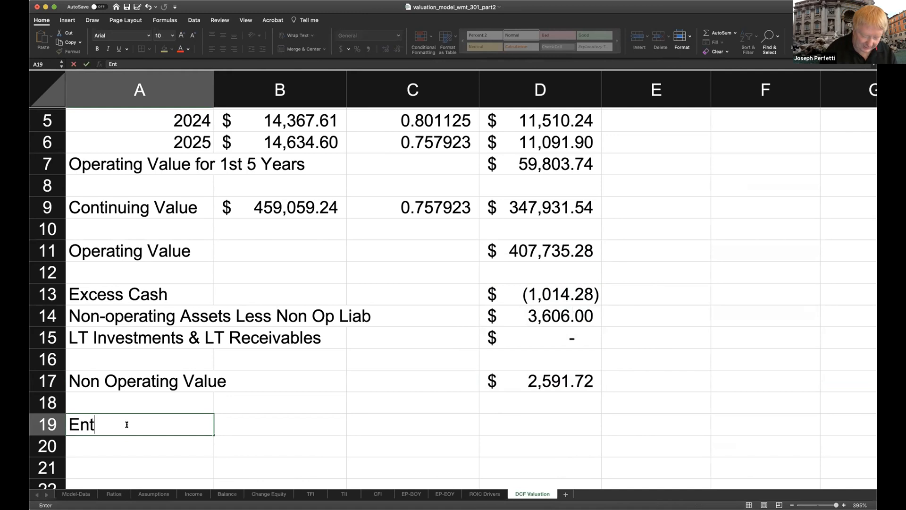
{"action": "type", "text": "erprise"}
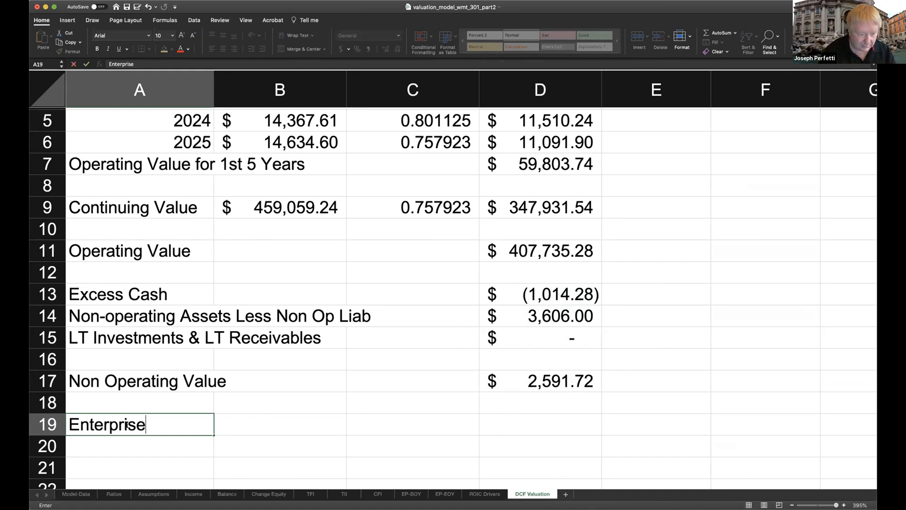
{"action": "type", "text": " Value"}
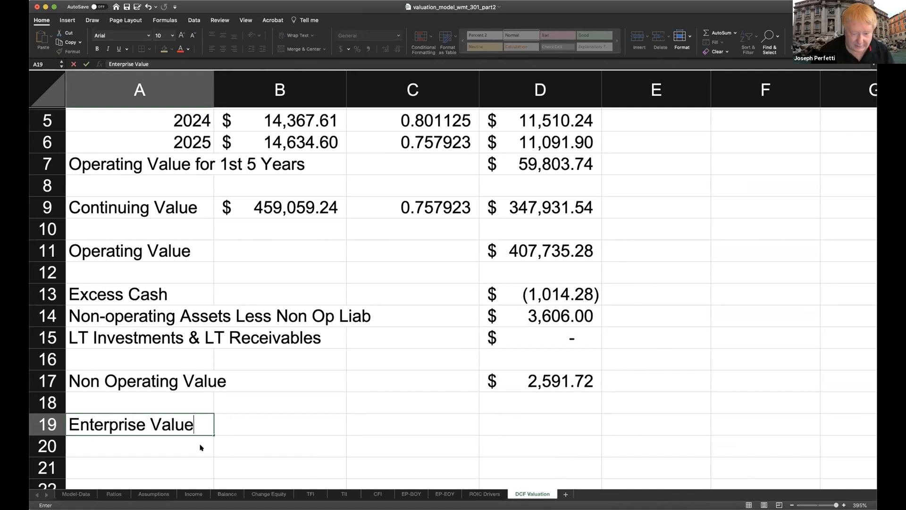
- Calculate the Enterprise Value in D19 by adding the Operating Value in D11 and the Non Operating Value in D17
{"action": "left_click", "coordinate": [547, 428]}
{"action": "type", "text": "="}
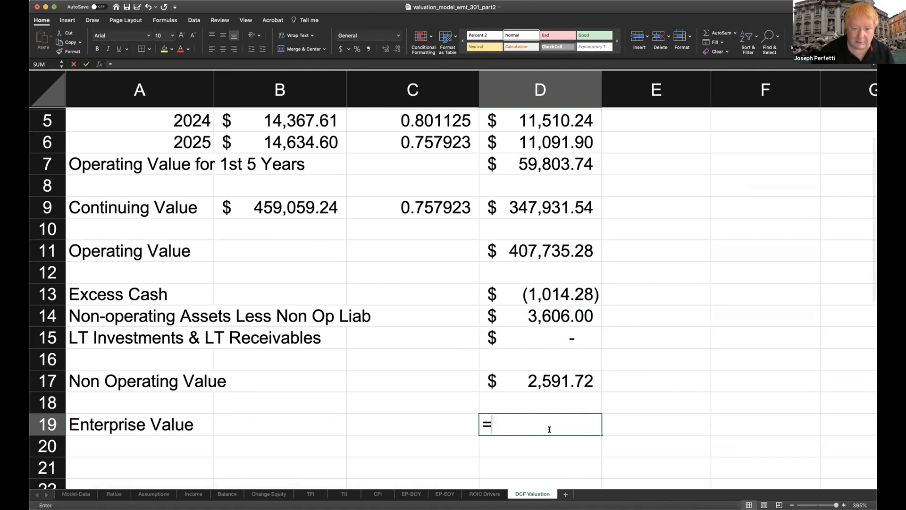
{"action": "left_click", "coordinate": [535, 249]}
{"action": "type", "text": "+"}
{"action": "left_click", "coordinate": [542, 375]}
{"action": "key", "text": "Return"}
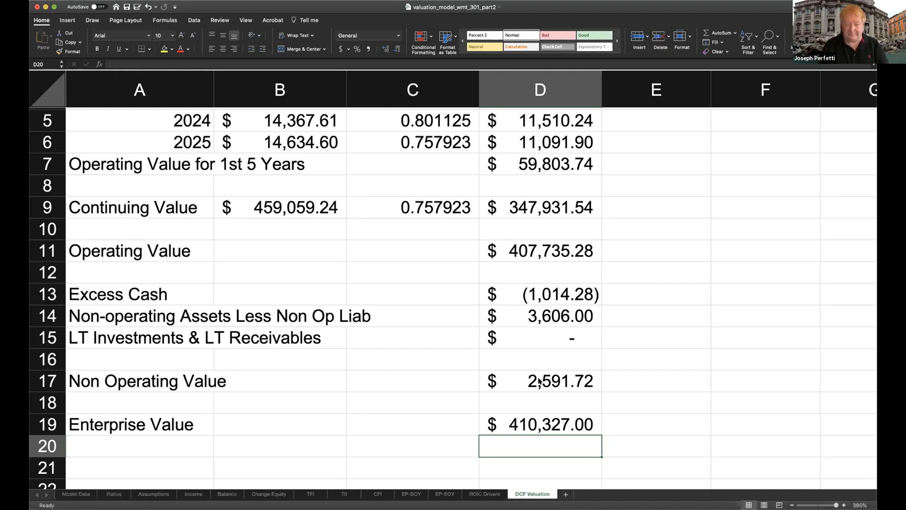
- Link A21 and A22 to the TFI sheet's labels Retirement-Related Liabilities in A15 and Interest Bearing Debt in A16
{"action": "scroll", "coordinate": [525, 290], "scroll_direction": "down", "scroll_amount": 5}
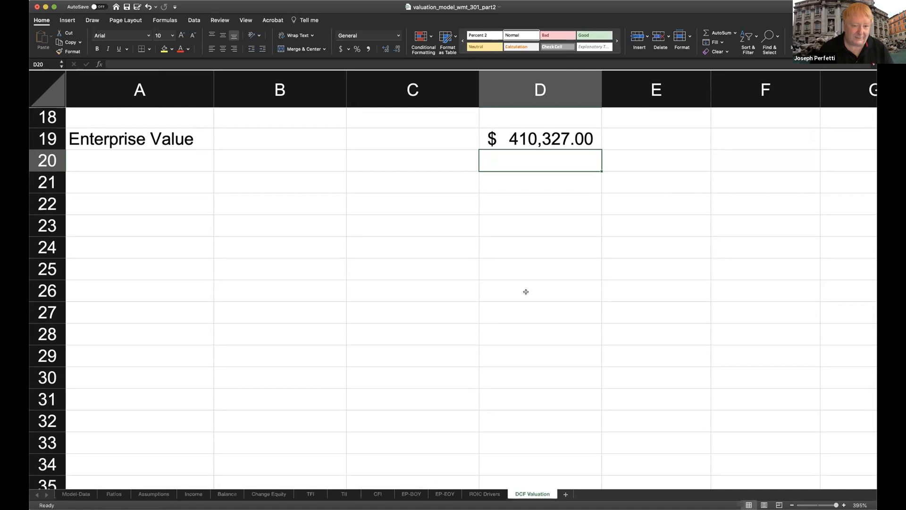
{"action": "left_click", "coordinate": [132, 180]}
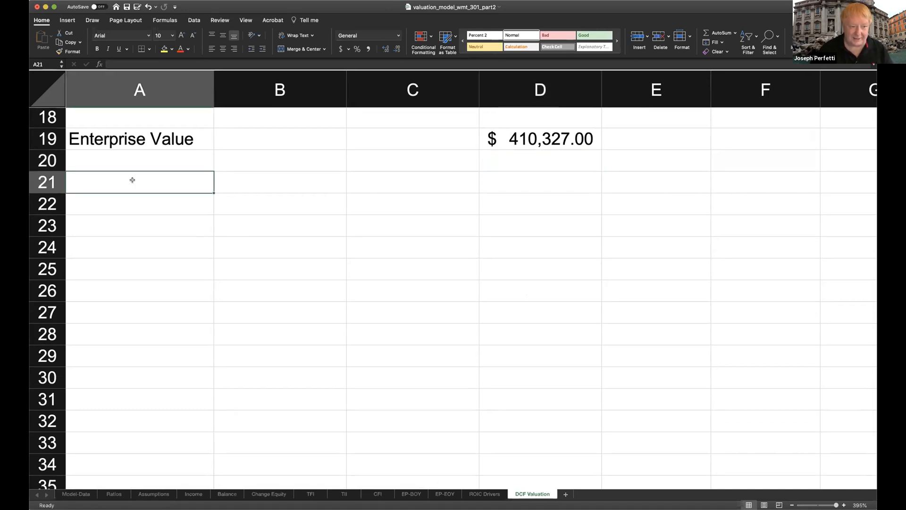
{"action": "type", "text": "="}
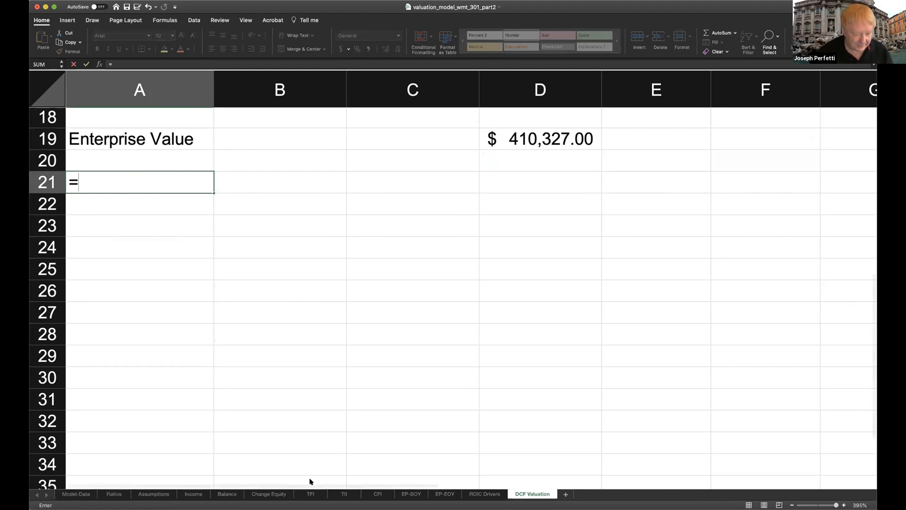
{"action": "left_click", "coordinate": [311, 493]}
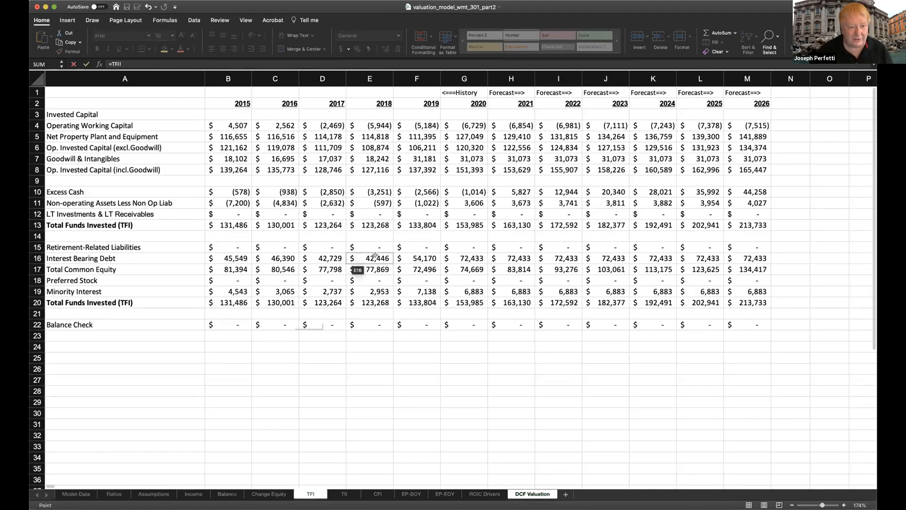
{"action": "left_click", "coordinate": [143, 246]}
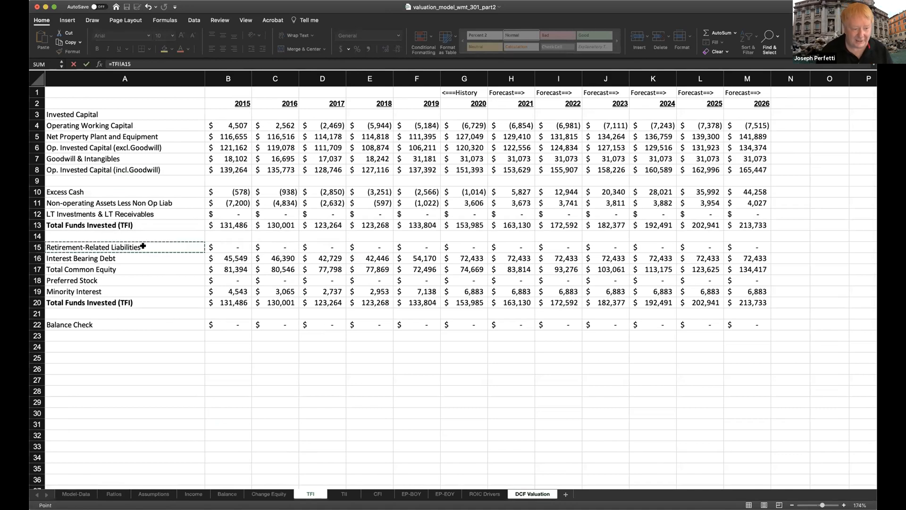
{"action": "key", "text": "Return"}
{"action": "type", "text": "="}
{"action": "left_click", "coordinate": [308, 495]}
{"action": "left_click", "coordinate": [96, 260]}
{"action": "key", "text": "Return"}
- Link A23 and A24 to the TFI sheet's labels Preferred Stock in A18 and Minority Interest in A19
{"action": "type", "text": "="}
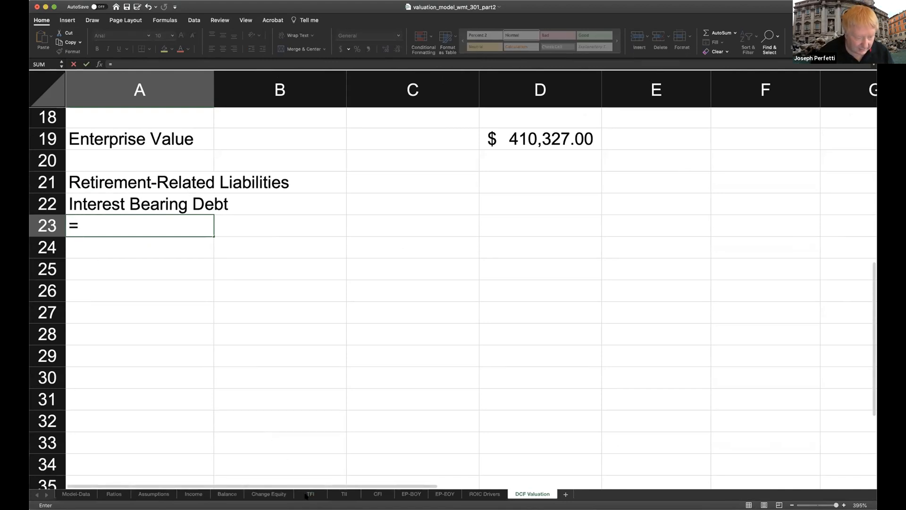
{"action": "left_click", "coordinate": [308, 494]}
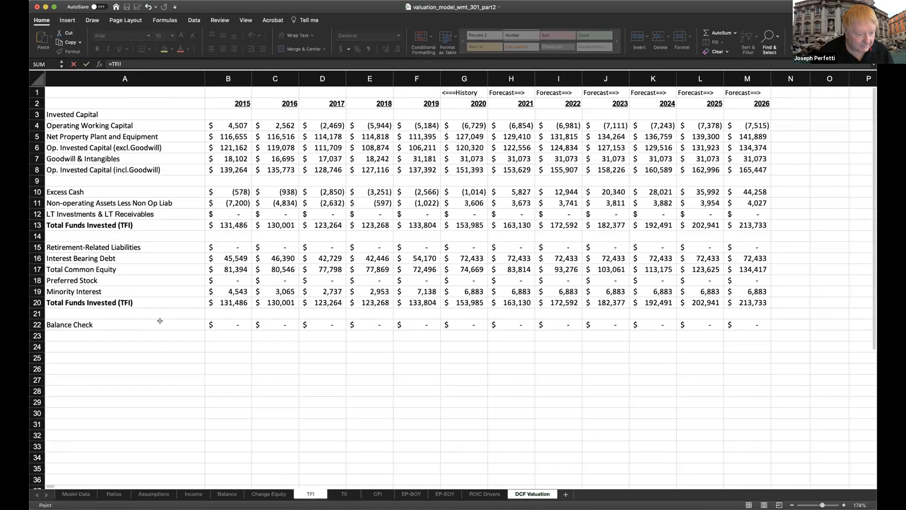
{"action": "left_click", "coordinate": [130, 279]}
{"action": "key", "text": "Escape"}
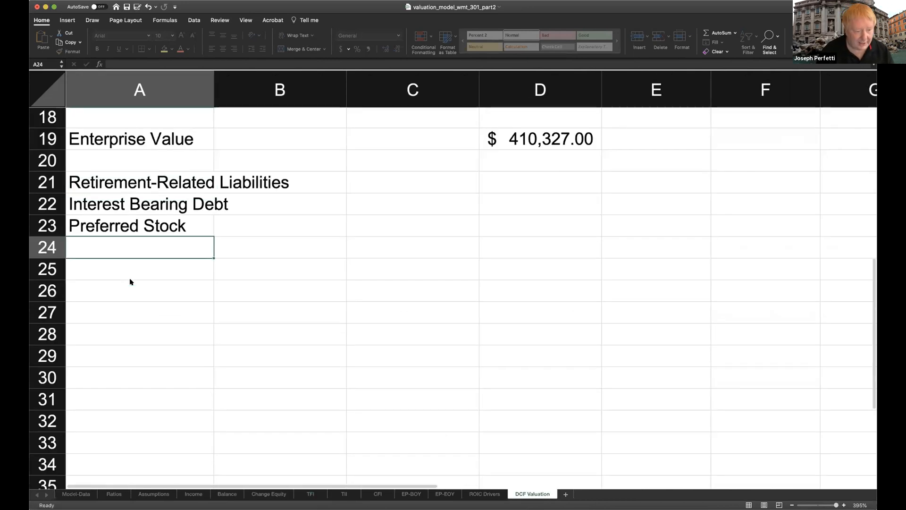
{"action": "type", "text": "="}
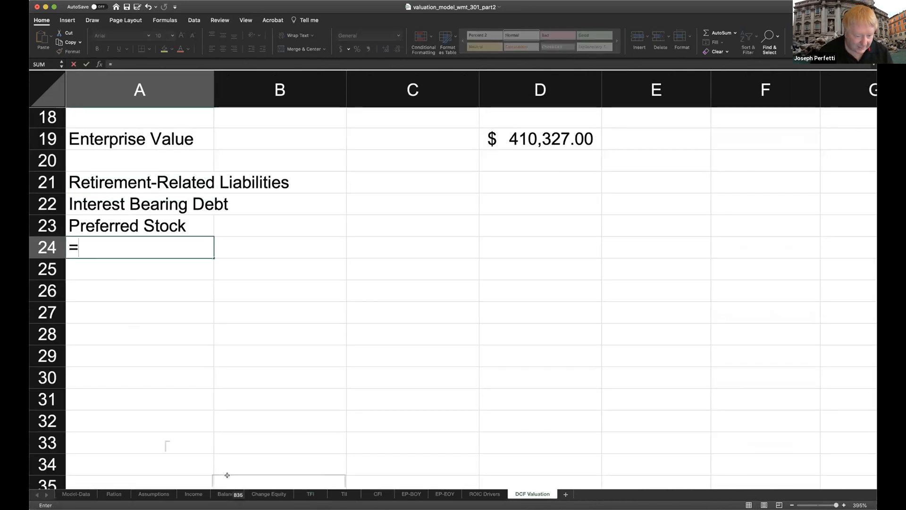
{"action": "left_click", "coordinate": [311, 494]}
{"action": "left_click", "coordinate": [99, 289]}
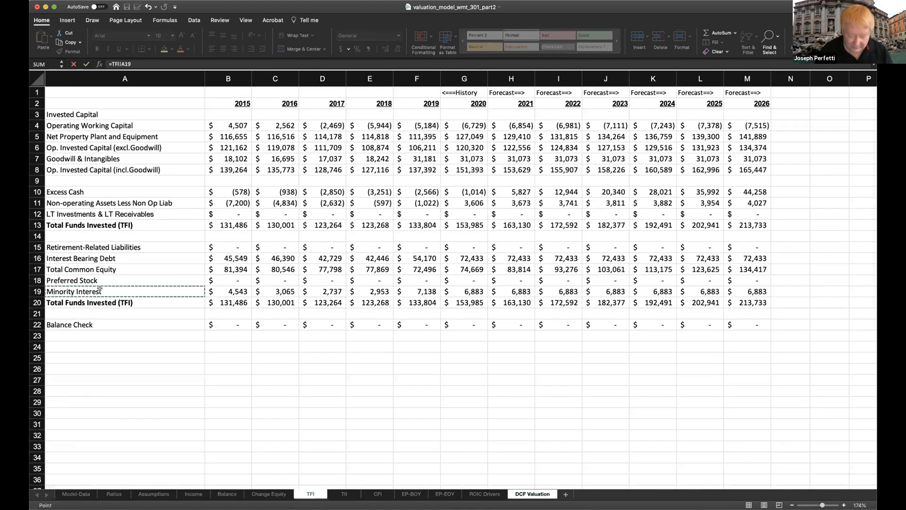
{"action": "key", "text": "Return"}
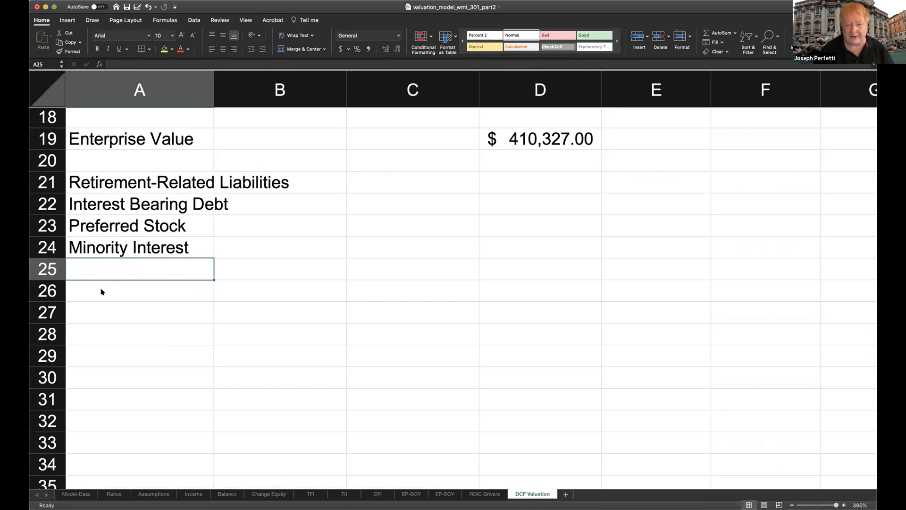
- Link D21 and D22 to the TFI sheet's 2020 values for Retirement-Related Liabilities in G15 and Interest Bearing Debt in G16
{"action": "left_click", "coordinate": [513, 175]}
{"action": "type", "text": "="}
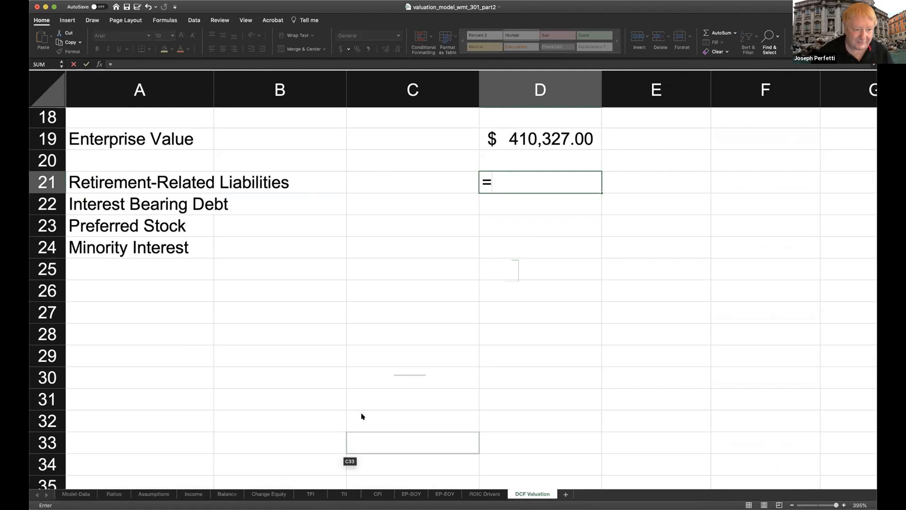
{"action": "left_click", "coordinate": [311, 493]}
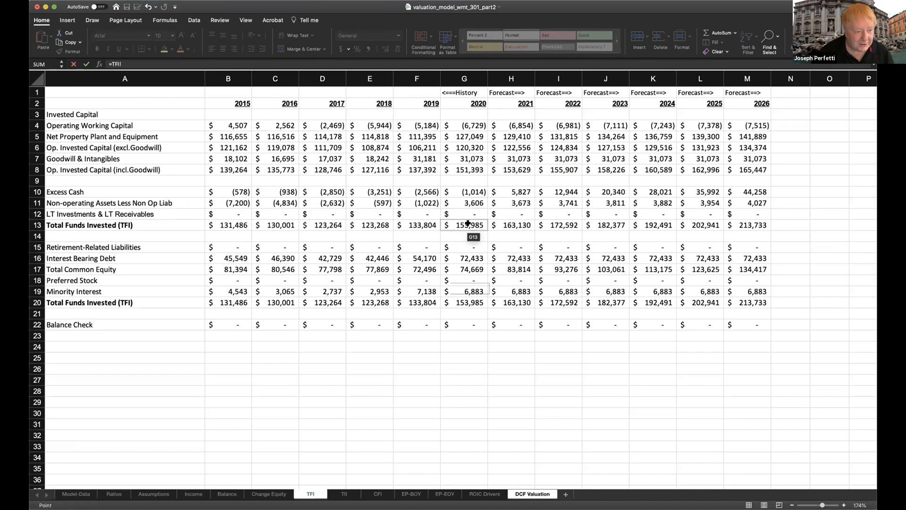
{"action": "left_click", "coordinate": [467, 242]}
{"action": "key", "text": "Return"}
{"action": "type", "text": "="}
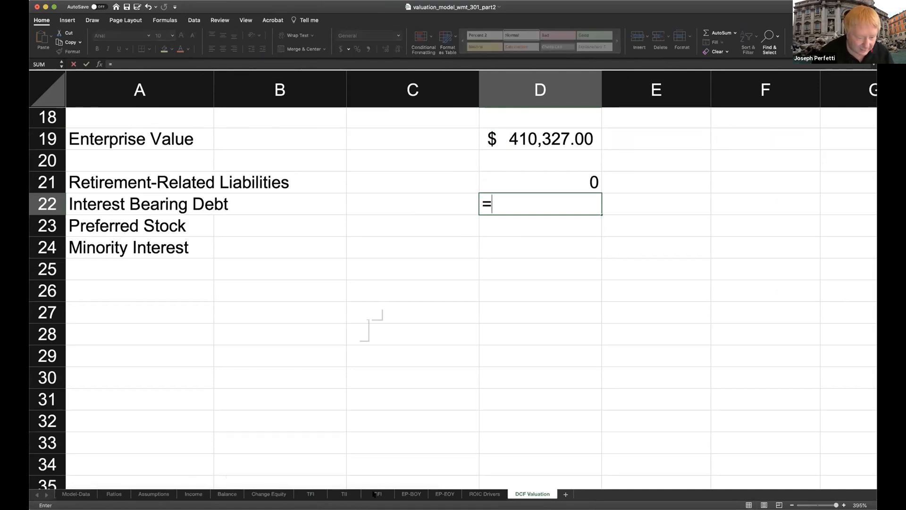
{"action": "left_click", "coordinate": [311, 494]}
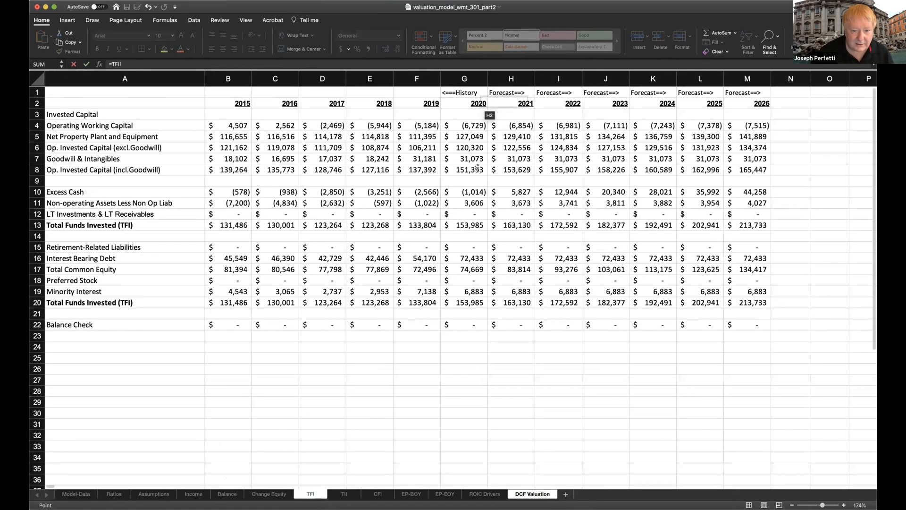
{"action": "left_click", "coordinate": [472, 254]}
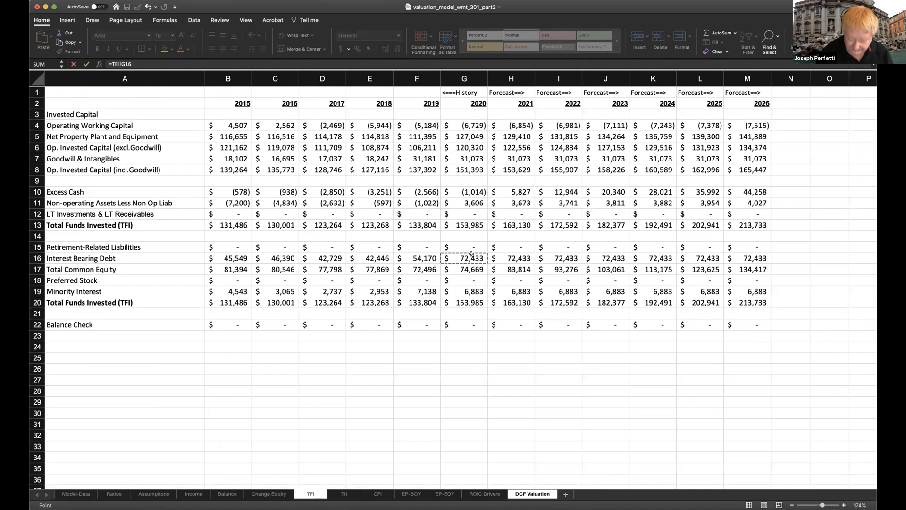
{"action": "key", "text": "Return"}
- Link D23 and D24 to the 2020 Preferred Stock and Minority Interest in TFI cells G18 and G19, and apply the dollar accounting format to D21:D24
{"action": "type", "text": "="}
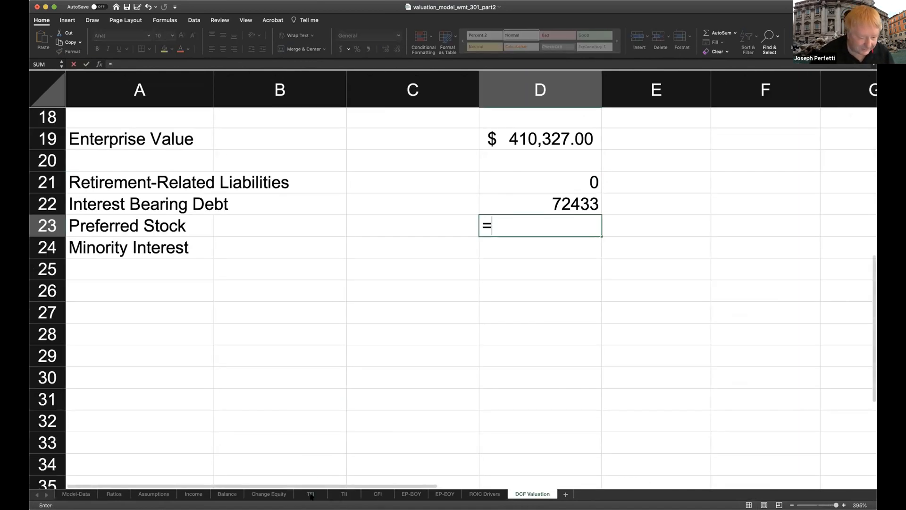
{"action": "left_click", "coordinate": [310, 494]}
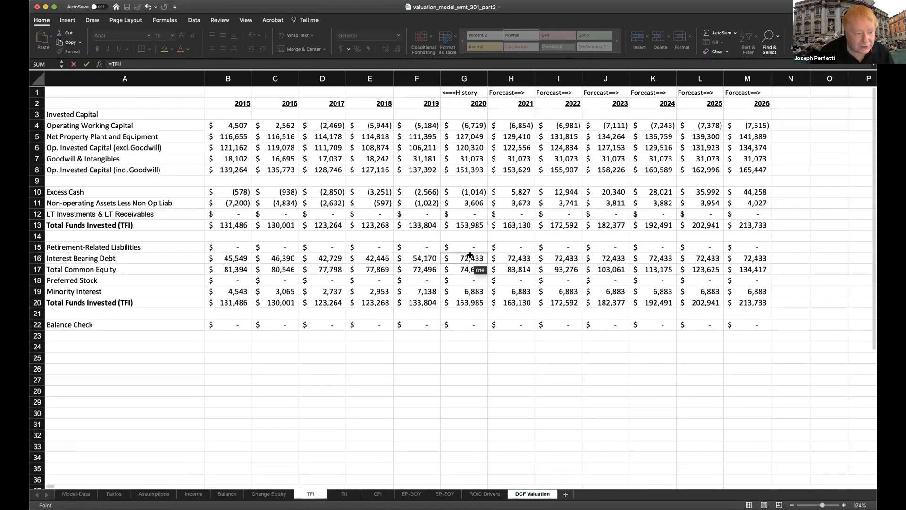
{"action": "left_click", "coordinate": [466, 280]}
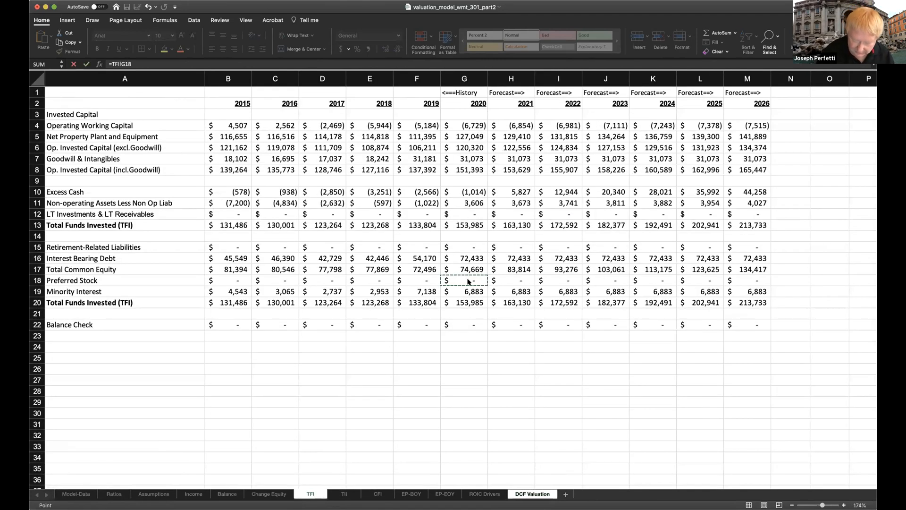
{"action": "key", "text": "Return"}
{"action": "type", "text": "="}
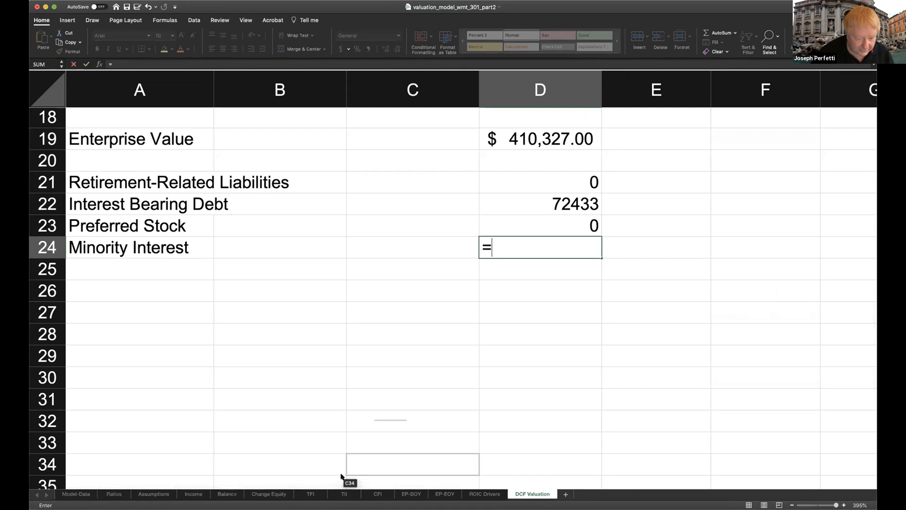
{"action": "left_click", "coordinate": [311, 494]}
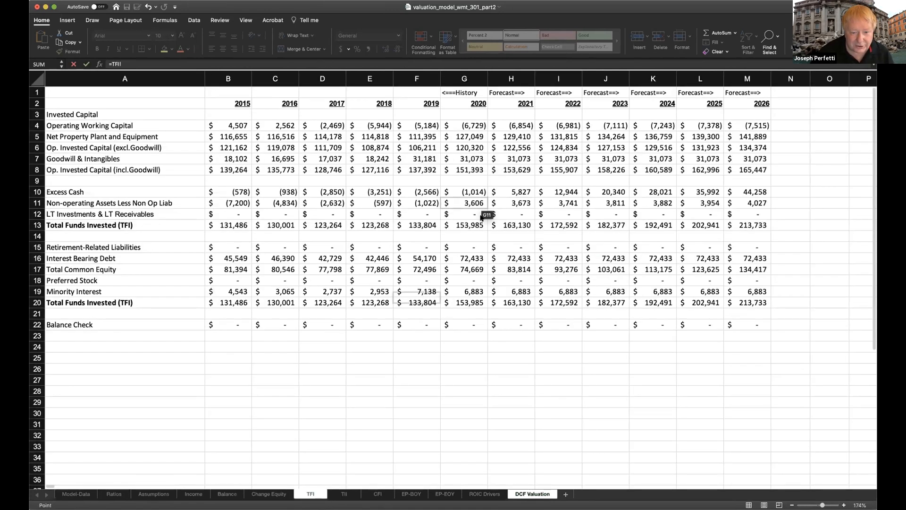
{"action": "left_click", "coordinate": [470, 291]}
{"action": "key", "text": "Return"}
{"action": "left_click_drag", "start_coordinate": [568, 183], "coordinate": [569, 247]}
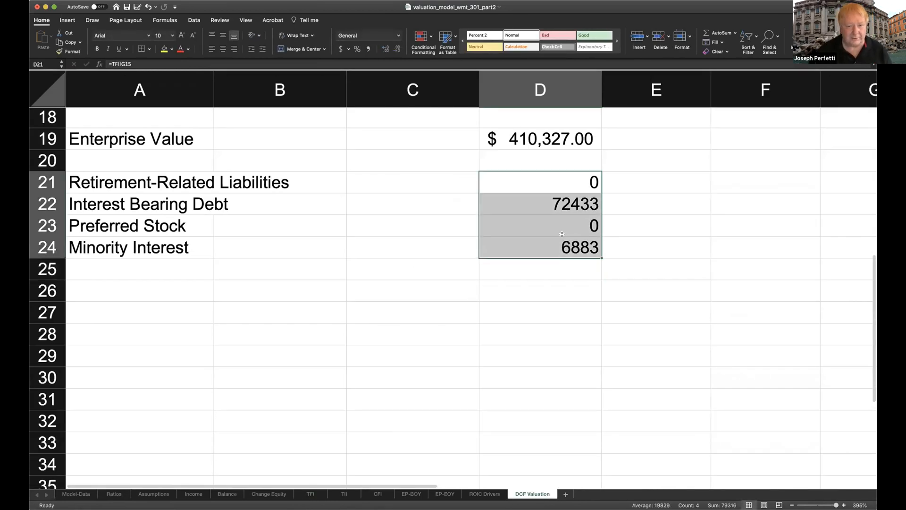
{"action": "left_click", "coordinate": [341, 48]}
- Enter the label Common Equity Value in A26
{"action": "left_click", "coordinate": [109, 282]}
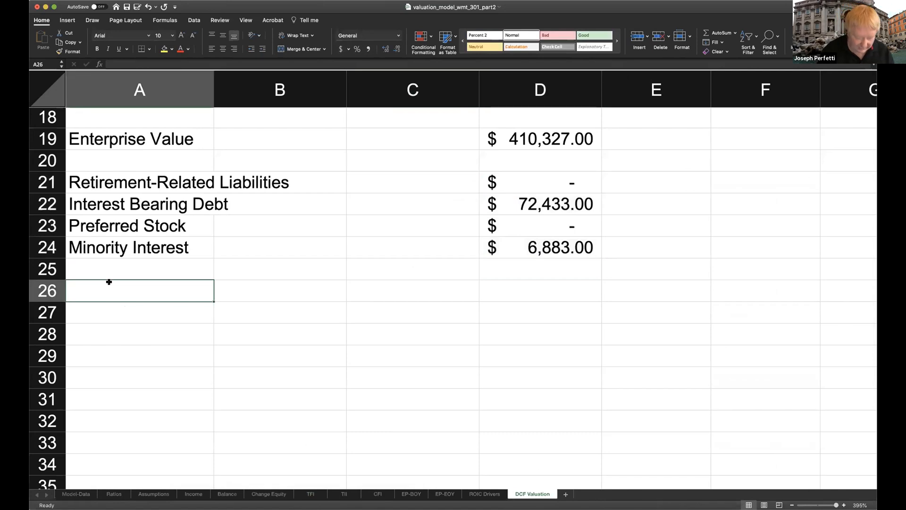
{"action": "type", "text": "Com"}
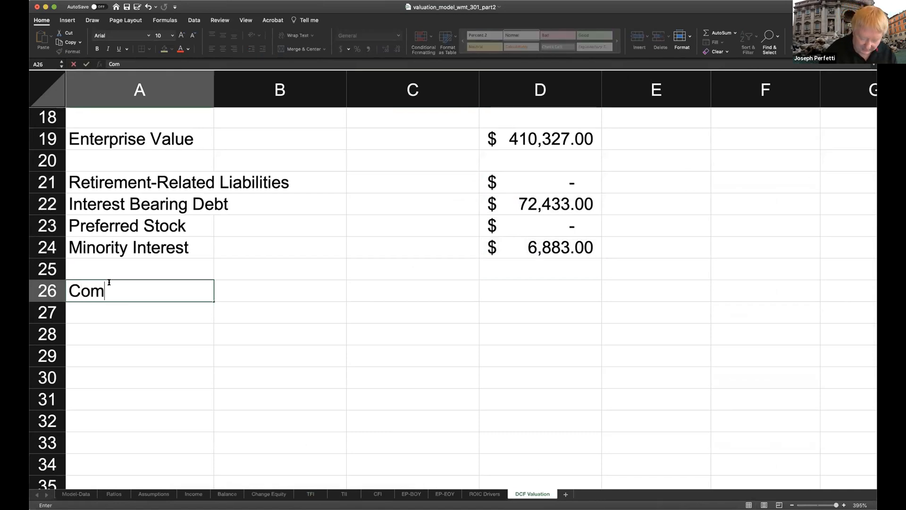
{"action": "type", "text": "mon "}
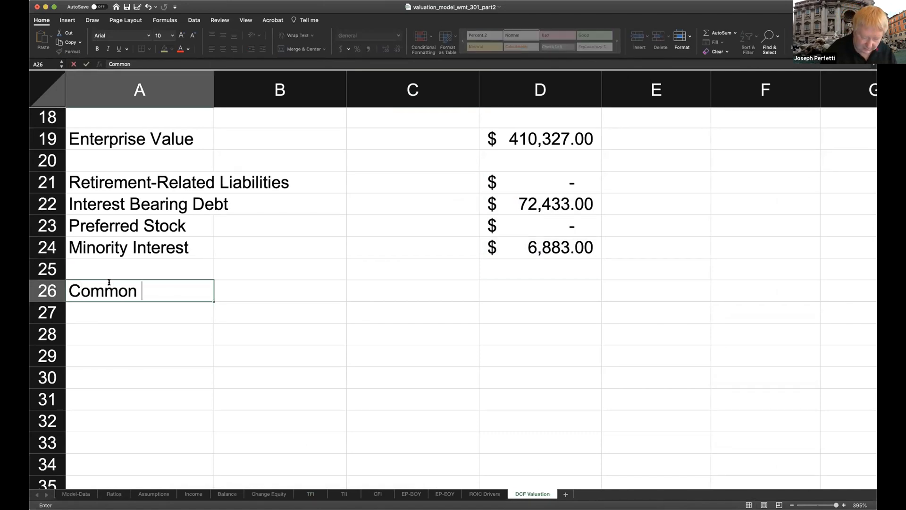
{"action": "type", "text": "Equity Value"}
{"action": "key", "text": "Return"}
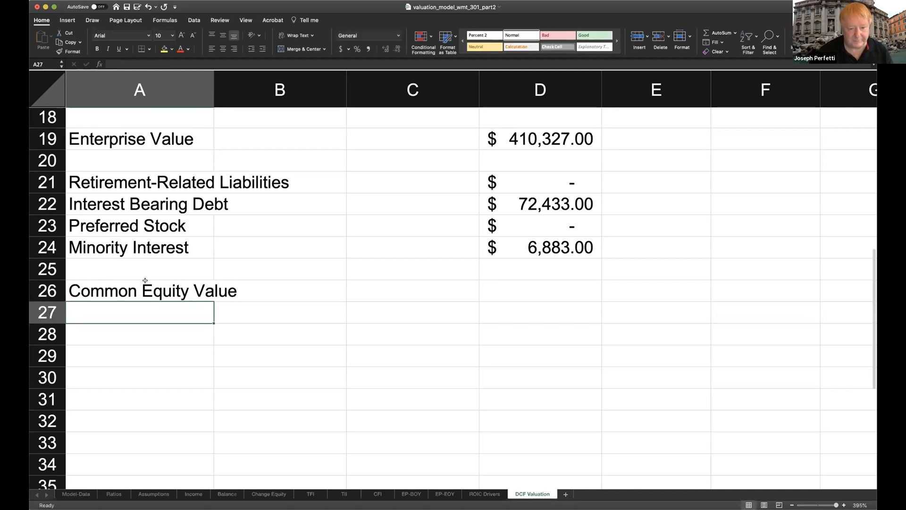
- Calculate the Common Equity Value in D26 as the Enterprise Value in D19 minus the sum of D21:D24
{"action": "left_click", "coordinate": [543, 290]}
{"action": "type", "text": "="}
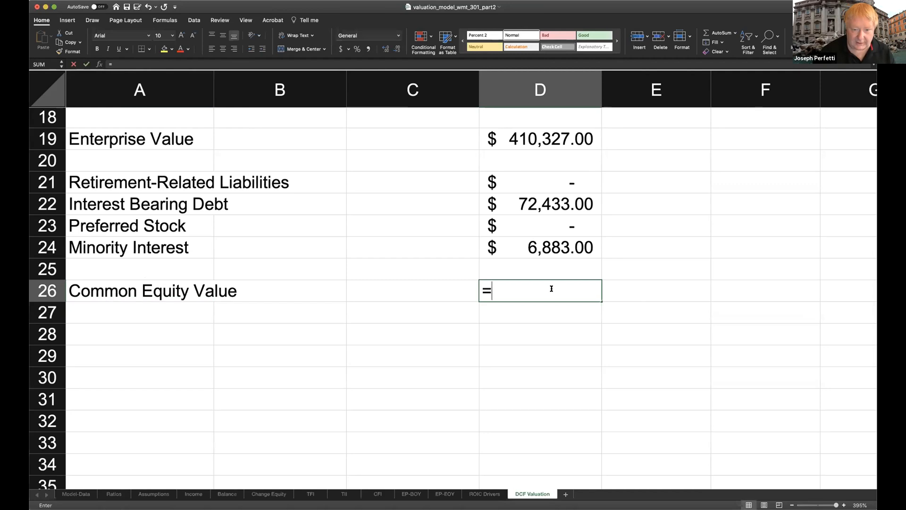
{"action": "left_click", "coordinate": [548, 137]}
{"action": "type", "text": "-sum("}
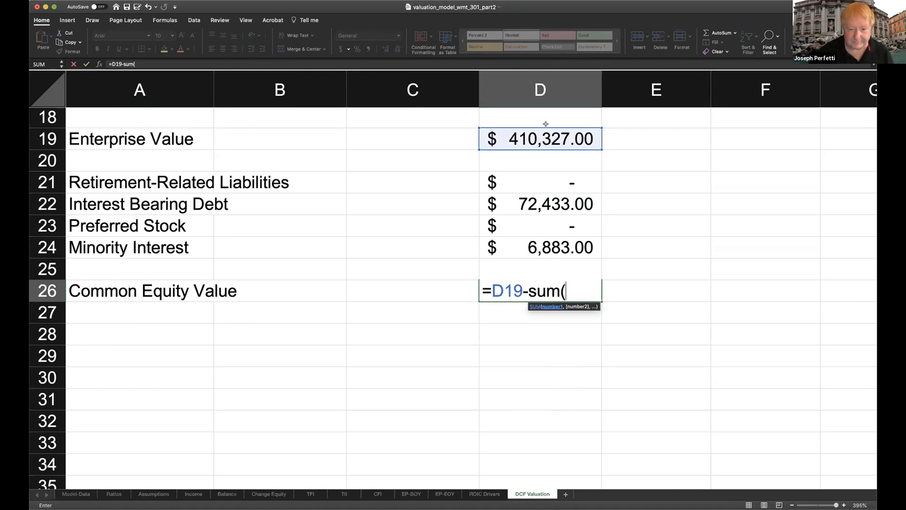
{"action": "left_click_drag", "start_coordinate": [543, 181], "coordinate": [532, 241]}
{"action": "type", "text": ")"}
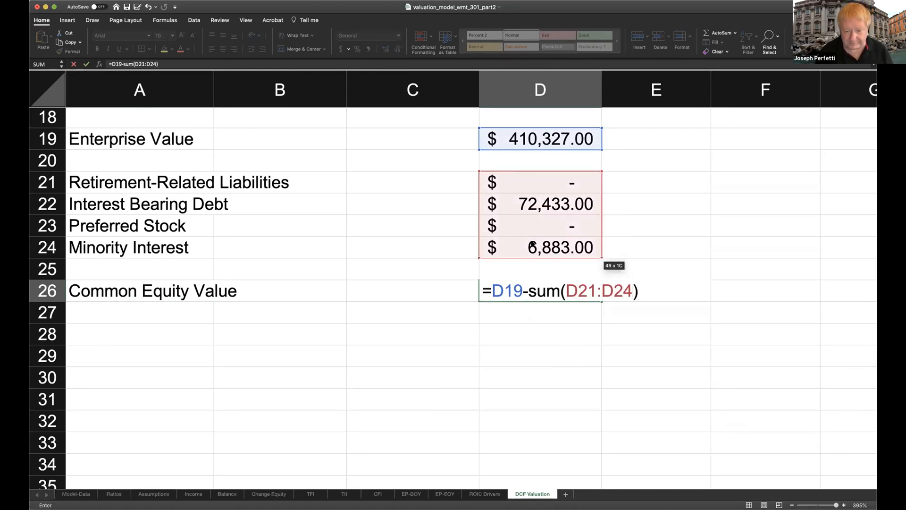
{"action": "key", "text": "Return"}
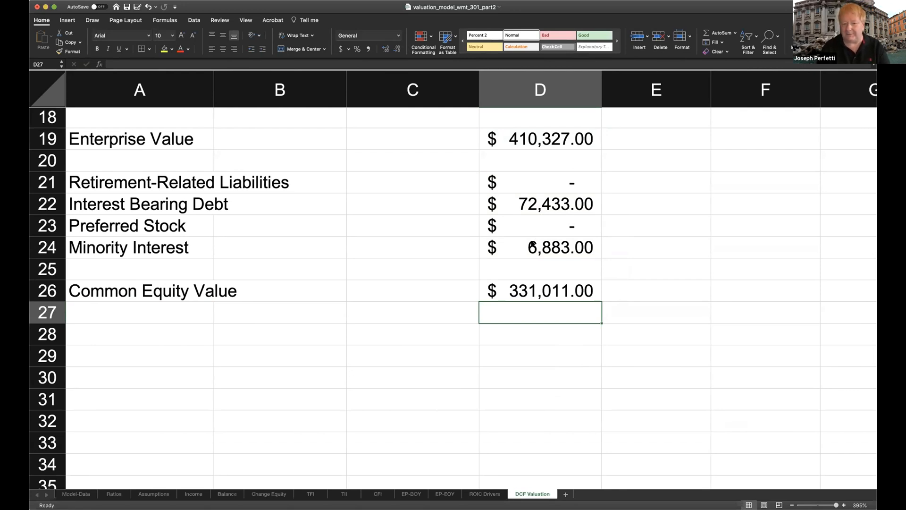
- Enter the labels Shares Outstanding in A28 and Share Price in A30
{"action": "left_click", "coordinate": [113, 334]}
{"action": "type", "text": "S"}
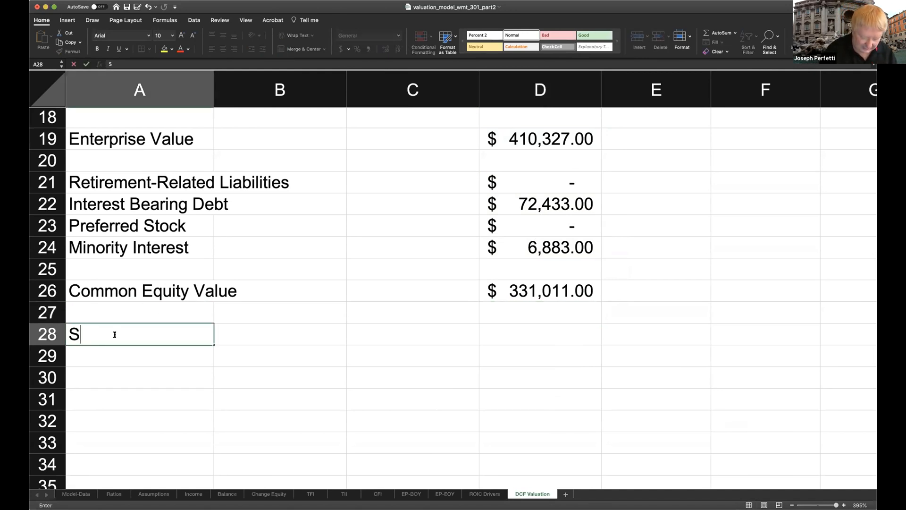
{"action": "type", "text": "hares Out"}
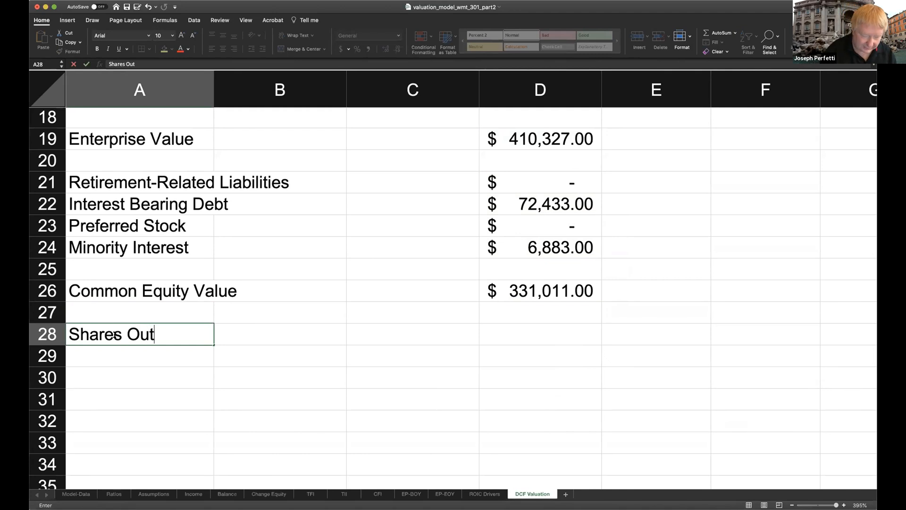
{"action": "type", "text": "standing"}
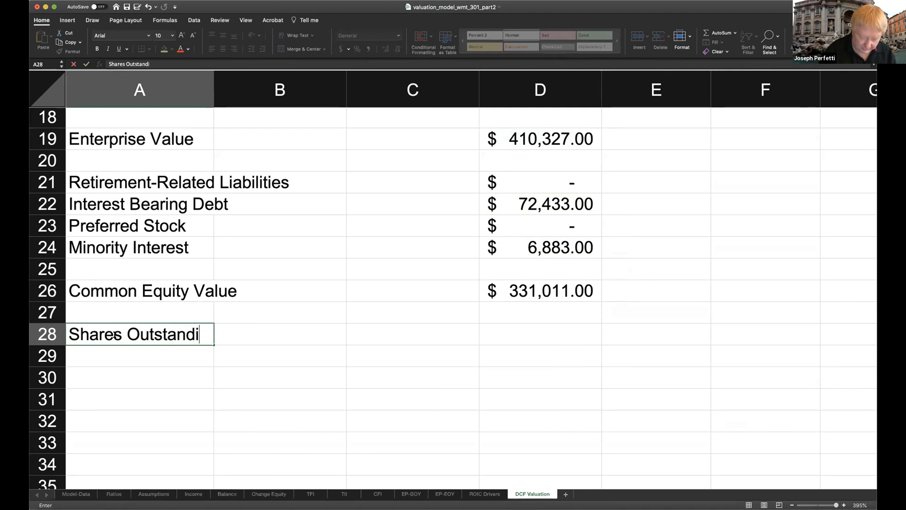
{"action": "key", "text": "Return"}
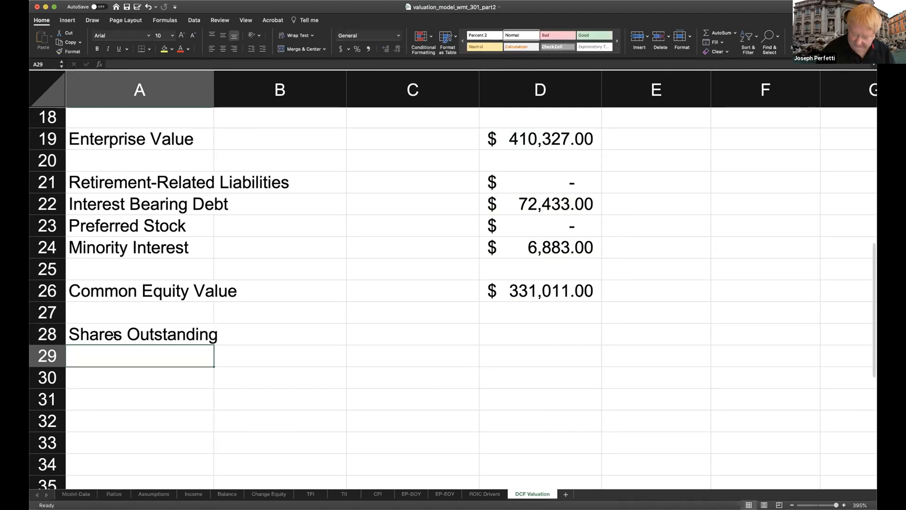
{"action": "key", "text": "Return"}
{"action": "type", "text": "Share Pric"}
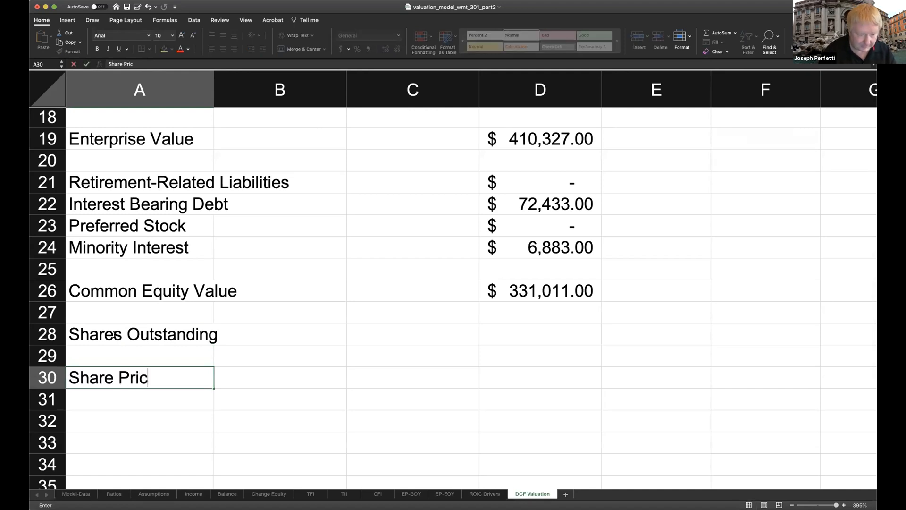
{"action": "type", "text": "e"}
{"action": "key", "text": "Return"}
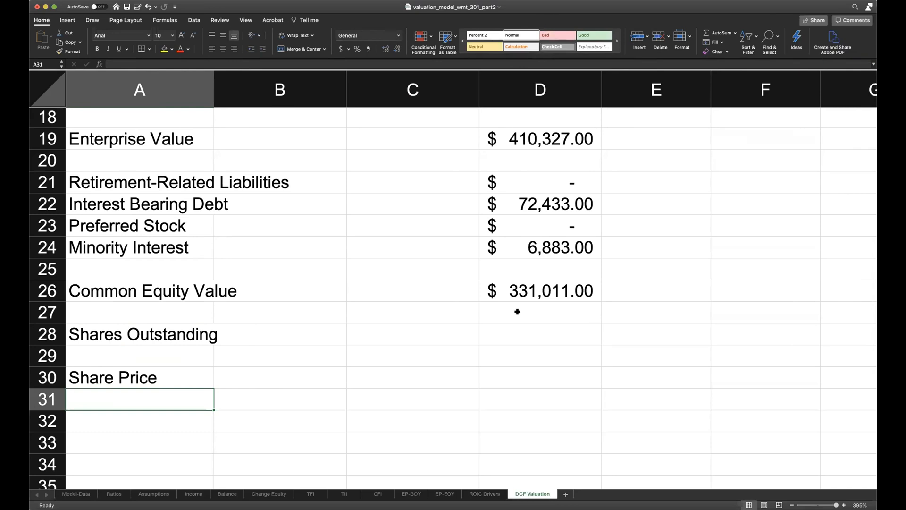
- Check which cells the Common Equity Value formula in D26 refers to
{"action": "double_click", "coordinate": [528, 290]}
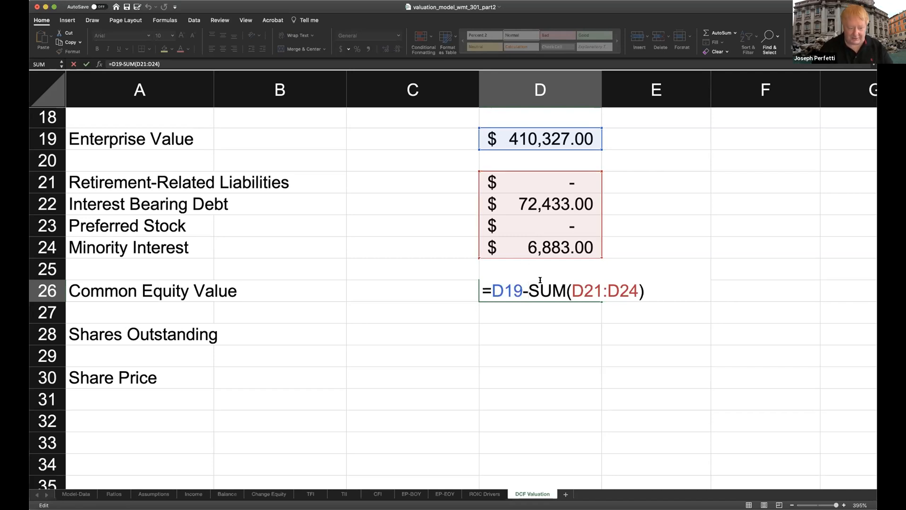
{"action": "key", "text": "Return"}
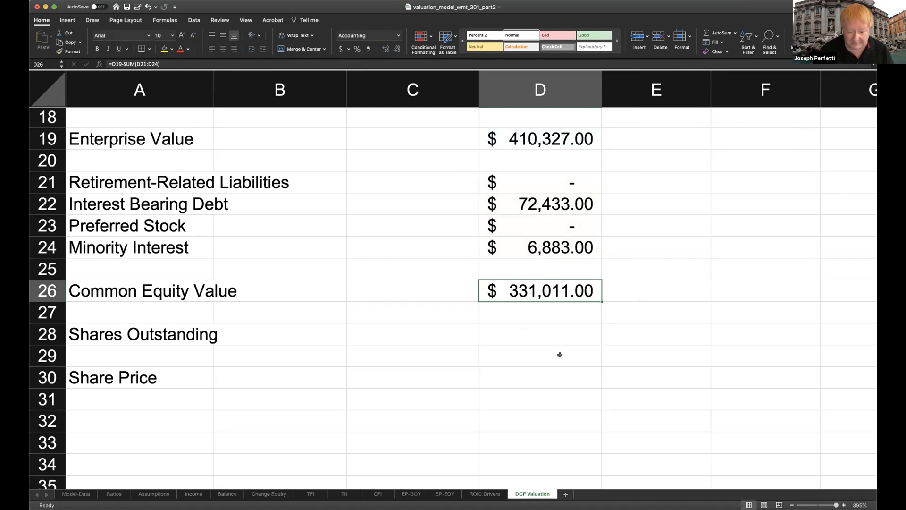
{"action": "scroll", "coordinate": [862, 472], "scroll_direction": "down", "scroll_amount": 1}
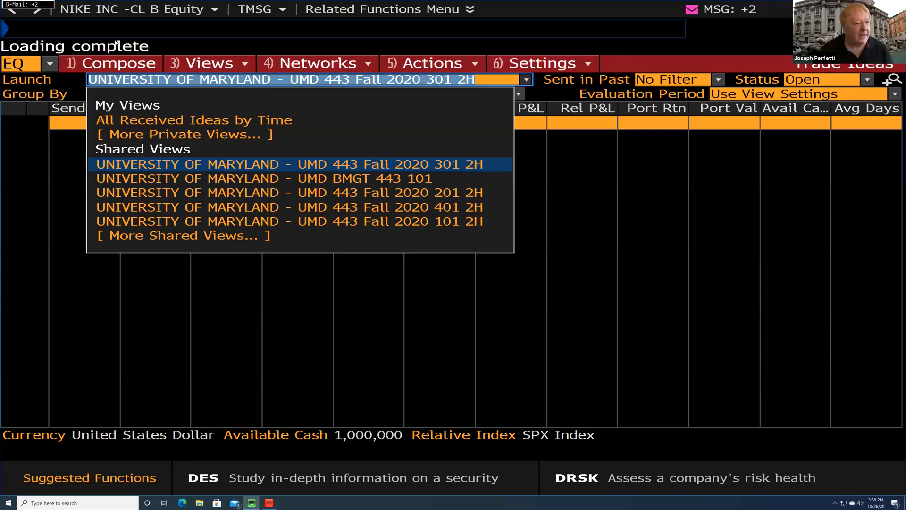
- In the Bloomberg Terminal, load WMT US Equity and open its DES security description to look up the shares outstanding
{"action": "left_click", "coordinate": [116, 43]}
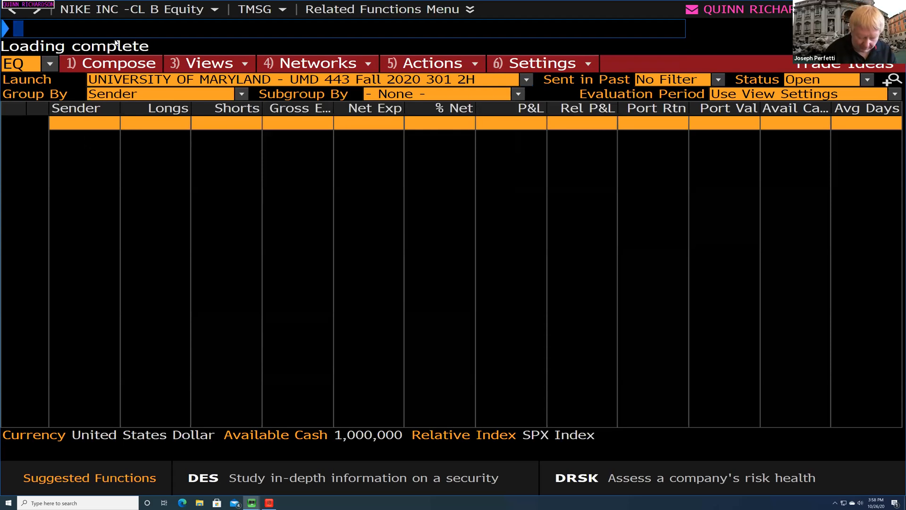
{"action": "type", "text": "WMT"}
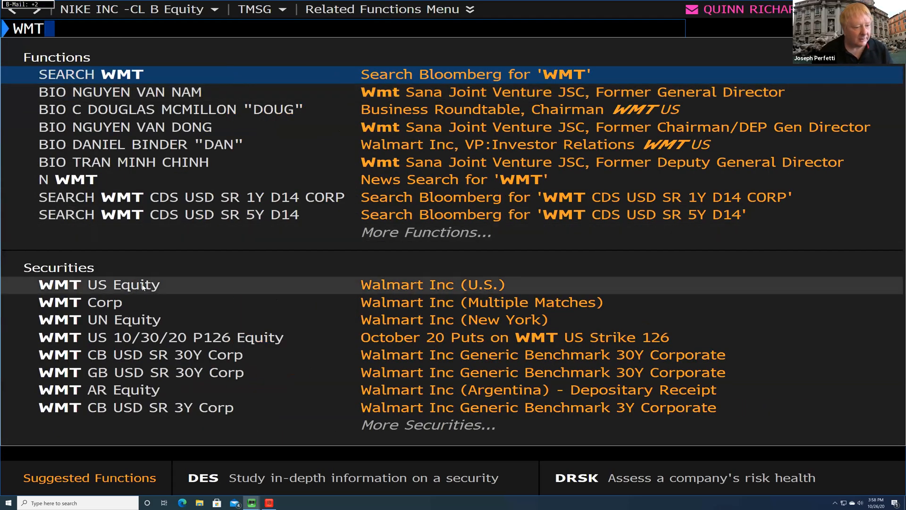
{"action": "left_click", "coordinate": [142, 284]}
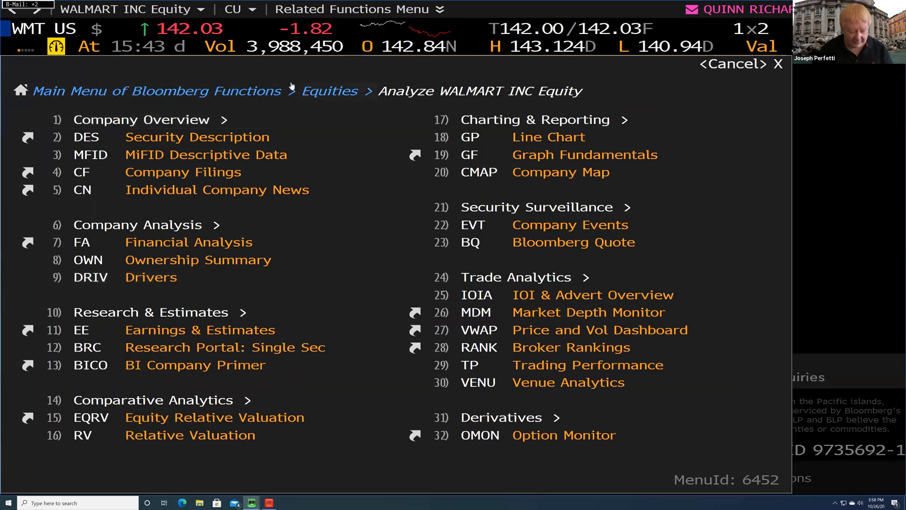
{"action": "type", "text": "DES"}
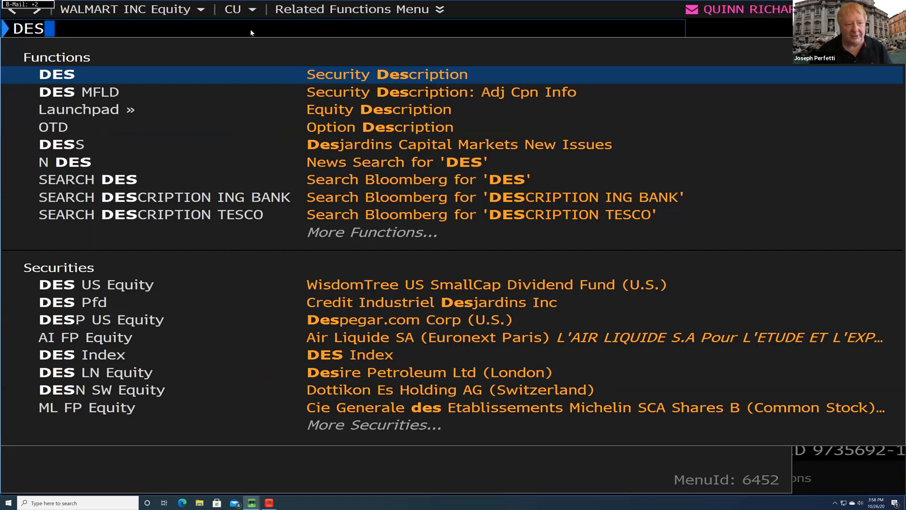
{"action": "left_click", "coordinate": [288, 74]}
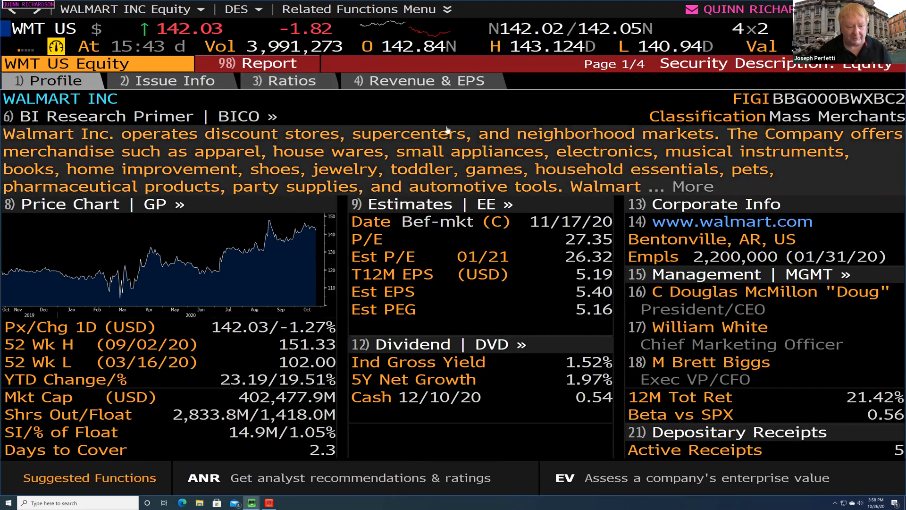
{"action": "mouse_move", "coordinate": [40, 417]}
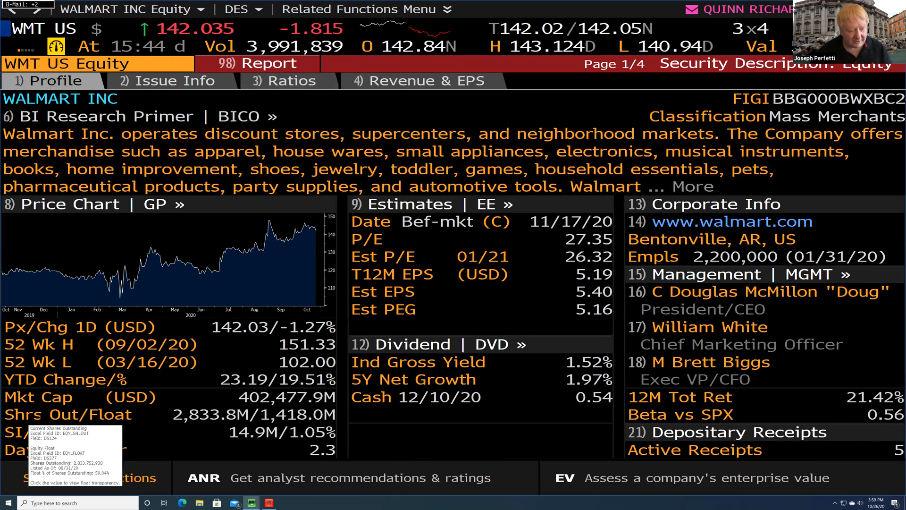
{"action": "mouse_move", "coordinate": [183, 421]}
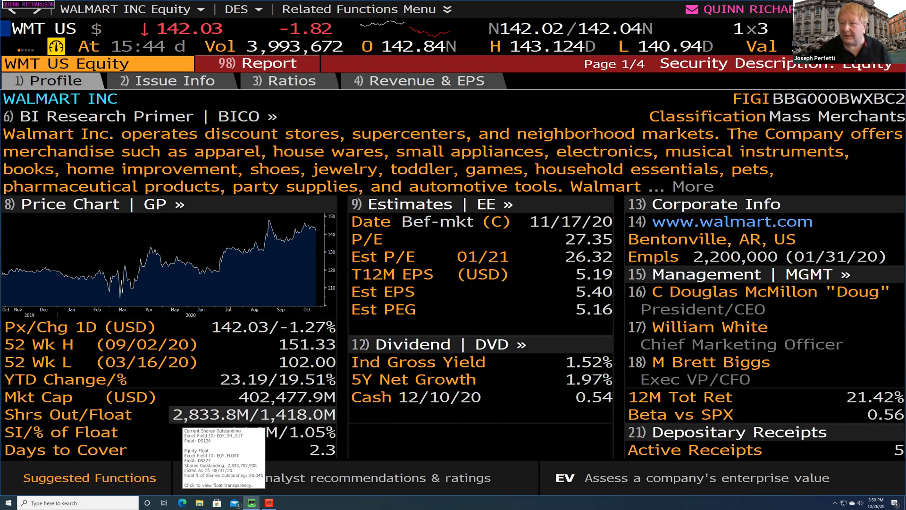
{"action": "left_click", "coordinate": [869, 9]}
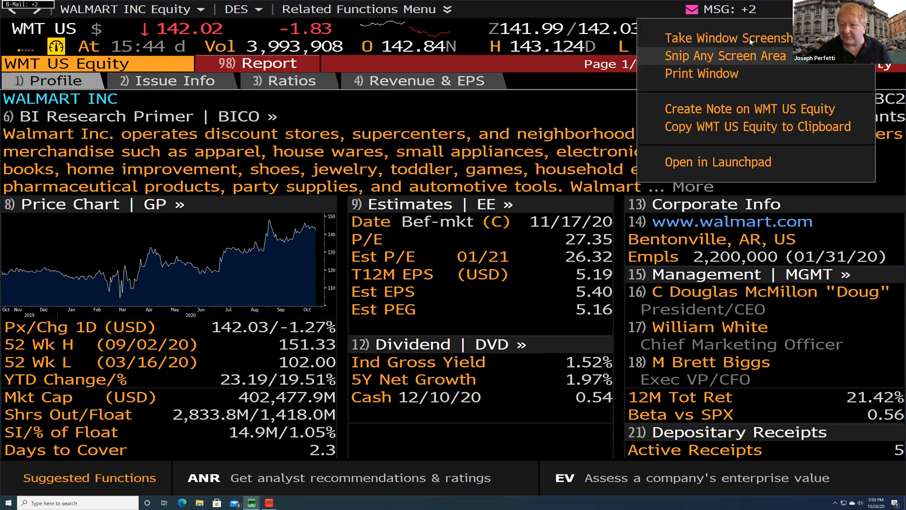
{"action": "mouse_move", "coordinate": [638, 37]}
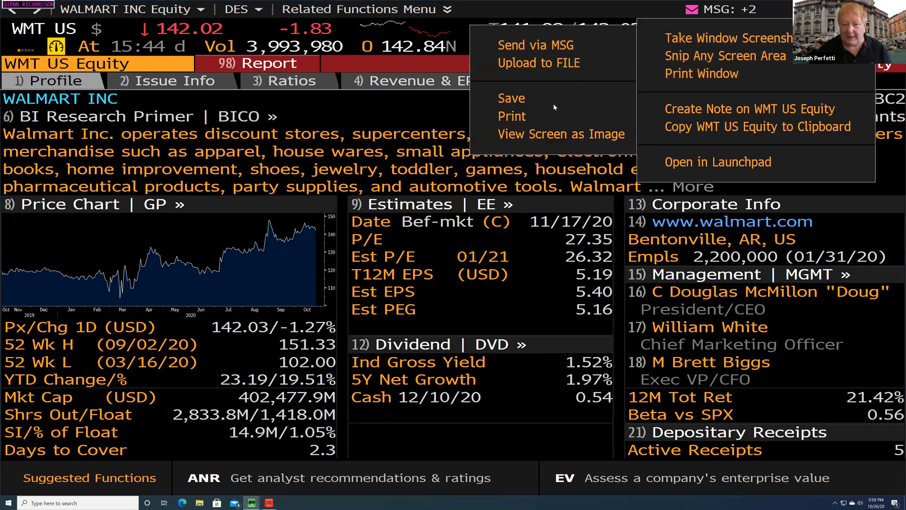
{"action": "left_click", "coordinate": [553, 104]}
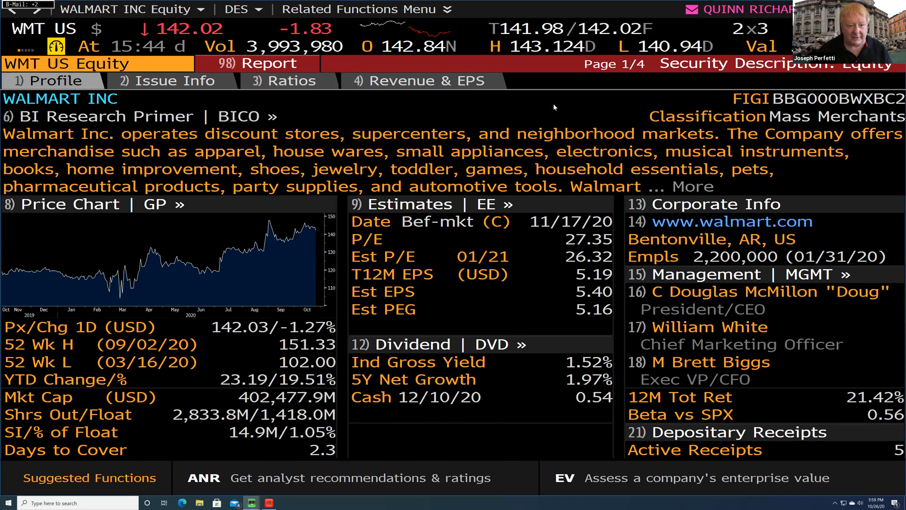
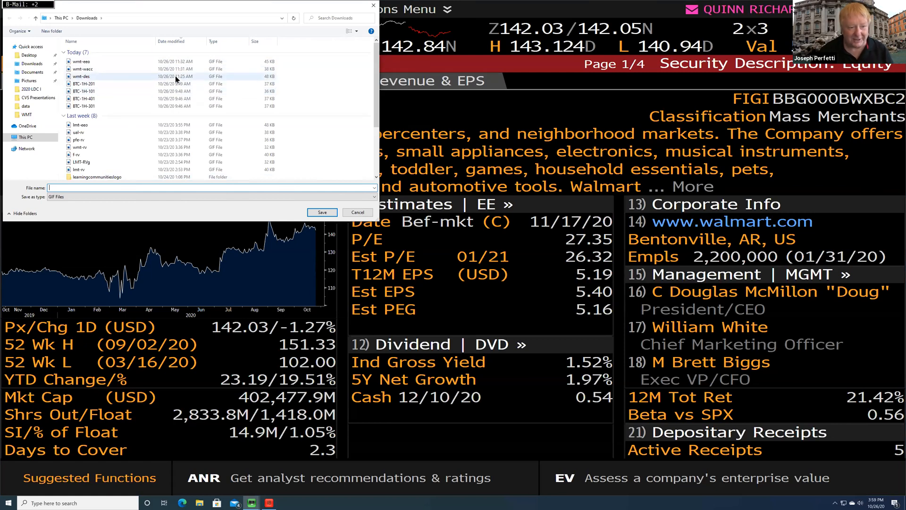
{"action": "left_click", "coordinate": [358, 213]}
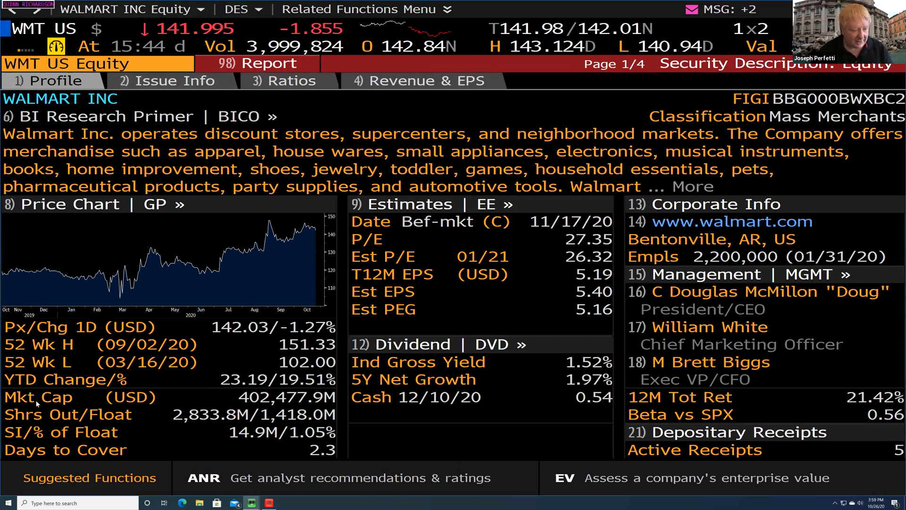
{"action": "mouse_move", "coordinate": [211, 420]}
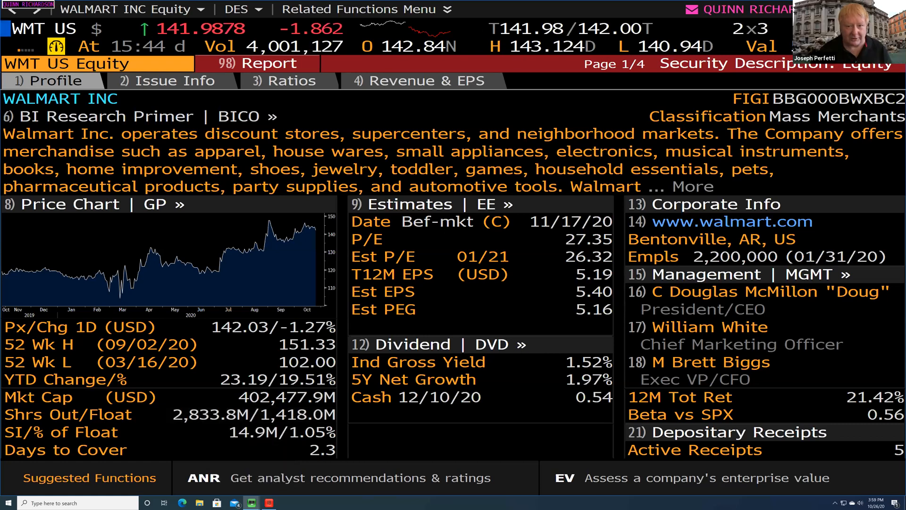
- Switch to Chrome and open the WMT folder in the BMGT443 course files
{"action": "mouse_move", "coordinate": [493, 37]}
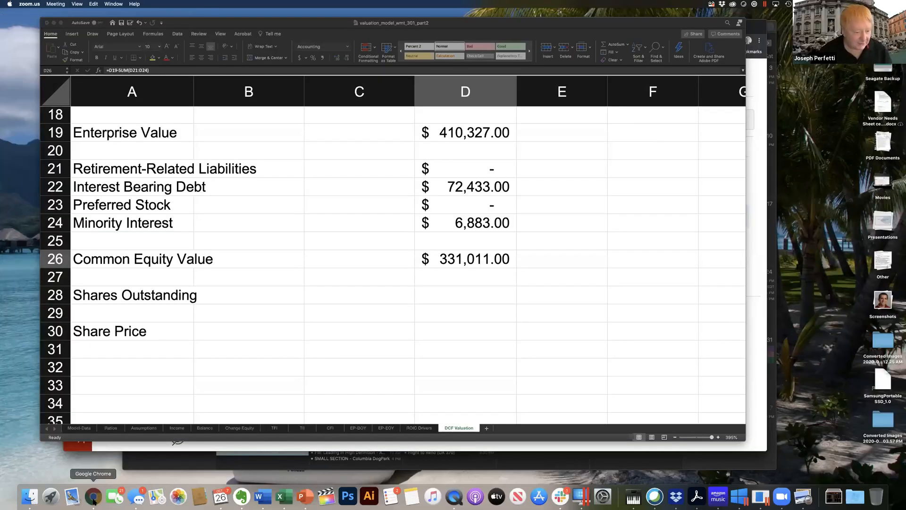
{"action": "left_click", "coordinate": [93, 497]}
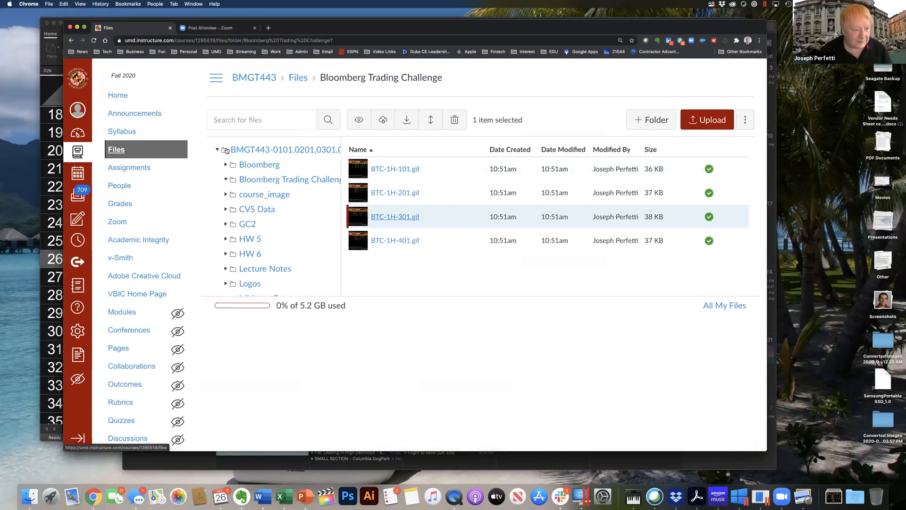
{"action": "left_click", "coordinate": [126, 153]}
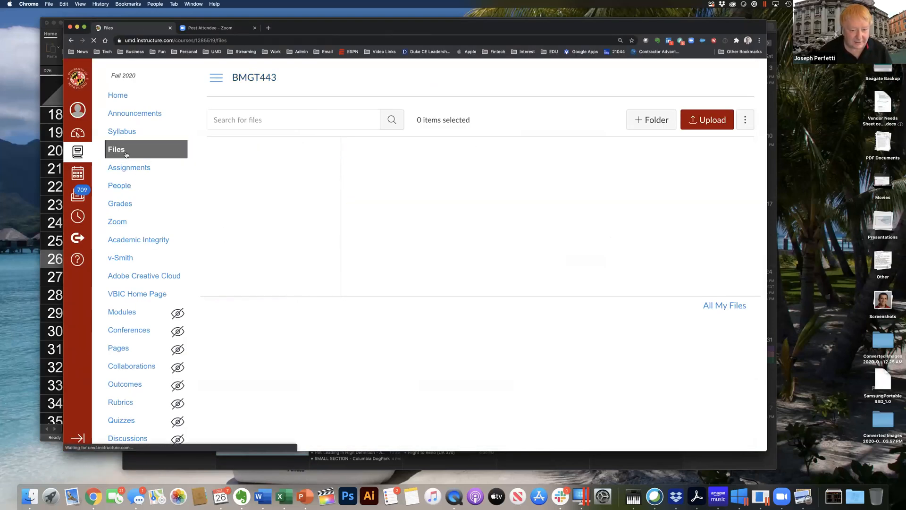
{"action": "scroll", "coordinate": [451, 274], "scroll_direction": "down", "scroll_amount": 5}
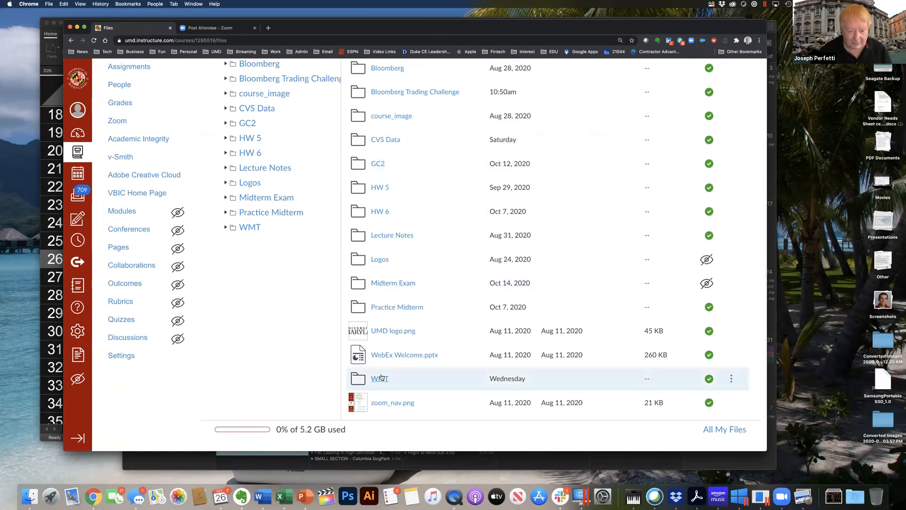
{"action": "left_click", "coordinate": [381, 378]}
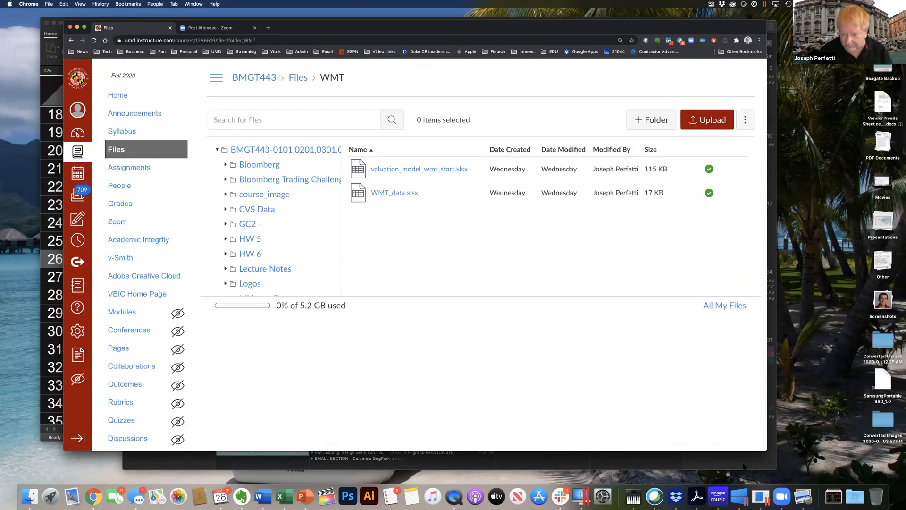
- Try to add wmt-eeo.gif, wmt-wacc.gif and wmt-des.gif to the course's WMT folder directly from the Downloads folder in Finder
{"action": "left_click", "coordinate": [834, 496]}
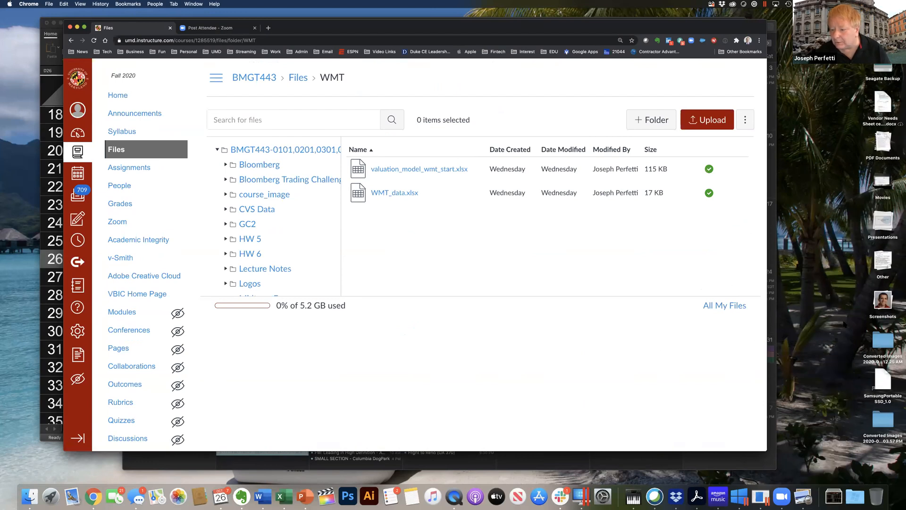
{"action": "left_click", "coordinate": [834, 496]}
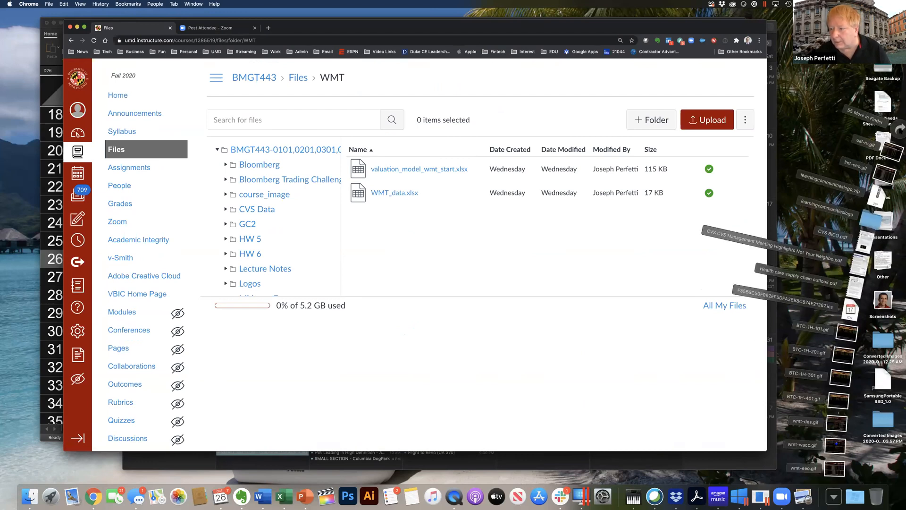
{"action": "left_click", "coordinate": [899, 128]}
{"action": "left_click", "coordinate": [189, 253]}
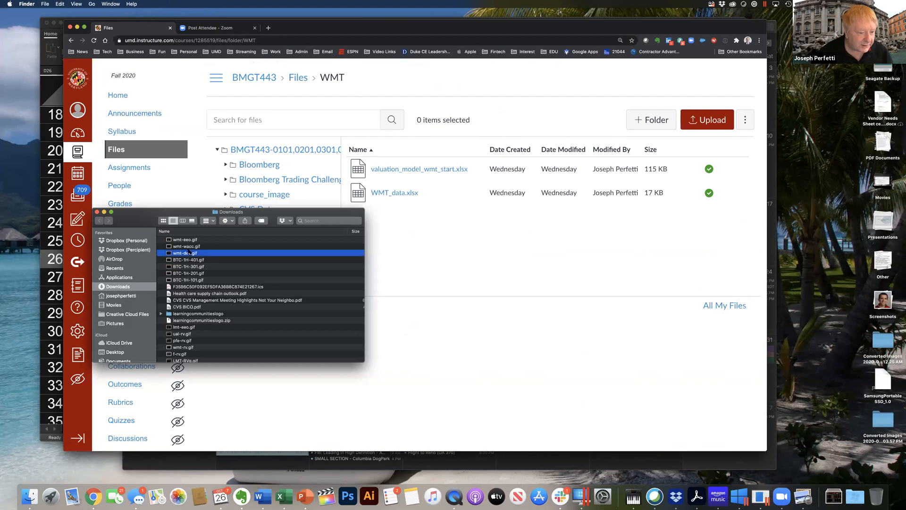
{"action": "left_click", "coordinate": [189, 240], "text": "shift"}
{"action": "left_click_drag", "start_coordinate": [189, 241], "coordinate": [472, 182]}
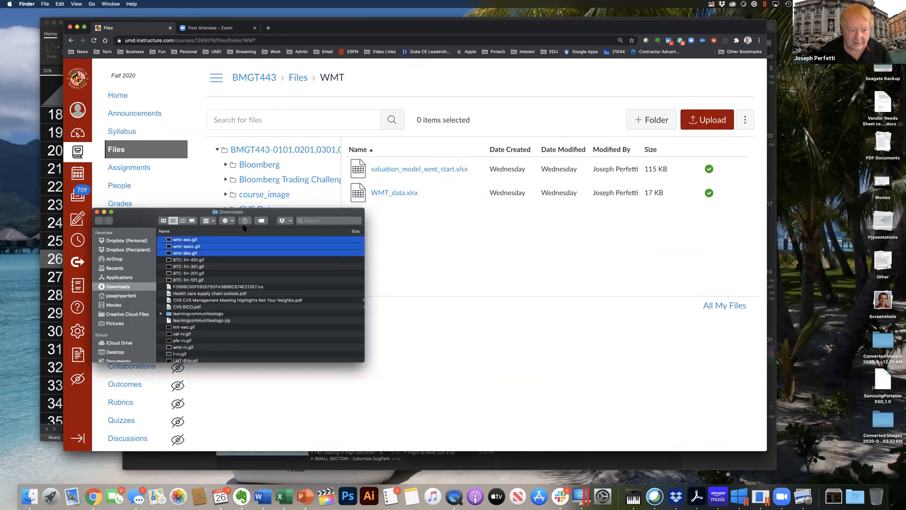
{"action": "left_click_drag", "start_coordinate": [196, 239], "coordinate": [524, 167]}
{"action": "left_click_drag", "start_coordinate": [132, 221], "coordinate": [585, 165]}
- Upload wmt-des.gif, wmt-eeo.gif and wmt-wacc.gif from Downloads to the course's WMT folder
{"action": "left_click", "coordinate": [708, 122]}
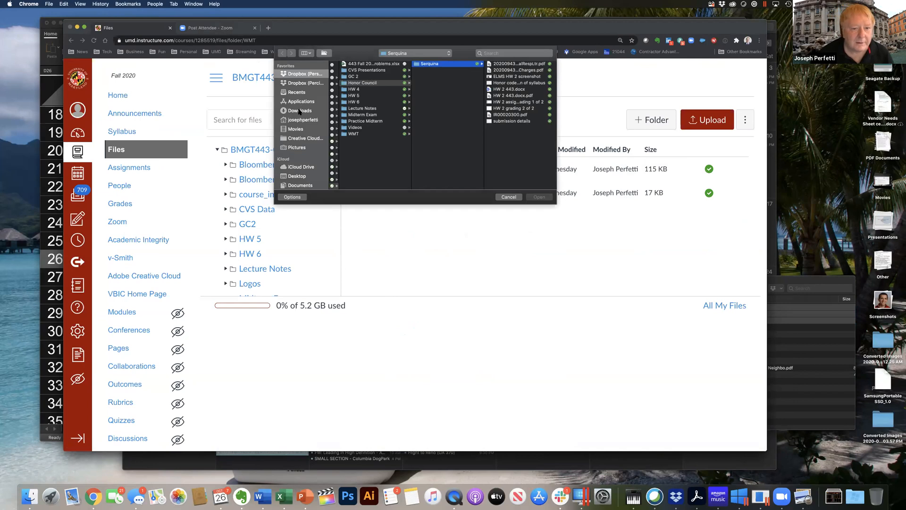
{"action": "left_click", "coordinate": [316, 110]}
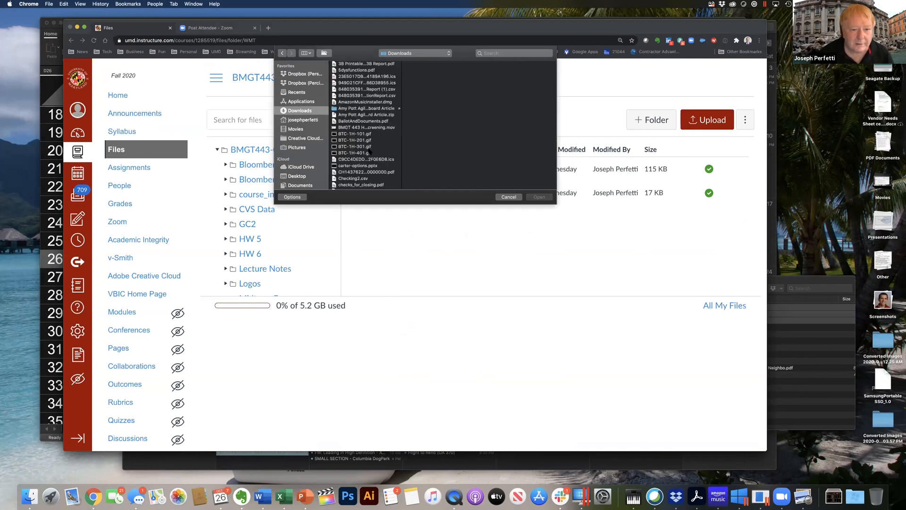
{"action": "scroll", "coordinate": [354, 156], "scroll_direction": "down", "scroll_amount": 15}
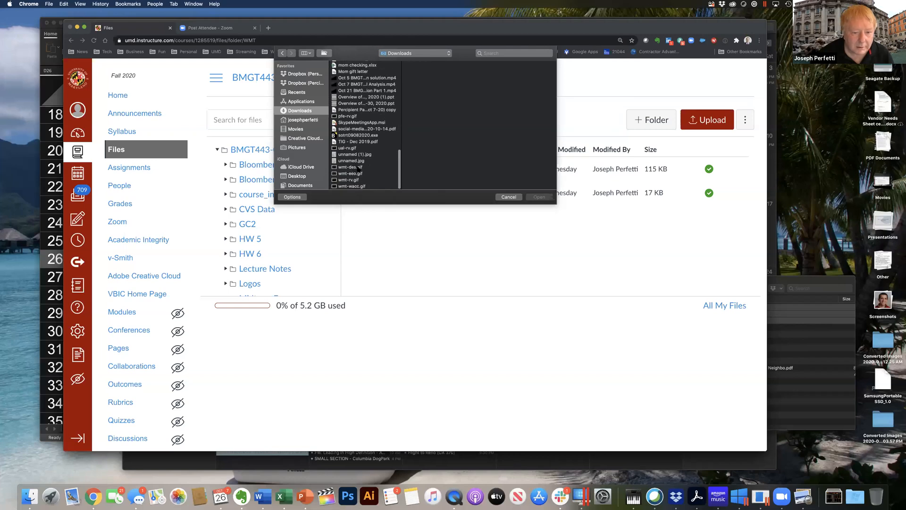
{"action": "left_click", "coordinate": [359, 168]}
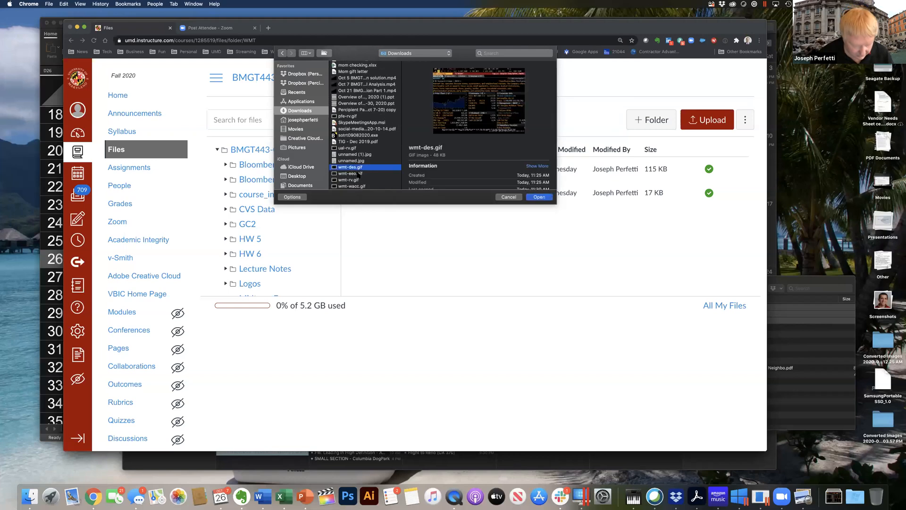
{"action": "left_click", "coordinate": [351, 174], "text": "shift"}
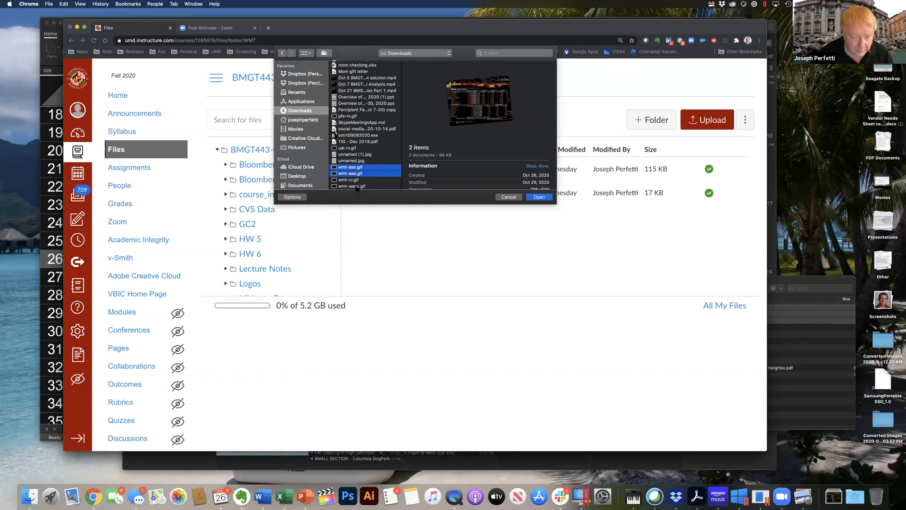
{"action": "left_click", "coordinate": [354, 186], "text": "super"}
{"action": "left_click", "coordinate": [544, 198]}
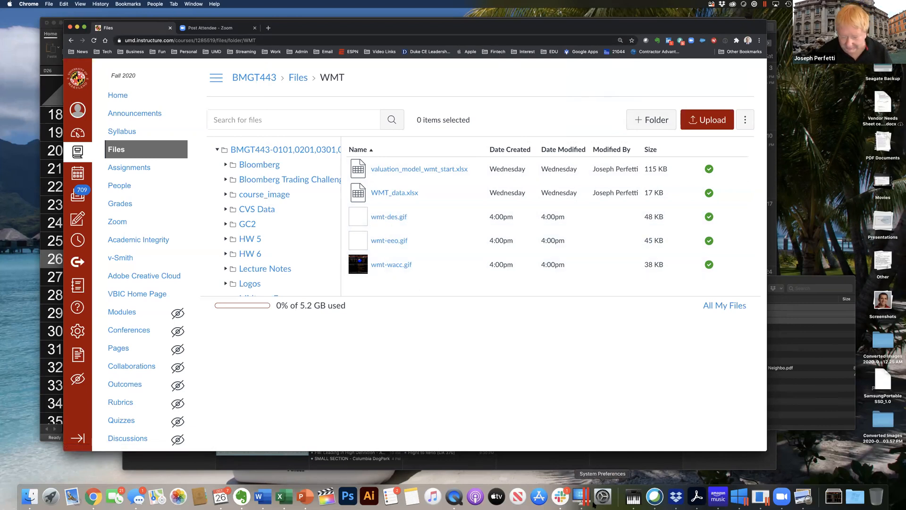
- Open wmt-des.gif from the Downloads folder in Preview and enlarge its window to read Walmart's shares outstanding
{"action": "left_click", "coordinate": [284, 496]}
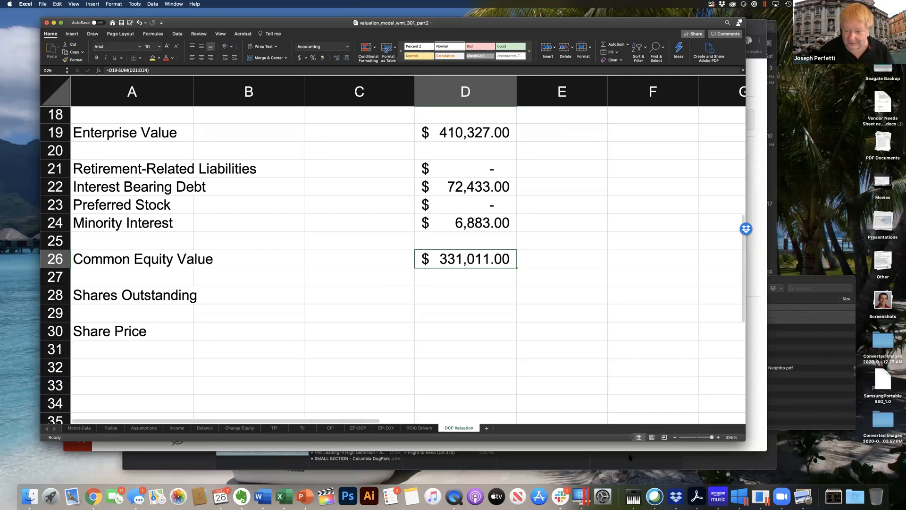
{"action": "left_click", "coordinate": [28, 496]}
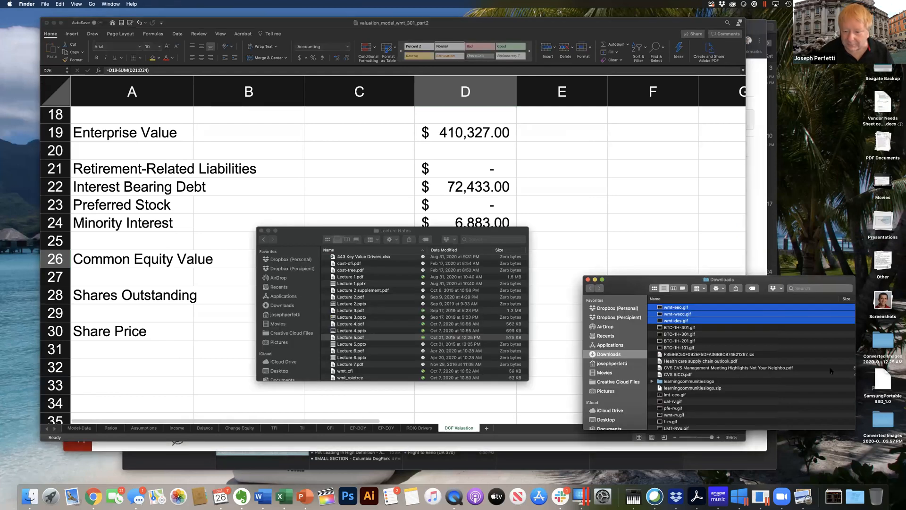
{"action": "left_click", "coordinate": [735, 333]}
{"action": "double_click", "coordinate": [679, 320]}
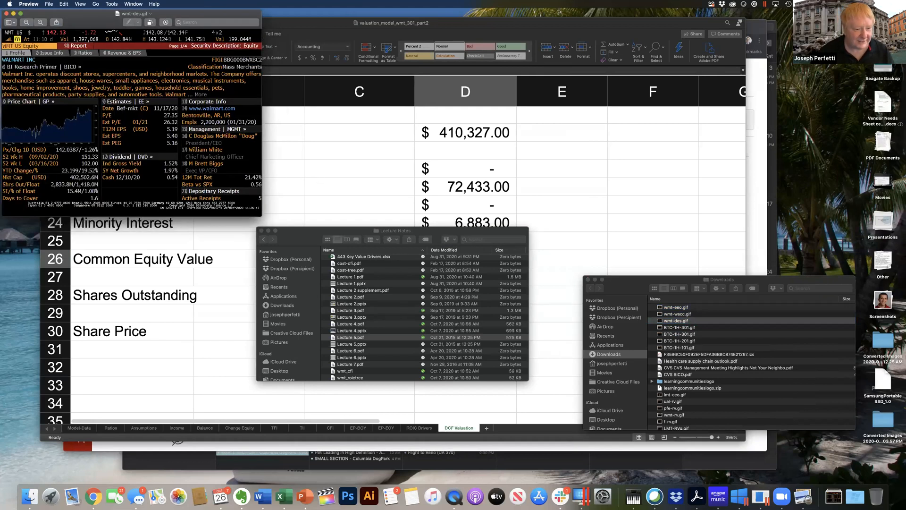
{"action": "left_click_drag", "start_coordinate": [262, 216], "coordinate": [612, 374]}
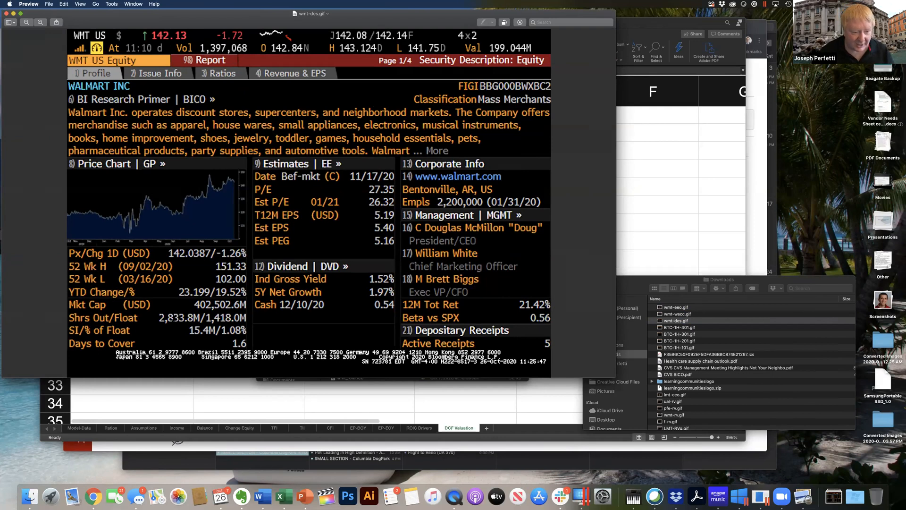
- Return to the Excel valuation model and enter the label Shares Oustanding in A9 of the Assumptions sheet
{"action": "left_click", "coordinate": [241, 391]}
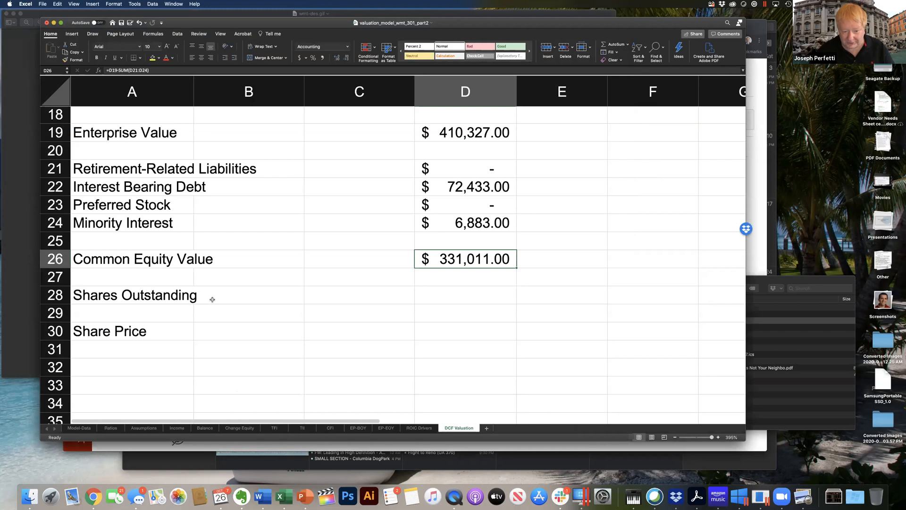
{"action": "left_click", "coordinate": [439, 292]}
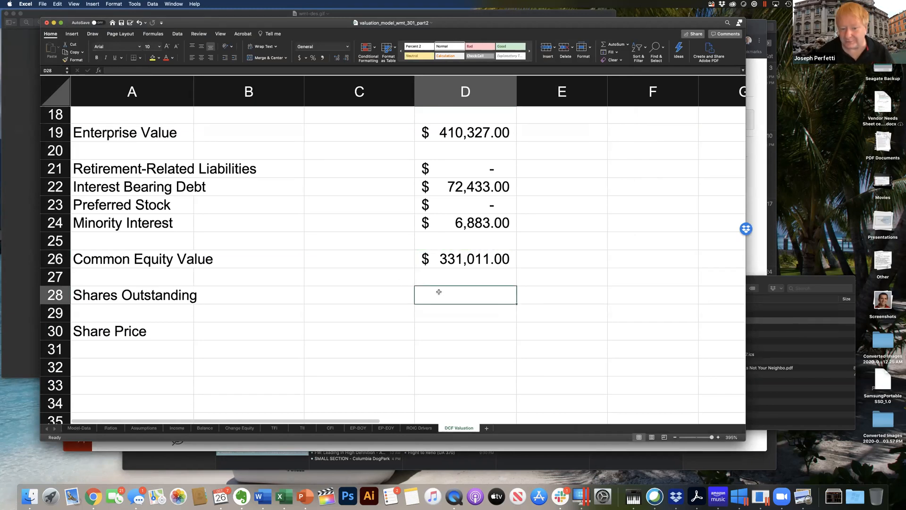
{"action": "left_click", "coordinate": [146, 429]}
{"action": "left_click", "coordinate": [75, 190]}
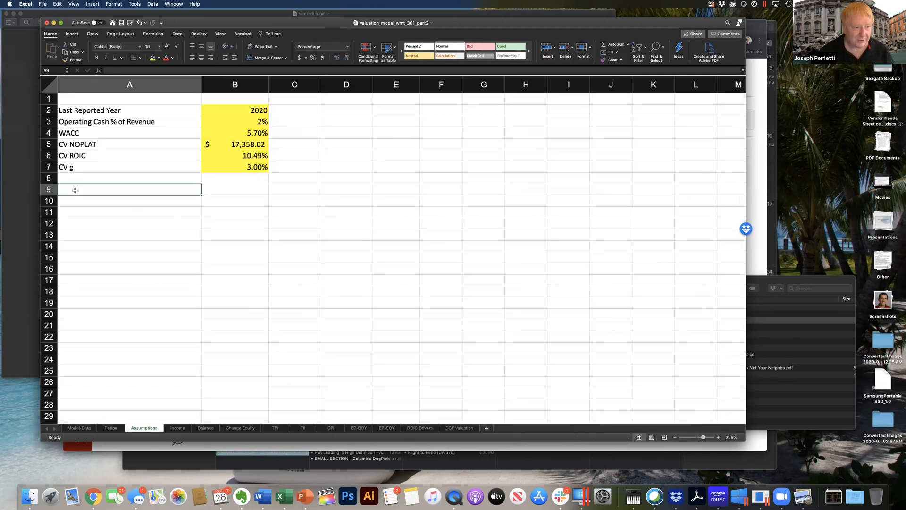
{"action": "type", "text": "Sh"}
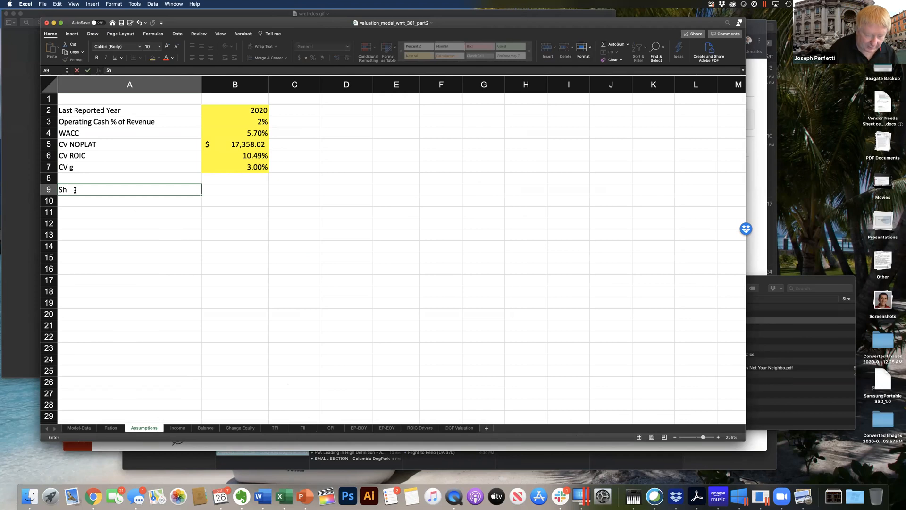
{"action": "type", "text": "ares Oustanding"}
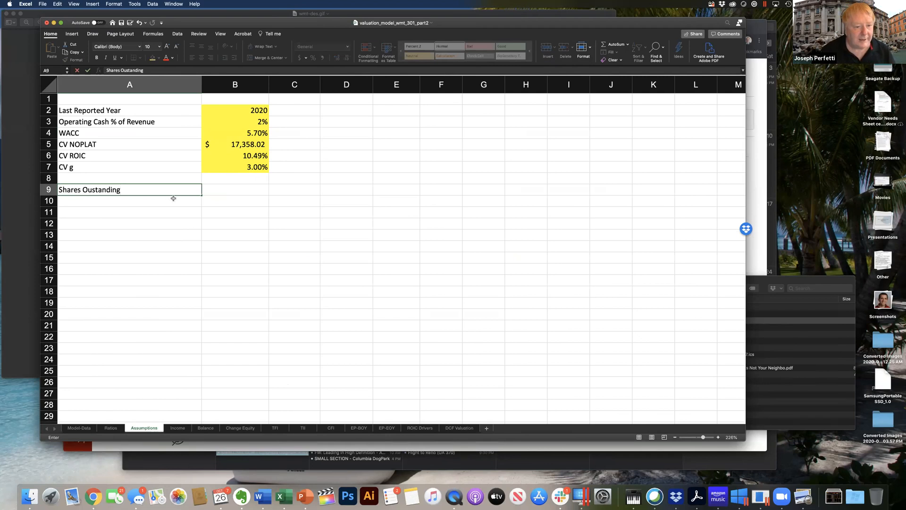
- Fill B9 of the Assumptions sheet with yellow and enter 2833.8 from wmt-des.gif as the shares outstanding
{"action": "left_click", "coordinate": [226, 194]}
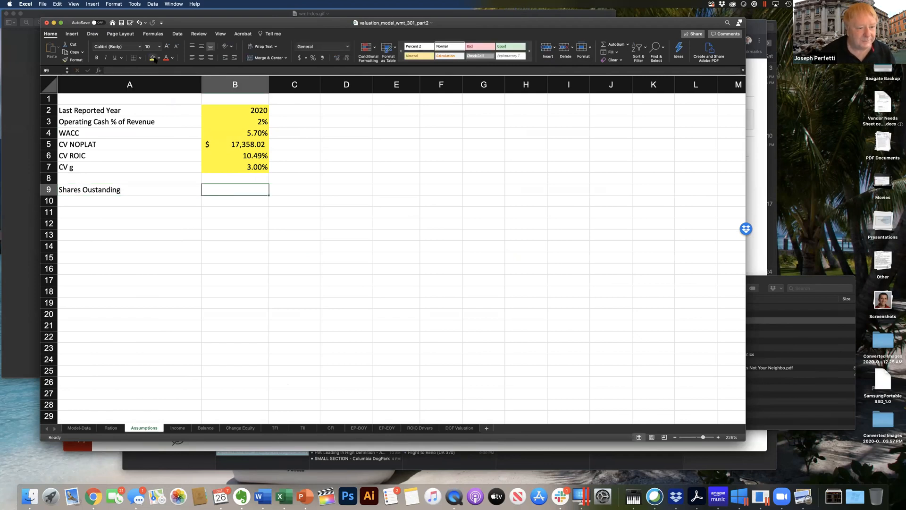
{"action": "left_click", "coordinate": [153, 57]}
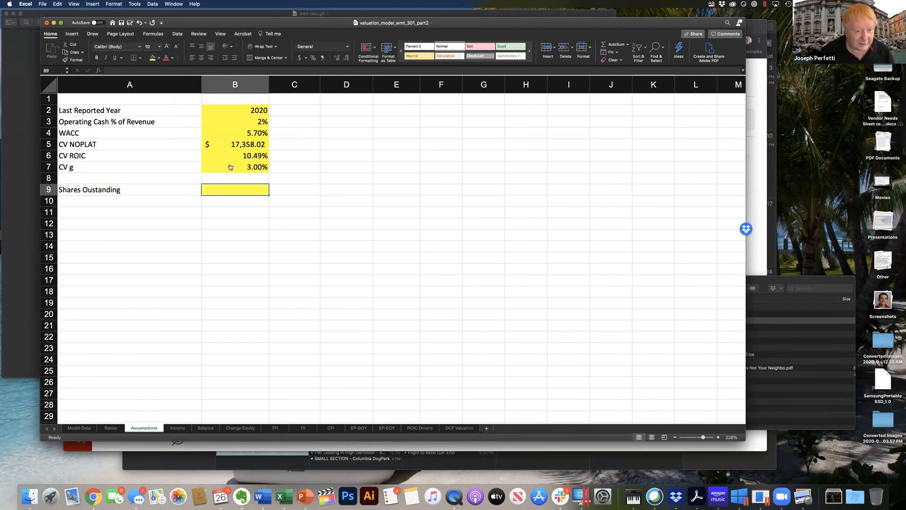
{"action": "key", "text": "super+Tab"}
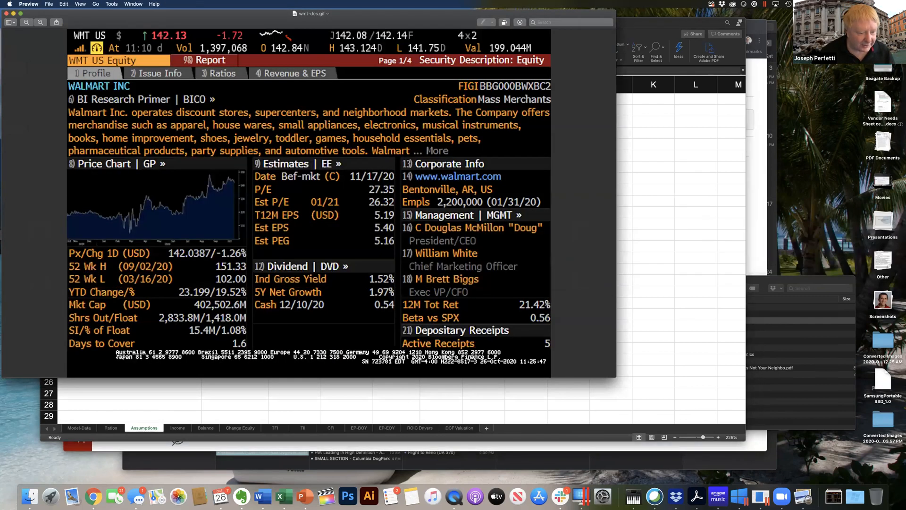
{"action": "key", "text": "super+Tab"}
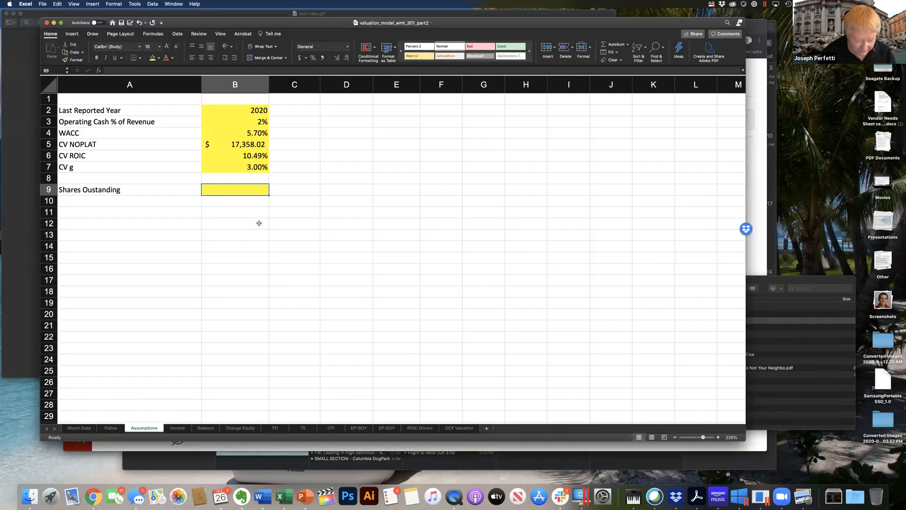
{"action": "type", "text": "2833.8"}
{"action": "key", "text": "Return"}
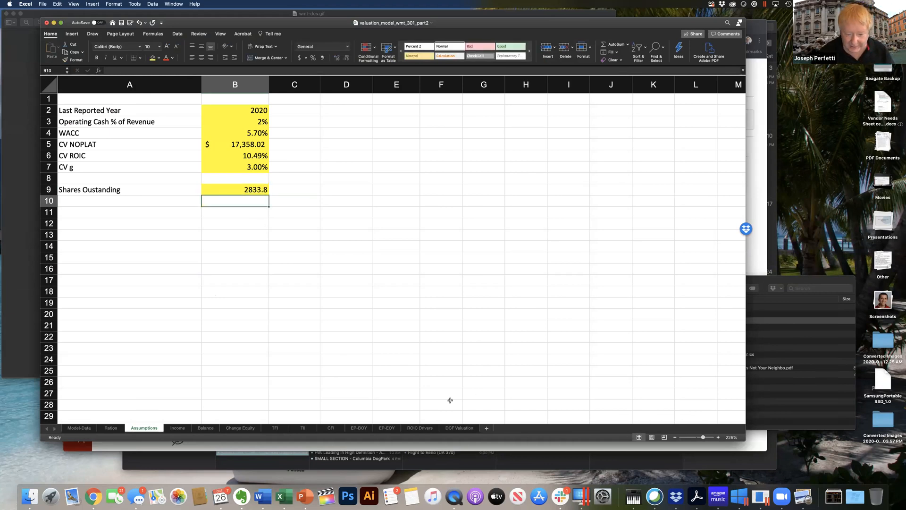
- Link Shares Outstanding in D28 of the DCF Valuation sheet to Assumptions B9 and apply the comma number format with two decimals
{"action": "left_click", "coordinate": [459, 428]}
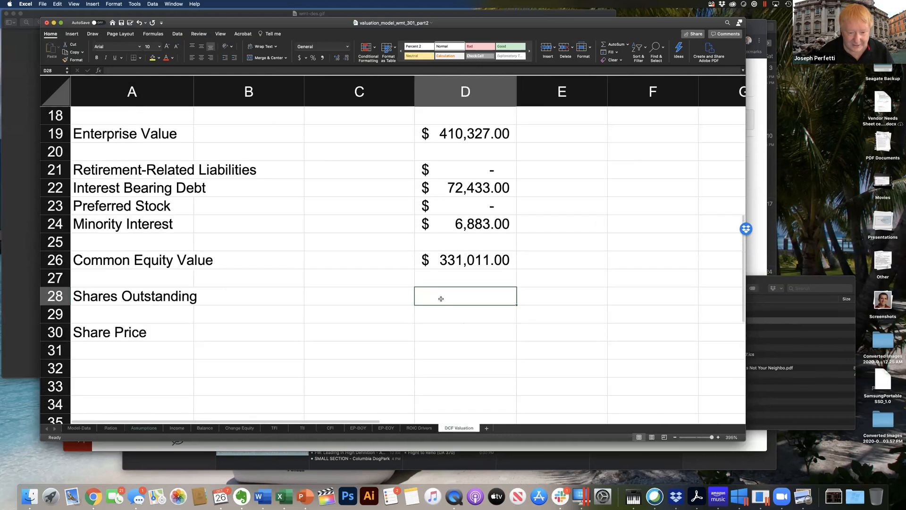
{"action": "type", "text": "="}
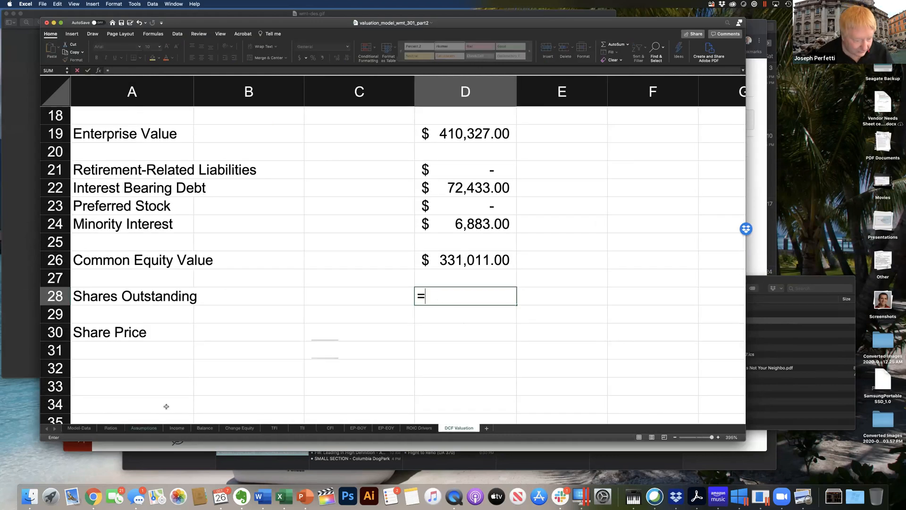
{"action": "left_click", "coordinate": [139, 428]}
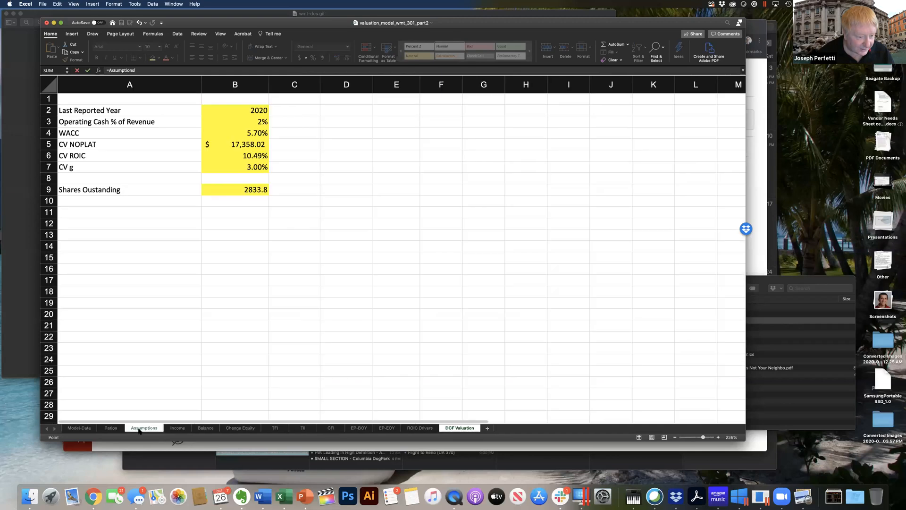
{"action": "left_click", "coordinate": [253, 189]}
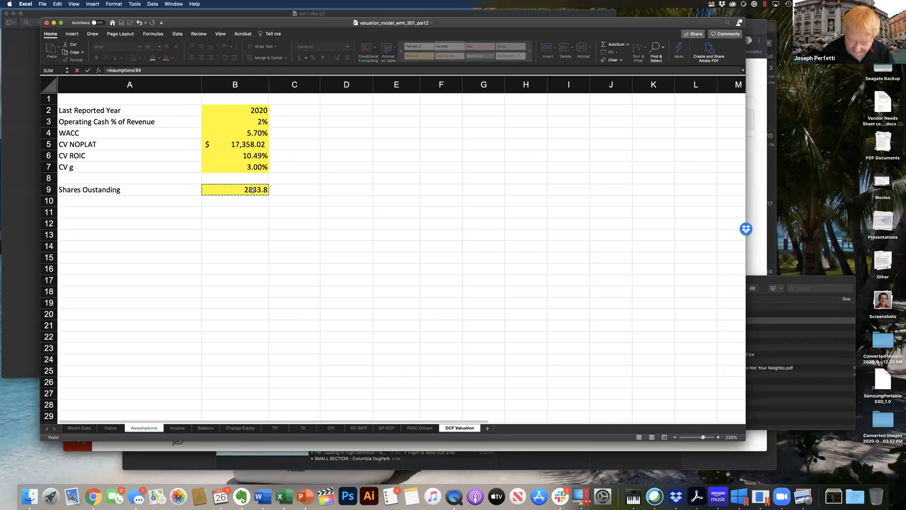
{"action": "key", "text": "Return"}
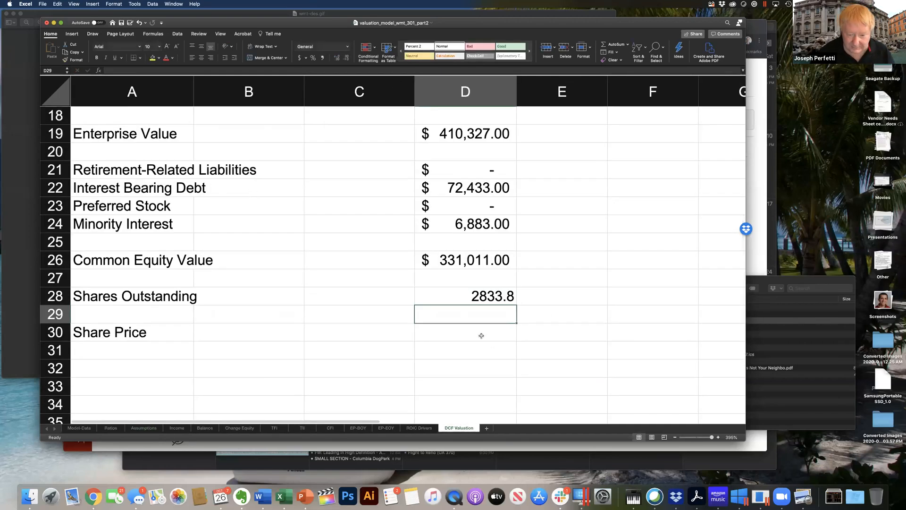
{"action": "left_click", "coordinate": [481, 336]}
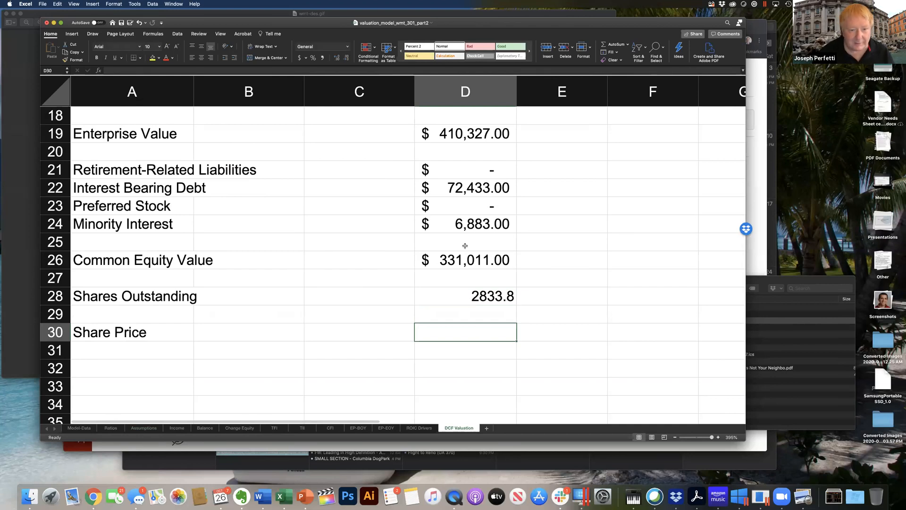
{"action": "key", "text": "Up"}
{"action": "key", "text": "Up"}
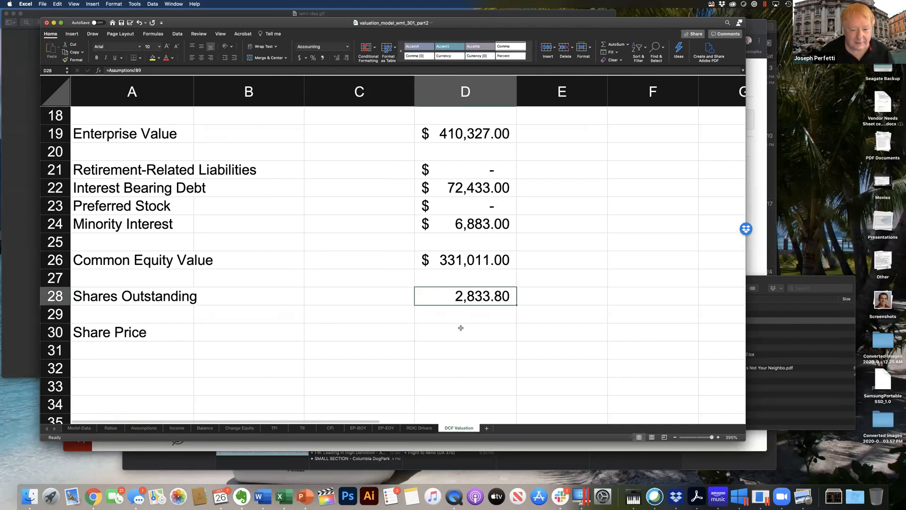
- Calculate Share Price in D30 by dividing Common Equity Value in D26 by Shares Outstanding in D28
{"action": "key", "text": "Down"}
{"action": "key", "text": "Down"}
{"action": "type", "text": "="}
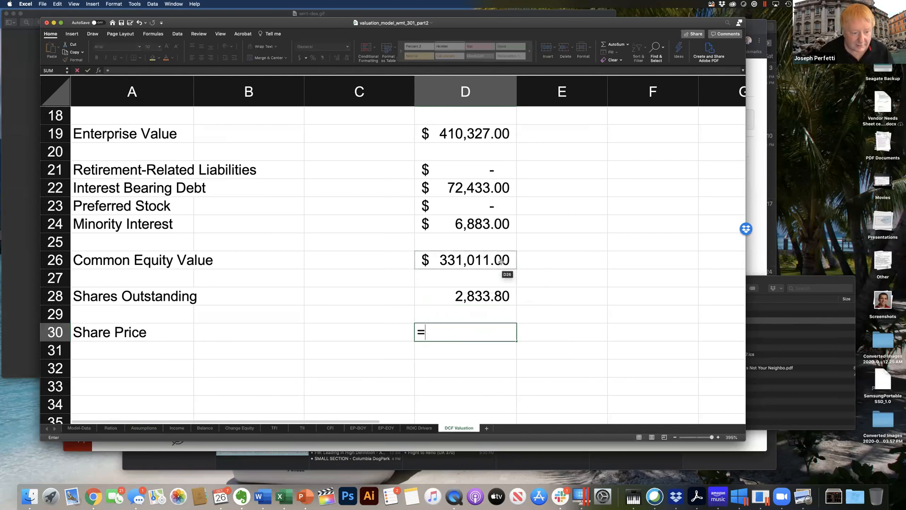
{"action": "left_click", "coordinate": [501, 261]}
{"action": "type", "text": "/"}
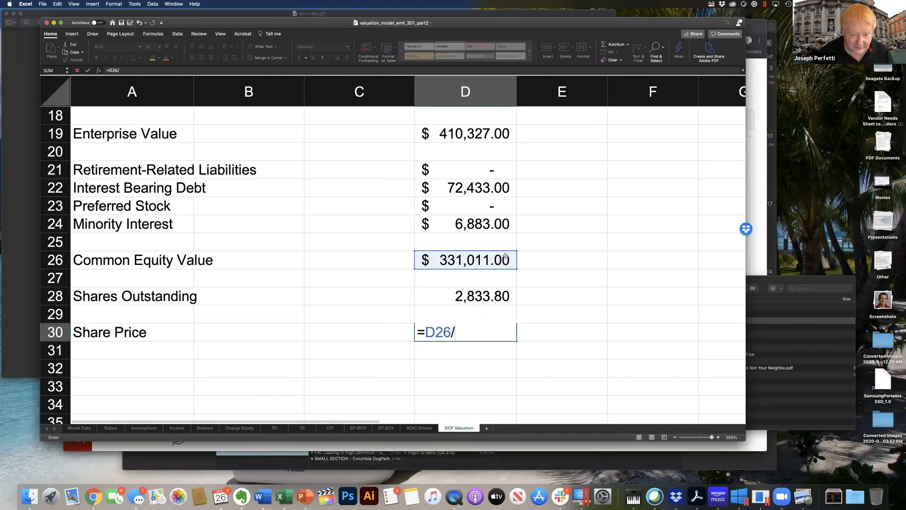
{"action": "left_click", "coordinate": [461, 299]}
{"action": "key", "text": "Return"}
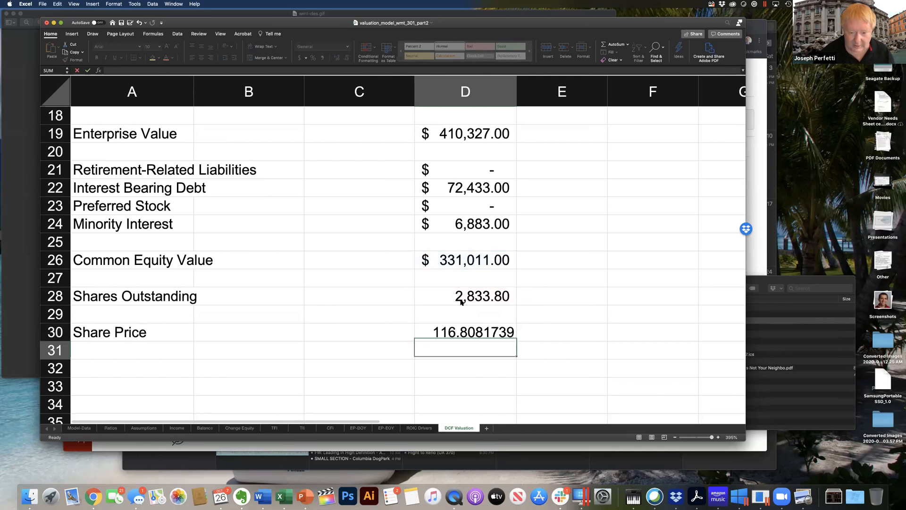
- Format the share price in D30 as dollar accounting with two decimals and save the workbook
{"action": "left_click", "coordinate": [428, 333]}
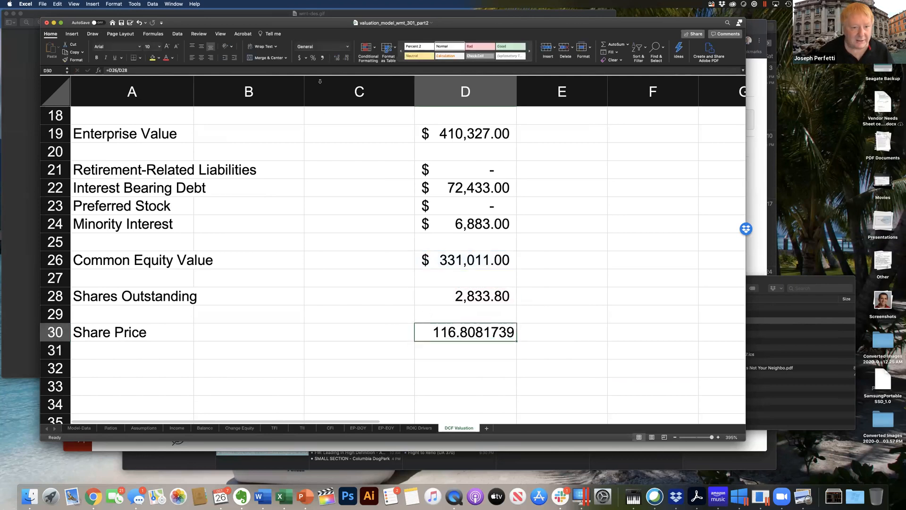
{"action": "left_click", "coordinate": [299, 57]}
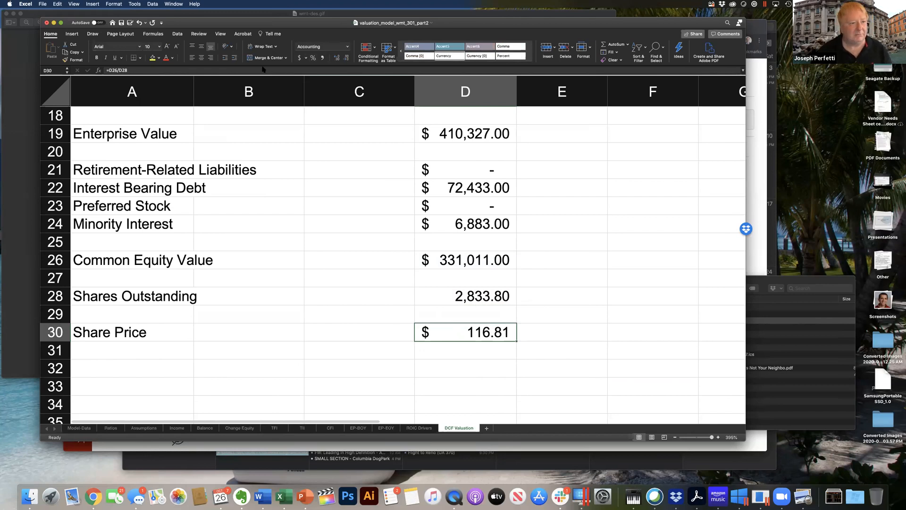
{"action": "left_click", "coordinate": [122, 22]}
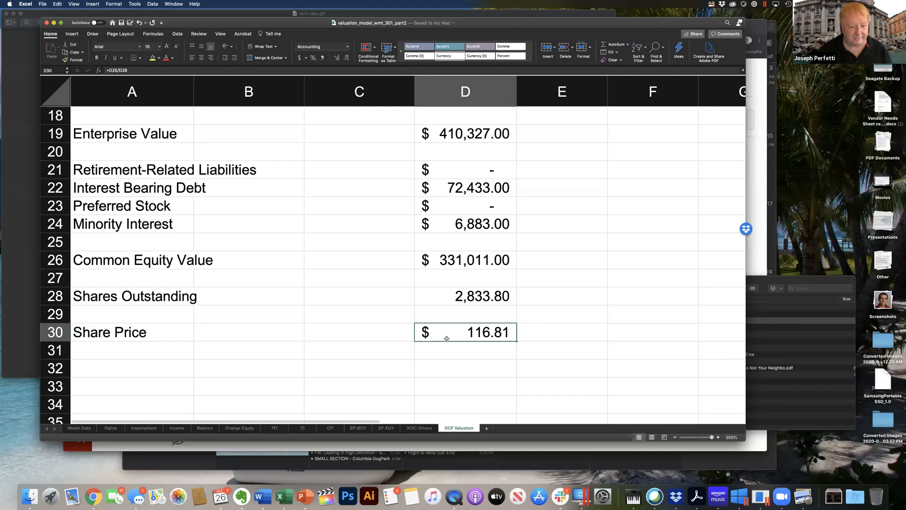
- Go back to the Assumptions sheet and review the shares outstanding input in B9
{"action": "left_click", "coordinate": [111, 428]}
{"action": "left_click", "coordinate": [79, 428]}
{"action": "left_click", "coordinate": [111, 428]}
{"action": "left_click", "coordinate": [144, 428]}
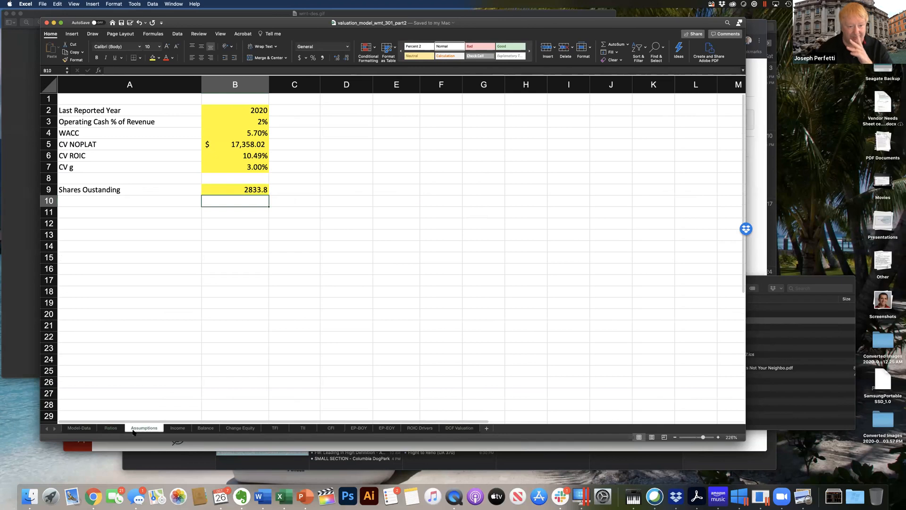
{"action": "left_click", "coordinate": [252, 190]}
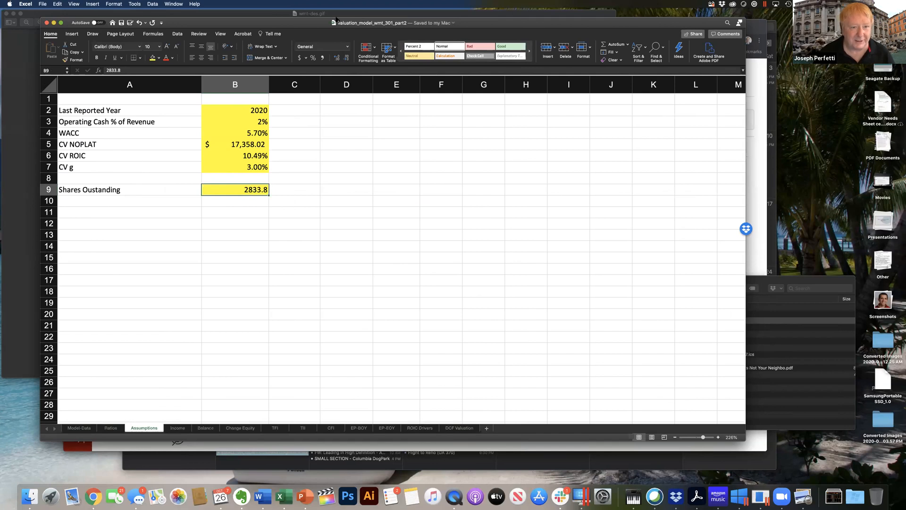
- Move the workbook window to uncover the stock quote behind it and view the share price on the DCF Valuation sheet
{"action": "left_click_drag", "start_coordinate": [315, 23], "coordinate": [373, 43]}
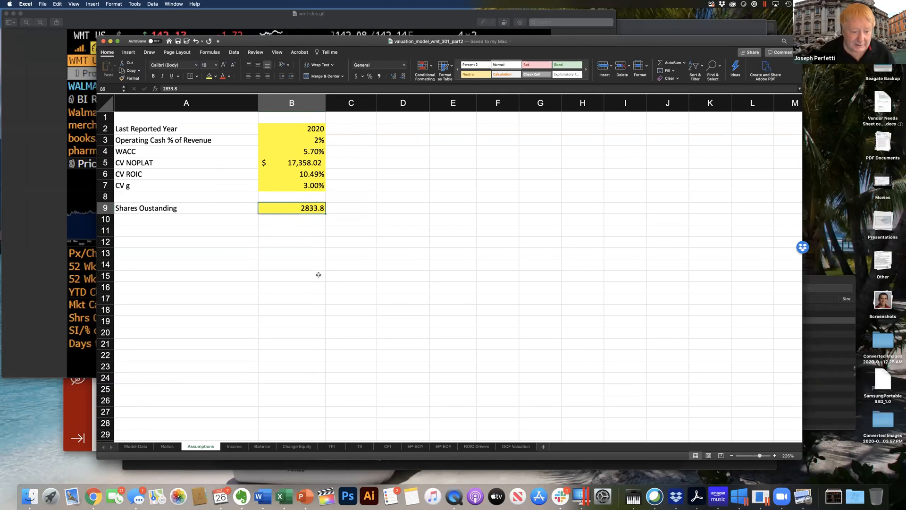
{"action": "left_click", "coordinate": [517, 446]}
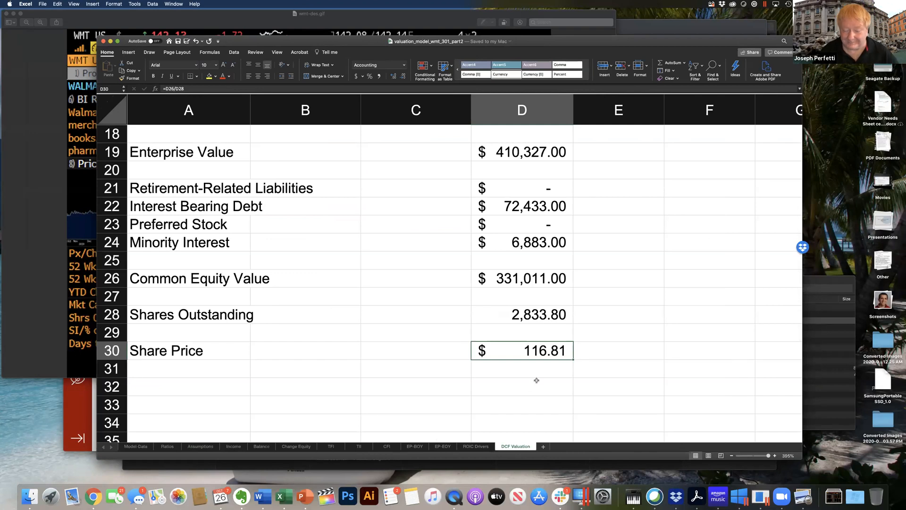
- Label cell F26 on the Ratios sheet "Observed Share Price"
{"action": "left_click", "coordinate": [173, 449]}
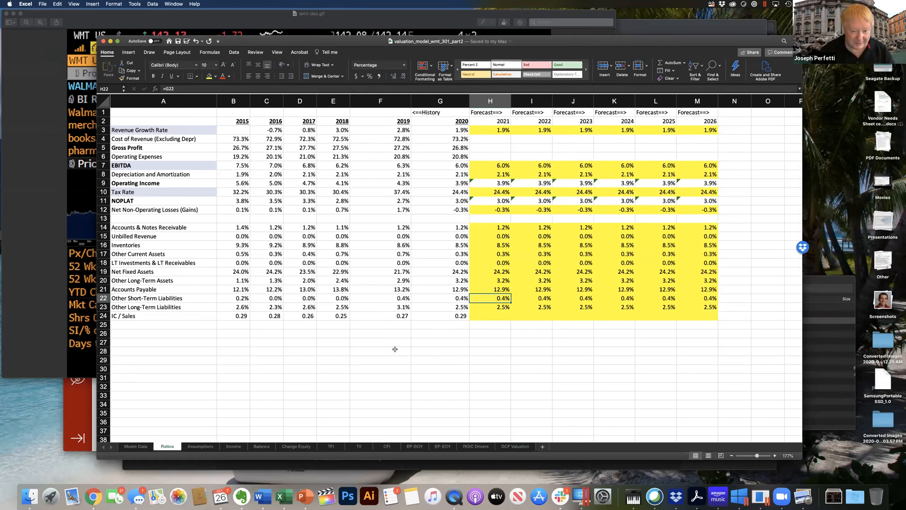
{"action": "left_click", "coordinate": [359, 334]}
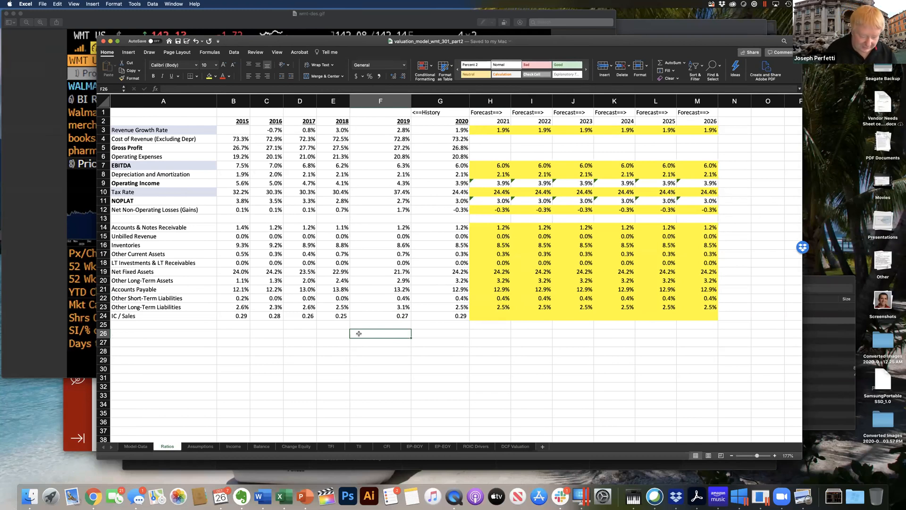
{"action": "type", "text": "Observe"}
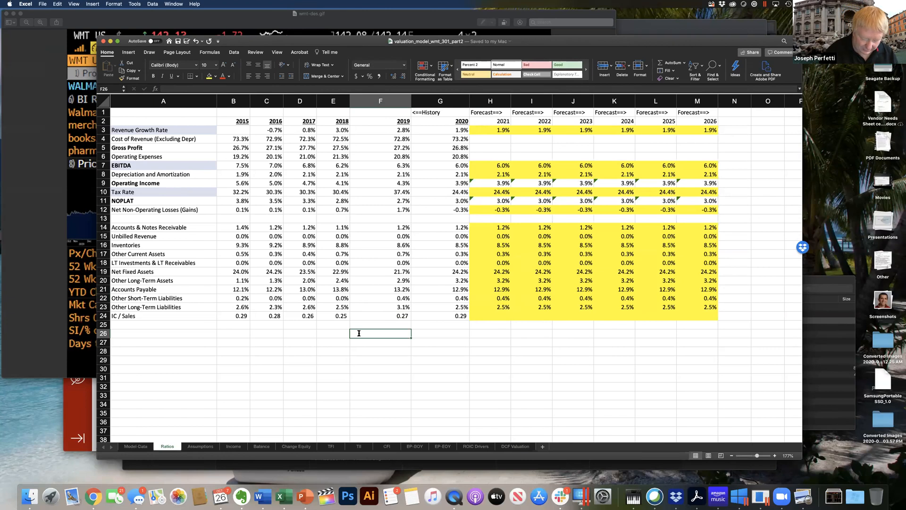
{"action": "type", "text": "d Share"}
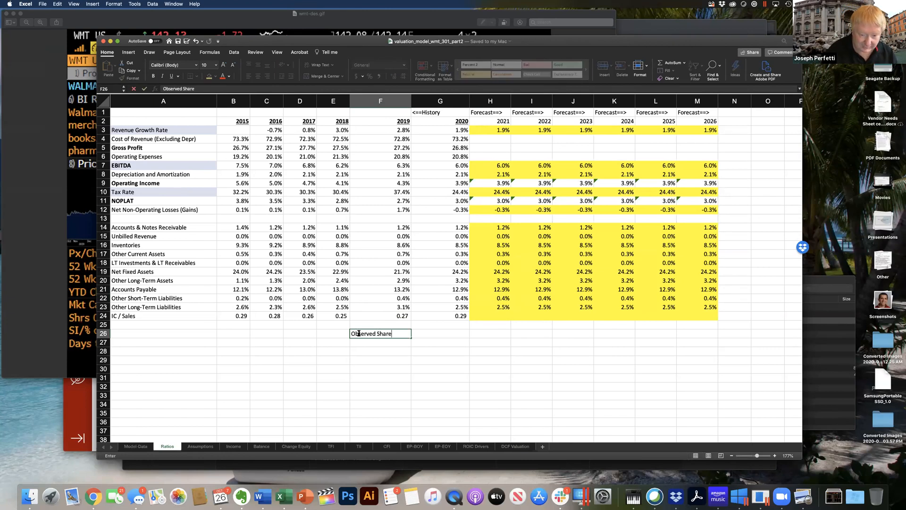
{"action": "type", "text": " Price"}
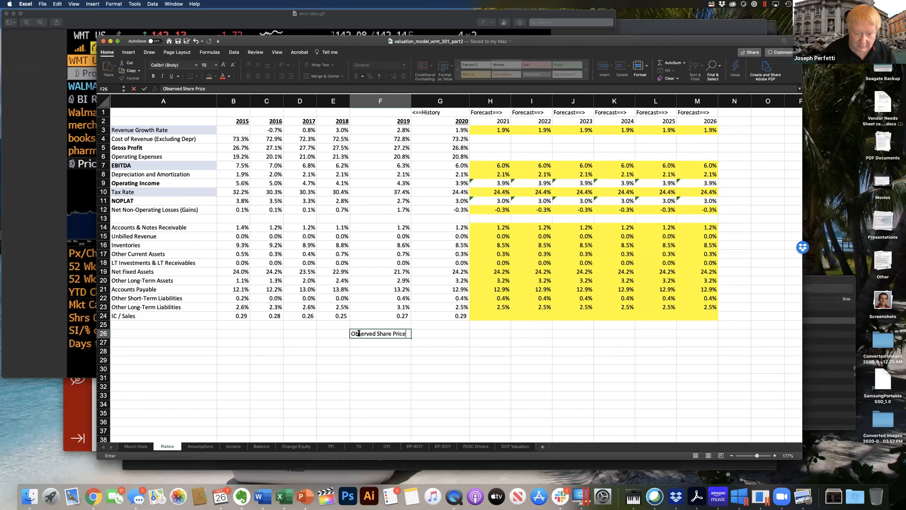
{"action": "key", "text": "Tab"}
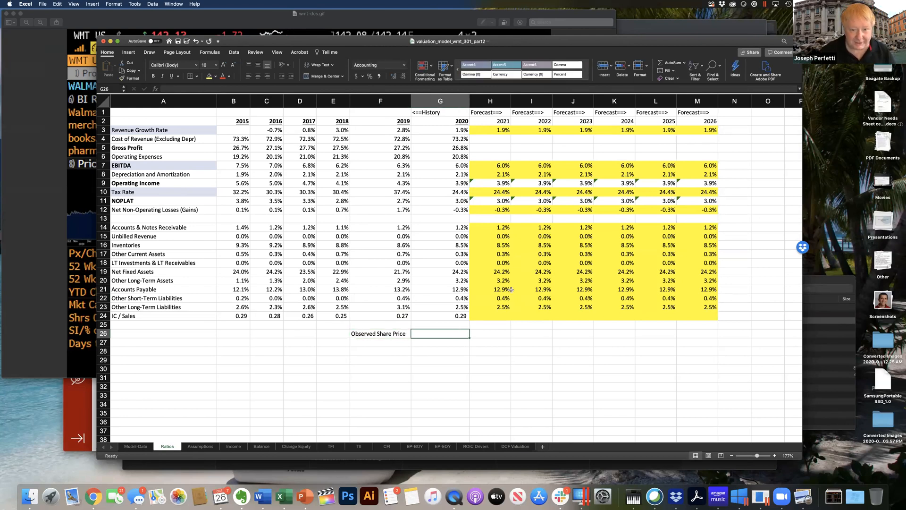
- Fill cell G26 with yellow and enter 142.13 as the observed share price
{"action": "left_click", "coordinate": [209, 76]}
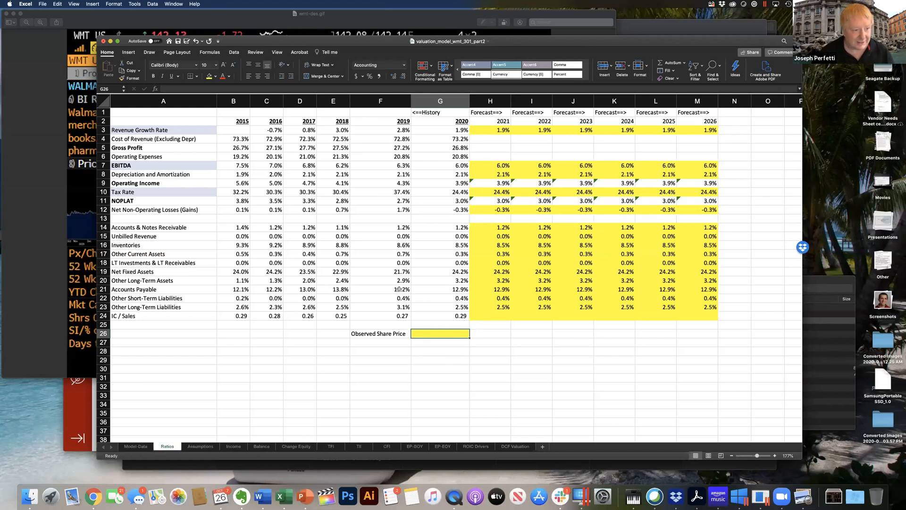
{"action": "left_click", "coordinate": [171, 28]}
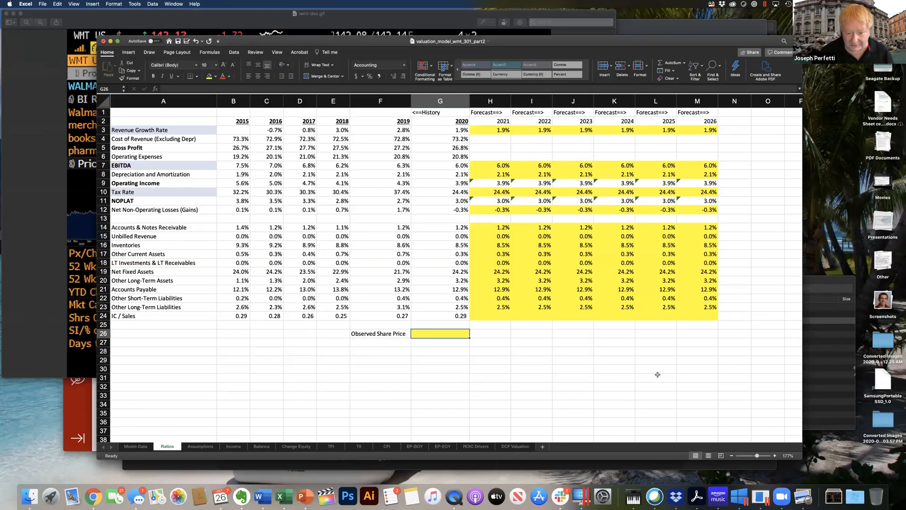
{"action": "left_click", "coordinate": [659, 378]}
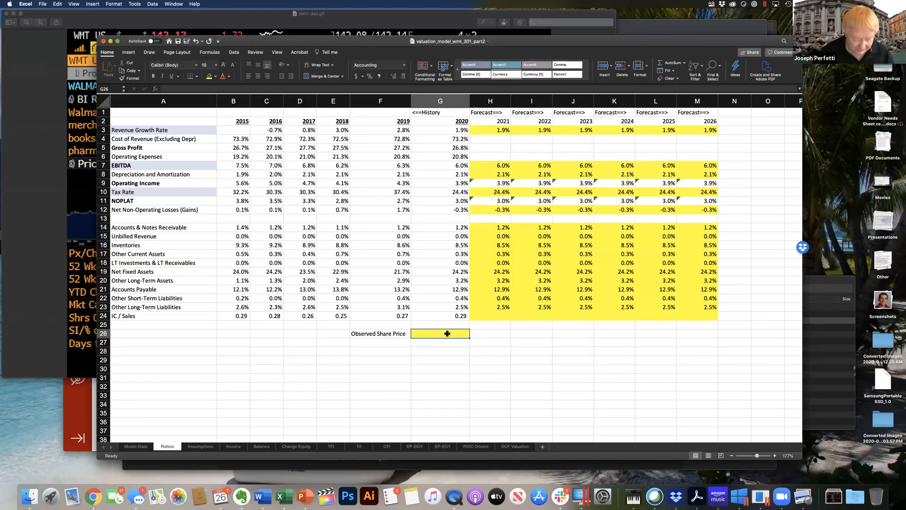
{"action": "type", "text": "142.13"}
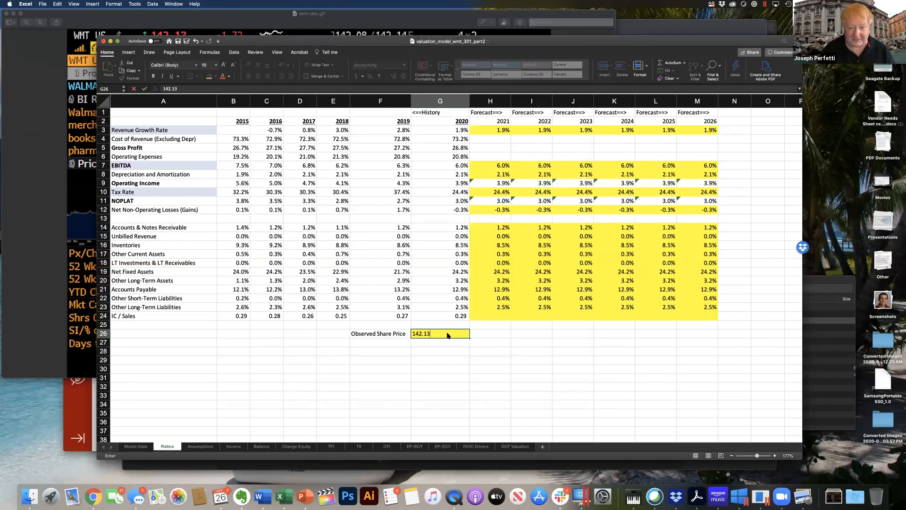
{"action": "key", "text": "Return"}
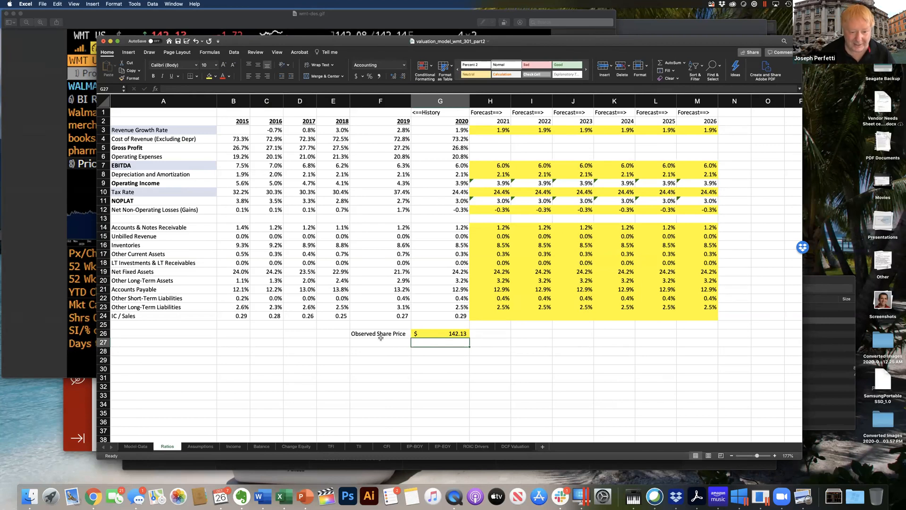
- Label cell F27 "Model Share Price" and link G27 to the share price in D30 of the DCF Valuation sheet
{"action": "left_click", "coordinate": [377, 341]}
{"action": "type", "text": "Model Share Price"}
{"action": "key", "text": "Return"}
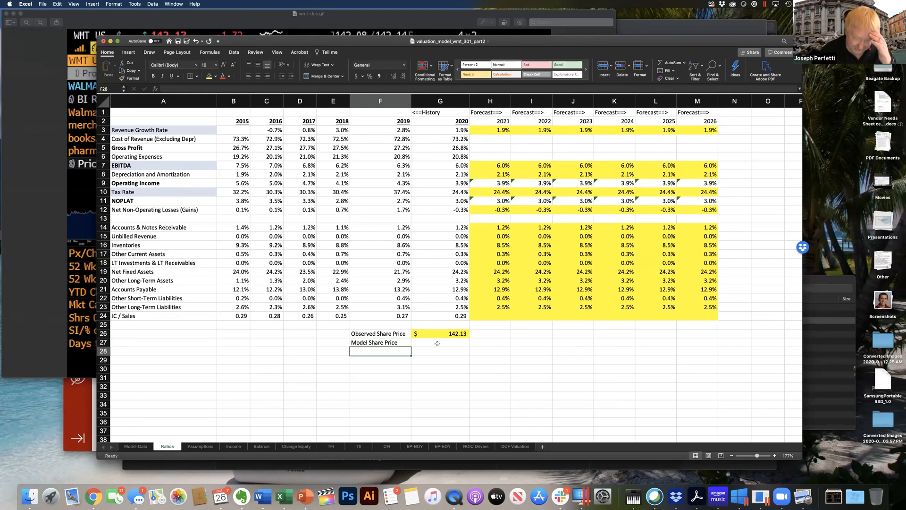
{"action": "left_click", "coordinate": [437, 344]}
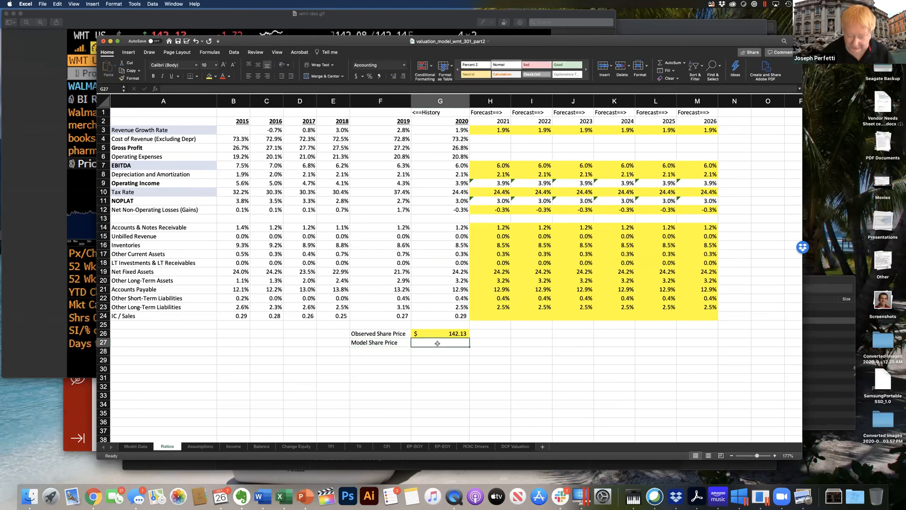
{"action": "type", "text": "="}
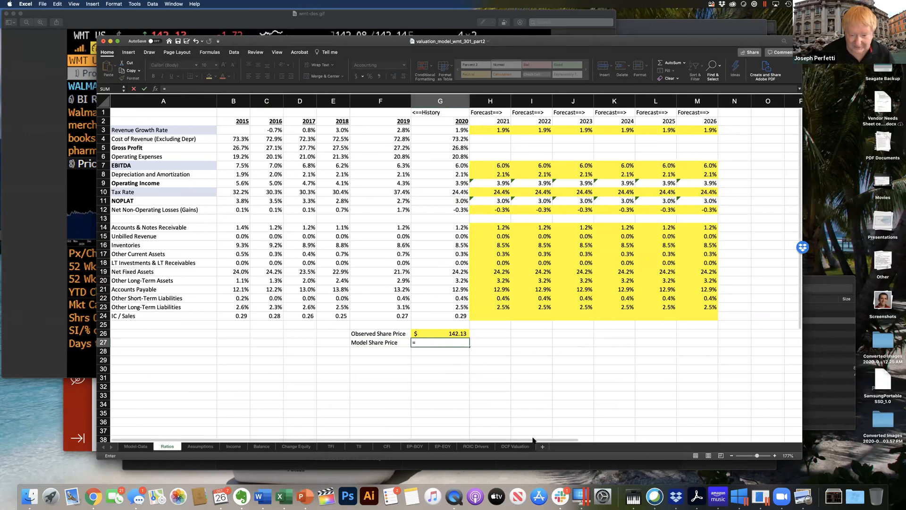
{"action": "left_click", "coordinate": [515, 446]}
{"action": "left_click", "coordinate": [549, 351]}
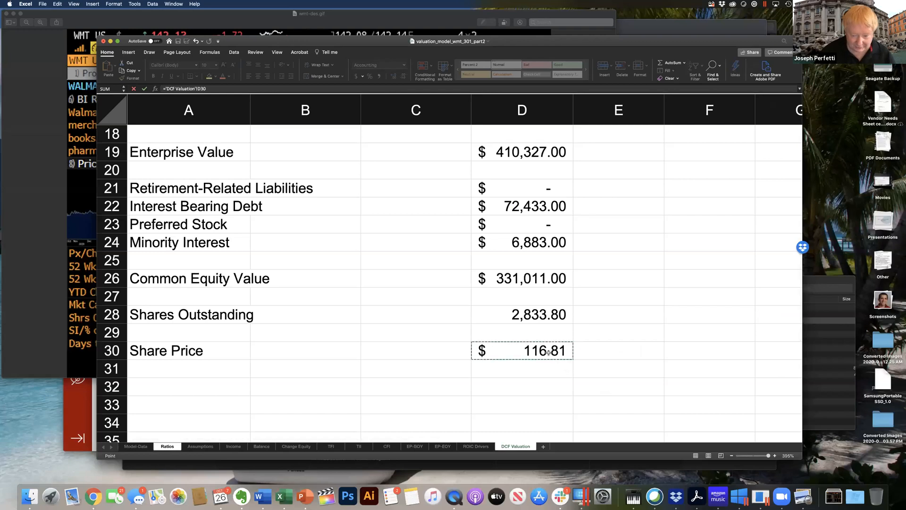
{"action": "key", "text": "Return"}
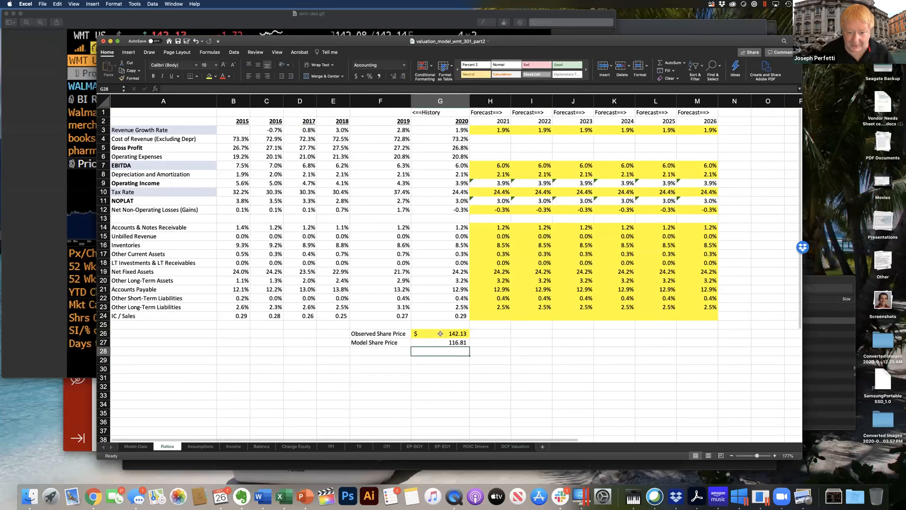
- Compare the observed and model share prices, and examine the operating value, non-operating value and free cash flow on the DCF Valuation sheet
{"action": "left_click_drag", "start_coordinate": [440, 336], "coordinate": [440, 343]}
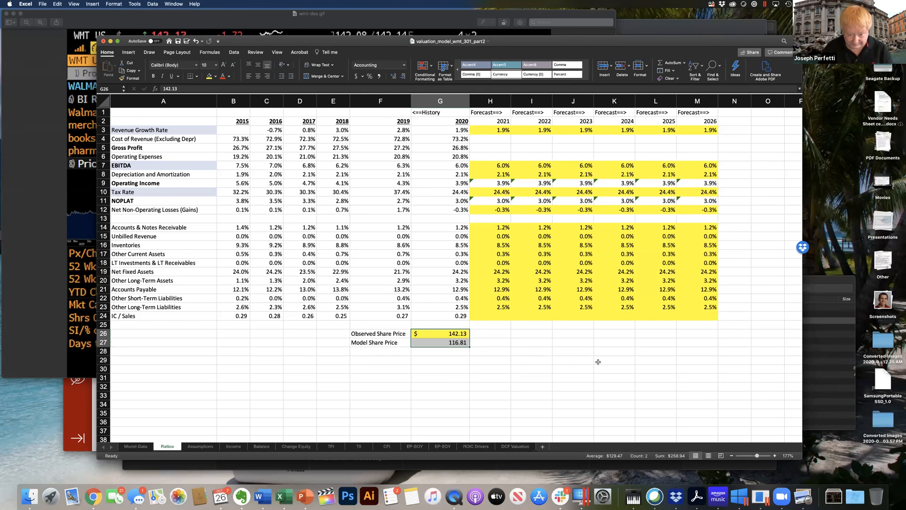
{"action": "left_click", "coordinate": [515, 446]}
{"action": "scroll", "coordinate": [567, 392], "scroll_direction": "up", "scroll_amount": 10}
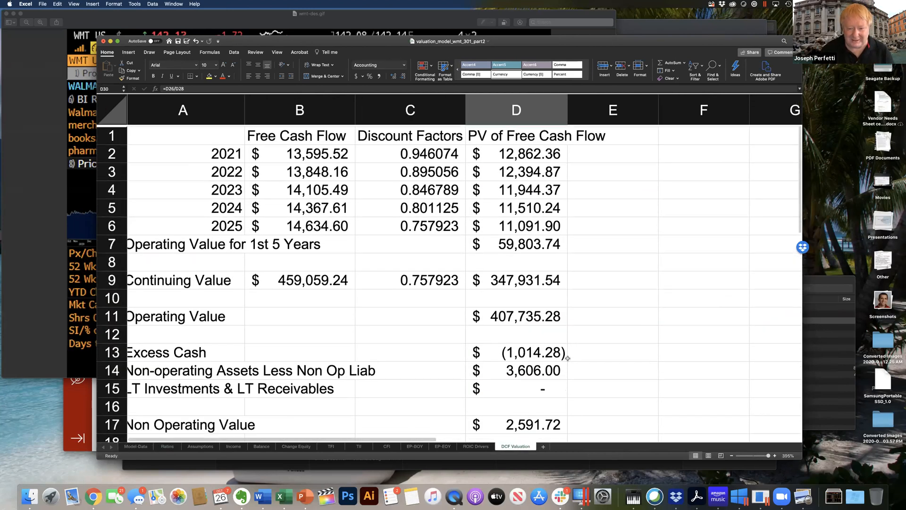
{"action": "left_click", "coordinate": [112, 315]}
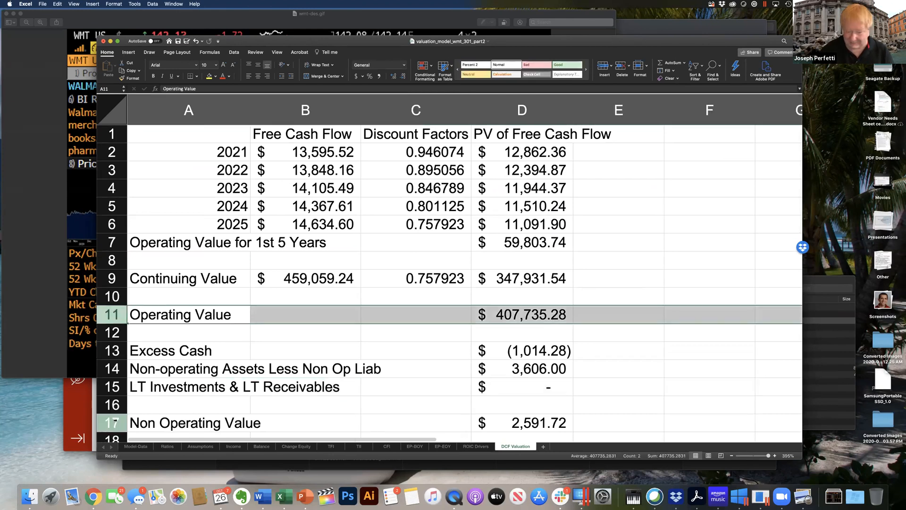
{"action": "left_click", "coordinate": [112, 422]}
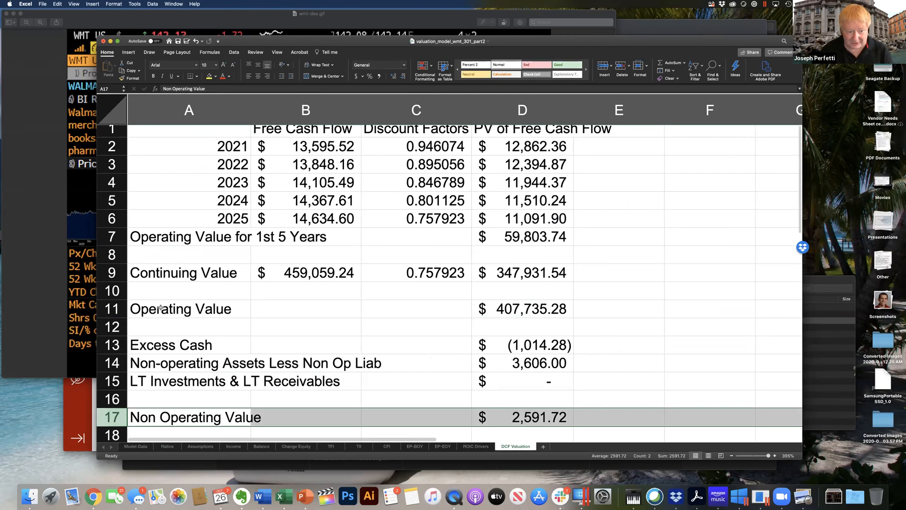
{"action": "left_click", "coordinate": [113, 310]}
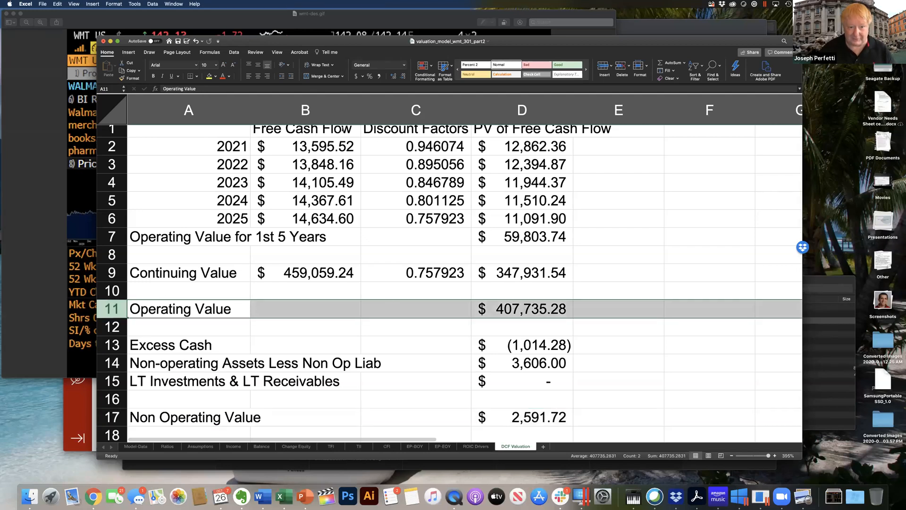
{"action": "left_click", "coordinate": [331, 111]}
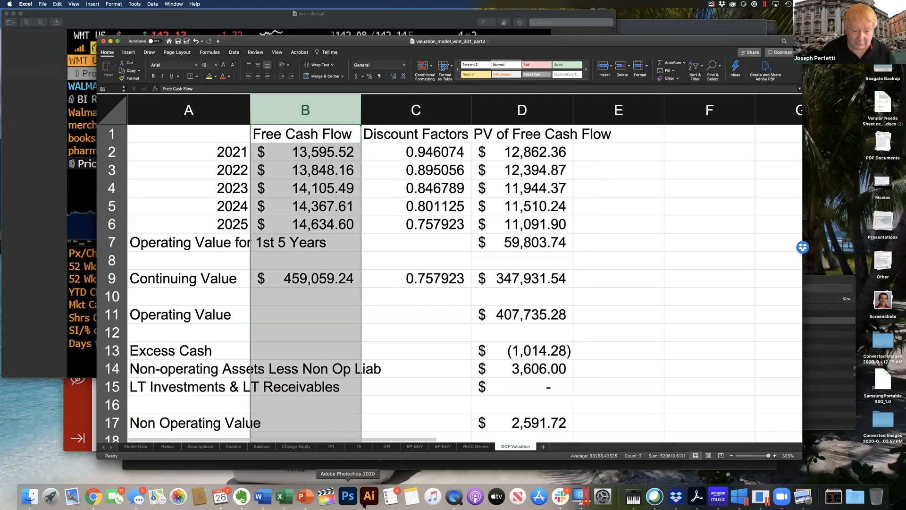
- Examine gross cash flow and gross investment on the CFI sheet, and view the Income sheet
{"action": "left_click", "coordinate": [387, 447]}
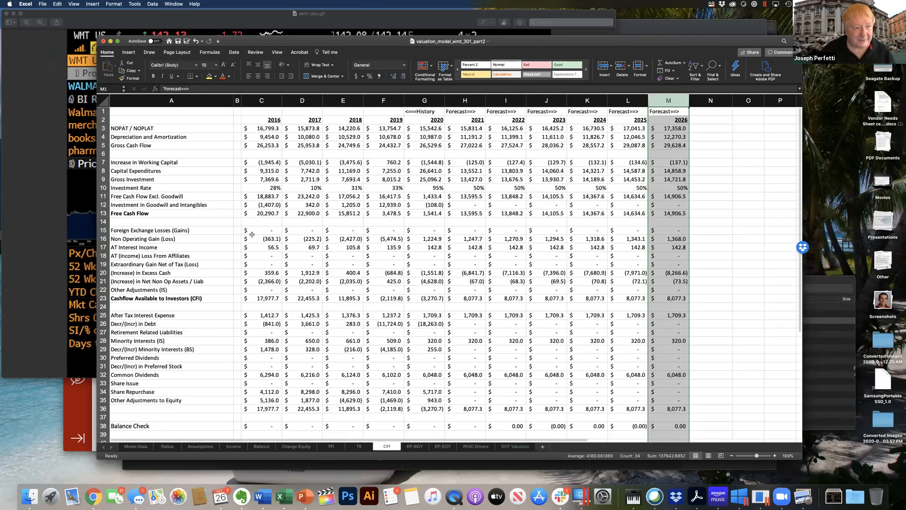
{"action": "left_click", "coordinate": [136, 148]}
{"action": "left_click", "coordinate": [136, 180]}
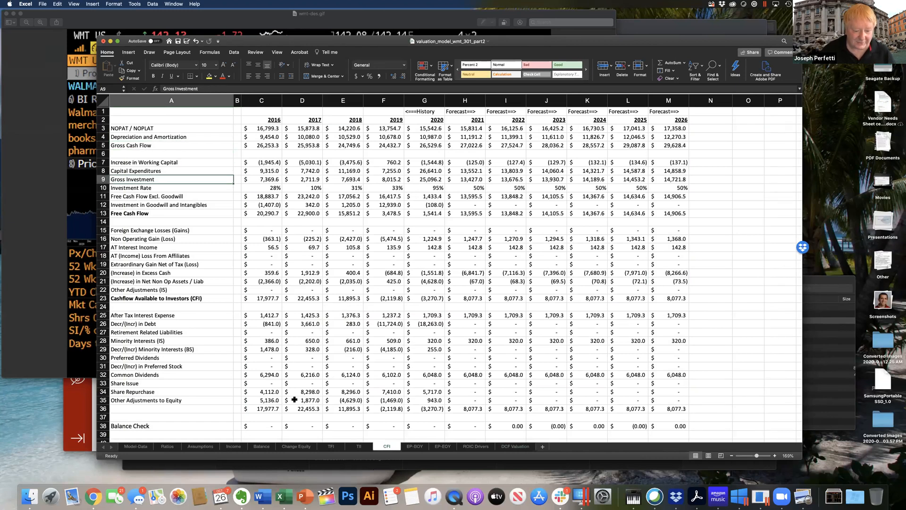
{"action": "left_click", "coordinate": [234, 446]}
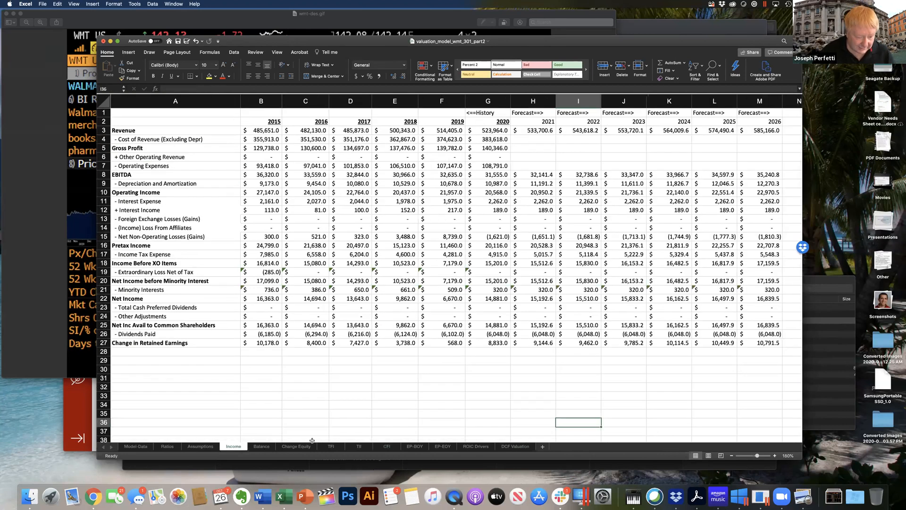
- Review the revenue growth, EBITDA, depreciation, tax rate and NOPLAT rows on the Ratios sheet, plus the forecast balance-sheet ratios in H14:M23
{"action": "left_click", "coordinate": [168, 446]}
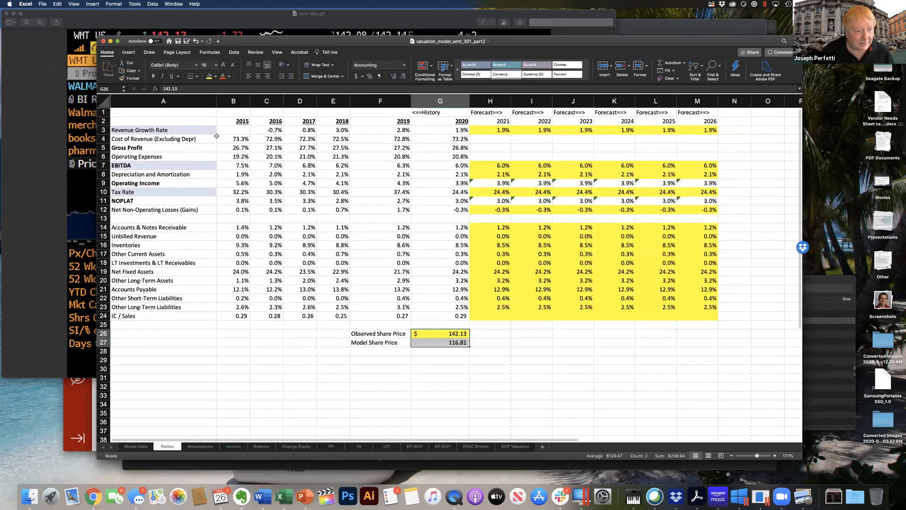
{"action": "left_click", "coordinate": [127, 199]}
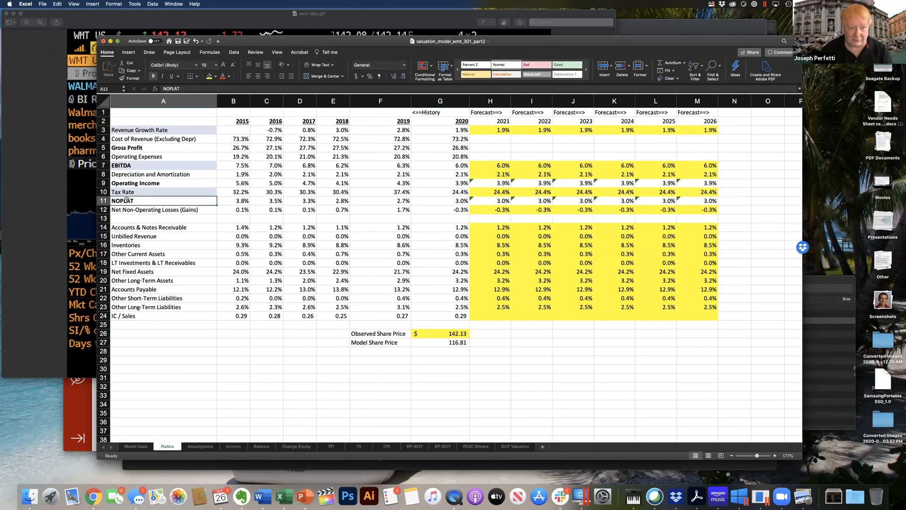
{"action": "left_click", "coordinate": [159, 131]}
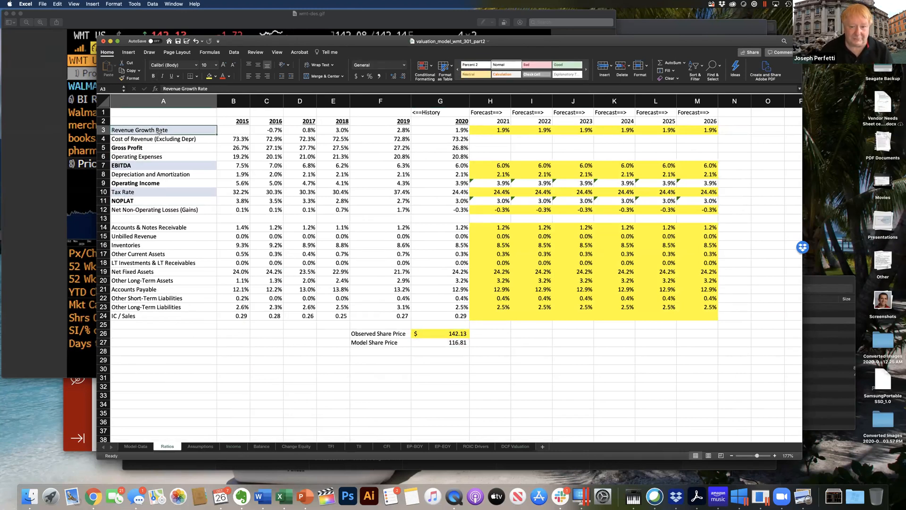
{"action": "left_click", "coordinate": [155, 168]}
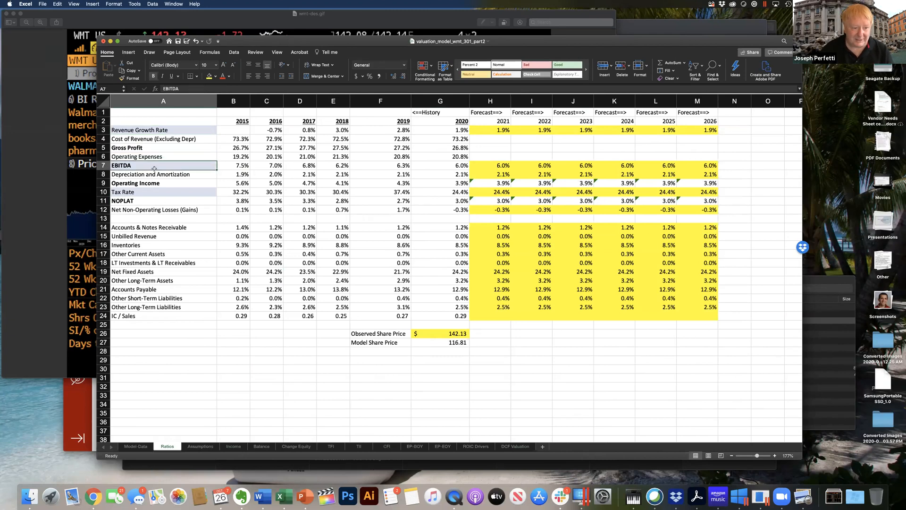
{"action": "left_click", "coordinate": [149, 193]}
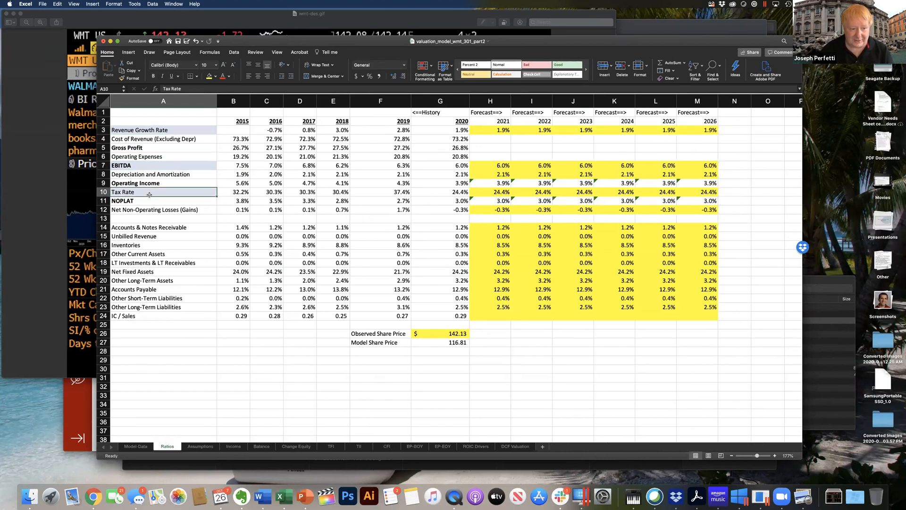
{"action": "left_click", "coordinate": [132, 174], "text": "super"}
{"action": "left_click", "coordinate": [123, 192], "text": "super"}
{"action": "left_click", "coordinate": [128, 169], "text": "super"}
{"action": "left_click", "coordinate": [131, 131], "text": "super"}
{"action": "left_click", "coordinate": [121, 171], "text": "super"}
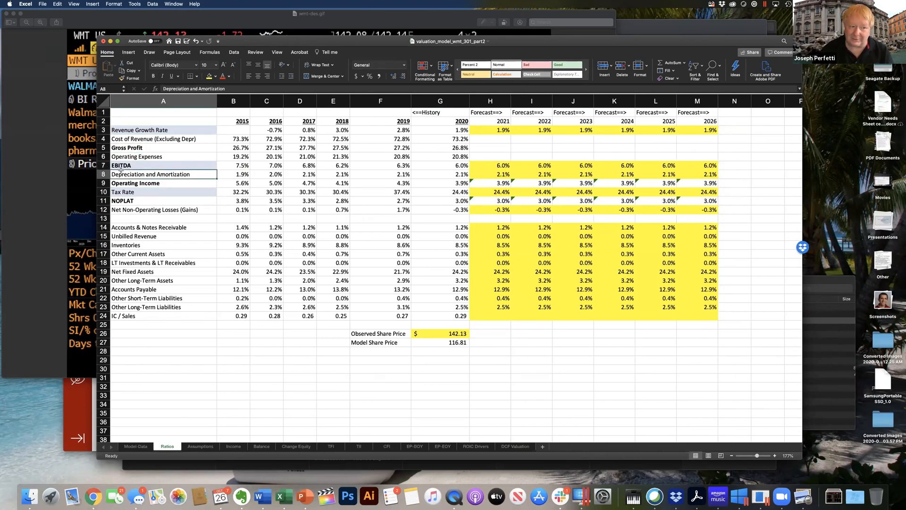
{"action": "left_click", "coordinate": [123, 201], "text": "super"}
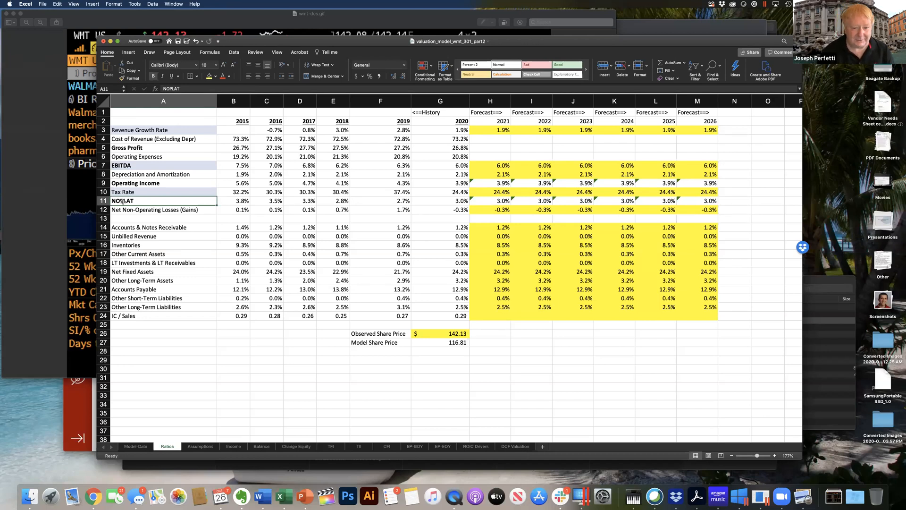
{"action": "left_click", "coordinate": [493, 226]}
{"action": "left_click_drag", "start_coordinate": [587, 272], "coordinate": [677, 307]}
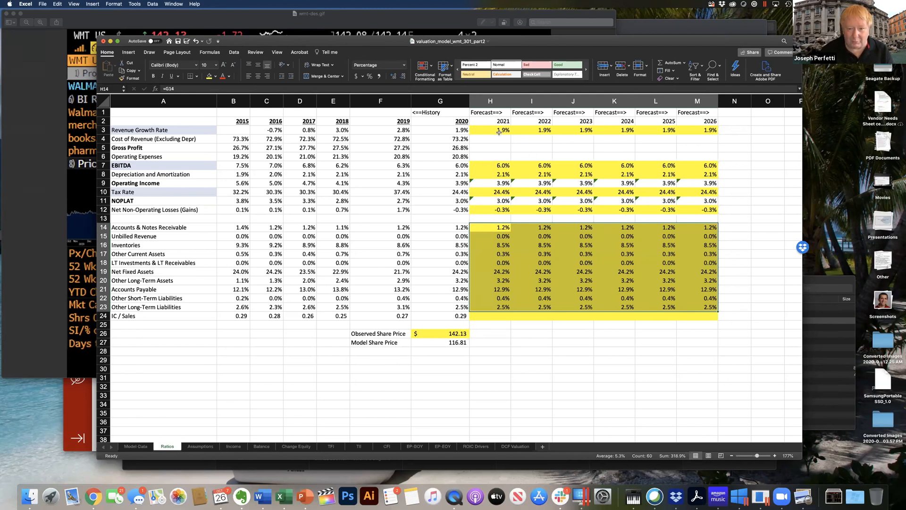
- Review the forecast revenue growth, EBITDA, tax rate and balance-sheet ratios down to Net Fixed Assets on the Ratios sheet
{"action": "left_click", "coordinate": [556, 134]}
{"action": "left_click", "coordinate": [563, 263]}
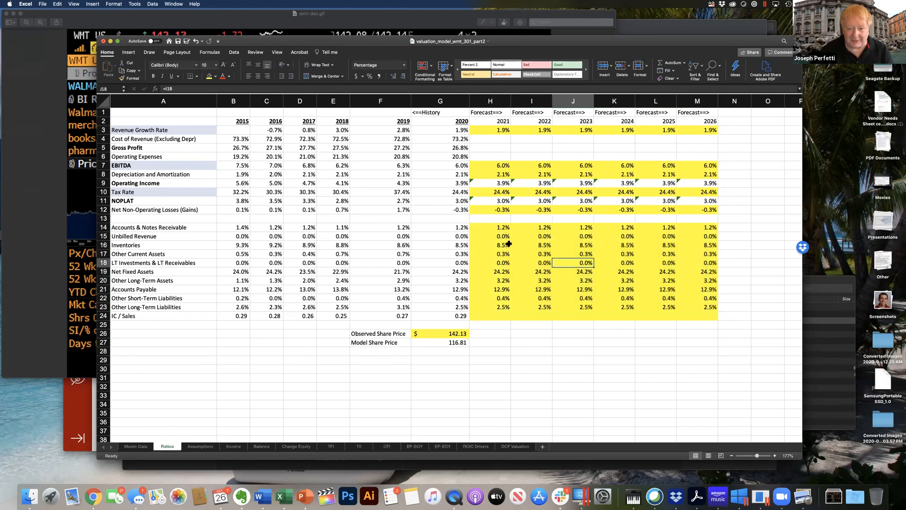
{"action": "left_click", "coordinate": [589, 255]}
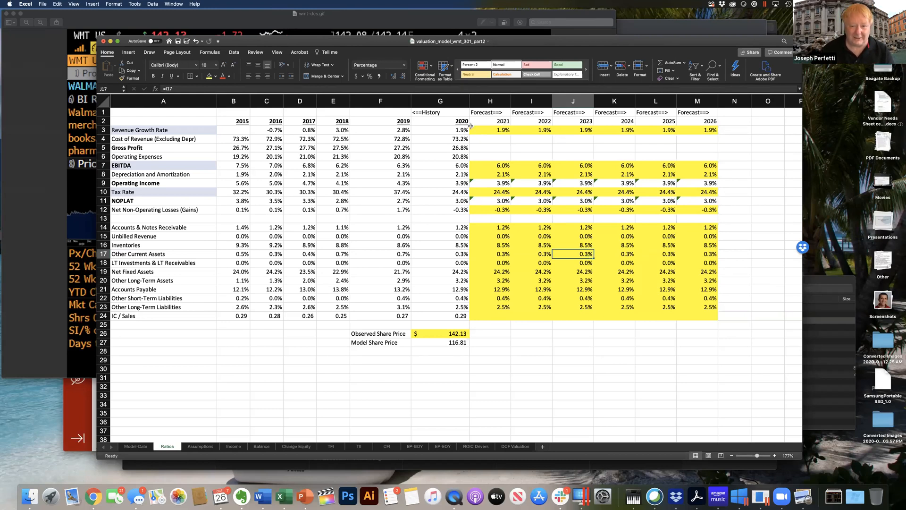
{"action": "left_click", "coordinate": [536, 128]}
{"action": "left_click", "coordinate": [536, 161]}
{"action": "left_click", "coordinate": [531, 192]}
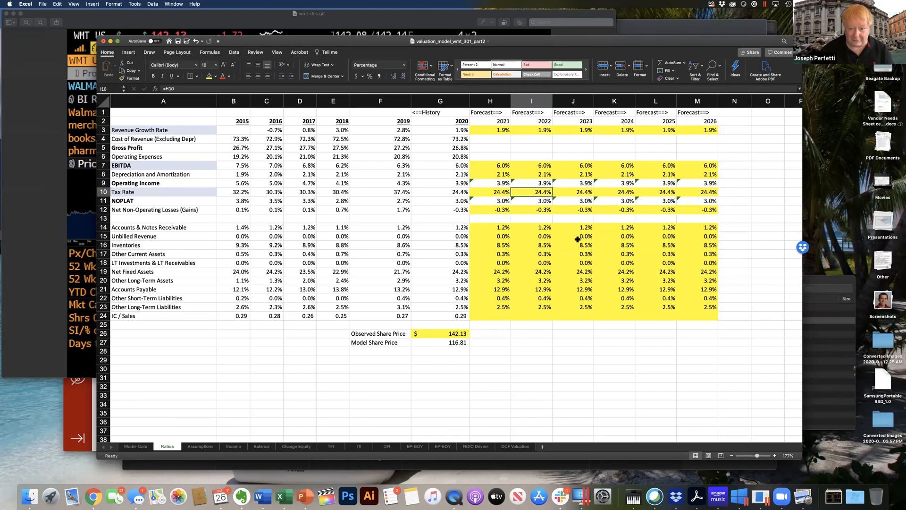
{"action": "left_click", "coordinate": [578, 243]}
{"action": "left_click", "coordinate": [629, 248]}
{"action": "left_click", "coordinate": [661, 253]}
{"action": "left_click", "coordinate": [504, 268]}
{"action": "left_click", "coordinate": [505, 265]}
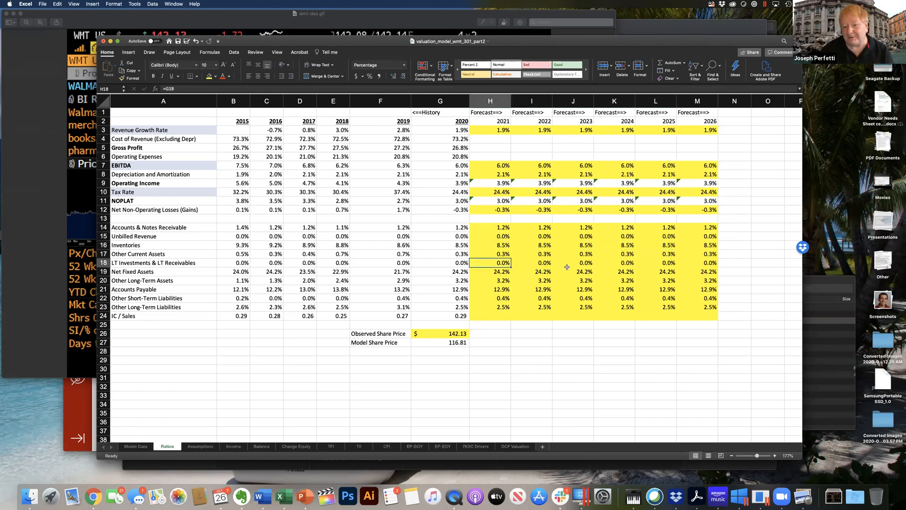
{"action": "left_click", "coordinate": [566, 267]}
{"action": "left_click", "coordinate": [651, 269]}
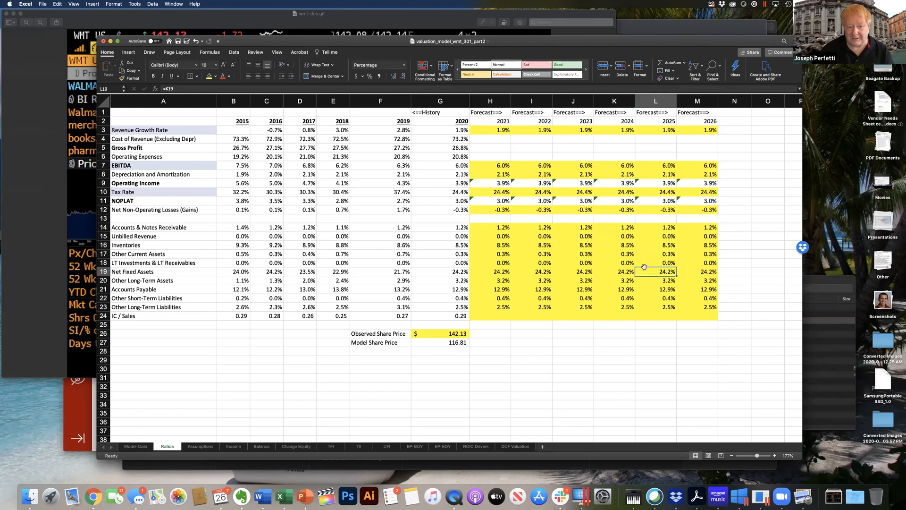
- Examine the historical IC / Sales ratios in row 24, the forecast balance-sheet ratios in H14:M24, and the growth and EBITDA driver labels
{"action": "left_click_drag", "start_coordinate": [228, 315], "coordinate": [424, 314]}
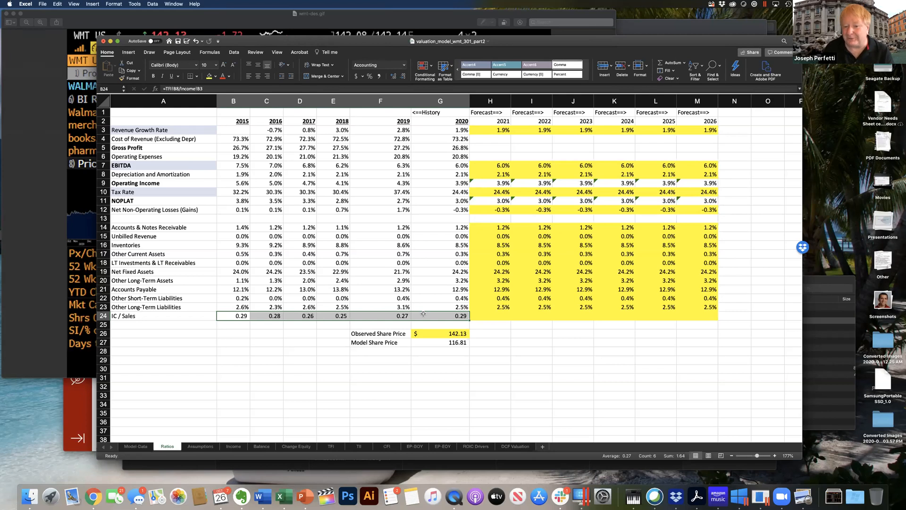
{"action": "left_click_drag", "start_coordinate": [509, 254], "coordinate": [690, 277]}
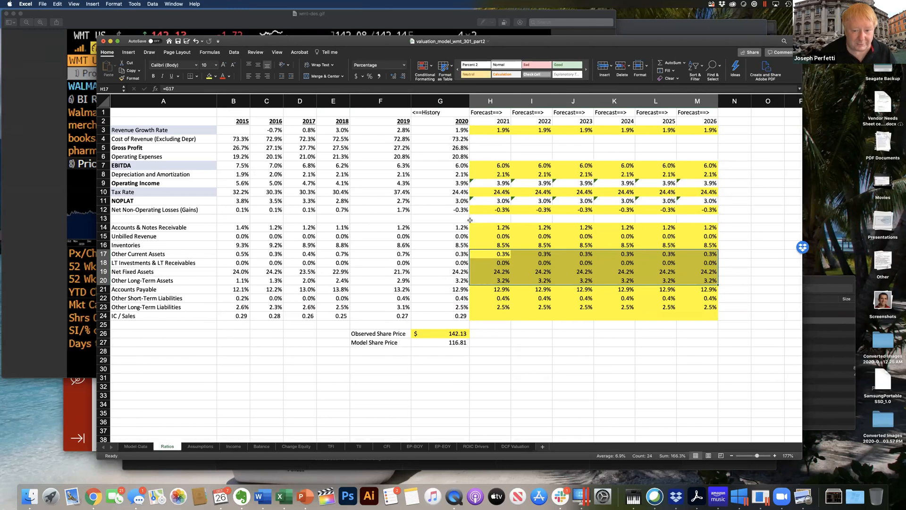
{"action": "left_click_drag", "start_coordinate": [472, 227], "coordinate": [682, 318]}
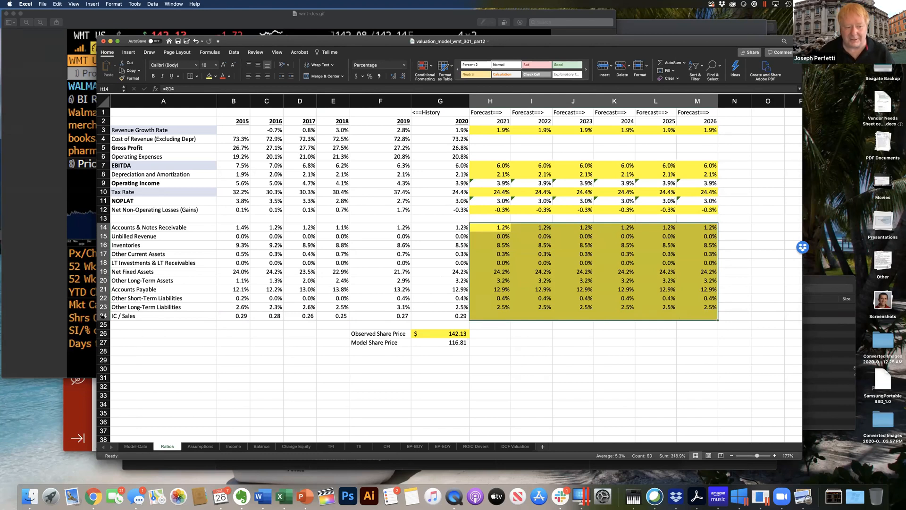
{"action": "left_click", "coordinate": [103, 316]}
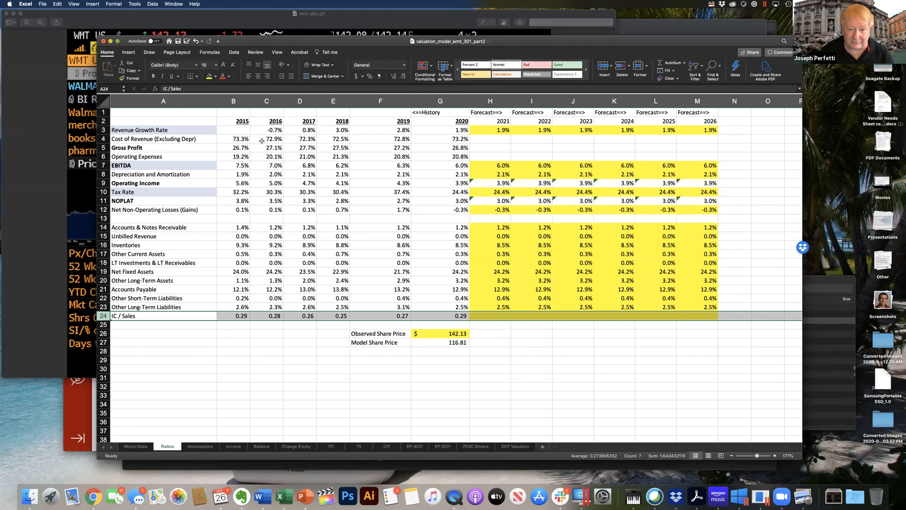
{"action": "left_click", "coordinate": [215, 131]}
{"action": "left_click", "coordinate": [202, 166]}
{"action": "left_click", "coordinate": [194, 184], "text": "super"}
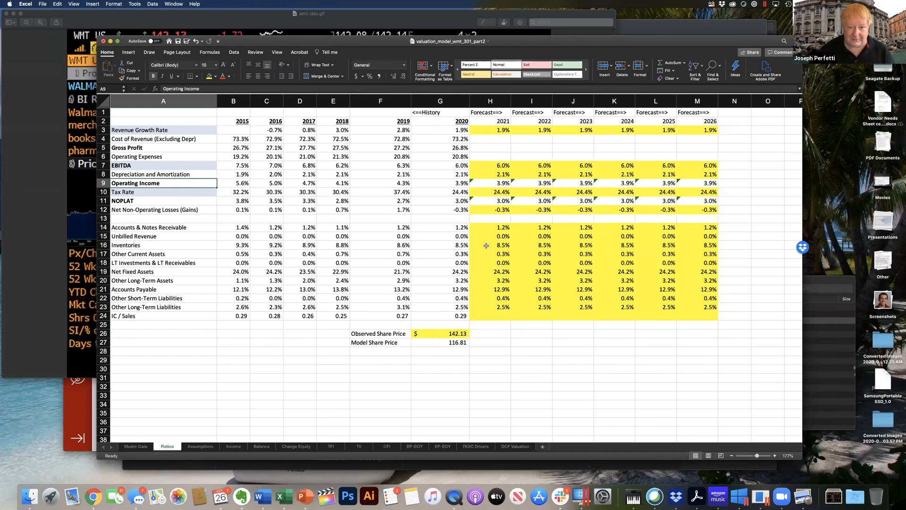
- Calculate the 2021 IC / Sales ratio in H24 by dividing operating invested capital including goodwill (TFI!H8) by revenue (Income!H3)
{"action": "left_click", "coordinate": [494, 318]}
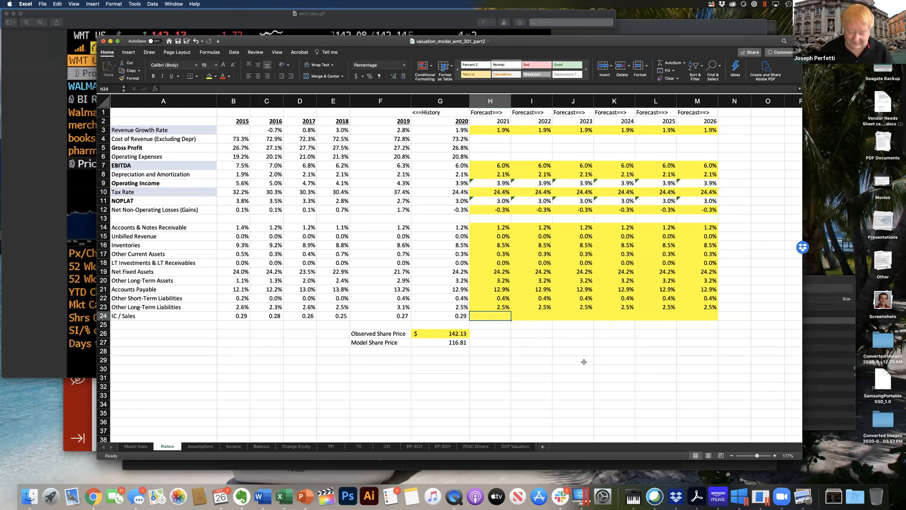
{"action": "type", "text": "="}
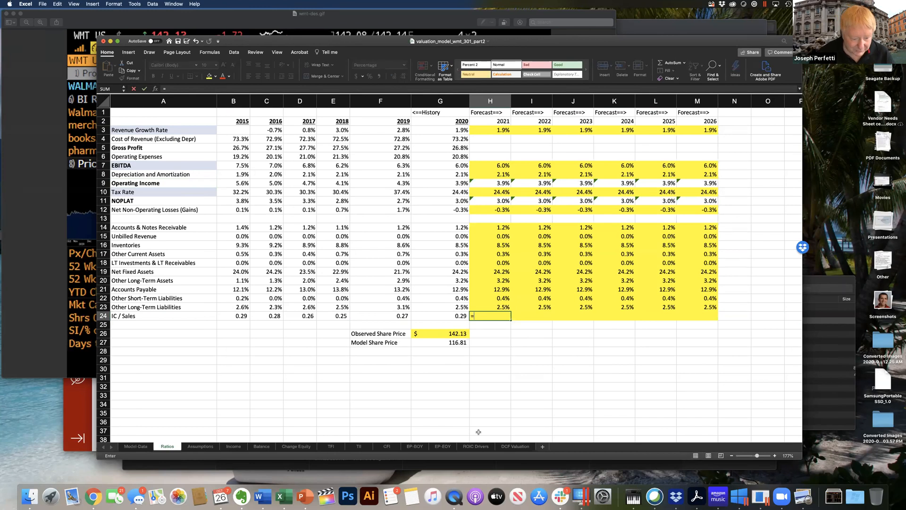
{"action": "left_click", "coordinate": [326, 447]}
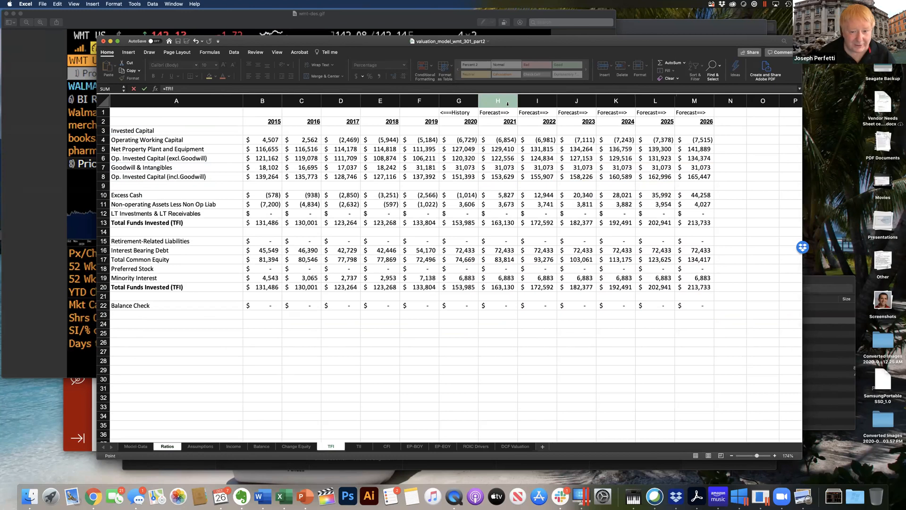
{"action": "left_click", "coordinate": [497, 176]}
{"action": "type", "text": "/"}
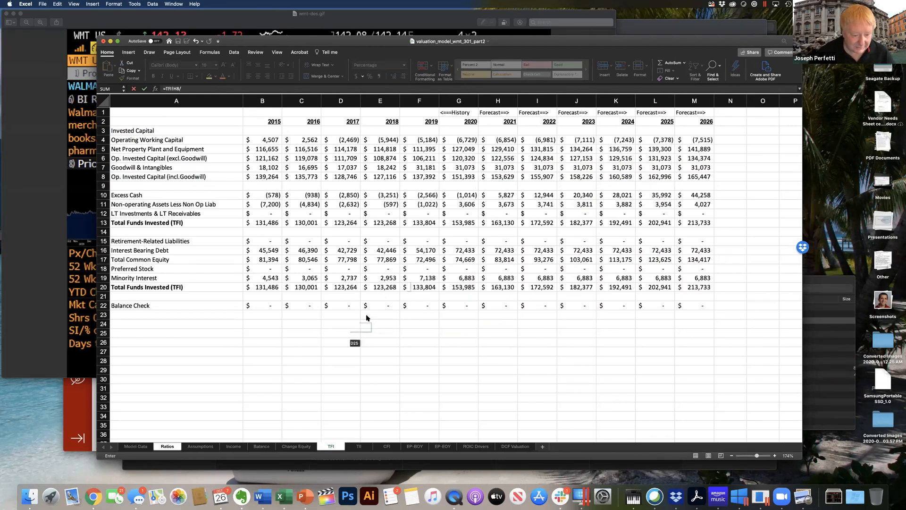
{"action": "left_click", "coordinate": [234, 447]}
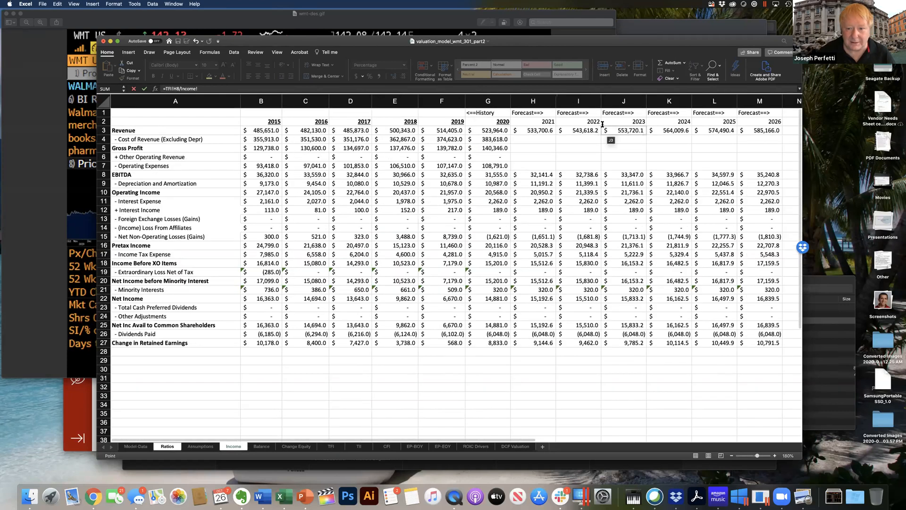
{"action": "left_click", "coordinate": [532, 132]}
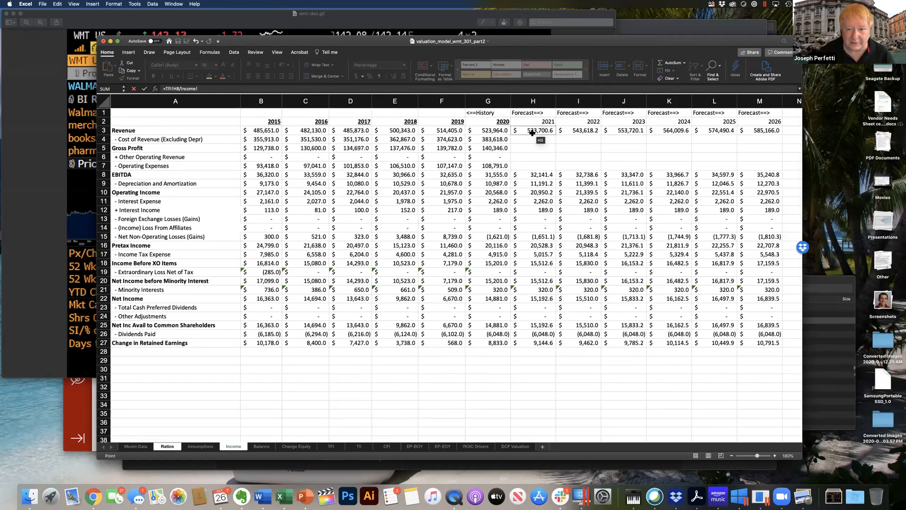
{"action": "key", "text": "Return"}
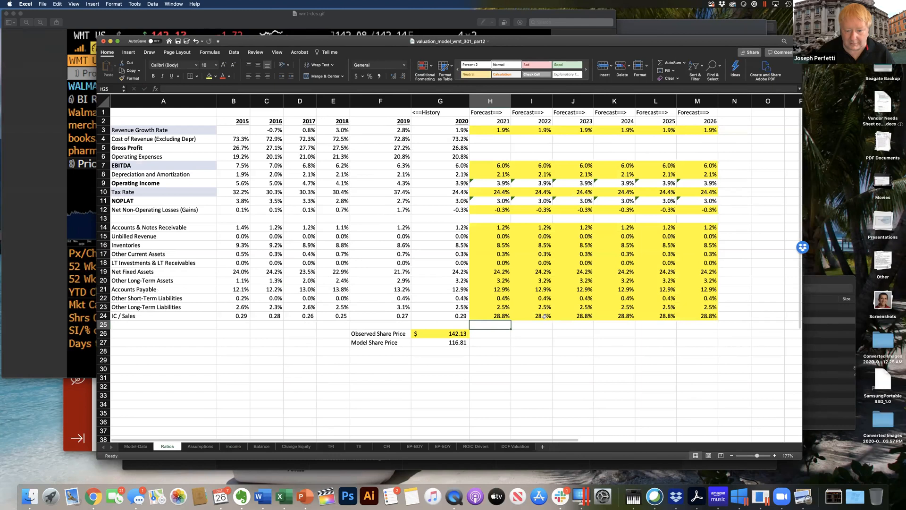
- Format H24 in comma style with two decimals and copy its formula and format across the forecast years to M24
{"action": "left_click", "coordinate": [497, 315]}
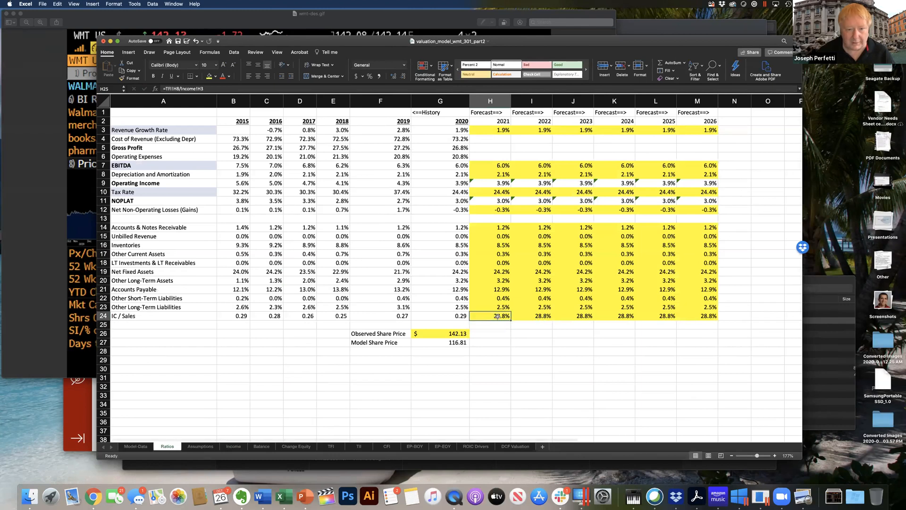
{"action": "left_click", "coordinate": [380, 77]}
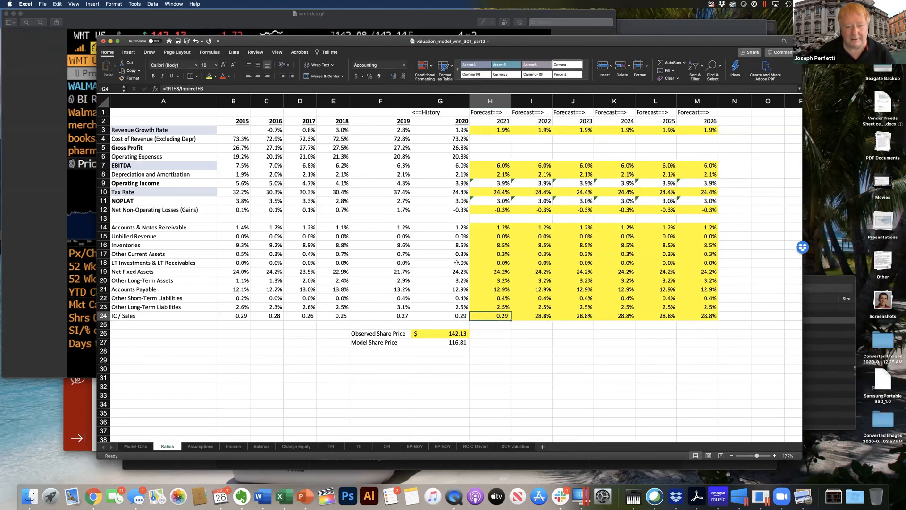
{"action": "key", "text": "super+c"}
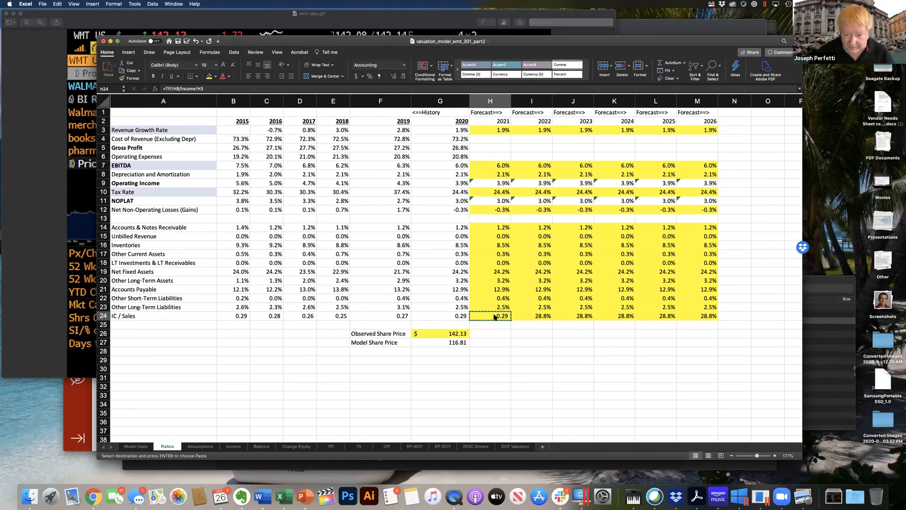
{"action": "left_click_drag", "start_coordinate": [546, 325], "coordinate": [689, 314]}
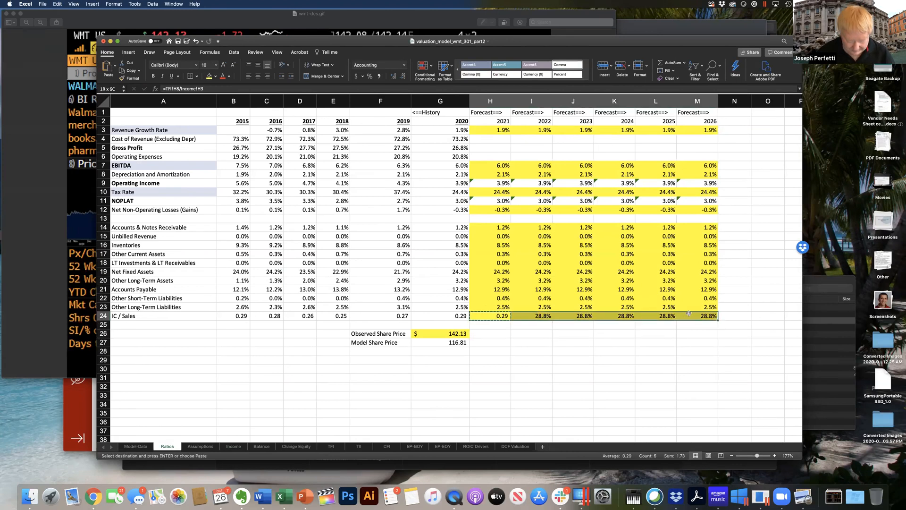
{"action": "key", "text": "super+v"}
{"action": "left_click", "coordinate": [691, 349]}
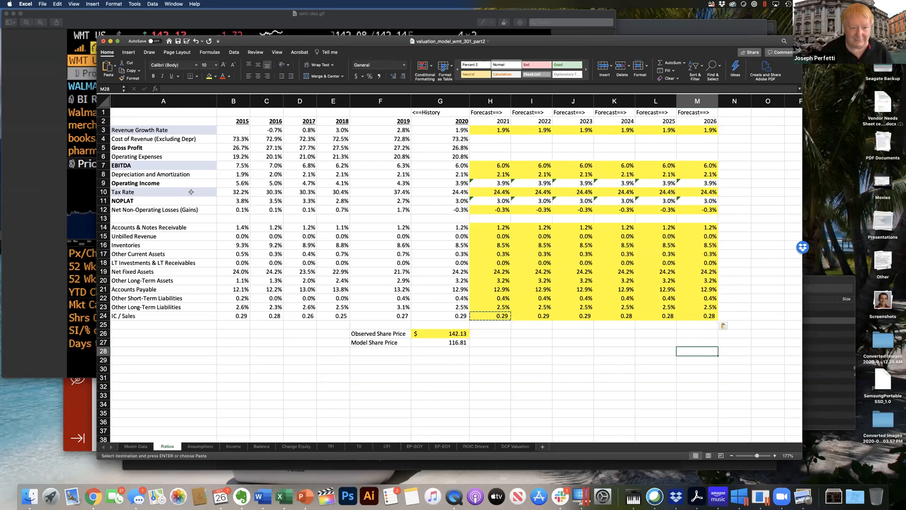
- Switch to the Bloomberg terminal, dismiss the Time Machine backup notice, and open Walmart's company events with the EVT function
{"action": "left_click", "coordinate": [738, 498]}
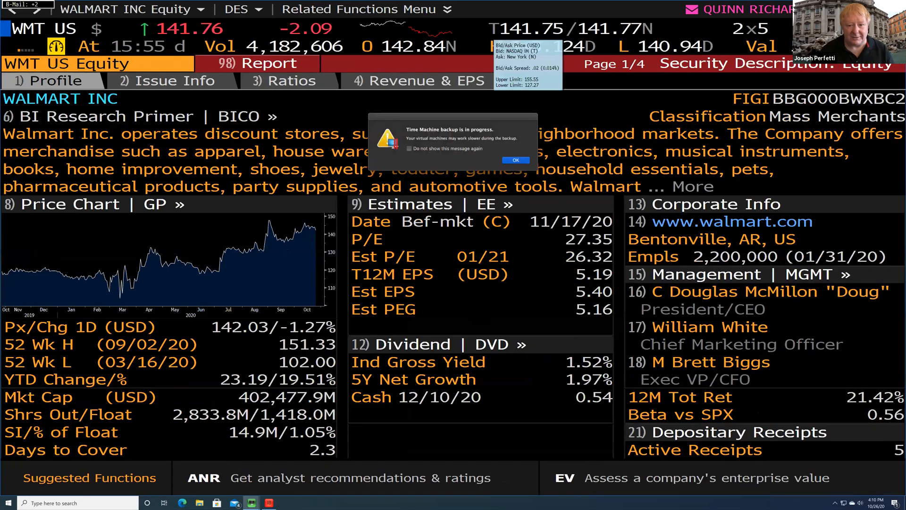
{"action": "left_click", "coordinate": [514, 161]}
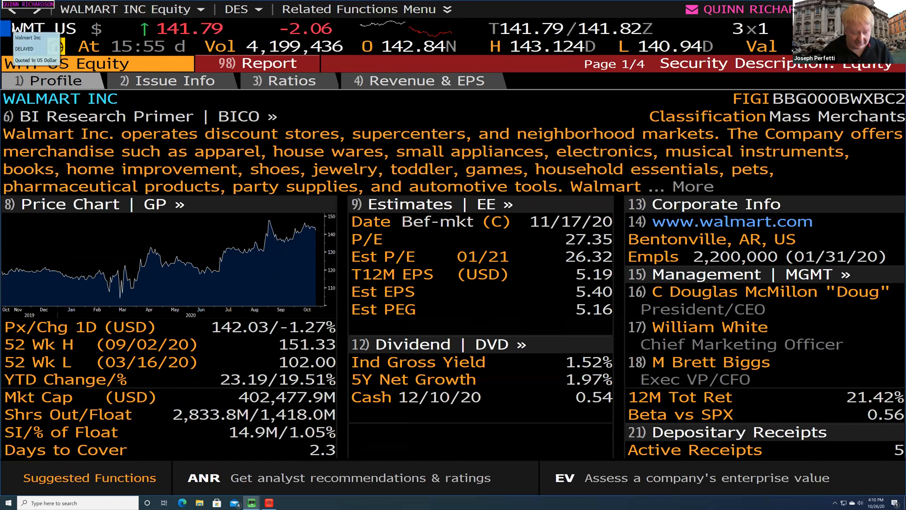
{"action": "type", "text": "EVT"}
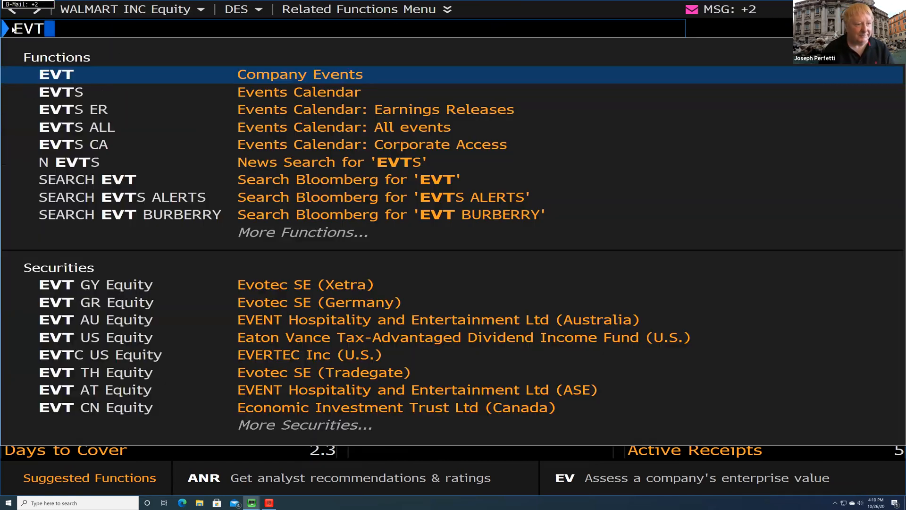
{"action": "key", "text": "Return"}
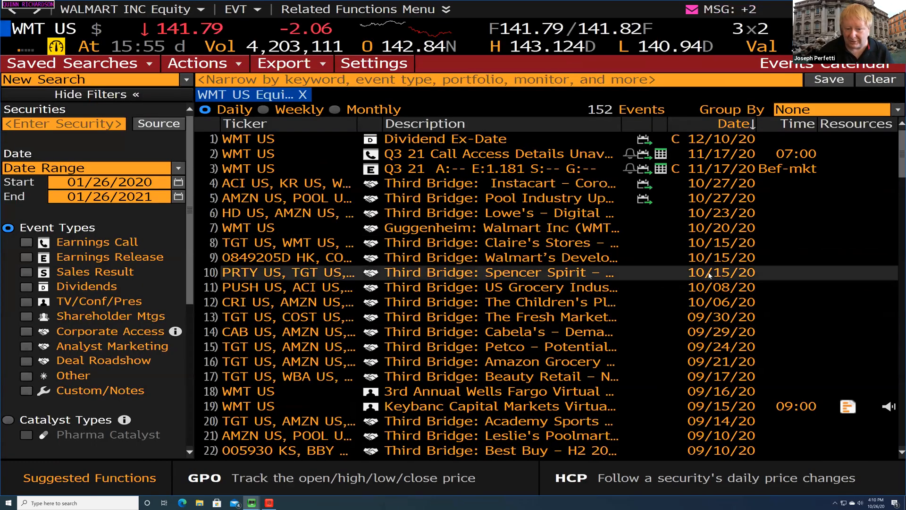
- Open the transcript of Walmart's 08/18/20 Q2 21 earnings call and skim its presentation and question-and-answer sections
{"action": "left_click_drag", "start_coordinate": [901, 175], "coordinate": [896, 218]}
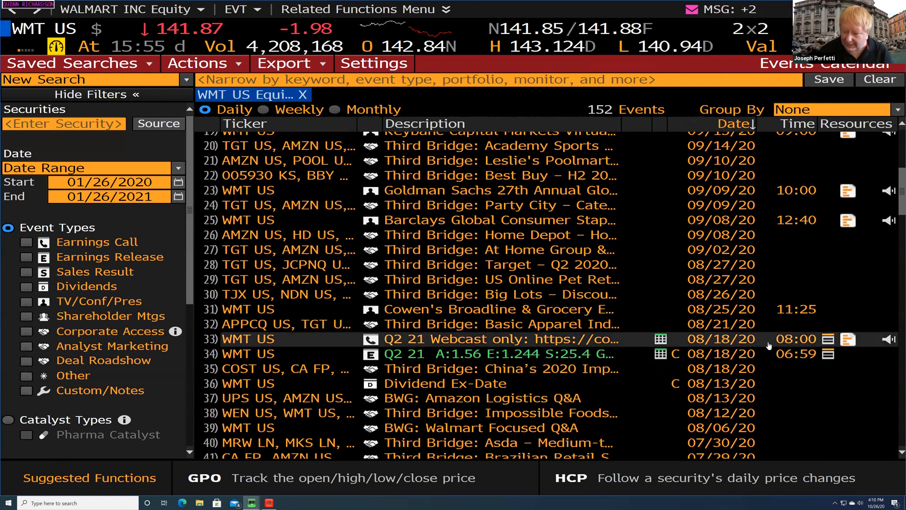
{"action": "left_click", "coordinate": [849, 341]}
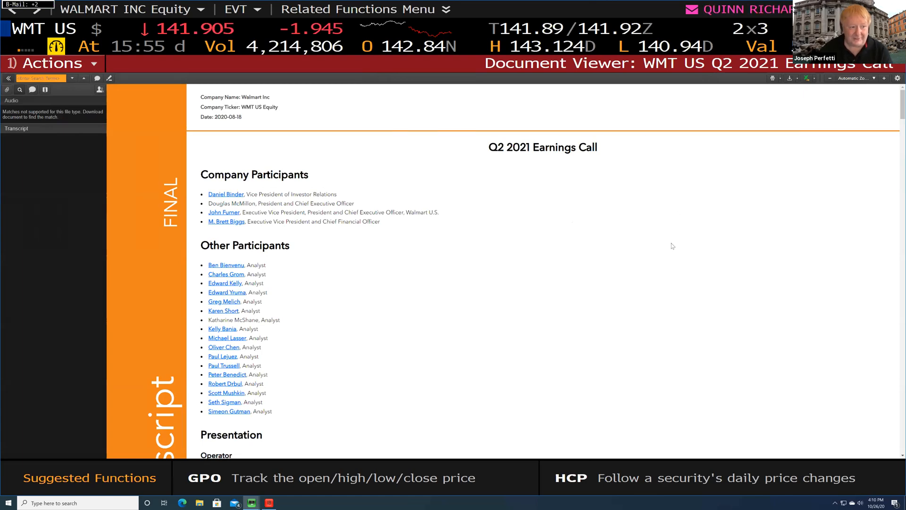
{"action": "scroll", "coordinate": [559, 266], "scroll_direction": "down", "scroll_amount": 15}
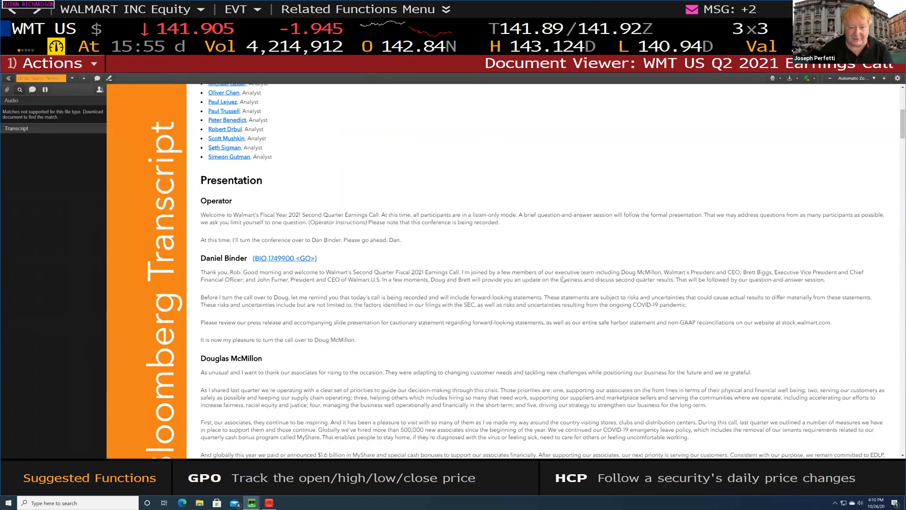
{"action": "scroll", "coordinate": [562, 279], "scroll_direction": "down", "scroll_amount": 15}
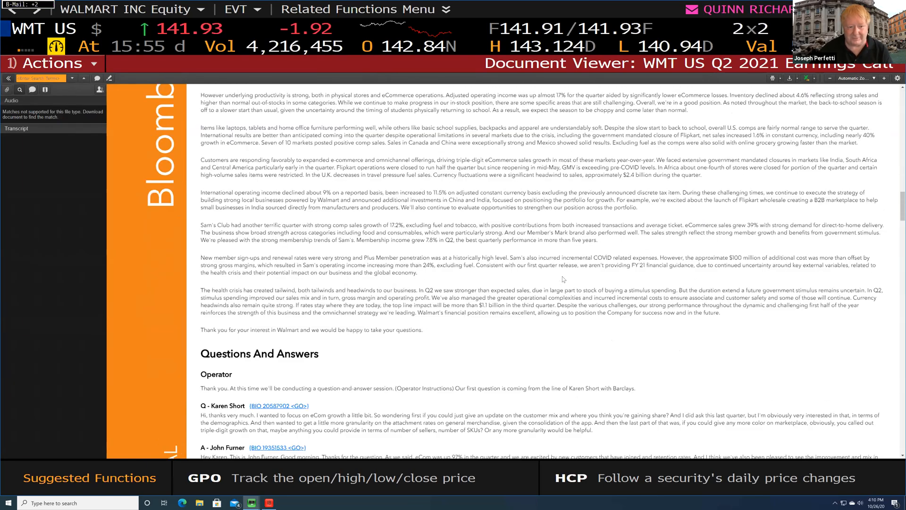
{"action": "scroll", "coordinate": [563, 279], "scroll_direction": "down", "scroll_amount": 15}
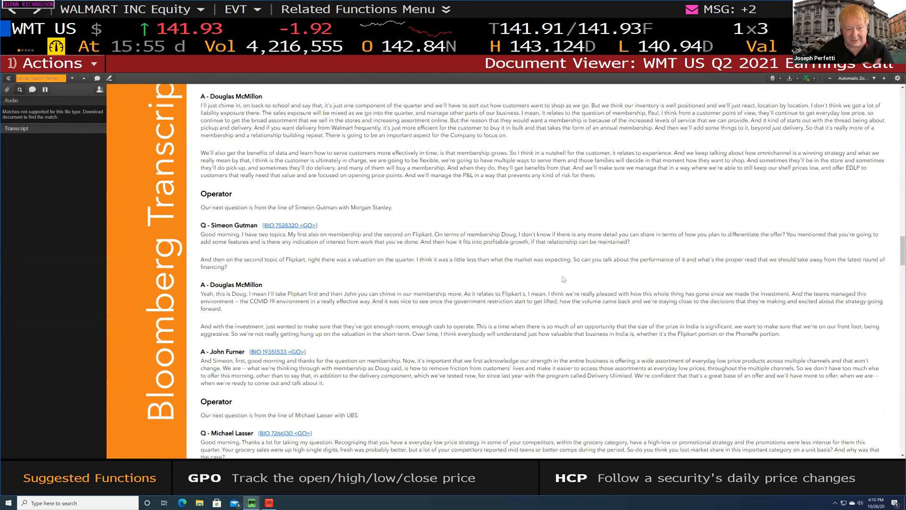
{"action": "scroll", "coordinate": [563, 280], "scroll_direction": "up", "scroll_amount": 1}
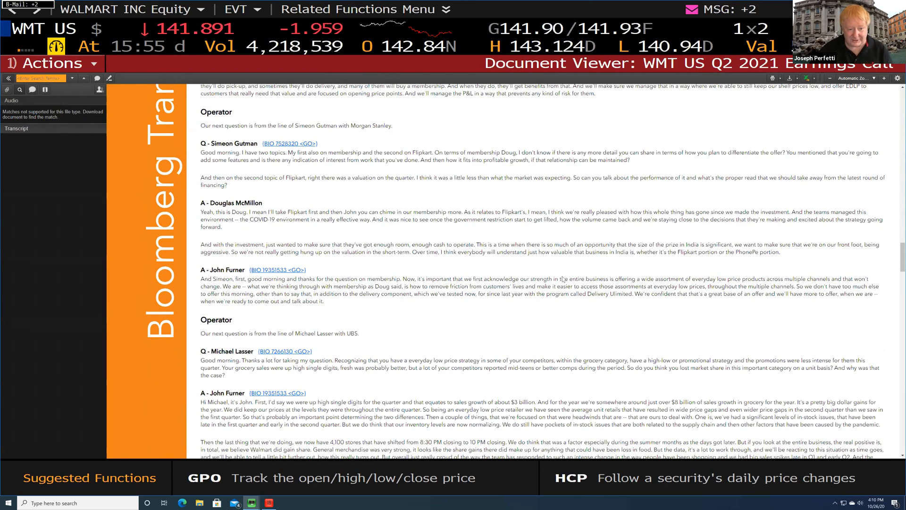
{"action": "scroll", "coordinate": [562, 280], "scroll_direction": "up", "scroll_amount": 17}
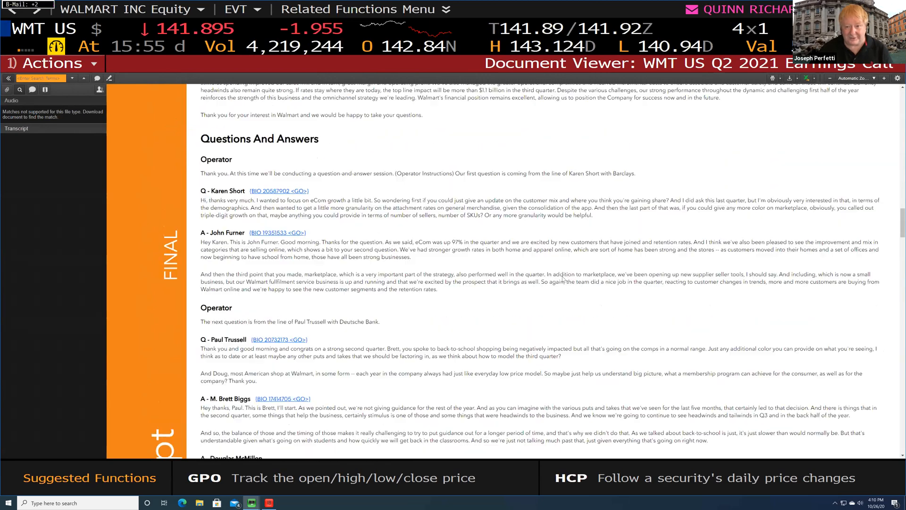
{"action": "scroll", "coordinate": [563, 280], "scroll_direction": "up", "scroll_amount": 20}
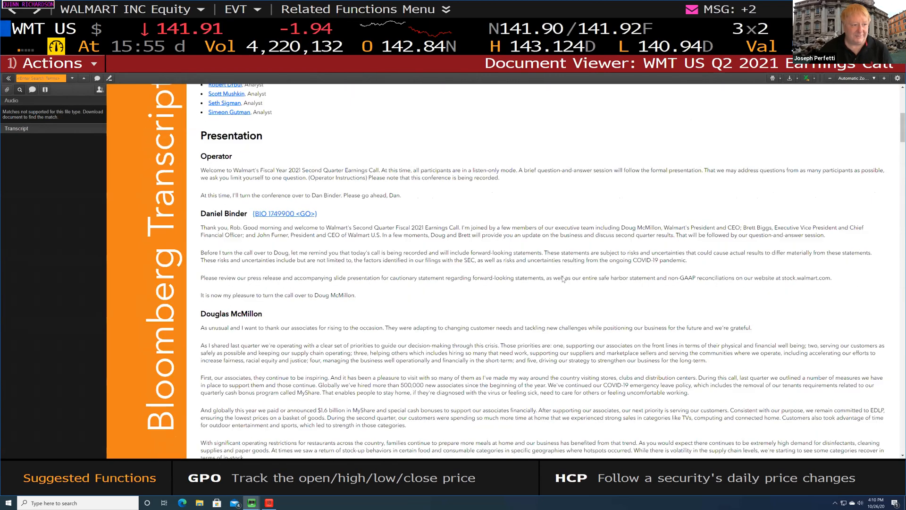
- Search the Q2 2021 earnings call transcript for "tax"
{"action": "left_click", "coordinate": [23, 77]}
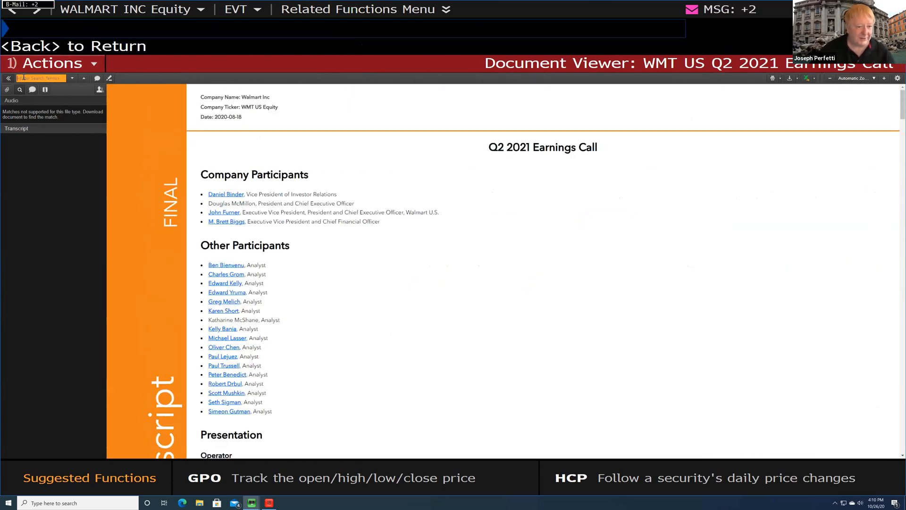
{"action": "type", "text": "tax"}
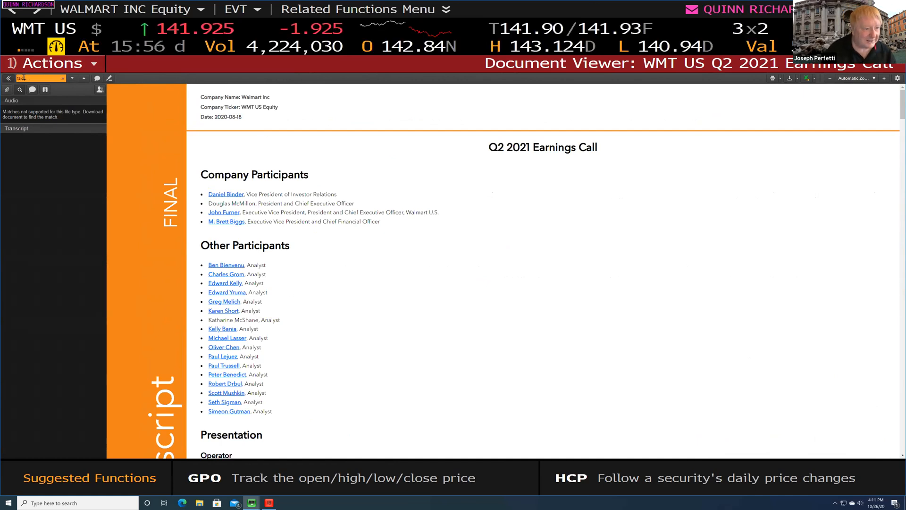
{"action": "key", "text": "Return"}
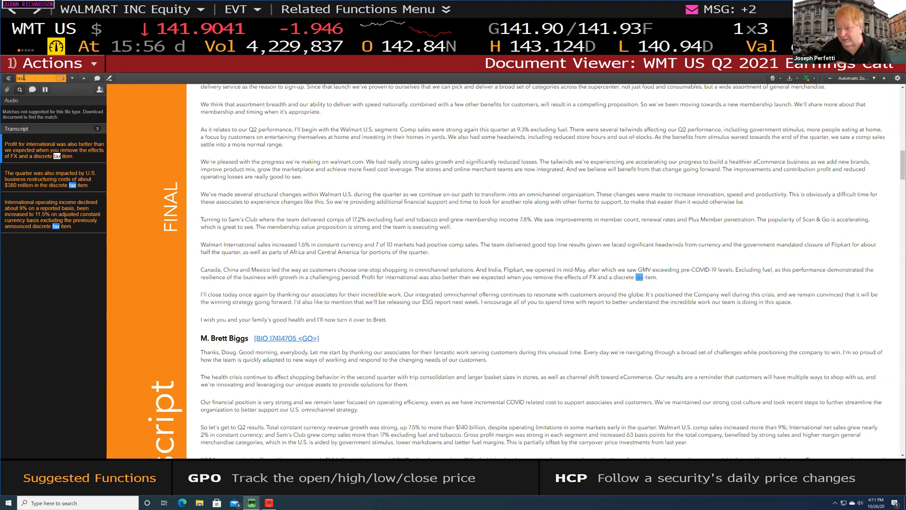
- Run the BRC function for Walmart's research reports and open JP Morgan's 08/21/20 "Key Conclusions from Earnings" report
{"action": "left_click", "coordinate": [54, 32]}
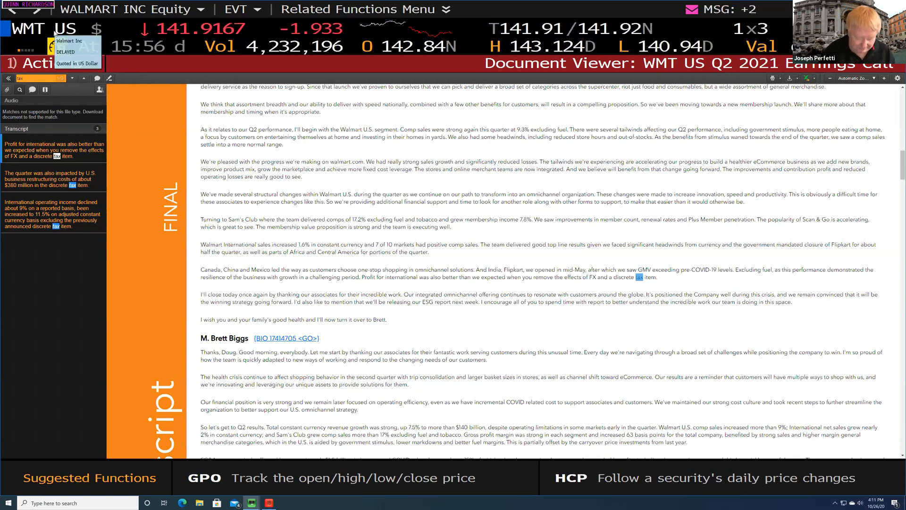
{"action": "type", "text": "BRC"}
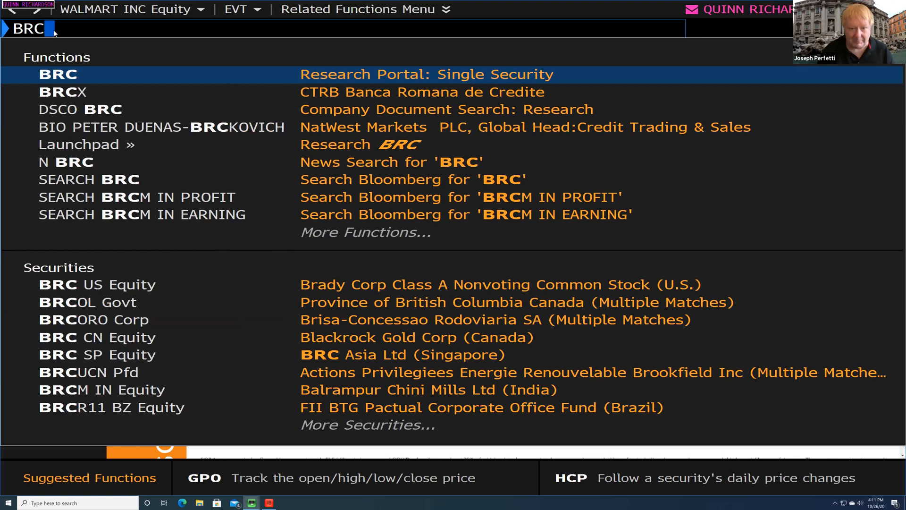
{"action": "key", "text": "Return"}
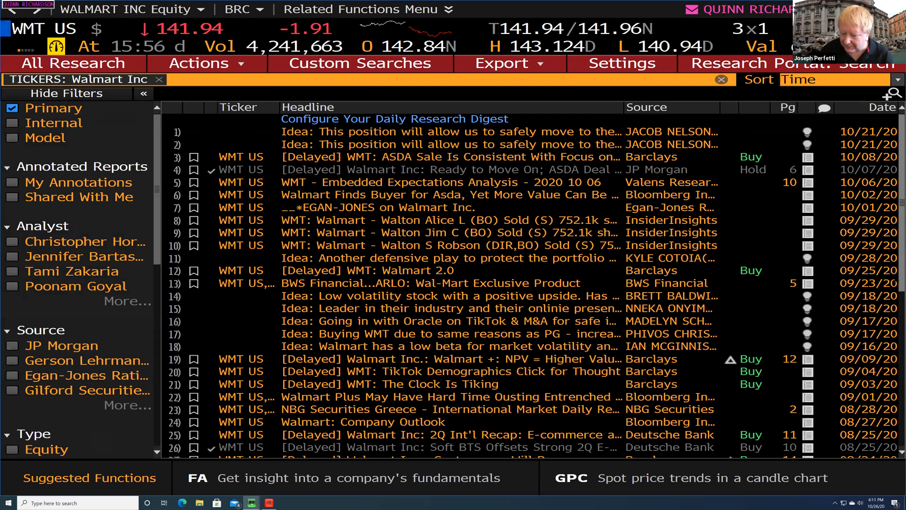
{"action": "scroll", "coordinate": [894, 324], "scroll_direction": "down", "scroll_amount": 4}
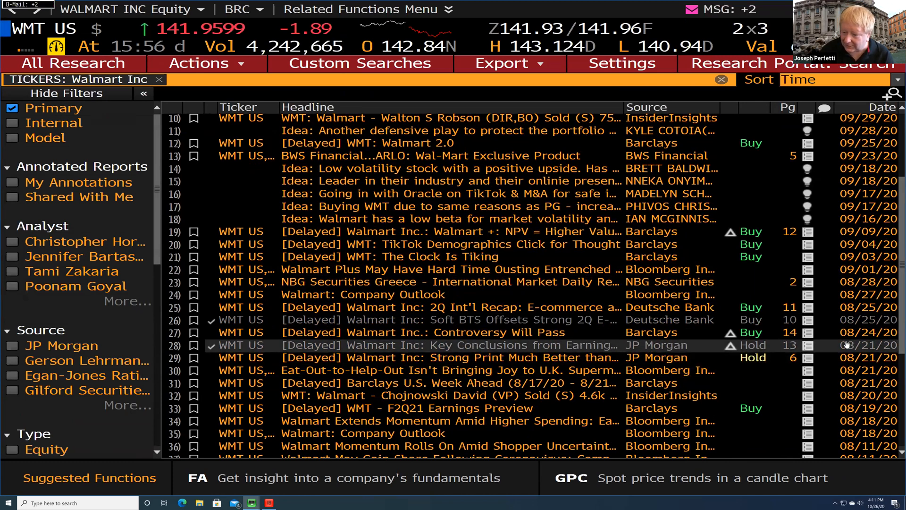
{"action": "left_click", "coordinate": [570, 347]}
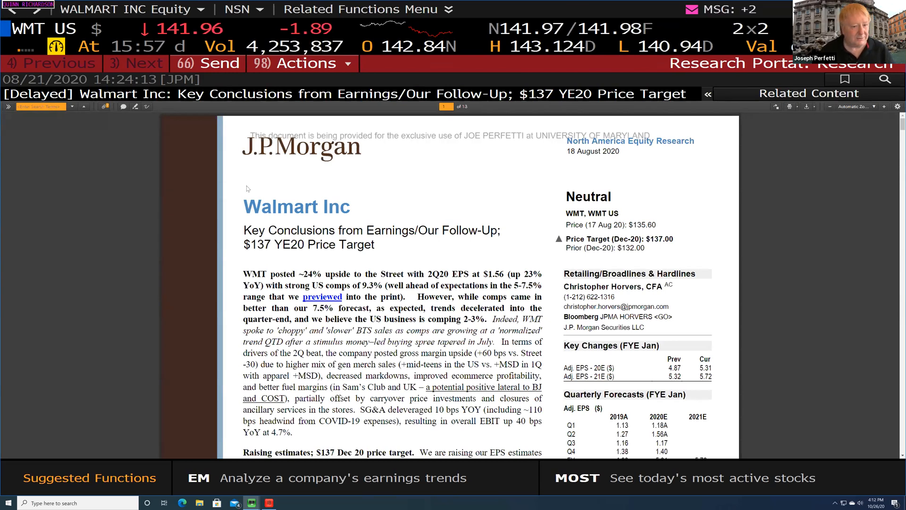
- Search the JP Morgan report for "tax" and examine the tax rate rows in the WMT Quarterly Income Statement
{"action": "left_click", "coordinate": [56, 104]}
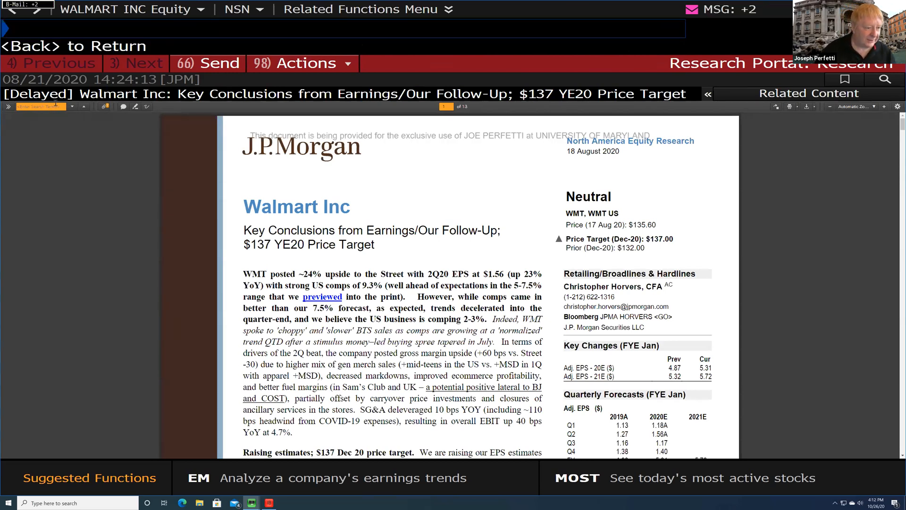
{"action": "type", "text": "tax"}
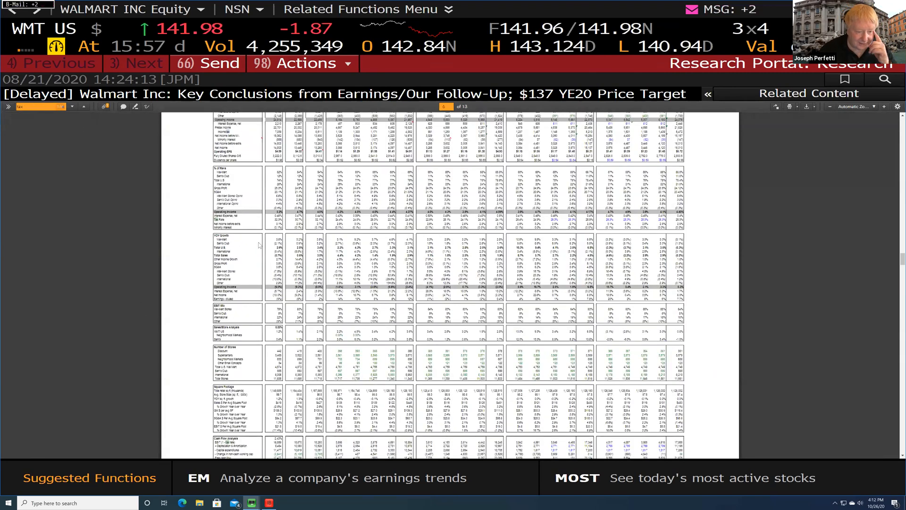
{"action": "scroll", "coordinate": [339, 307], "scroll_direction": "down", "scroll_amount": 5}
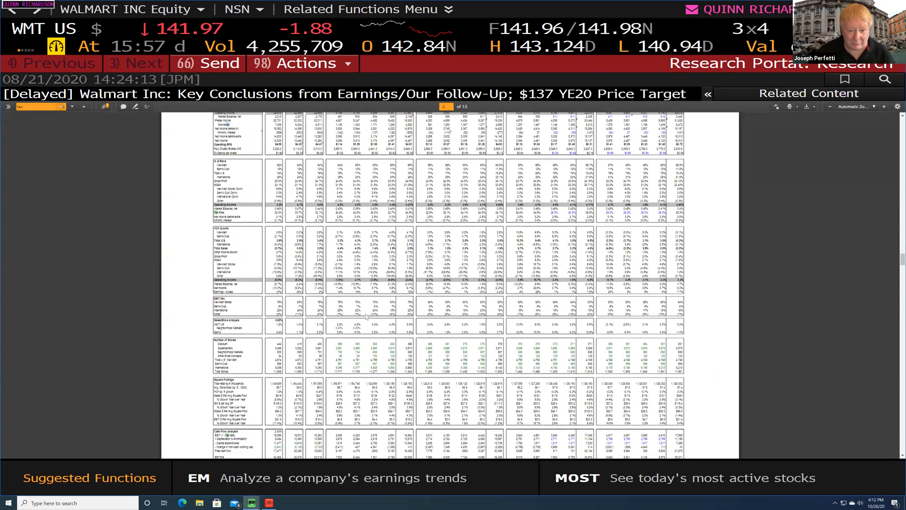
{"action": "scroll", "coordinate": [366, 317], "scroll_direction": "up", "scroll_amount": 12}
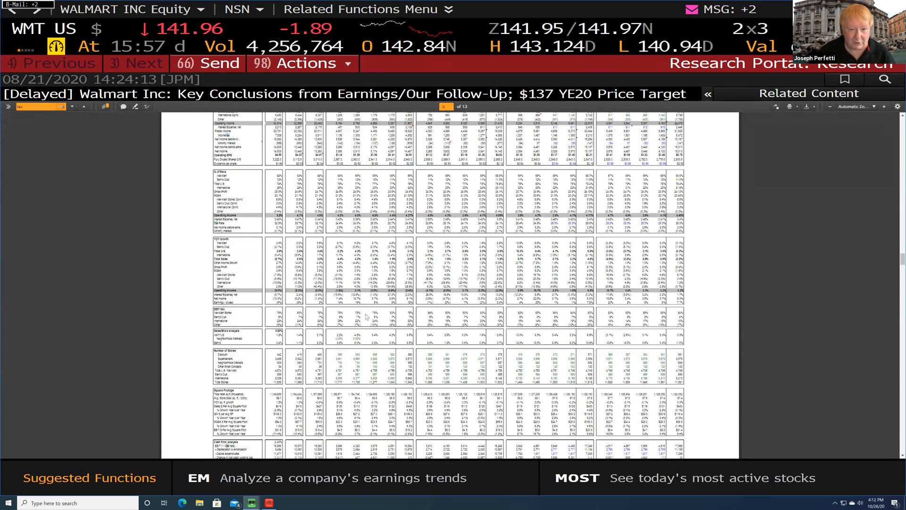
{"action": "scroll", "coordinate": [365, 316], "scroll_direction": "up", "scroll_amount": 1}
{"action": "right_click", "coordinate": [376, 271]}
{"action": "scroll", "coordinate": [234, 333], "scroll_direction": "down", "scroll_amount": 4}
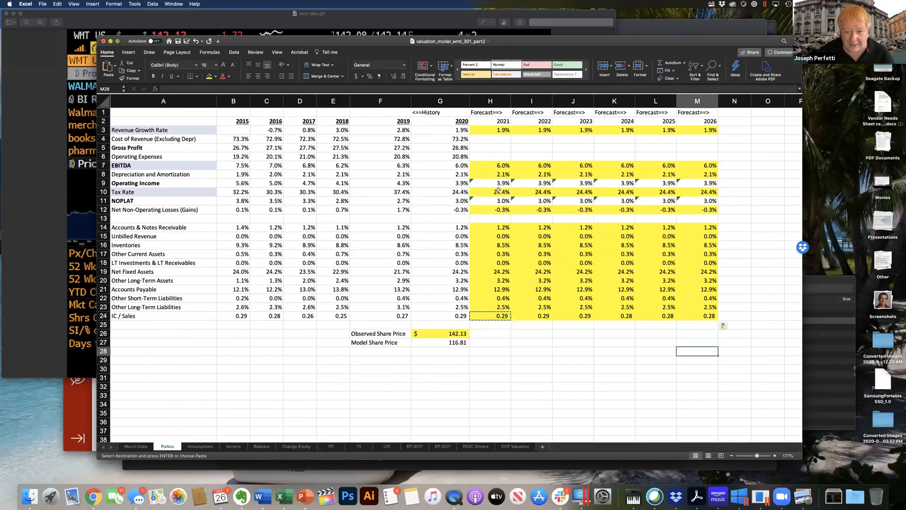
- Switch to the Excel valuation model and set the 2021 forecast tax rate in H10 of the Ratios sheet to 25.3%
{"action": "left_click", "coordinate": [498, 190]}
{"action": "type", "text": "25%.3"}
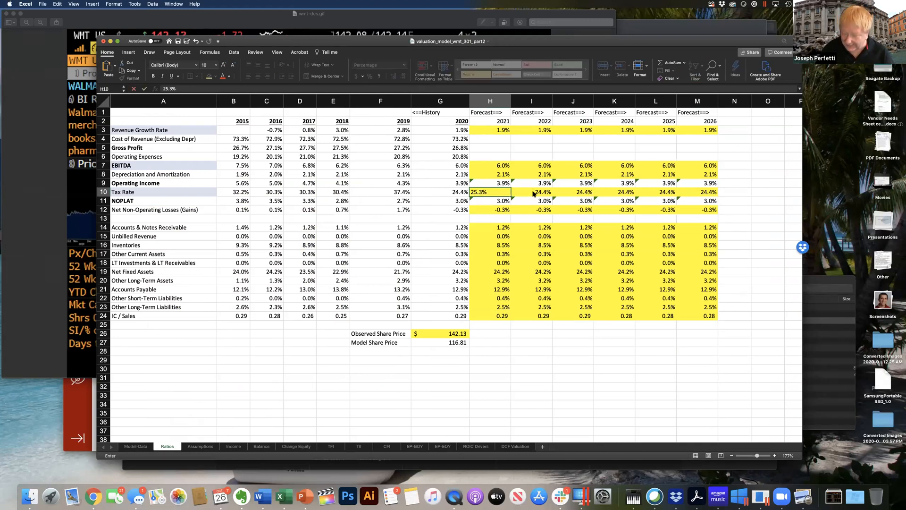
{"action": "key", "text": "Return"}
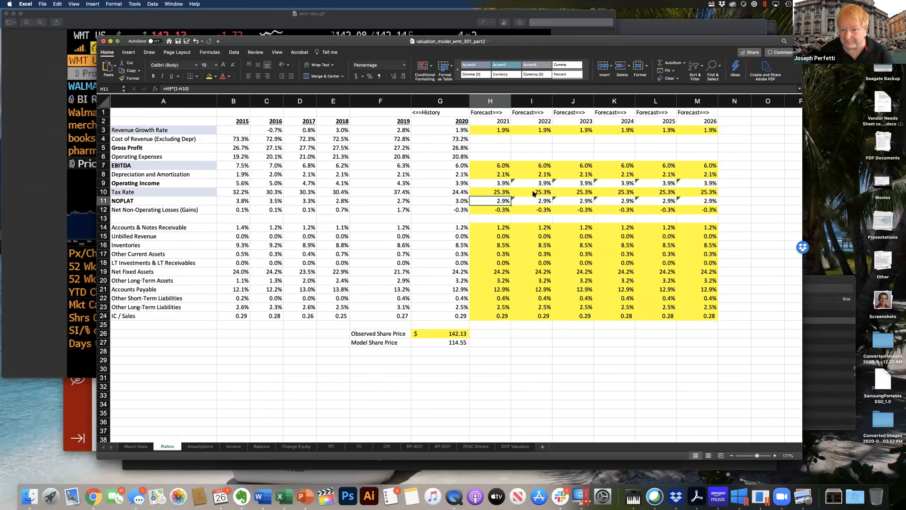
- Return to the Bloomberg terminal and open the JP Morgan report as a PDF in Microsoft Edge
{"action": "key", "text": "super+Tab"}
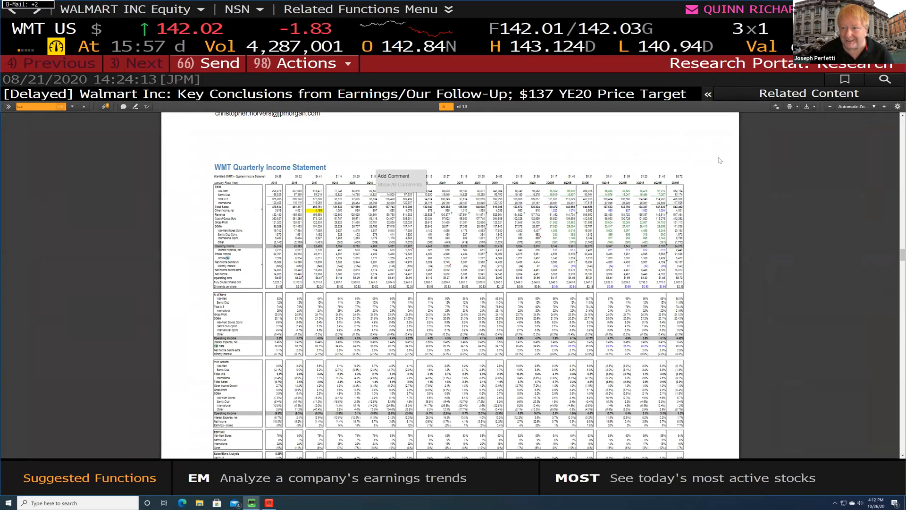
{"action": "right_click", "coordinate": [633, 190]}
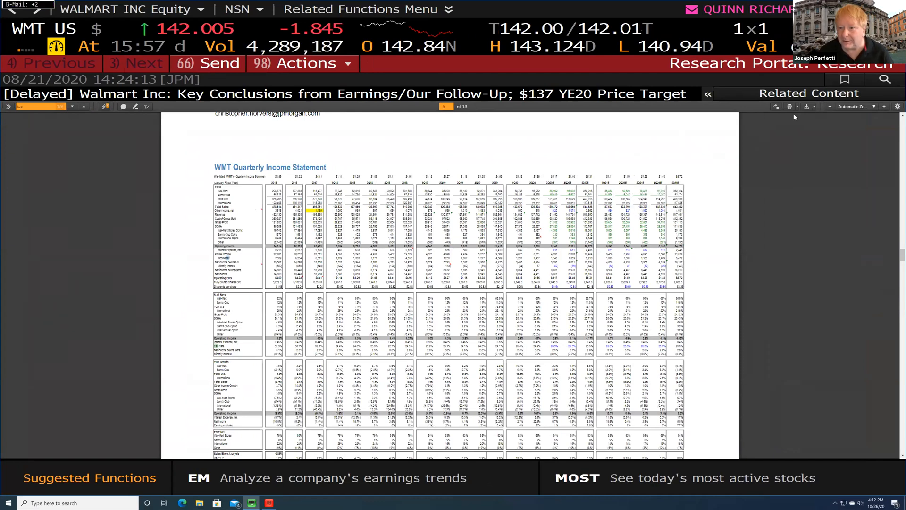
{"action": "left_click", "coordinate": [332, 64]}
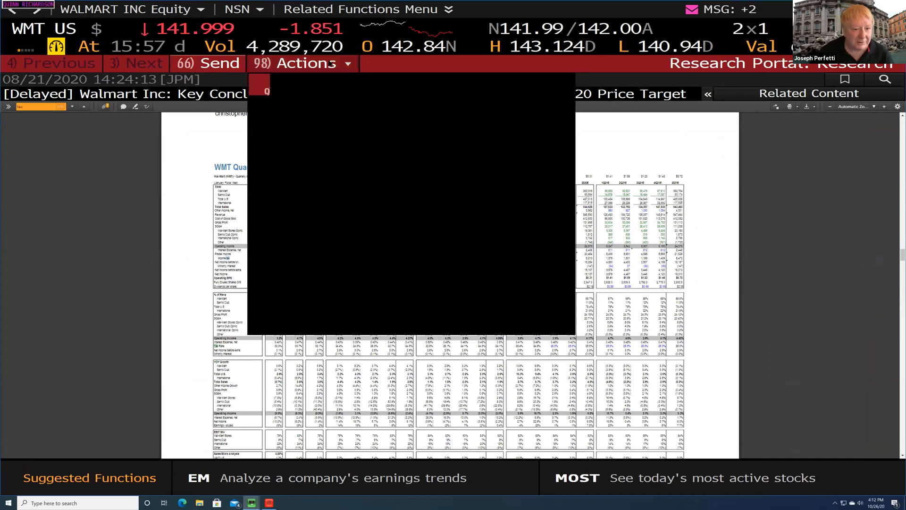
{"action": "left_click", "coordinate": [332, 111]}
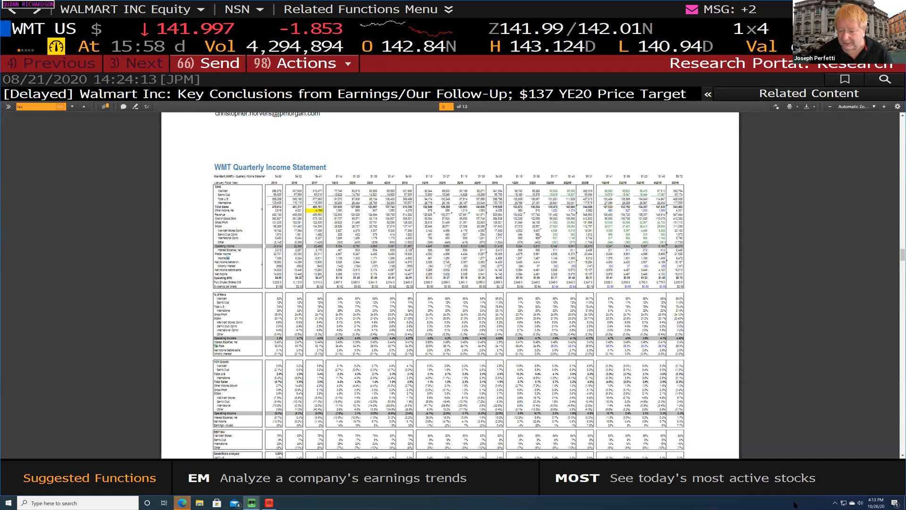
{"action": "mouse_move", "coordinate": [796, 504]}
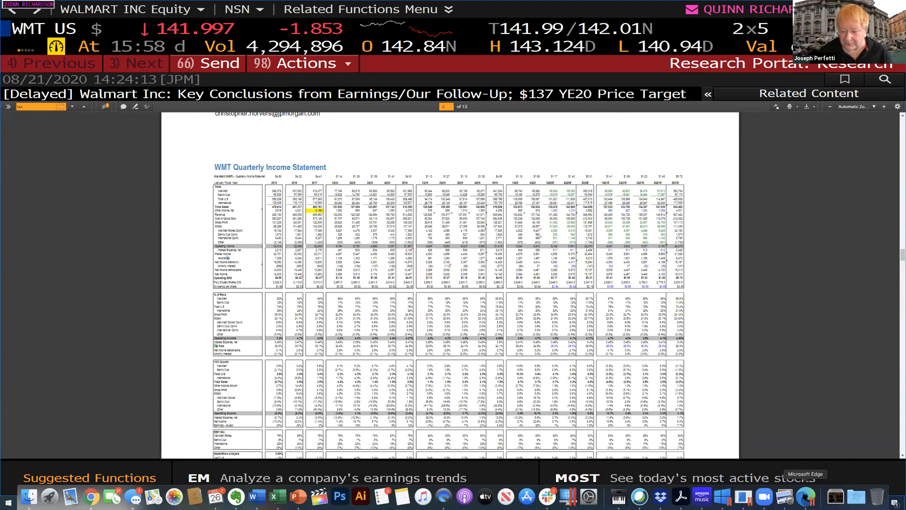
{"action": "left_click", "coordinate": [805, 498]}
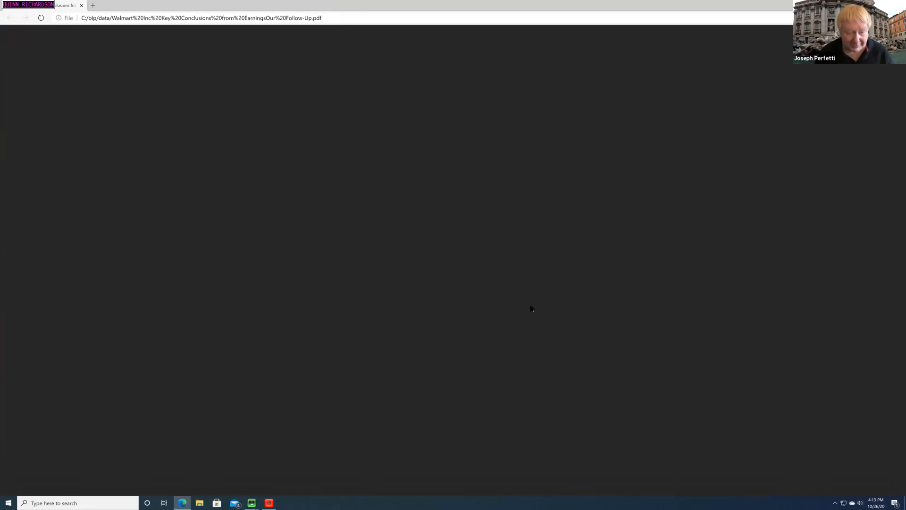
- Switch back to Excel and check the tax rate cells H10 to M10, plus the Revenue Growth Rate and EBITDA driver rows
{"action": "key", "text": "super+Tab"}
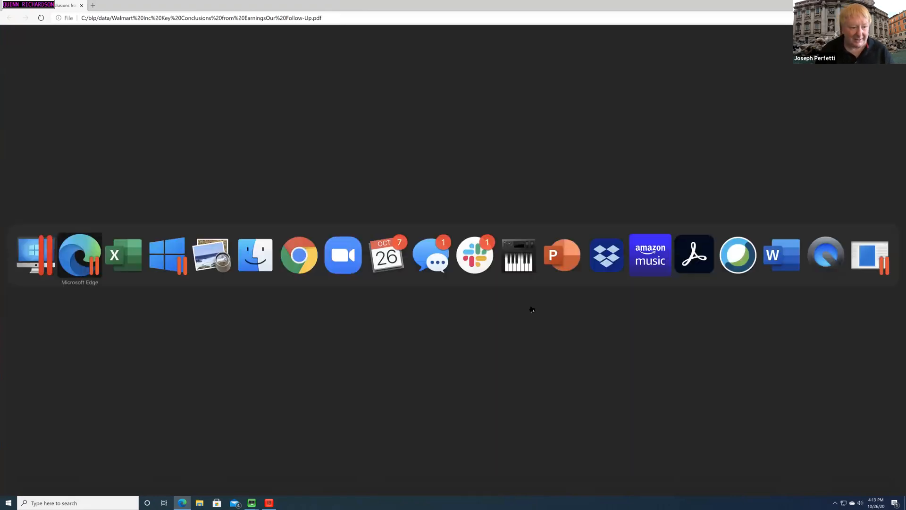
{"action": "key", "text": "super+Tab"}
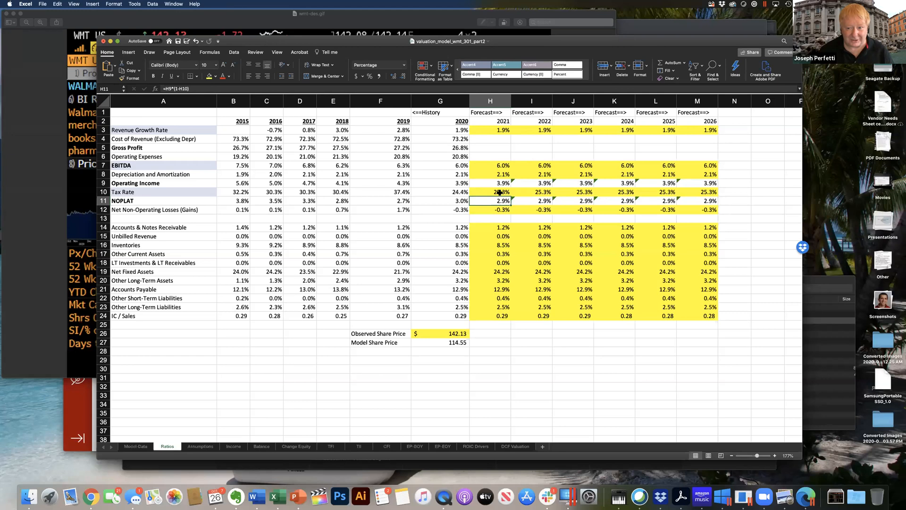
{"action": "left_click", "coordinate": [500, 192]}
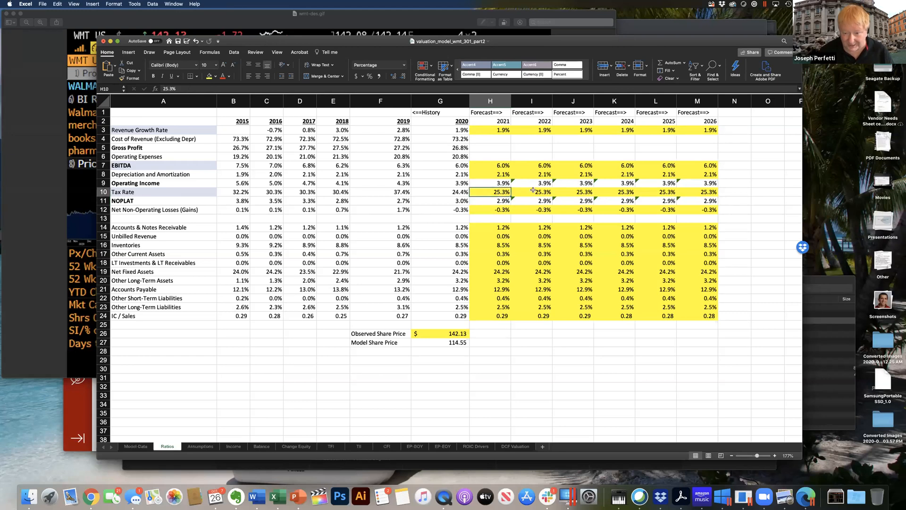
{"action": "left_click", "coordinate": [543, 192]}
{"action": "left_click", "coordinate": [592, 191]}
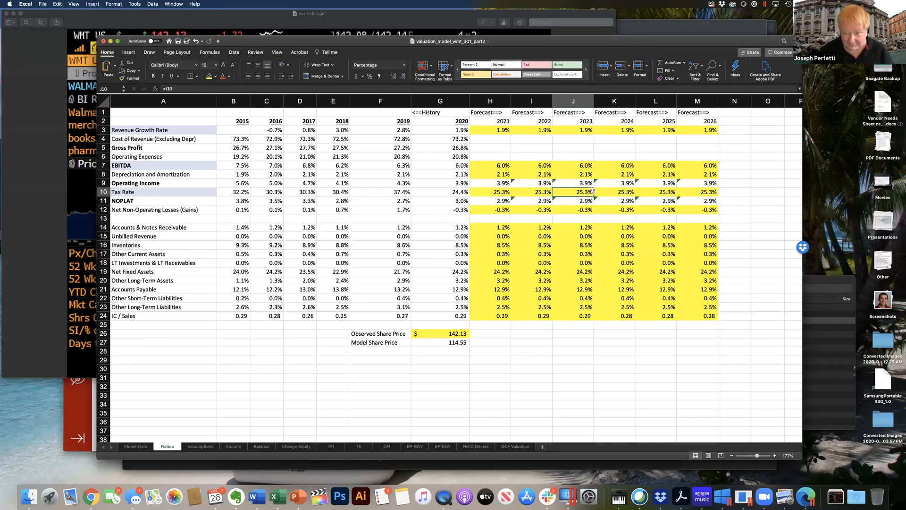
{"action": "left_click", "coordinate": [625, 192]}
{"action": "left_click", "coordinate": [665, 192]}
{"action": "left_click", "coordinate": [704, 192]}
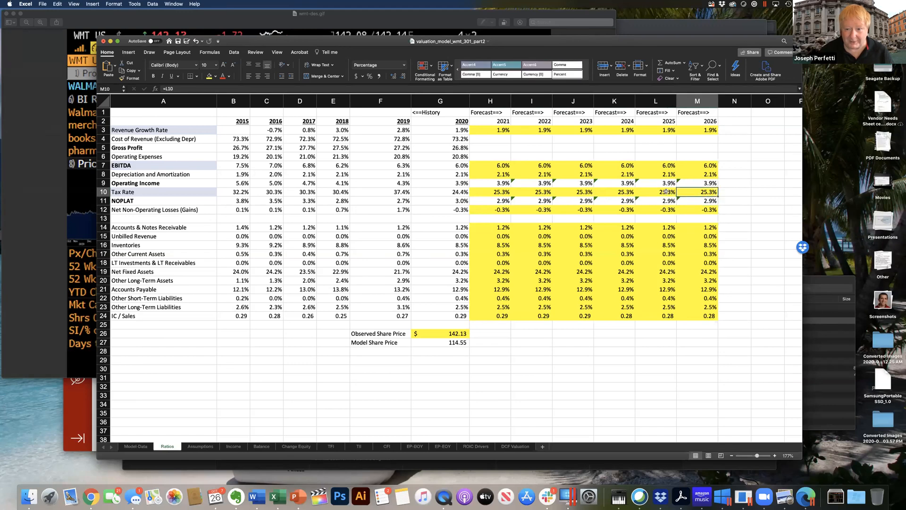
{"action": "left_click", "coordinate": [494, 194]}
{"action": "left_click", "coordinate": [542, 193]}
{"action": "left_click", "coordinate": [578, 194]}
{"action": "left_click", "coordinate": [619, 193]}
{"action": "left_click", "coordinate": [658, 194]}
{"action": "left_click", "coordinate": [700, 196]}
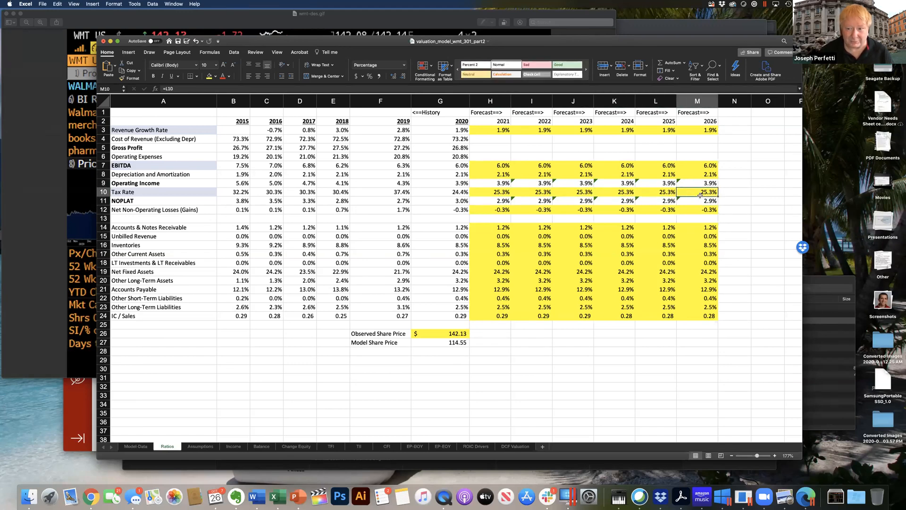
{"action": "left_click", "coordinate": [506, 191]}
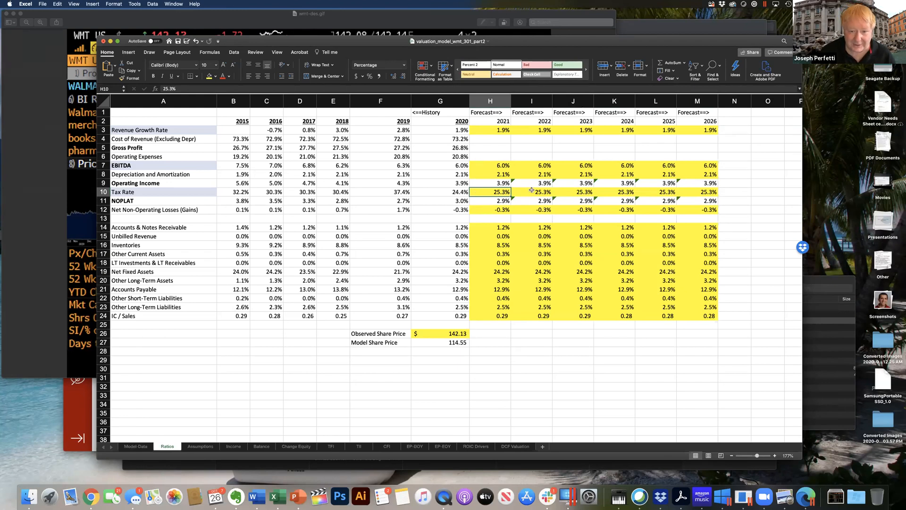
{"action": "left_click", "coordinate": [202, 130]}
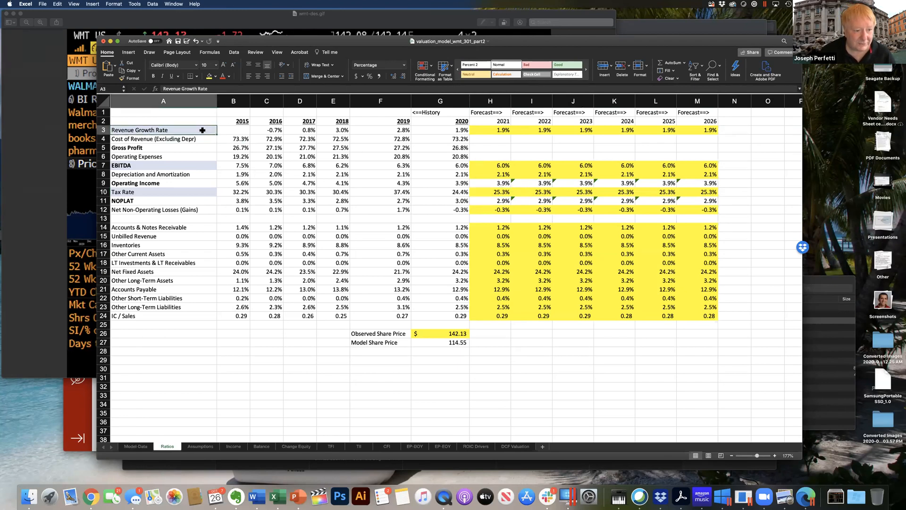
{"action": "left_click", "coordinate": [194, 161]}
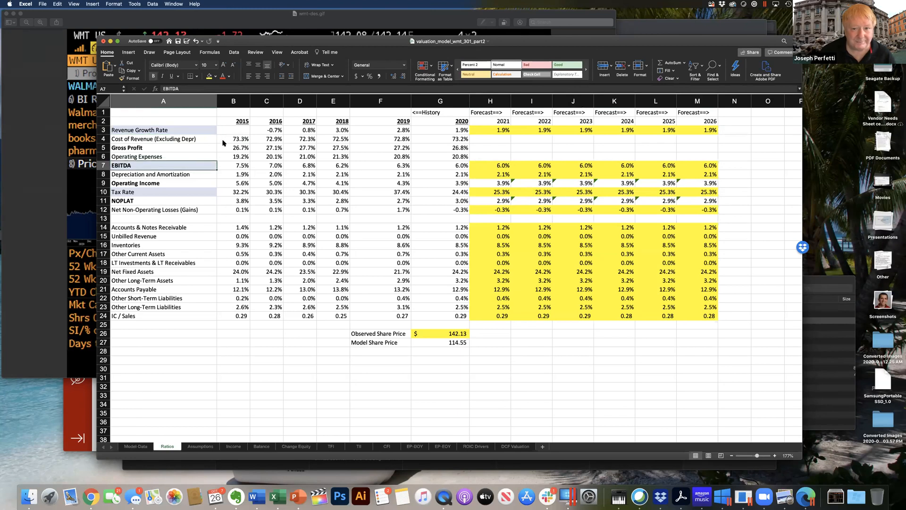
- Switch to the Bloomberg terminal, load WMT US Equity, and examine the revenue and EBITDA estimates in the EEO consensus overview
{"action": "left_click", "coordinate": [408, 20]}
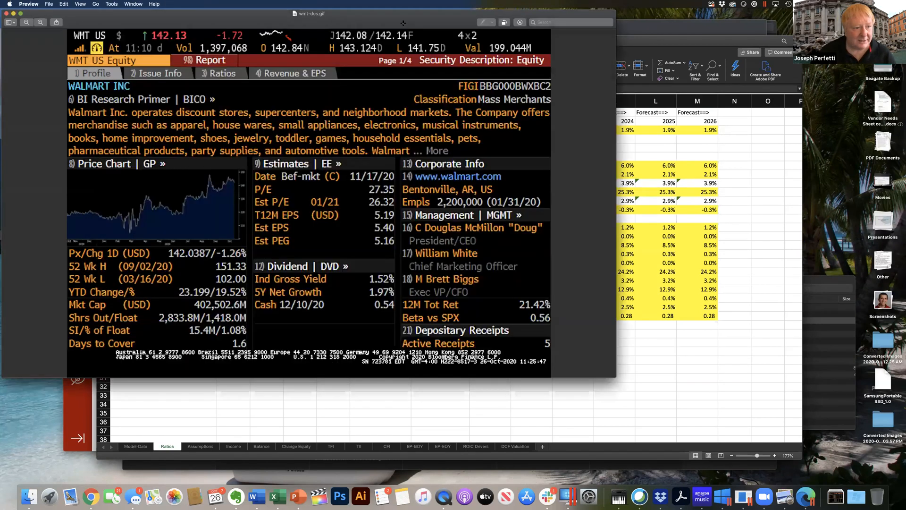
{"action": "left_click", "coordinate": [723, 497]}
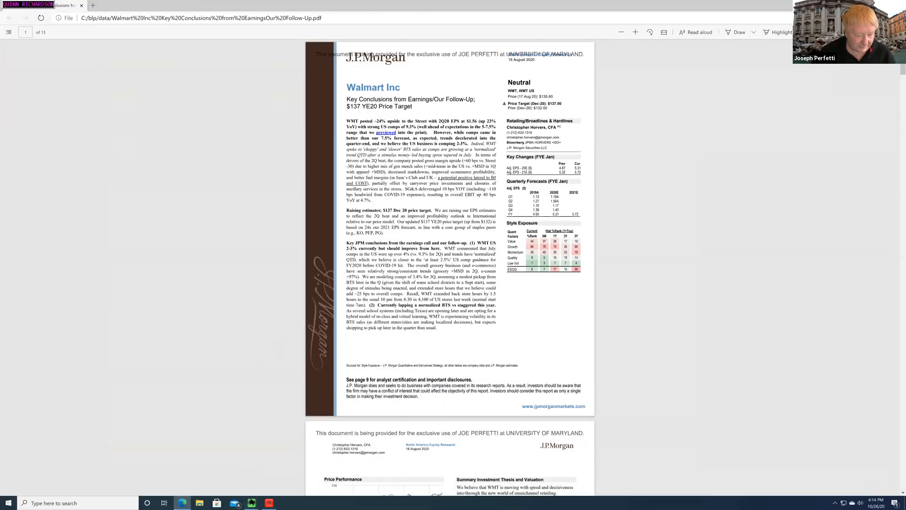
{"action": "mouse_move", "coordinate": [252, 501]}
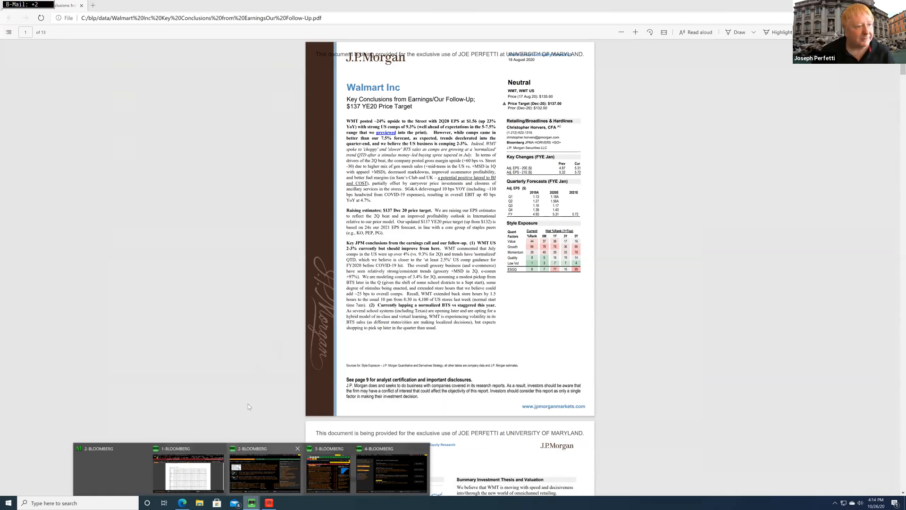
{"action": "left_click", "coordinate": [264, 472]}
{"action": "type", "text": "W"}
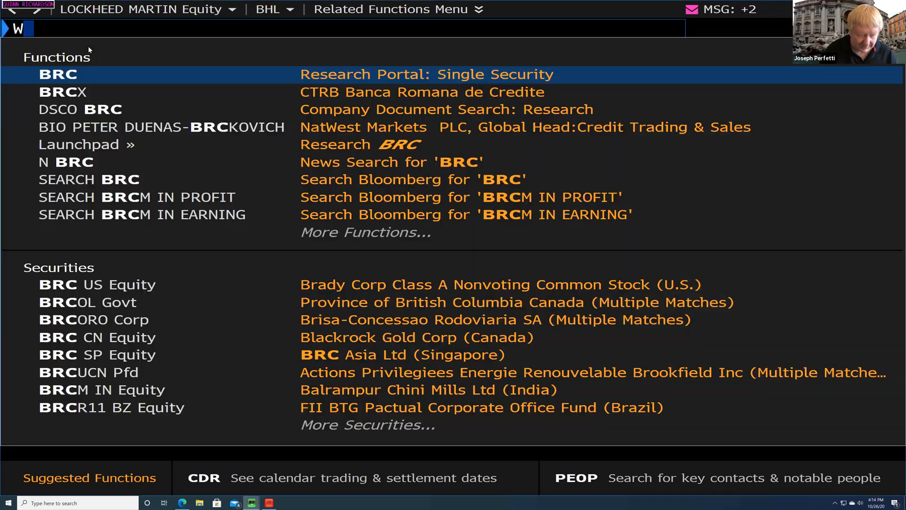
{"action": "type", "text": "MT"}
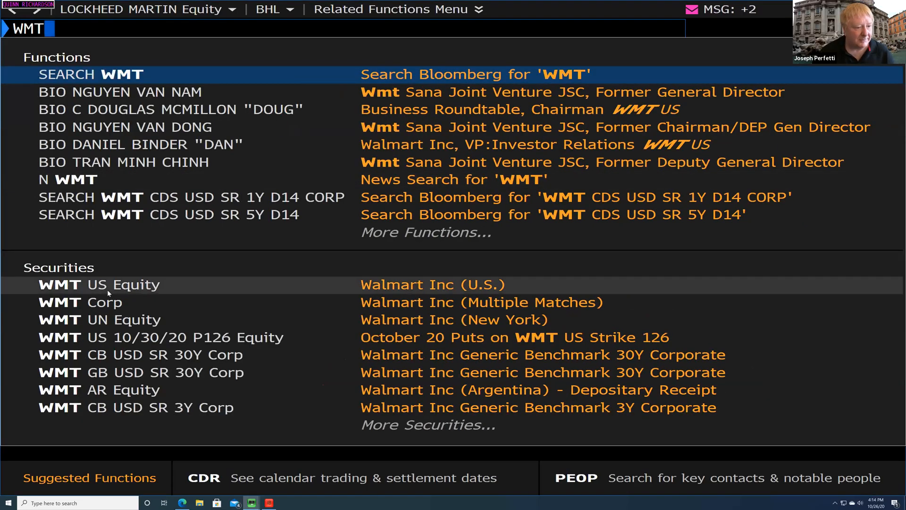
{"action": "left_click", "coordinate": [107, 290]}
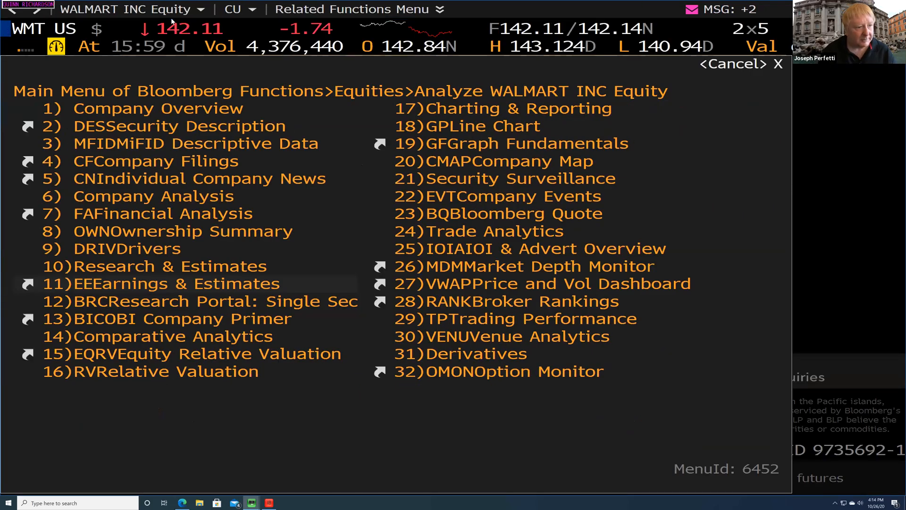
{"action": "type", "text": "EEO"}
{"action": "key", "text": "Return"}
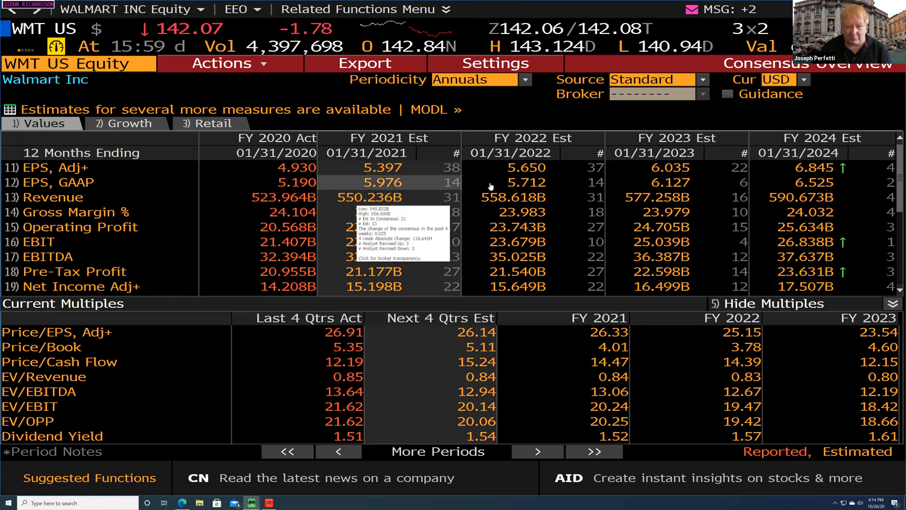
{"action": "mouse_move", "coordinate": [796, 209]}
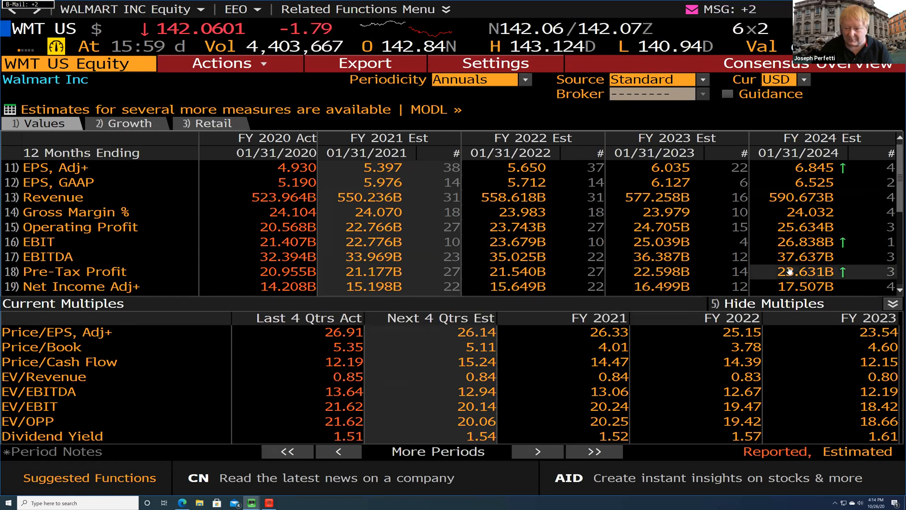
{"action": "mouse_move", "coordinate": [796, 260]}
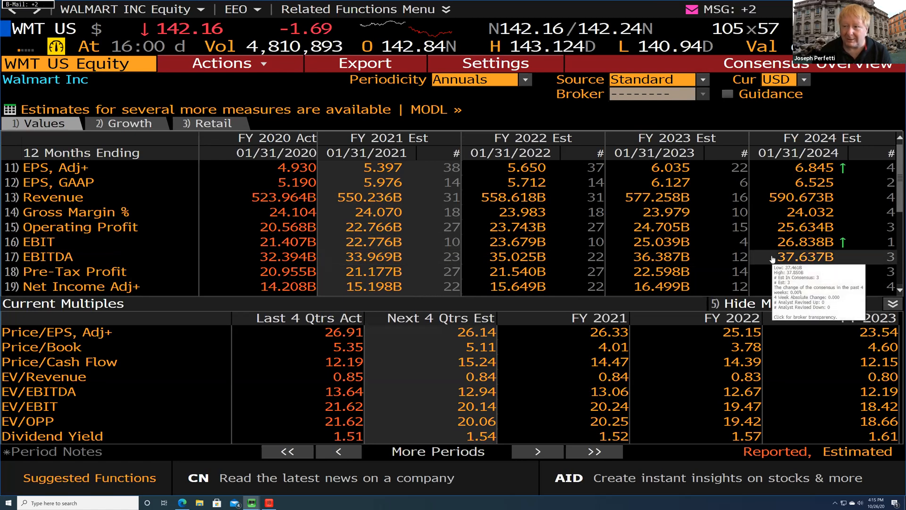
- Open the saved consensus overview image wmt-eeo.gif from the Downloads folder in Preview and enlarge it
{"action": "mouse_move", "coordinate": [849, 9]}
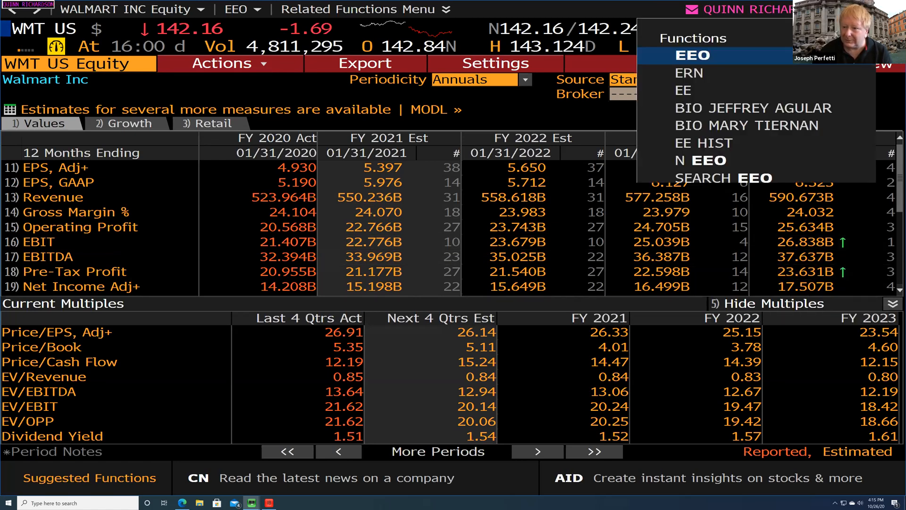
{"action": "mouse_move", "coordinate": [670, 38]}
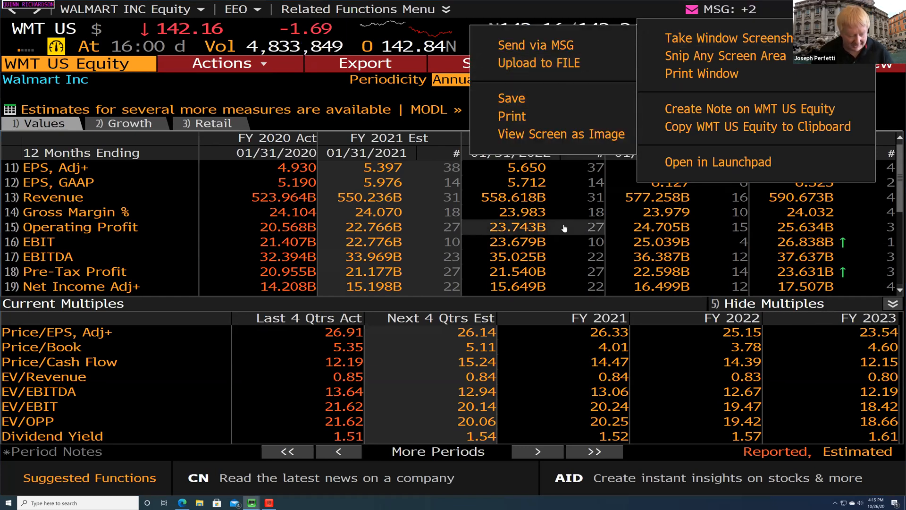
{"action": "mouse_move", "coordinate": [564, 228]}
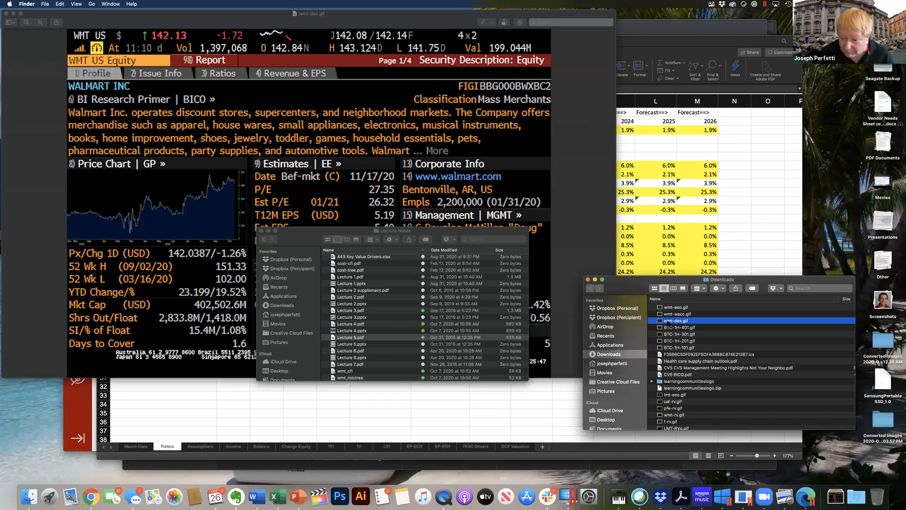
{"action": "double_click", "coordinate": [675, 307]}
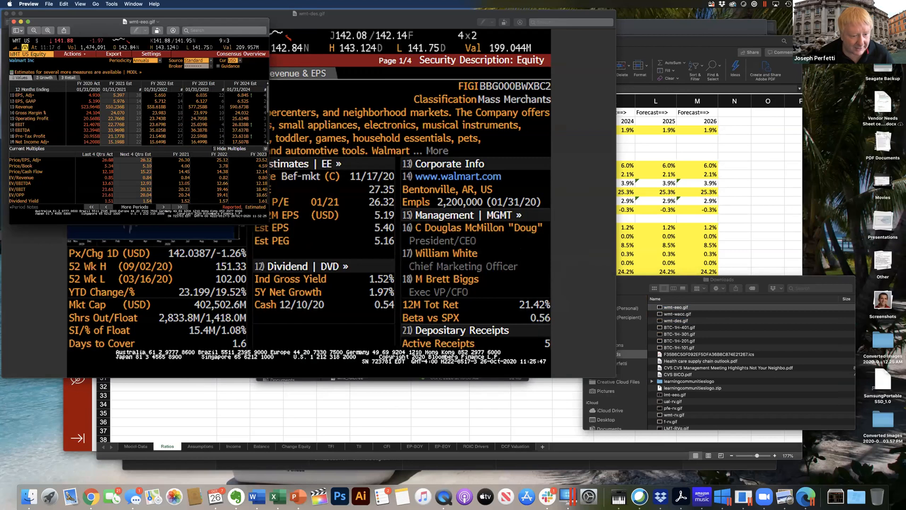
{"action": "key", "text": "super+equal"}
{"action": "key", "text": "super+equal"}
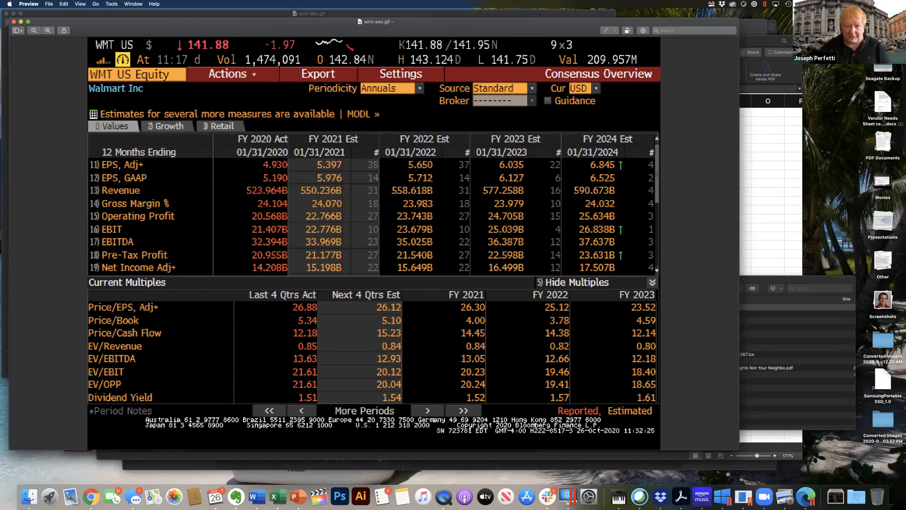
- Switch to Excel, review the 2021 to 2024 revenue and EBITDA forecasts in H3:K8 of the Income sheet, and return to the Ratios sheet
{"action": "key", "text": "super+Tab"}
{"action": "key", "text": "super+Tab"}
{"action": "key", "text": "super+Tab"}
{"action": "key", "text": "super+Tab"}
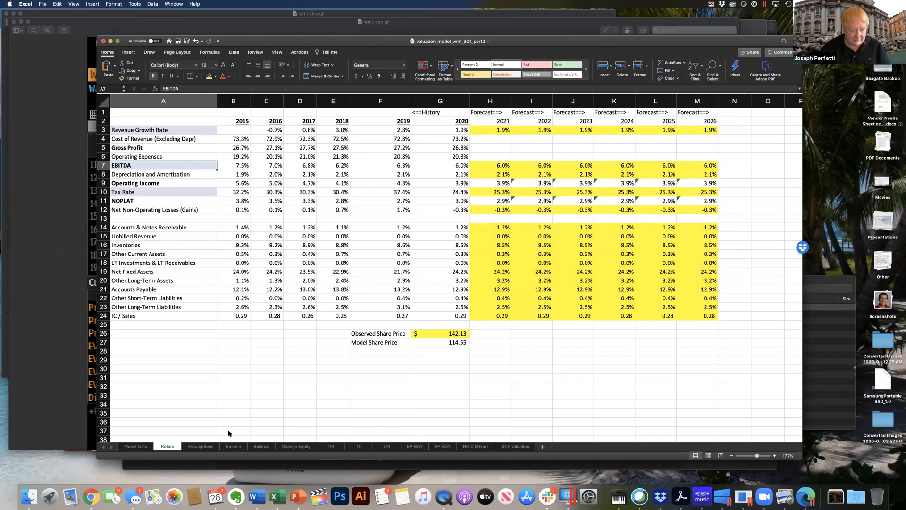
{"action": "left_click", "coordinate": [233, 446]}
{"action": "left_click_drag", "start_coordinate": [541, 130], "coordinate": [684, 176]}
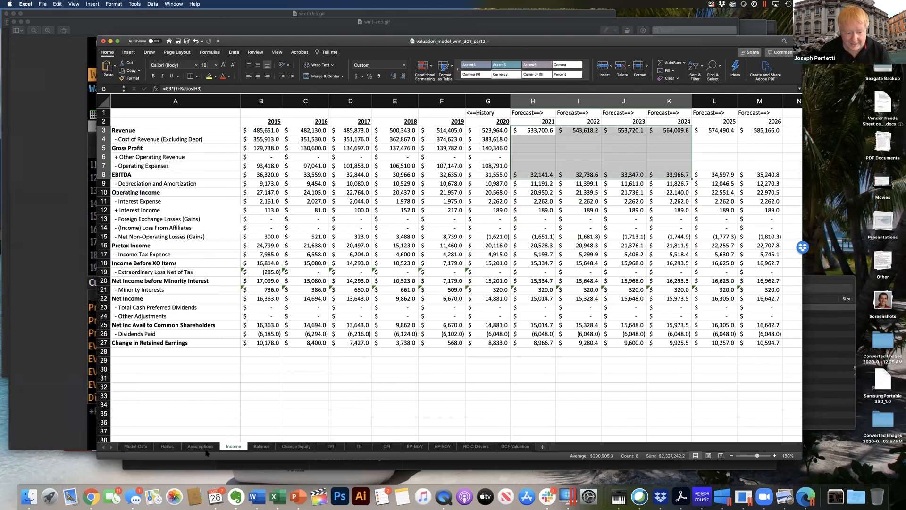
{"action": "left_click", "coordinate": [167, 446]}
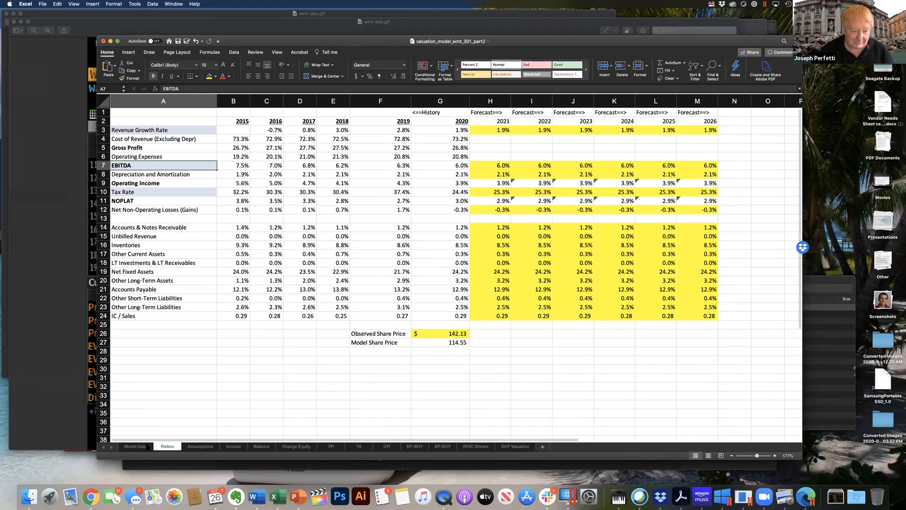
- Link cell B11 of the Assumptions sheet to the Last Reported Year in B2
{"action": "left_click", "coordinate": [311, 231]}
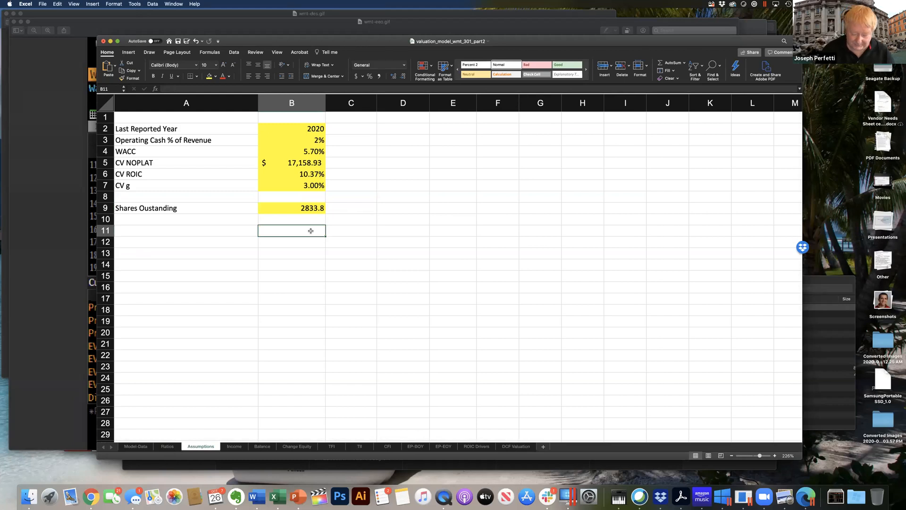
{"action": "type", "text": "="}
{"action": "left_click", "coordinate": [312, 129]}
{"action": "key", "text": "Return"}
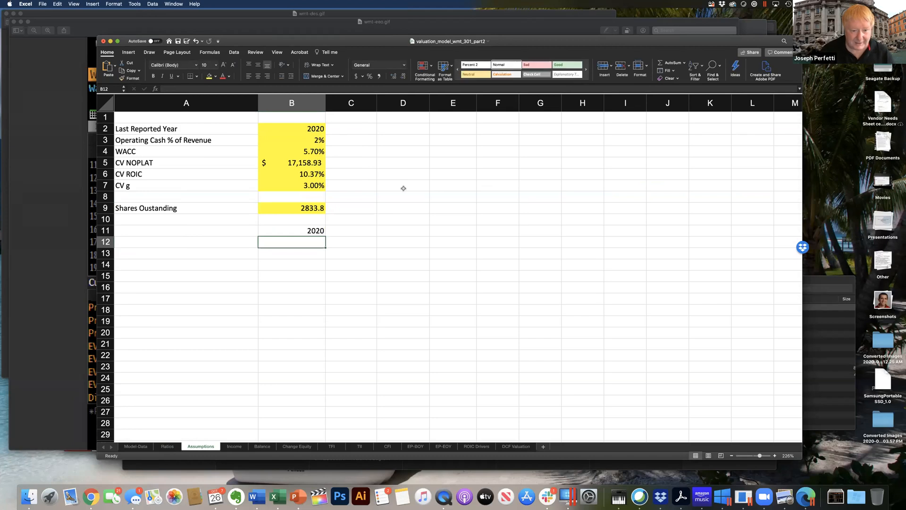
- Enter =B11+1 in C11 and copy the formula to D11 and E11 to extend the year headings through 2023
{"action": "left_click", "coordinate": [342, 232]}
{"action": "type", "text": "="}
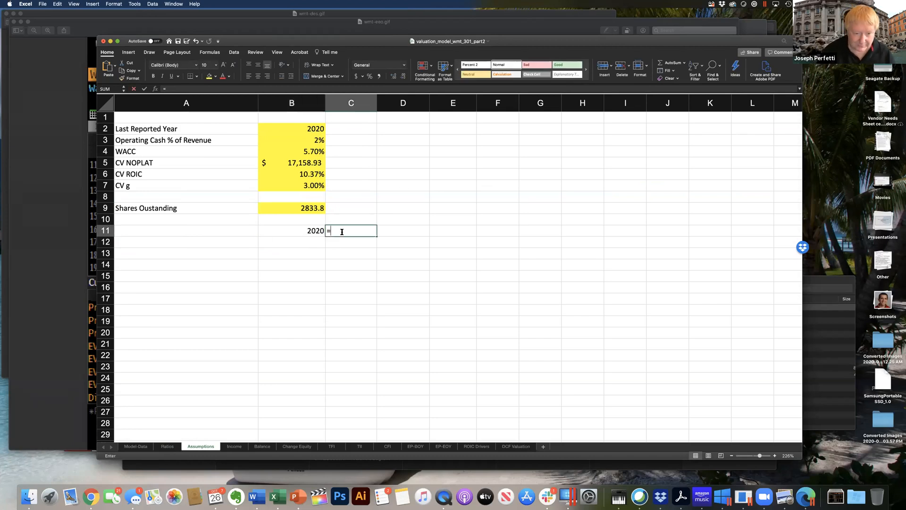
{"action": "key", "text": "Left"}
{"action": "type", "text": "+1"}
{"action": "key", "text": "Return"}
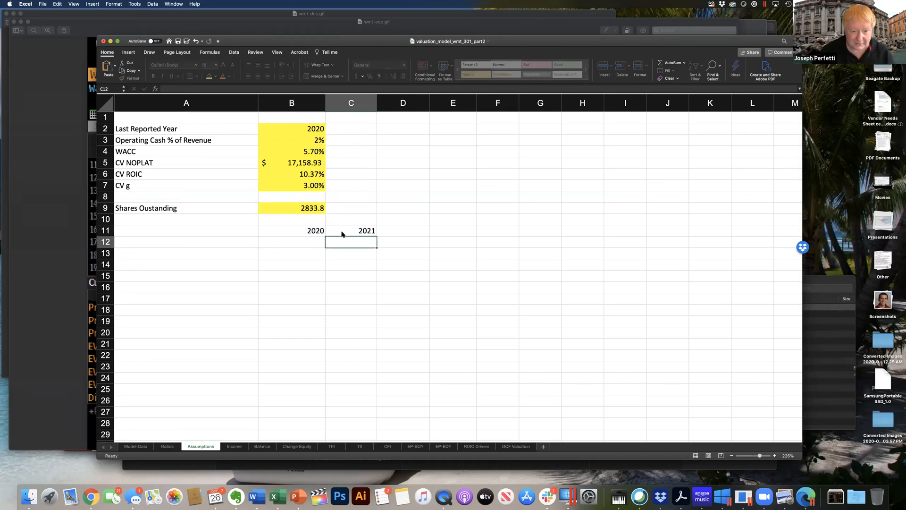
{"action": "left_click", "coordinate": [362, 230]}
{"action": "key", "text": "super+c"}
{"action": "left_click_drag", "start_coordinate": [421, 232], "coordinate": [438, 231]}
{"action": "key", "text": "super+v"}
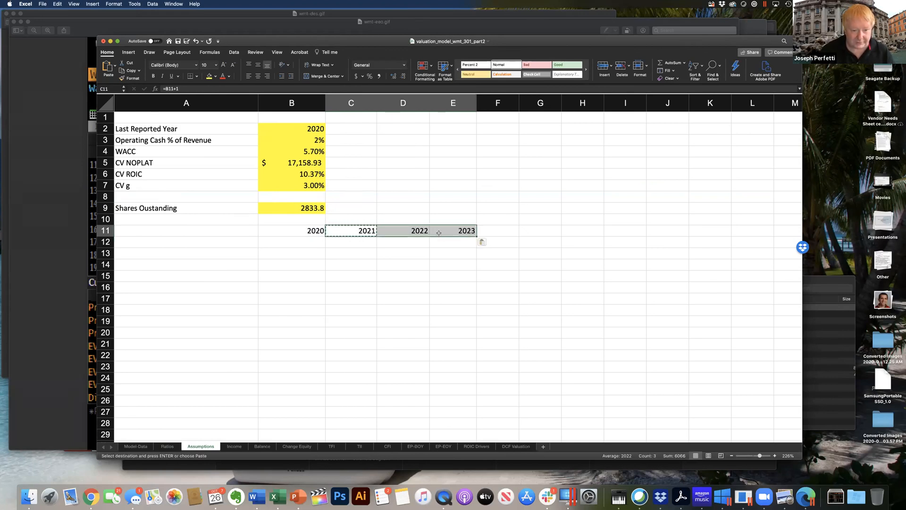
- Label cells A12 to A14 as Consensus Revenue, Consensus EBITDA and EBITDA Margin %
{"action": "left_click", "coordinate": [163, 244]}
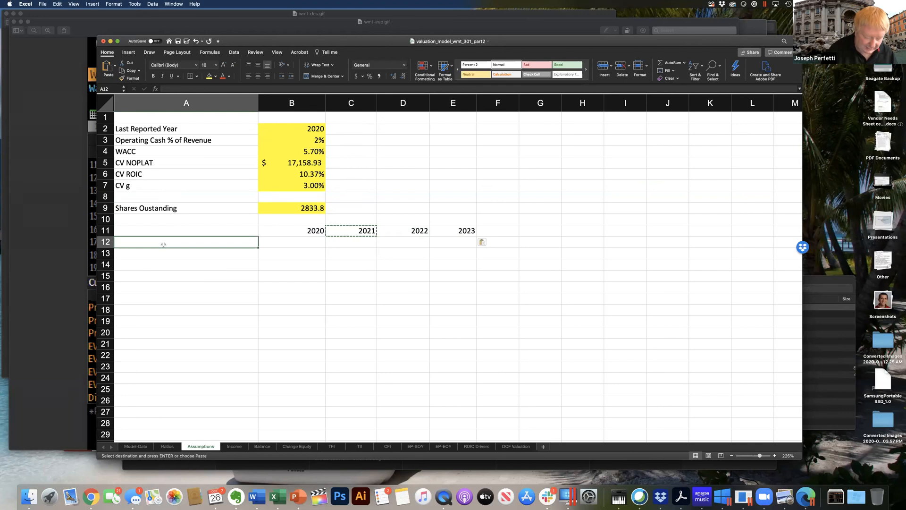
{"action": "type", "text": "Consensus Reveen"}
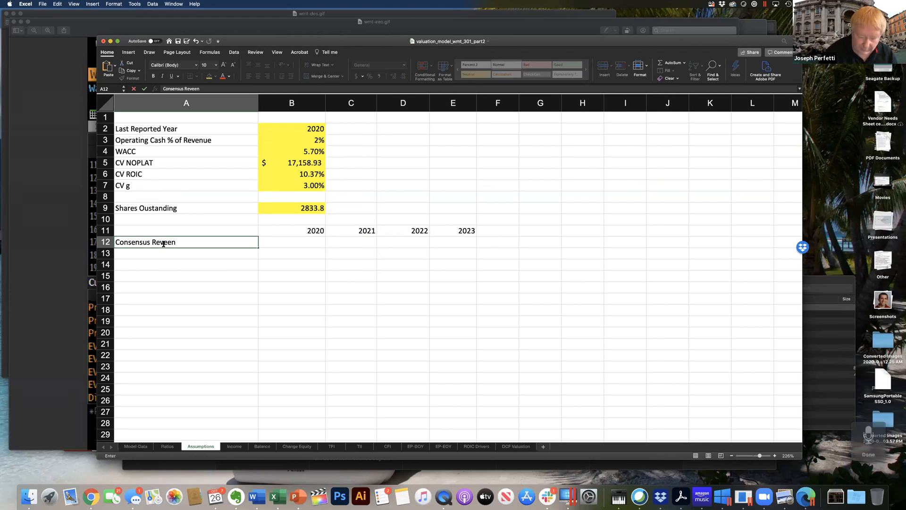
{"action": "key", "text": "BackSpace"}
{"action": "key", "text": "BackSpace"}
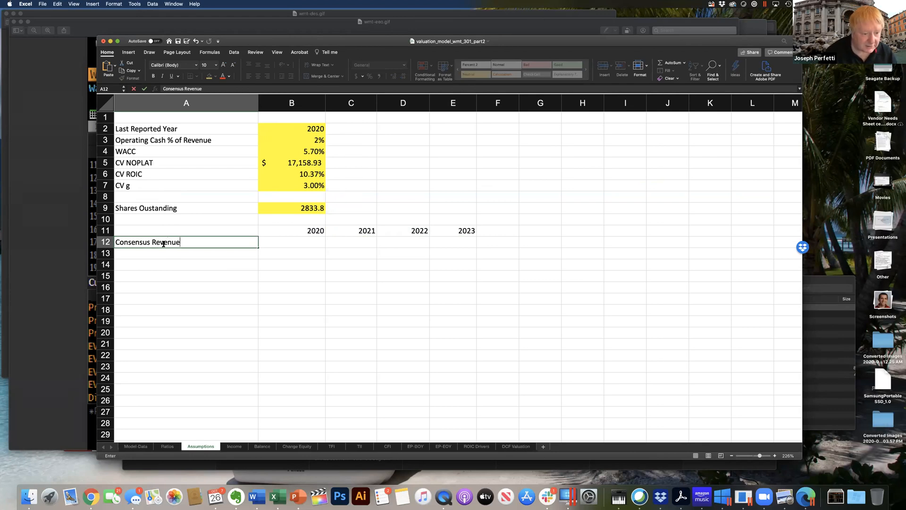
{"action": "key", "text": "Return"}
{"action": "type", "text": "Consensus "}
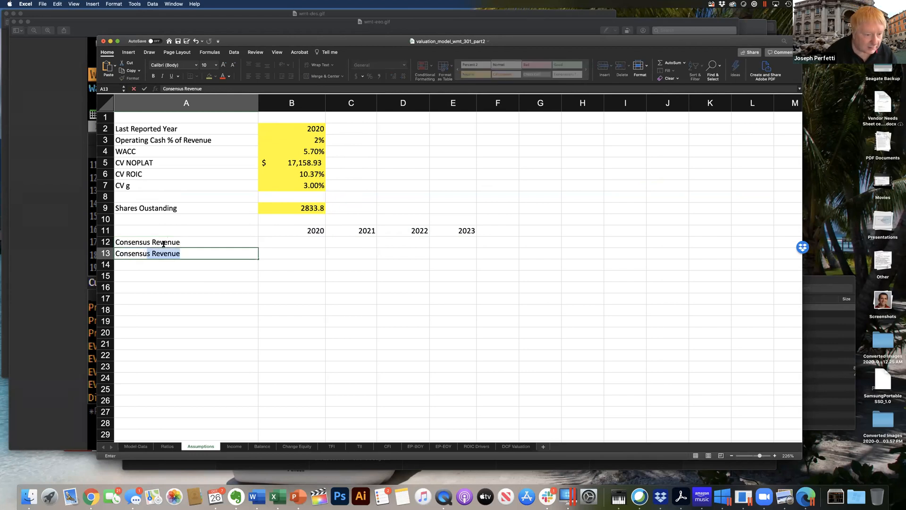
{"action": "type", "text": "E"}
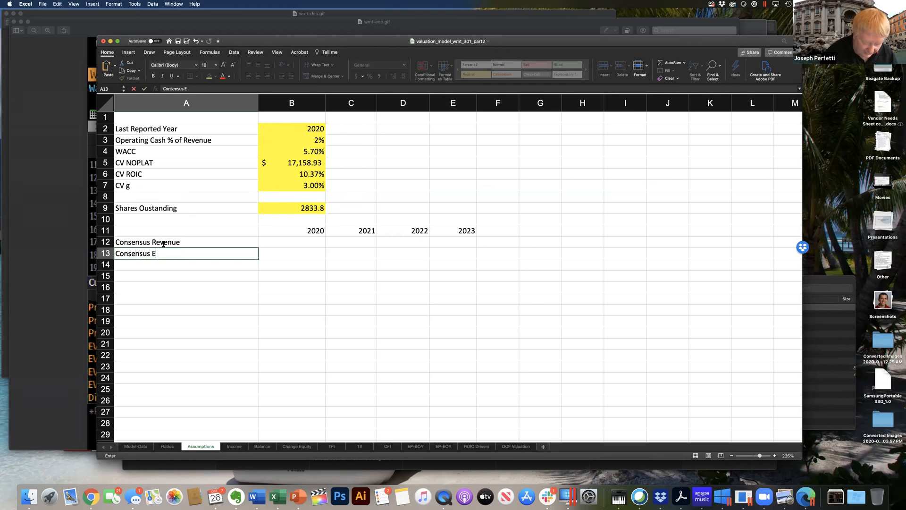
{"action": "type", "text": "BITDAS"}
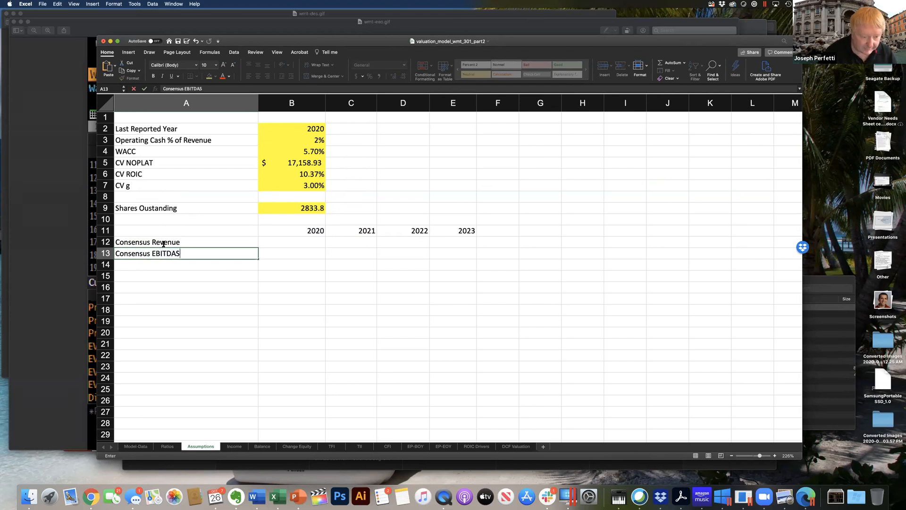
{"action": "key", "text": "Return"}
{"action": "type", "text": "EBIT"}
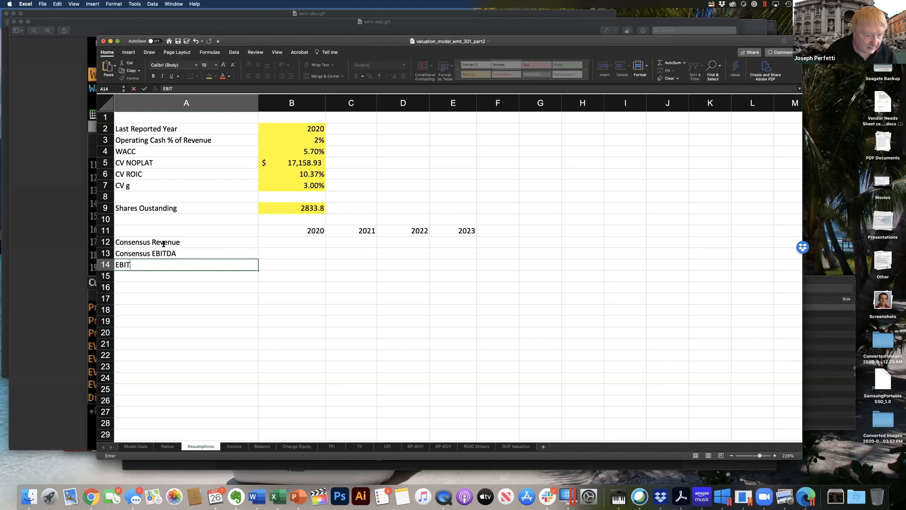
{"action": "type", "text": "DA M"}
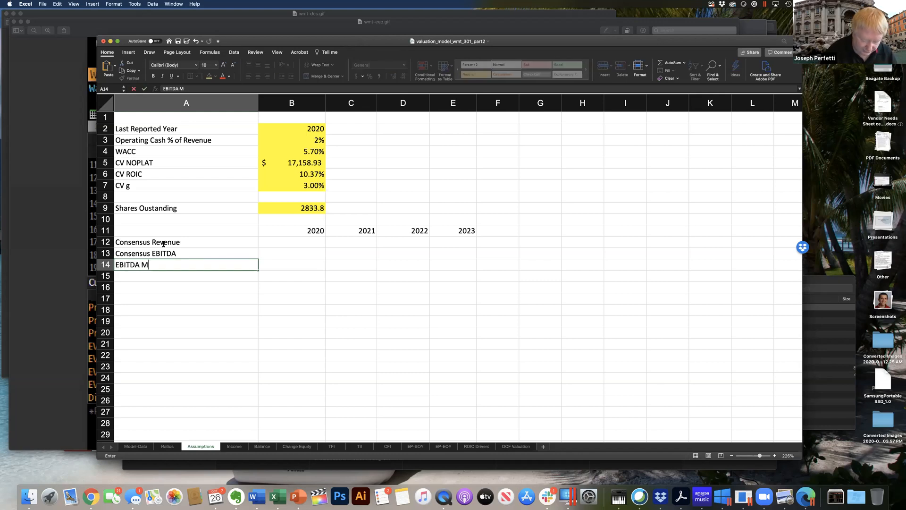
{"action": "type", "text": "argin %"}
{"action": "key", "text": "Return"}
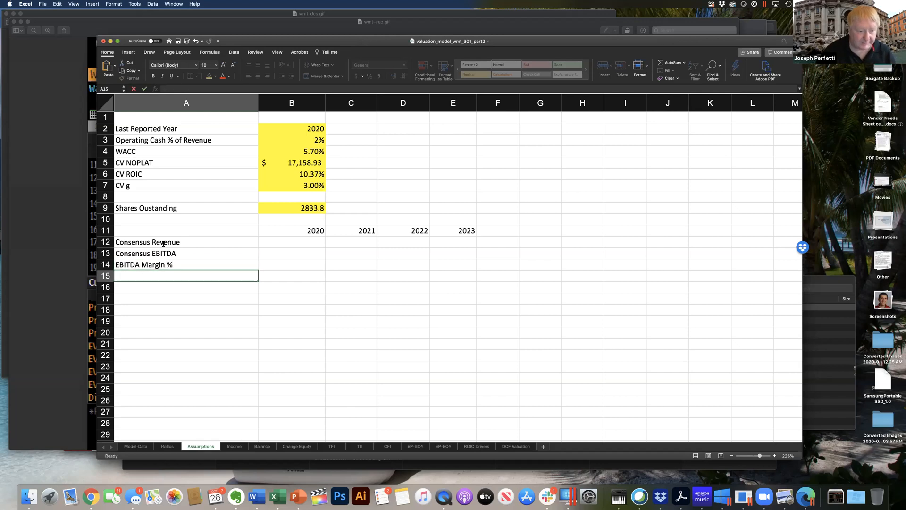
- Look up the FY 2021 consensus revenue in wmt-eeo.gif, enter 550236 in B12, and return to the image in Preview
{"action": "left_click", "coordinate": [323, 243]}
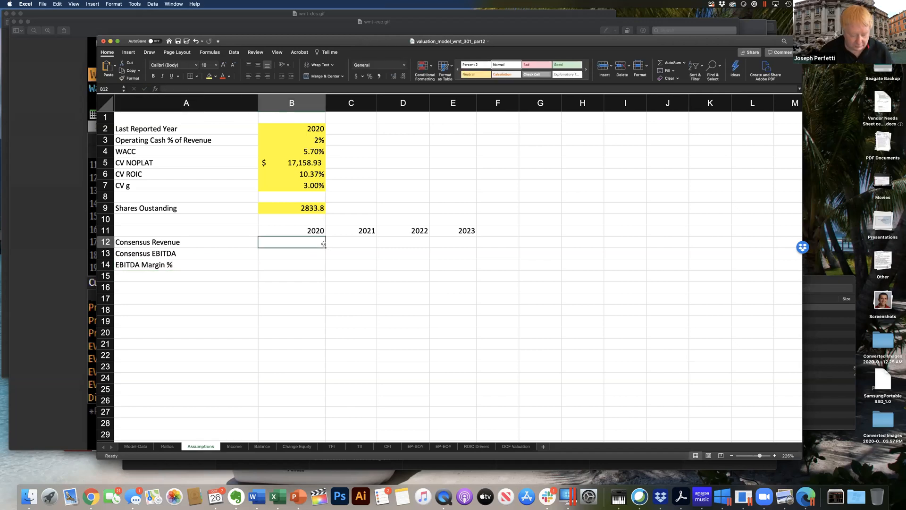
{"action": "key", "text": "super+Tab"}
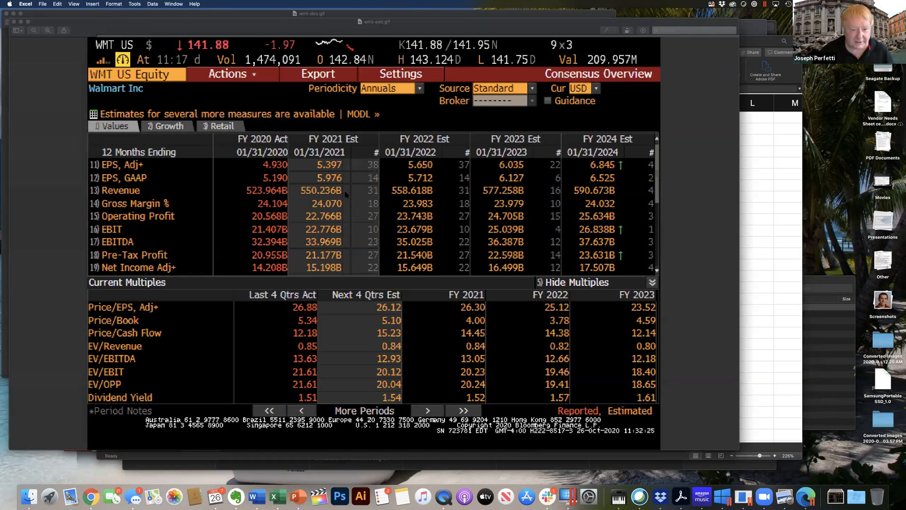
{"action": "key", "text": "super+Tab"}
{"action": "type", "text": "550"}
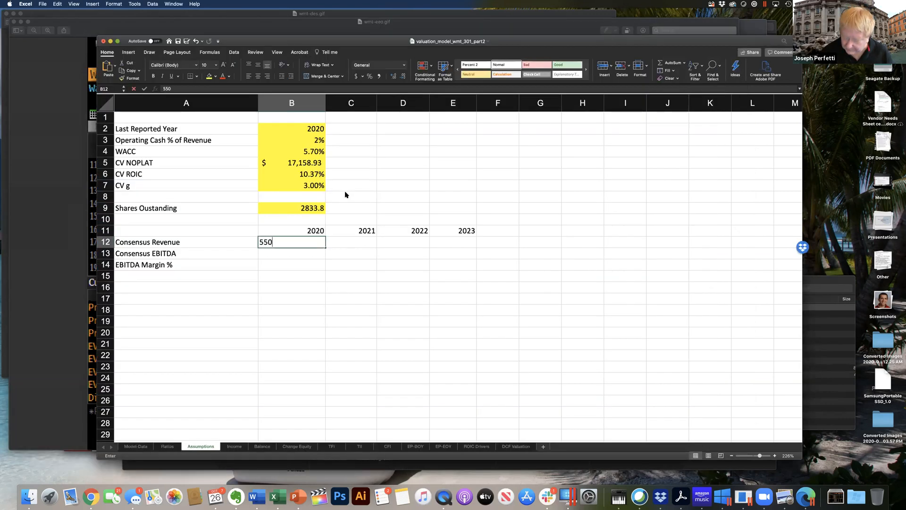
{"action": "type", "text": "236"}
{"action": "key", "text": "Return"}
{"action": "key", "text": "super+Tab"}
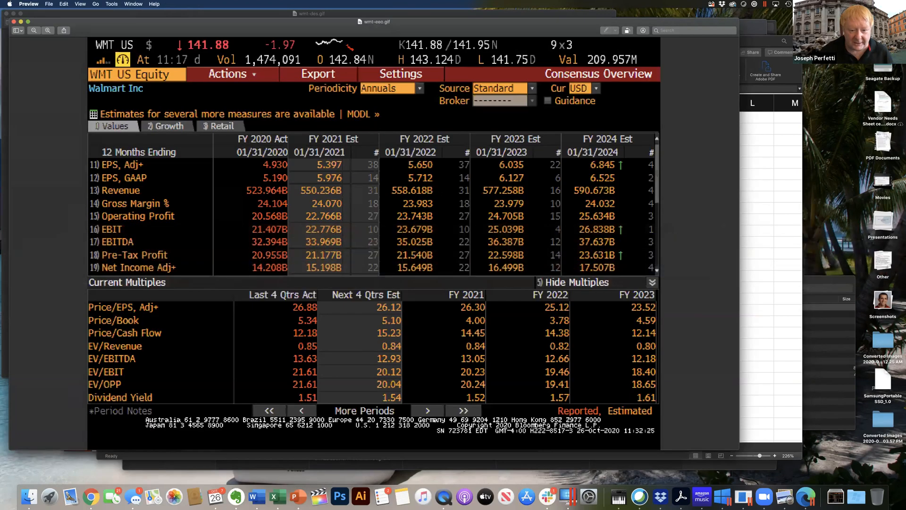
- Return to the Excel workbook and enter the FY 2022 consensus revenue of 558618 in C12
{"action": "key", "text": "super+Tab"}
{"action": "left_click", "coordinate": [360, 242]}
{"action": "type", "text": "558618"}
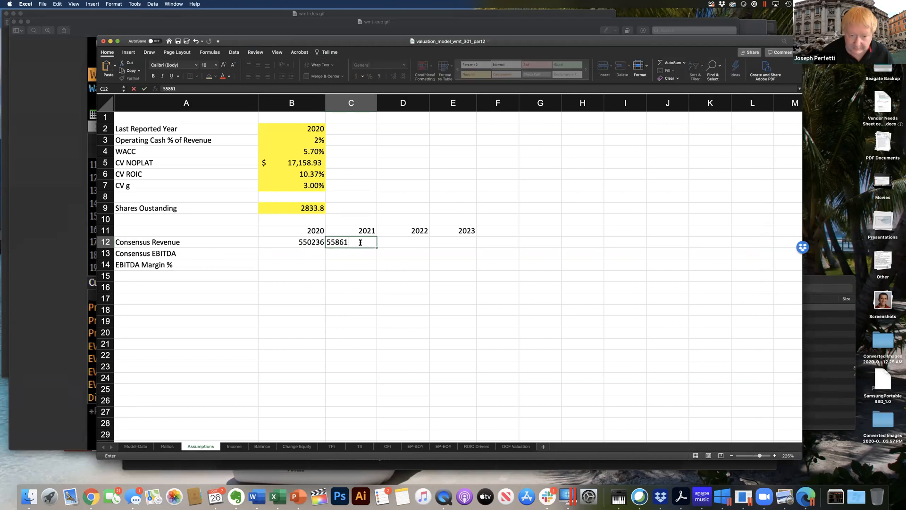
{"action": "key", "text": "Return"}
- Look up the FY 2023 consensus revenue in wmt-eeo.gif and enter 577258 in D12 of the workbook
{"action": "key", "text": "super+Tab"}
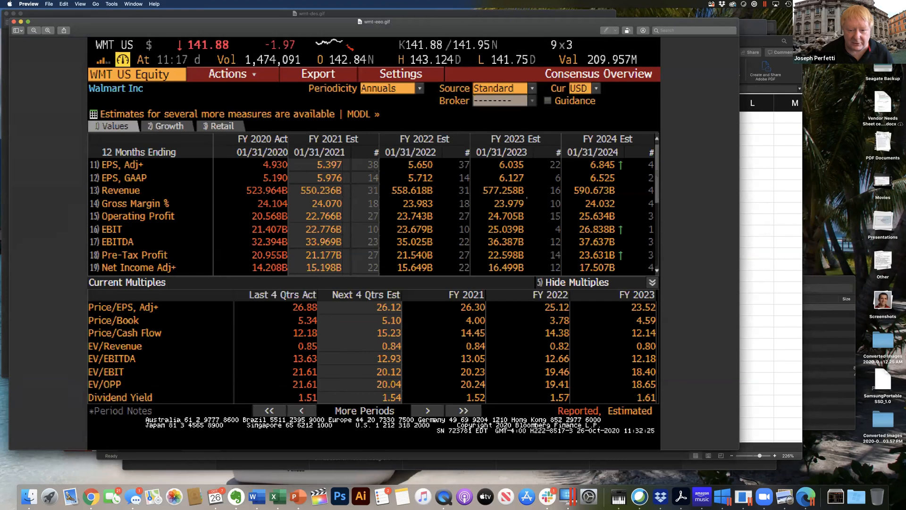
{"action": "key", "text": "super+Tab"}
{"action": "left_click", "coordinate": [418, 241]}
{"action": "type", "text": "577"}
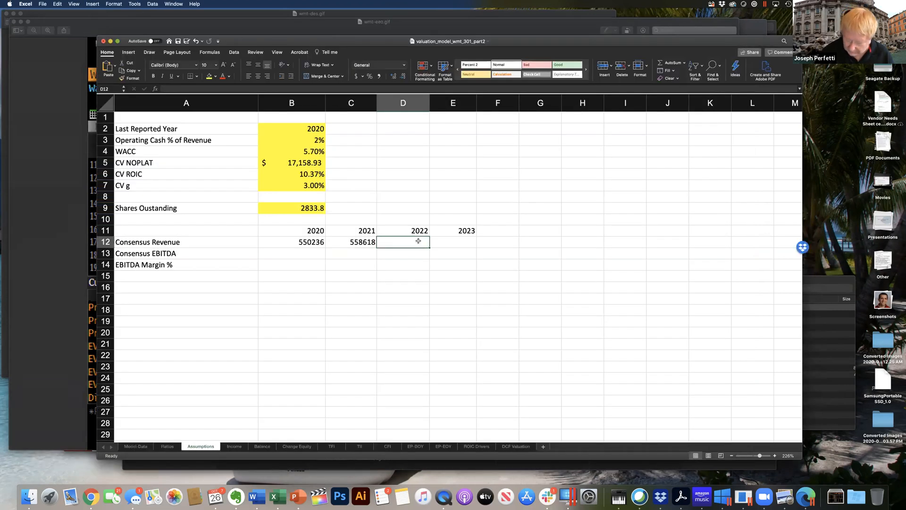
{"action": "type", "text": "2"}
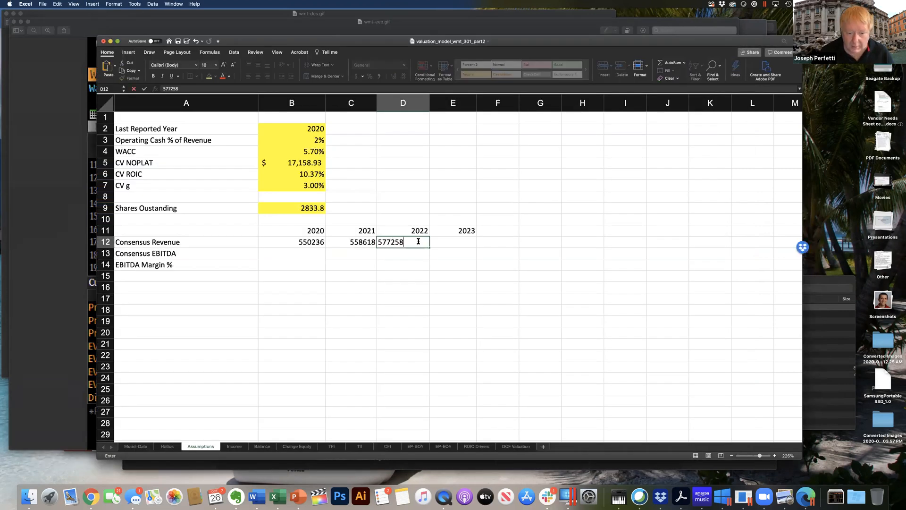
{"action": "type", "text": "58"}
{"action": "key", "text": "Return"}
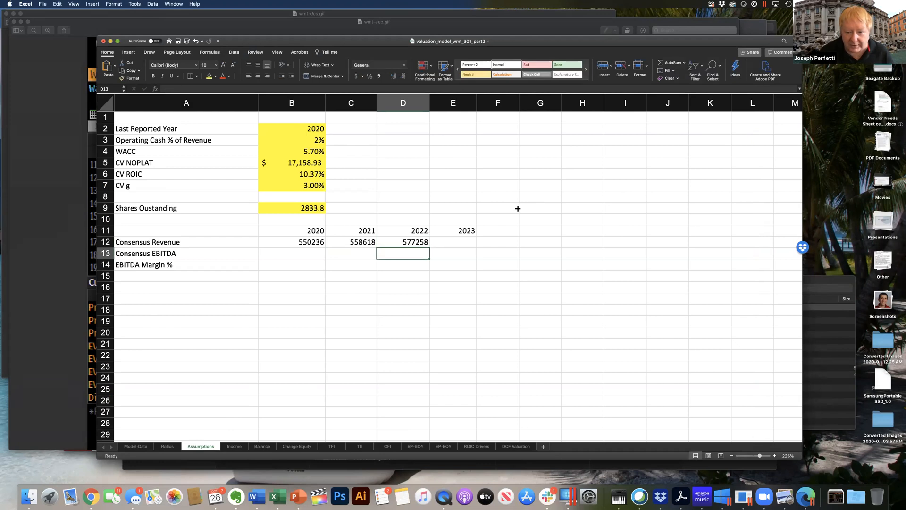
- Look up the FY 2024 consensus revenue in wmt-eeo.gif and enter 590673 in E12 of the workbook
{"action": "key", "text": "super+Tab"}
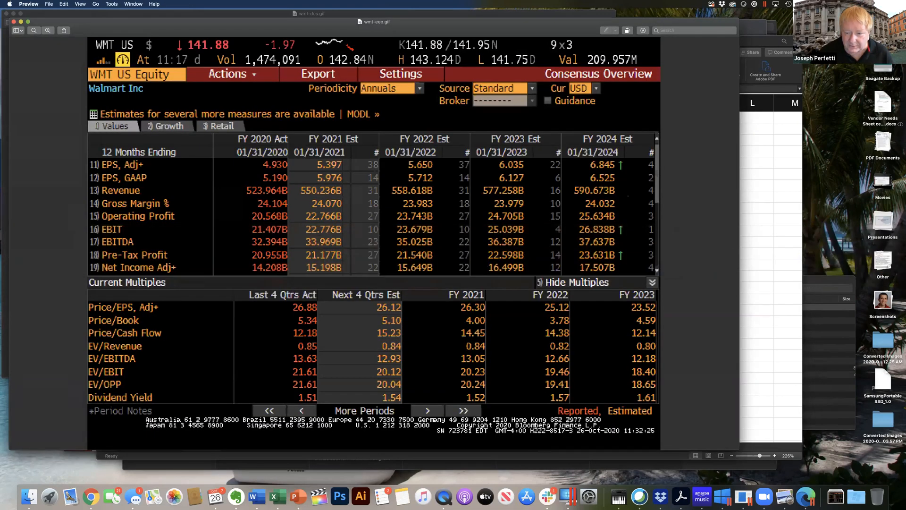
{"action": "key", "text": "super+Tab"}
{"action": "left_click", "coordinate": [454, 233]}
{"action": "left_click", "coordinate": [447, 242]}
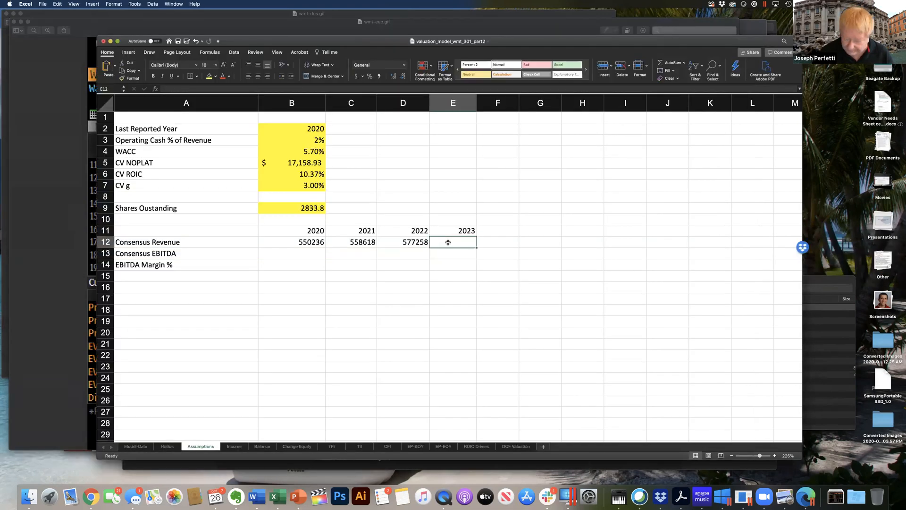
{"action": "type", "text": "590670"}
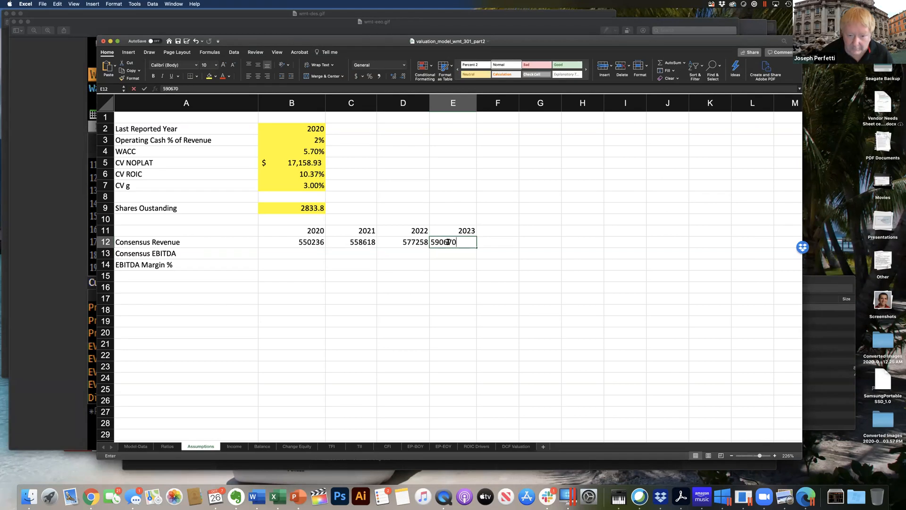
{"action": "key", "text": "Return"}
{"action": "double_click", "coordinate": [471, 242]}
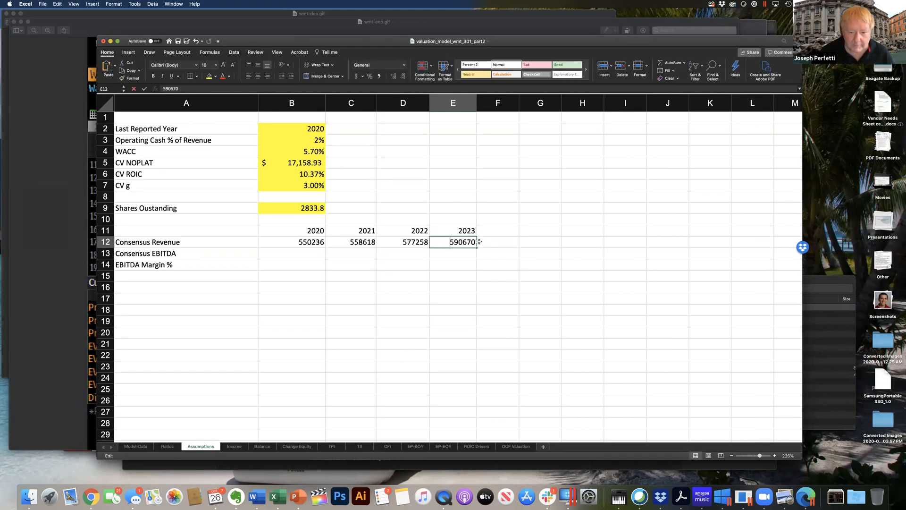
{"action": "key", "text": "BackSpace"}
{"action": "type", "text": "3"}
{"action": "key", "text": "Return"}
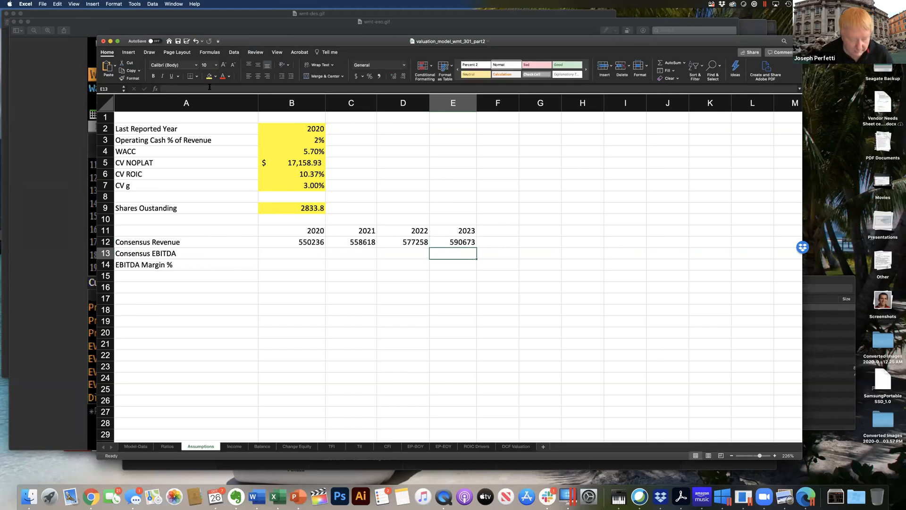
- Look up the FY 2021 consensus EBITDA in wmt-eeo.gif and enter 33969 in B13 of the workbook
{"action": "key", "text": "Right"}
{"action": "key", "text": "super+Tab"}
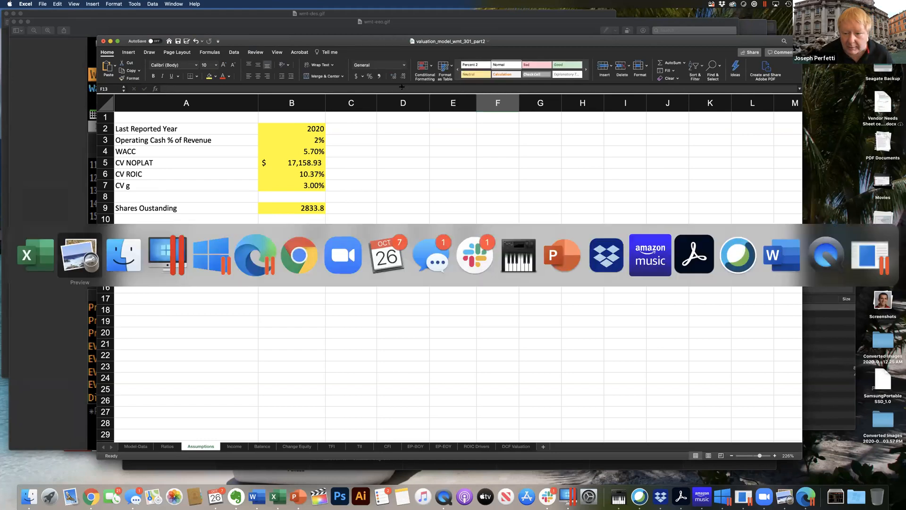
{"action": "key", "text": "super+Tab"}
{"action": "left_click", "coordinate": [289, 253]}
{"action": "key", "text": "super+Tab"}
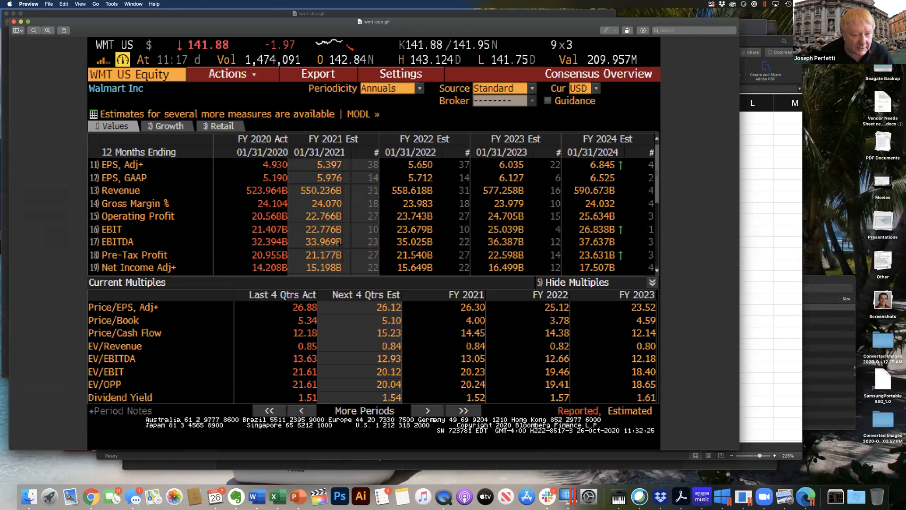
{"action": "key", "text": "super+Tab"}
{"action": "type", "text": "33"}
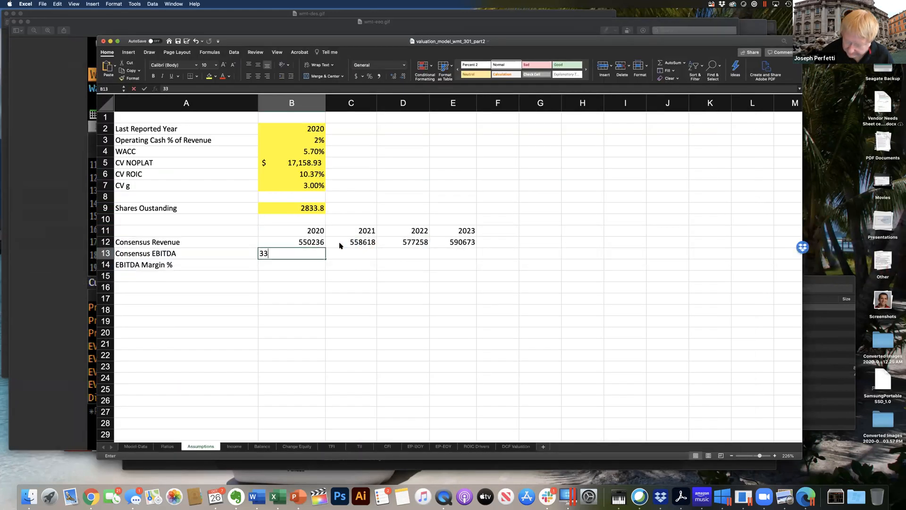
{"action": "type", "text": "969"}
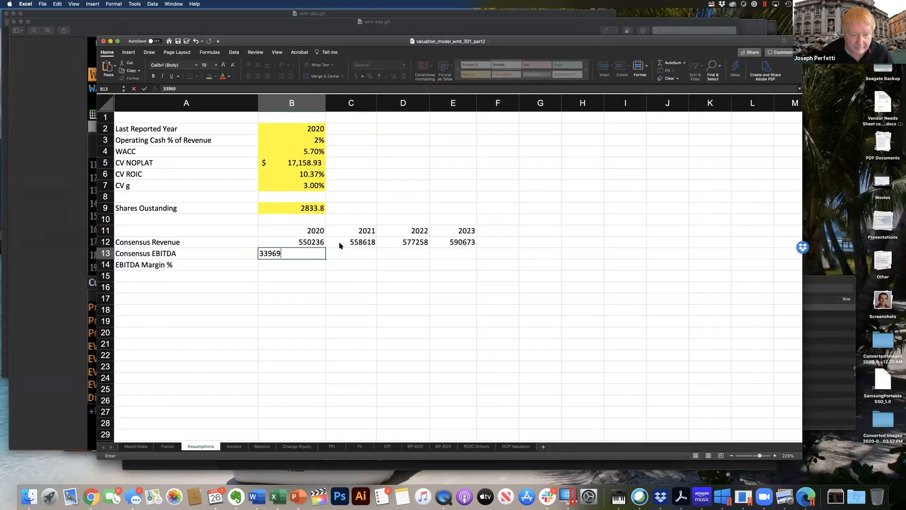
- Look up the FY 2022 consensus EBITDA in wmt-eeo.gif and enter 35025 in C13 of the workbook
{"action": "left_click", "coordinate": [373, 251]}
{"action": "key", "text": "super+Tab"}
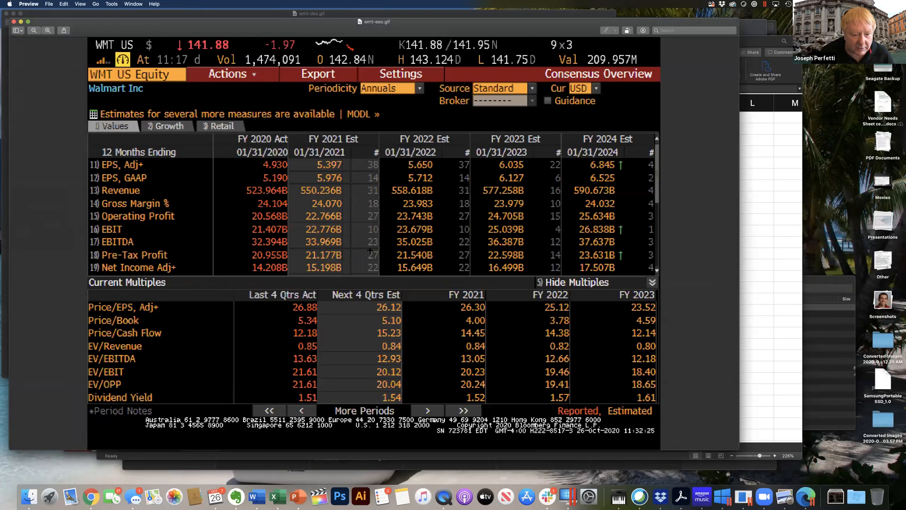
{"action": "key", "text": "super+Tab"}
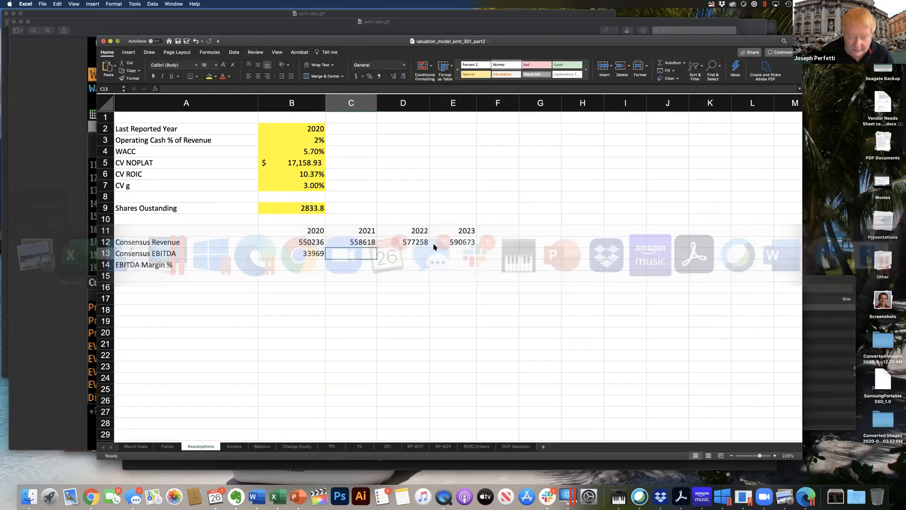
{"action": "type", "text": "35025"}
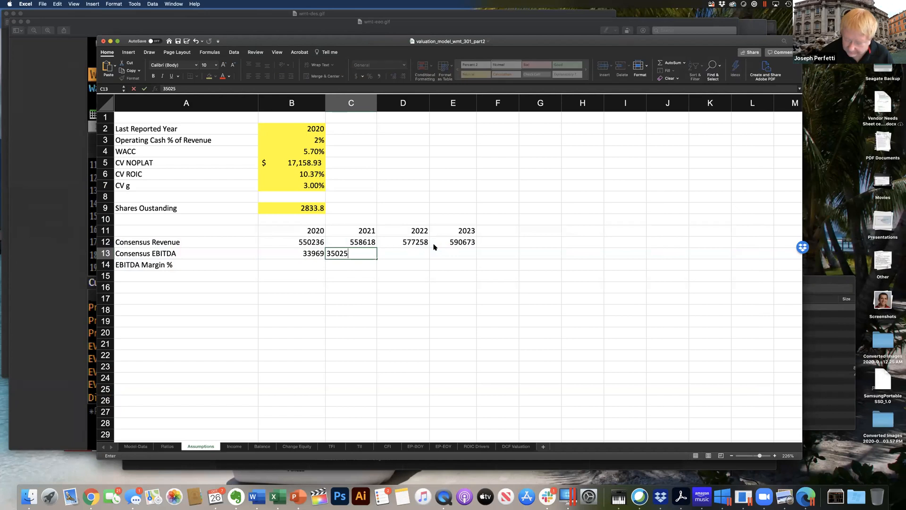
{"action": "key", "text": "Return"}
- Look up the FY 2023 consensus EBITDA in wmt-eeo.gif and enter 36387 in D13 of the workbook
{"action": "key", "text": "super+Tab"}
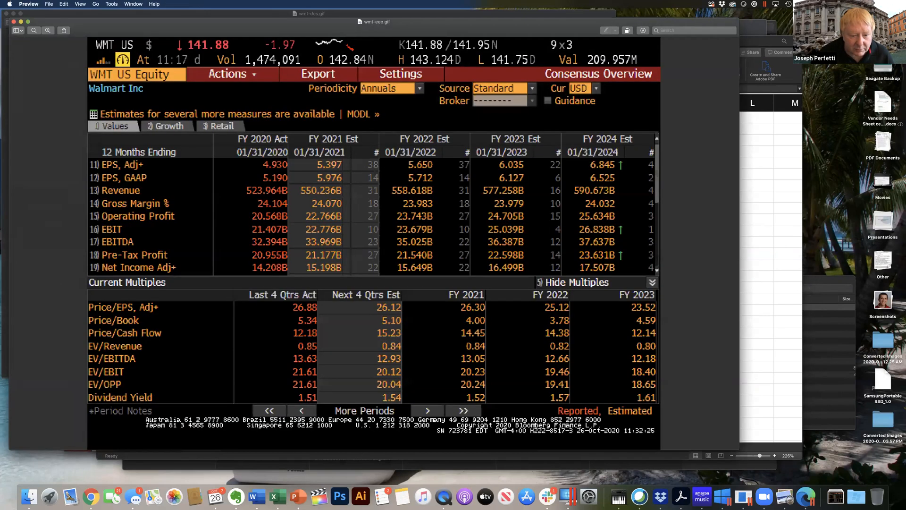
{"action": "key", "text": "super+Tab"}
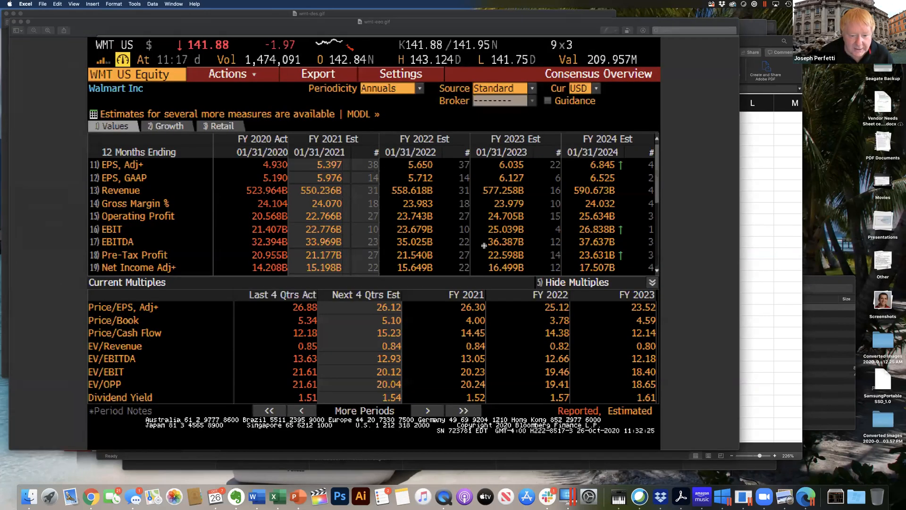
{"action": "left_click", "coordinate": [418, 250]}
{"action": "type", "text": "36387"}
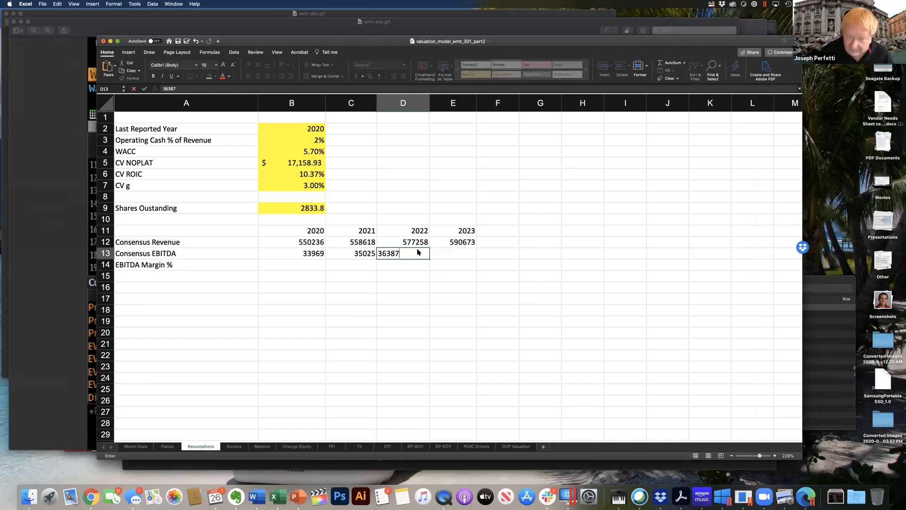
{"action": "key", "text": "Return"}
- Look up the FY 2024 consensus EBITDA in wmt-eeo.gif and enter 37637 in E13 of the workbook
{"action": "key", "text": "super+Tab"}
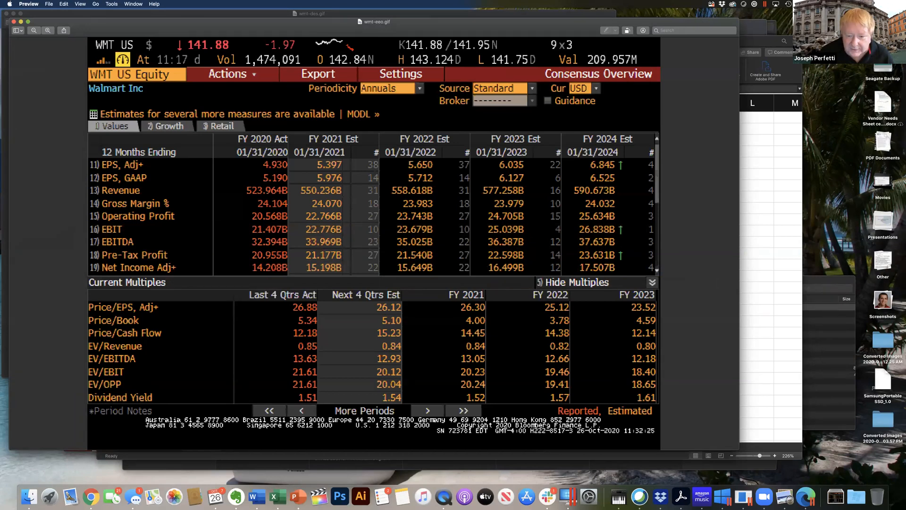
{"action": "key", "text": "super+Tab"}
{"action": "left_click", "coordinate": [461, 249]}
{"action": "type", "text": "3"}
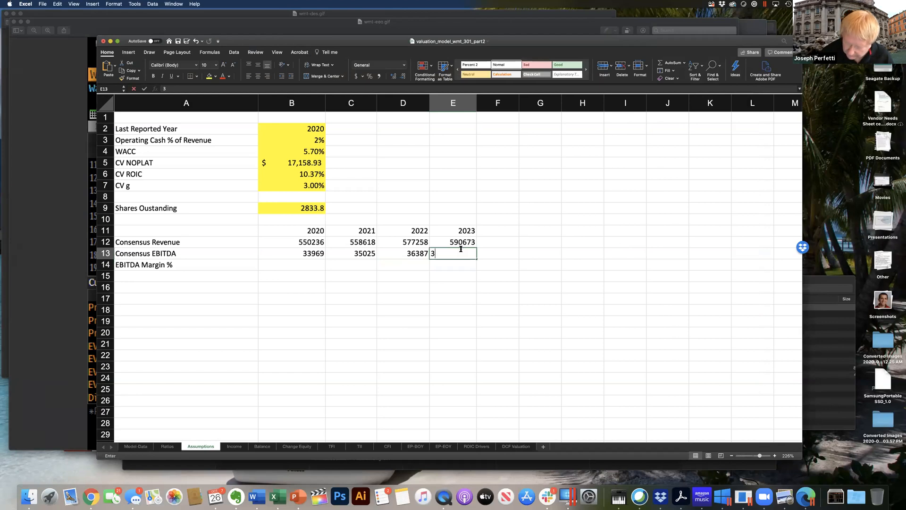
{"action": "type", "text": "7637"}
{"action": "key", "text": "Return"}
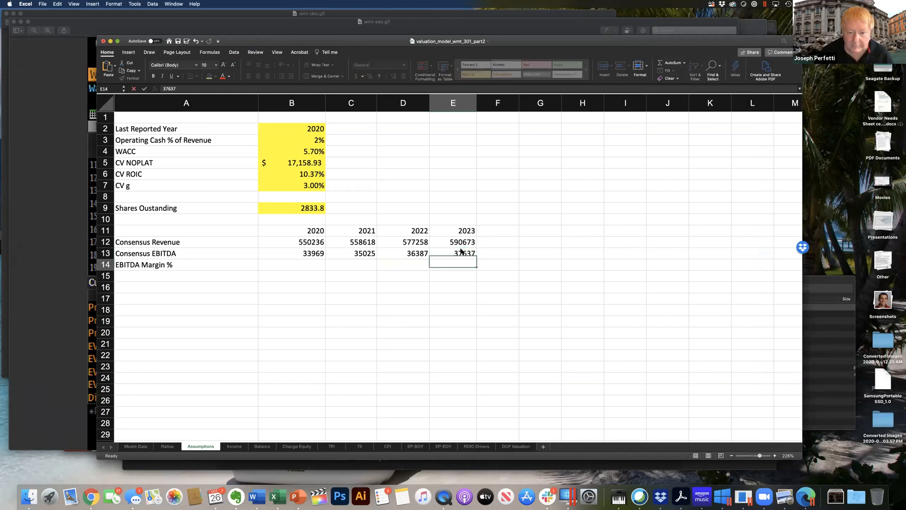
- Fill the consensus inputs in B12:E13 with yellow and apply the dollar accounting number format
{"action": "left_click_drag", "start_coordinate": [315, 241], "coordinate": [446, 256]}
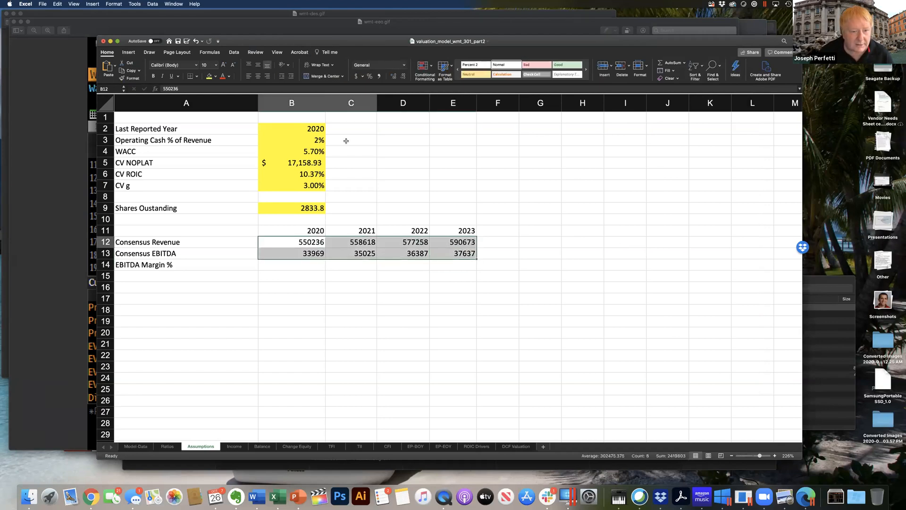
{"action": "left_click", "coordinate": [209, 76]}
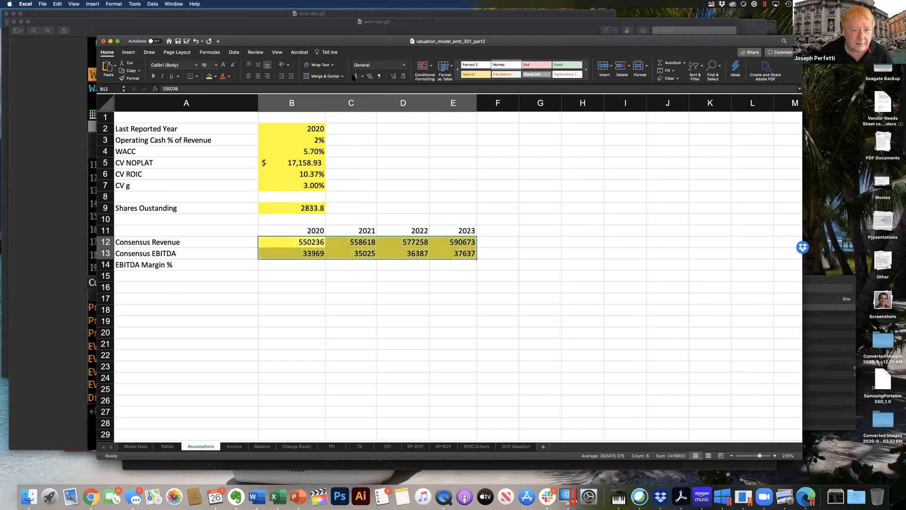
{"action": "left_click", "coordinate": [355, 76]}
- Calculate the first EBITDA margin in B14 with the formula =B13/B12
{"action": "left_click", "coordinate": [309, 264]}
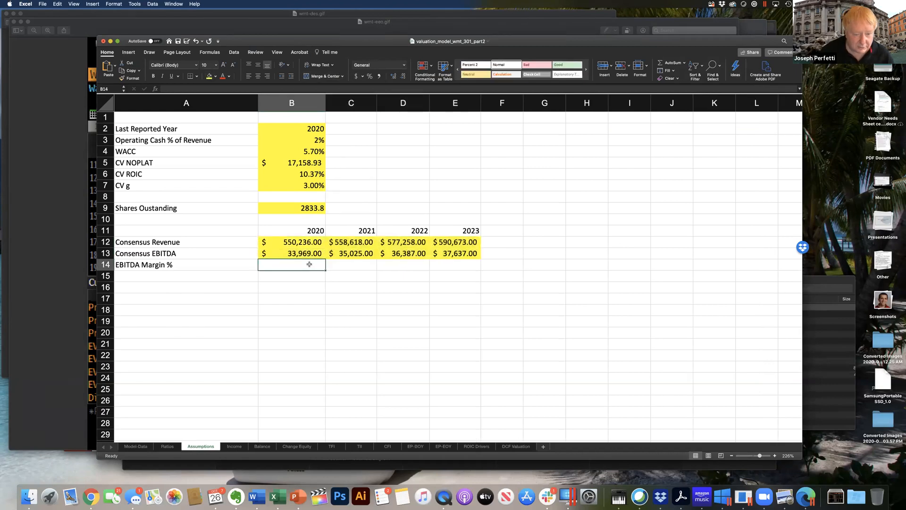
{"action": "type", "text": "="}
{"action": "key", "text": "Up"}
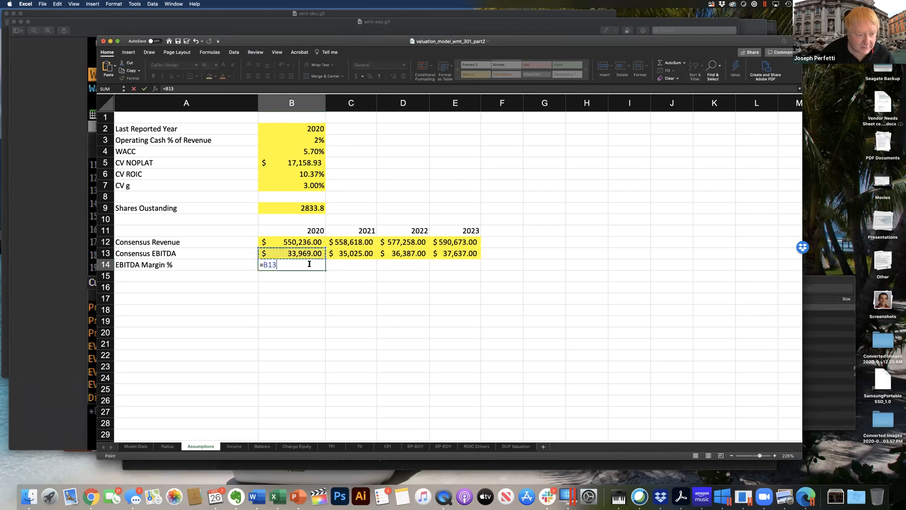
{"action": "type", "text": "/"}
{"action": "key", "text": "Up"}
{"action": "key", "text": "Up"}
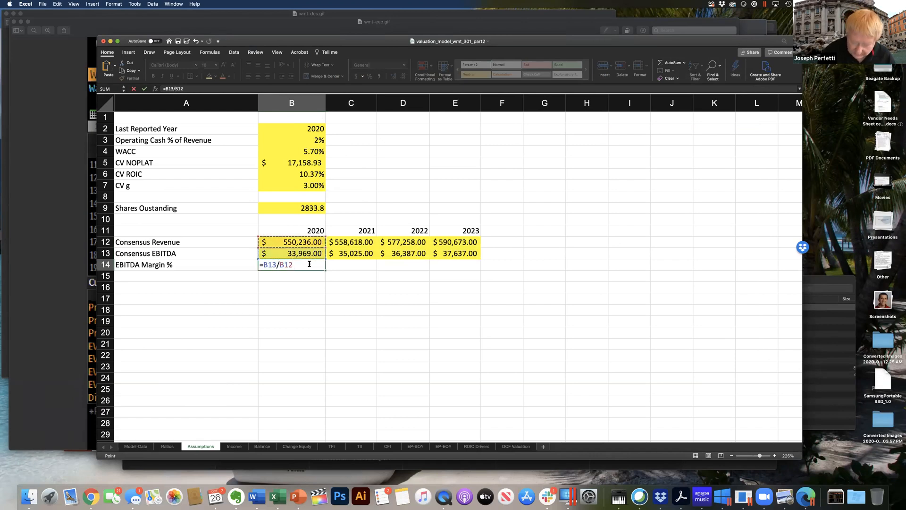
{"action": "key", "text": "Return"}
- Format B14 as a percentage with two decimals and copy it across to C14:E14
{"action": "left_click", "coordinate": [310, 266]}
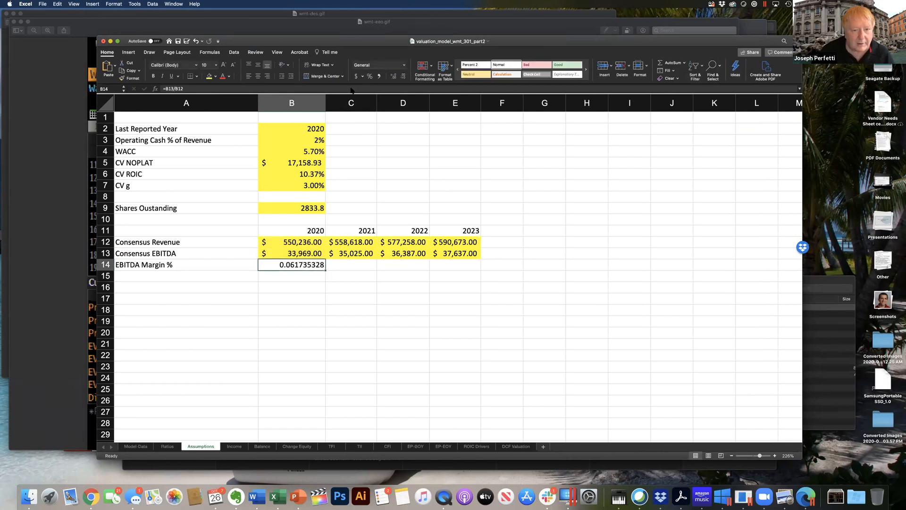
{"action": "left_click", "coordinate": [370, 76]}
{"action": "left_click", "coordinate": [393, 76]}
{"action": "left_click", "coordinate": [393, 76]}
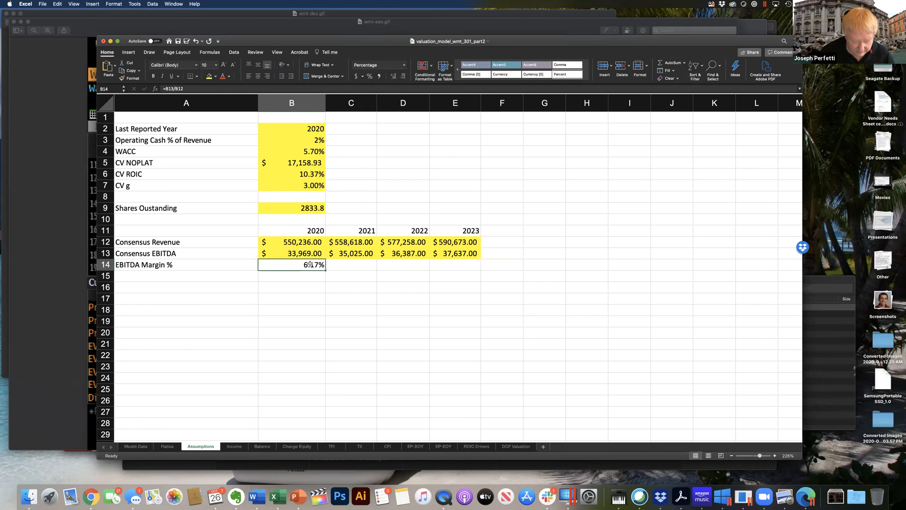
{"action": "key", "text": "super+c"}
{"action": "left_click_drag", "start_coordinate": [334, 266], "coordinate": [441, 268]}
{"action": "key", "text": "super+v"}
- Remove the decimal places from the consensus figures in B12:E13 and save the workbook
{"action": "left_click_drag", "start_coordinate": [318, 242], "coordinate": [442, 257]}
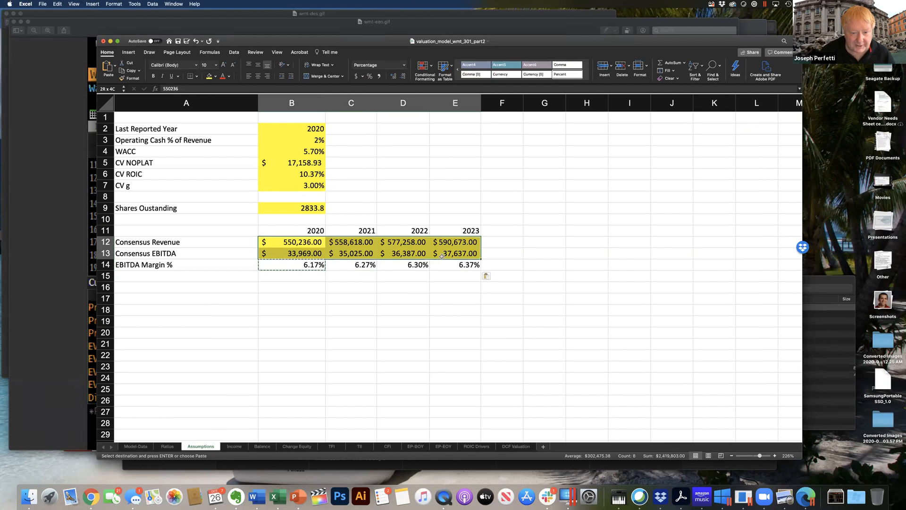
{"action": "left_click", "coordinate": [404, 76]}
{"action": "left_click", "coordinate": [404, 76]}
{"action": "left_click", "coordinate": [178, 41]}
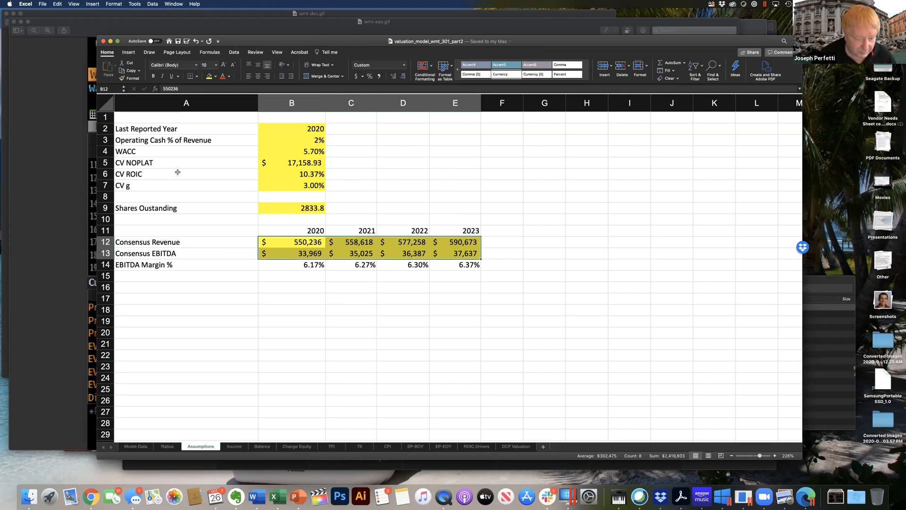
- Link the 2021 EBITDA forecast in Ratios cell H7 to the first consensus margin with =Assumptions!B14
{"action": "left_click", "coordinate": [167, 447]}
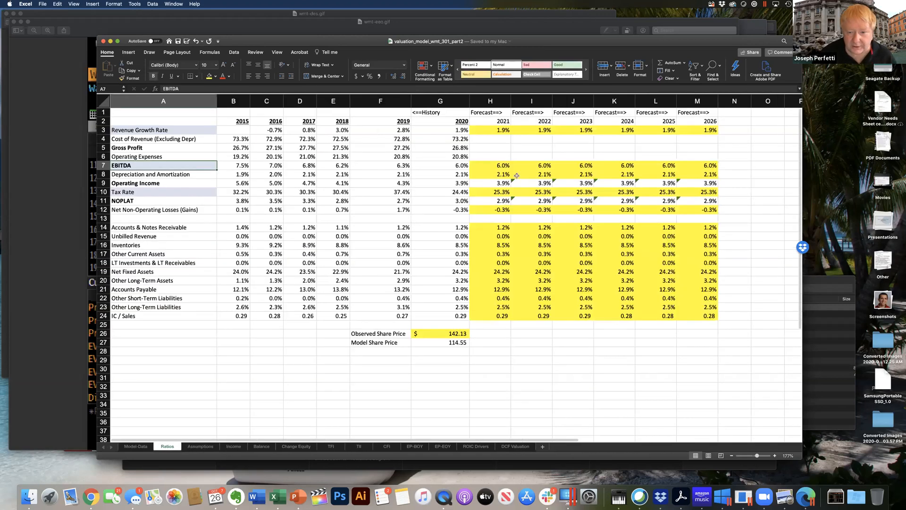
{"action": "type", "text": "="}
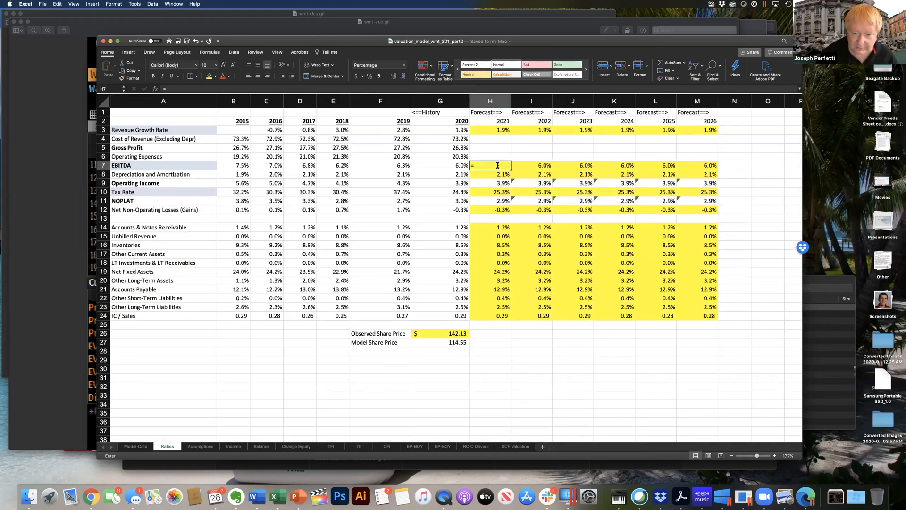
{"action": "left_click", "coordinate": [201, 446]}
{"action": "left_click", "coordinate": [311, 265]}
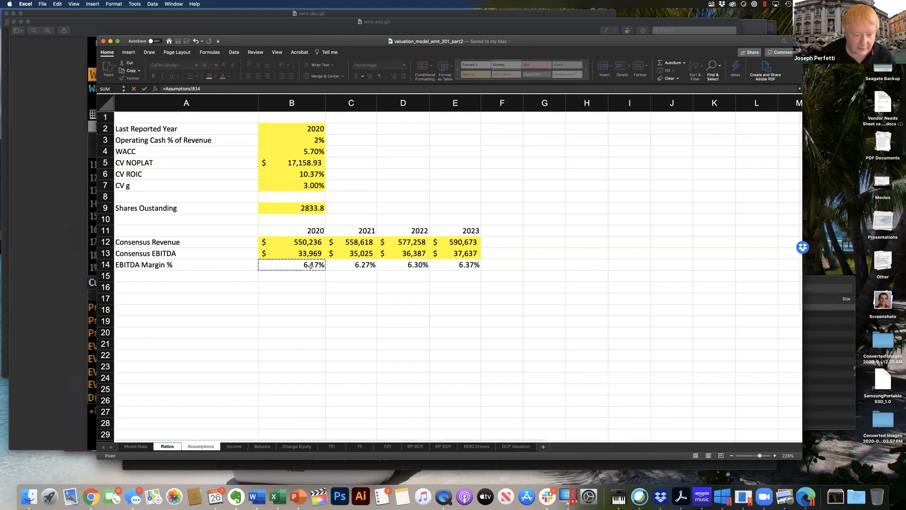
{"action": "key", "text": "Return"}
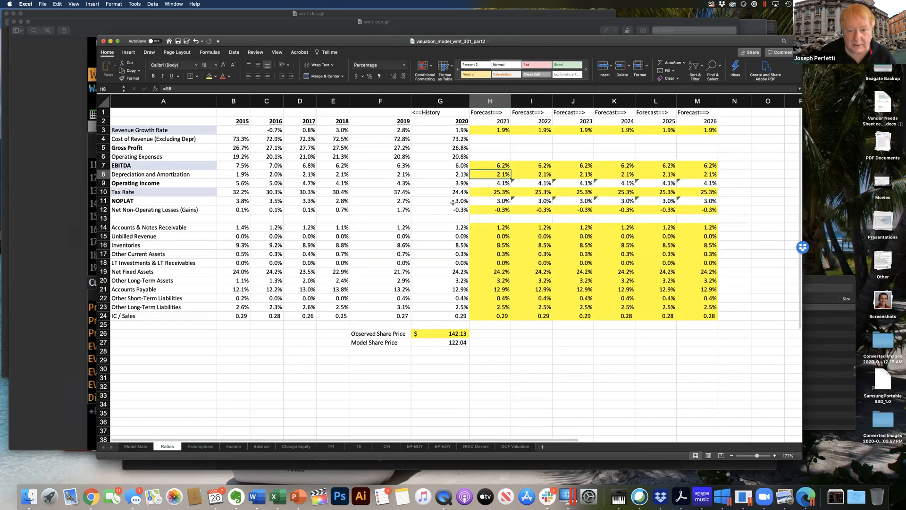
- Show the H7 EBITDA percentage with two decimals and copy the linked cell across H7:K7
{"action": "key", "text": "Up"}
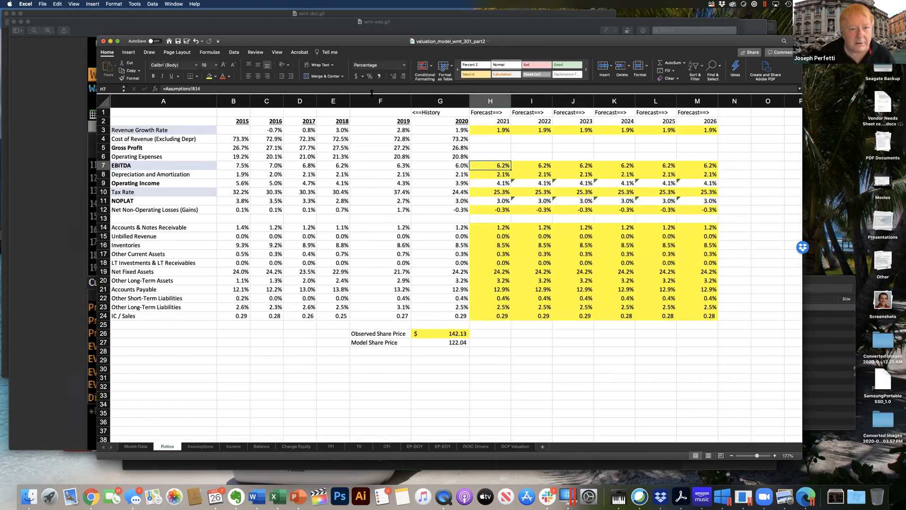
{"action": "left_click", "coordinate": [393, 76]}
{"action": "key", "text": "cmd+c"}
{"action": "left_click_drag", "start_coordinate": [497, 165], "coordinate": [611, 165]}
{"action": "key", "text": "cmd+v"}
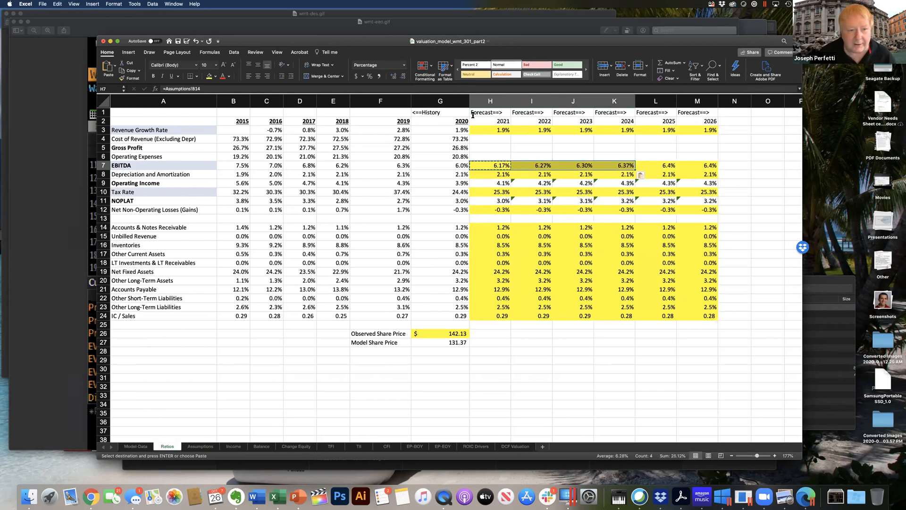
- Remove the yellow fill from the linked EBITDA forecasts in H7:K7
{"action": "left_click", "coordinate": [216, 76]}
{"action": "left_click", "coordinate": [219, 89]}
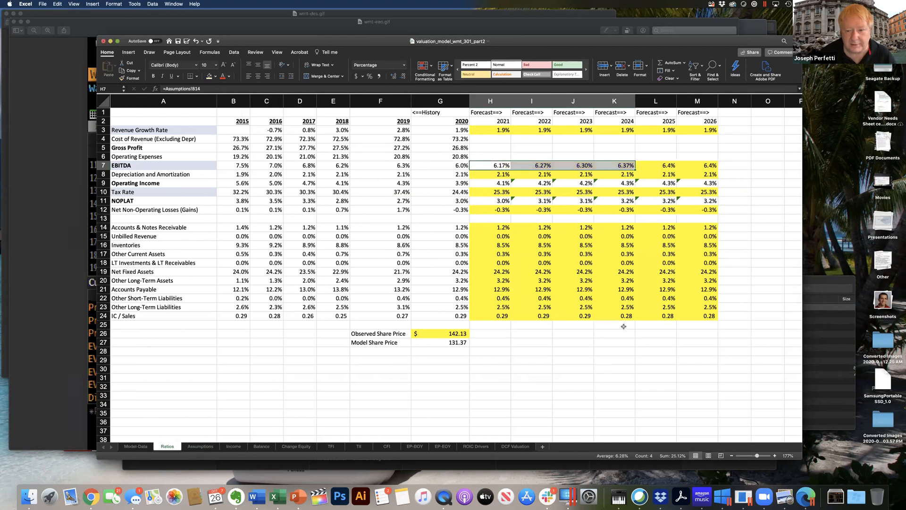
{"action": "left_click", "coordinate": [623, 325]}
- Compare the 2021–2024 EBITDA and revenue growth forecasts on Ratios with the consensus revenue, EBITDA and margin rows on Assumptions
{"action": "left_click_drag", "start_coordinate": [497, 165], "coordinate": [613, 166]}
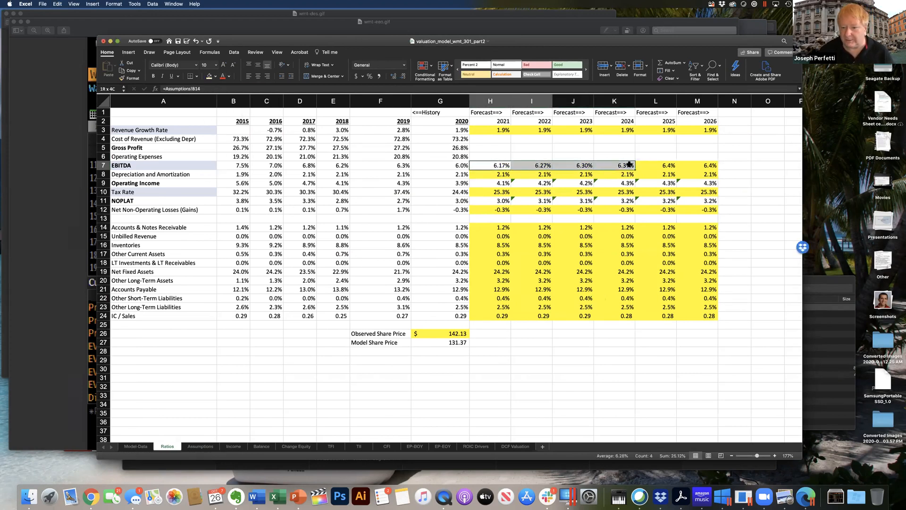
{"action": "left_click", "coordinate": [200, 446]}
{"action": "left_click", "coordinate": [309, 307]}
{"action": "left_click_drag", "start_coordinate": [310, 304], "coordinate": [467, 255]}
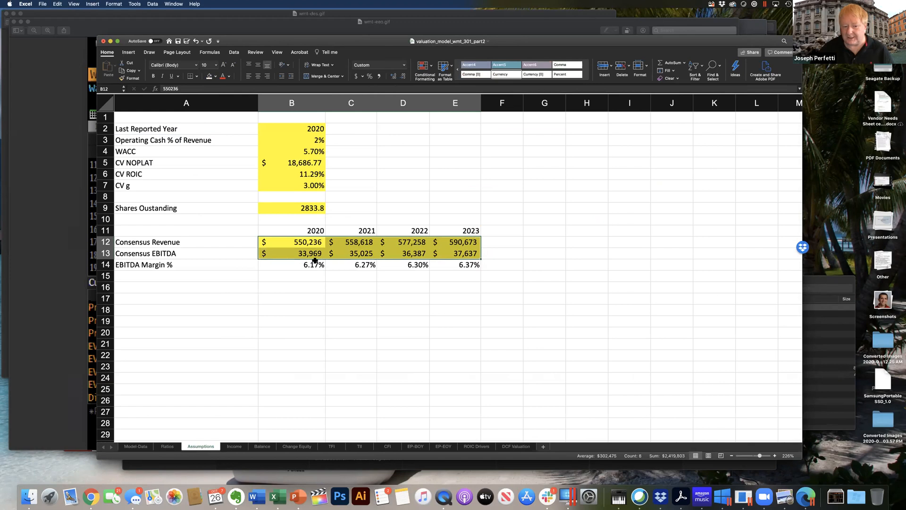
{"action": "left_click_drag", "start_coordinate": [302, 264], "coordinate": [453, 261]}
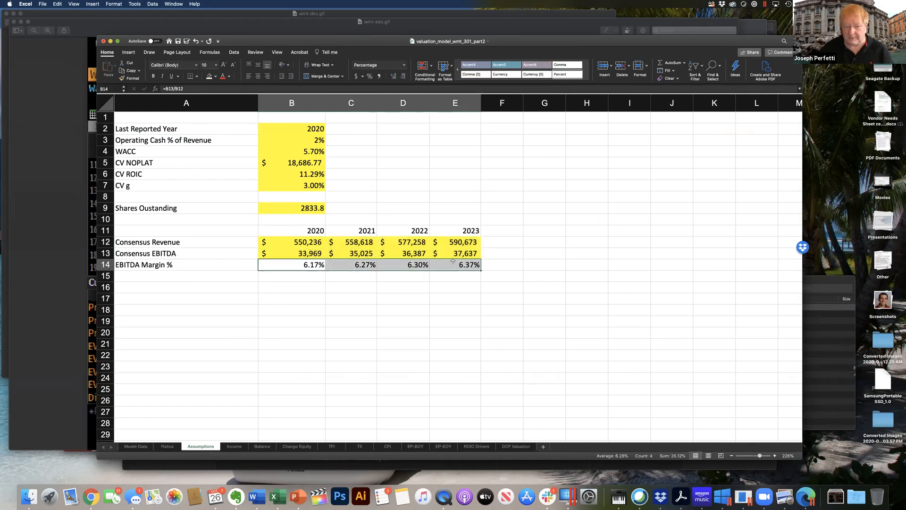
{"action": "left_click", "coordinate": [167, 446]}
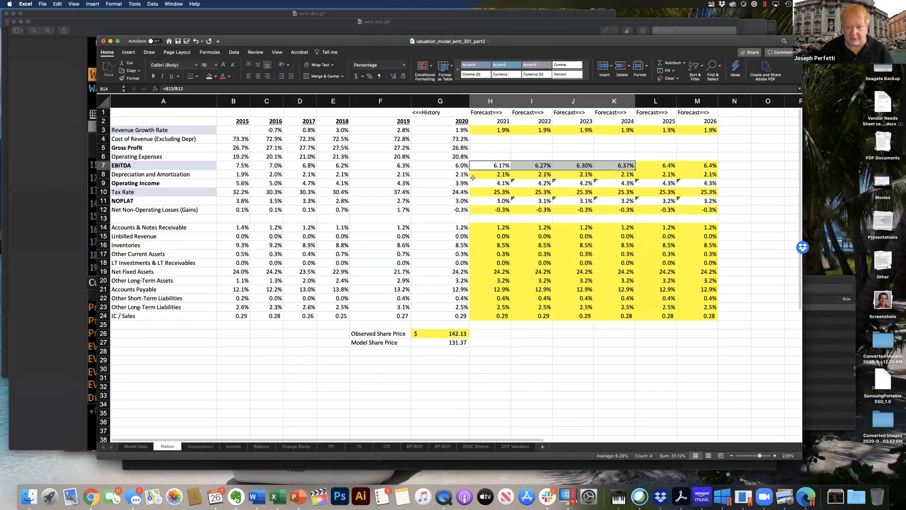
{"action": "left_click_drag", "start_coordinate": [481, 170], "coordinate": [623, 169]}
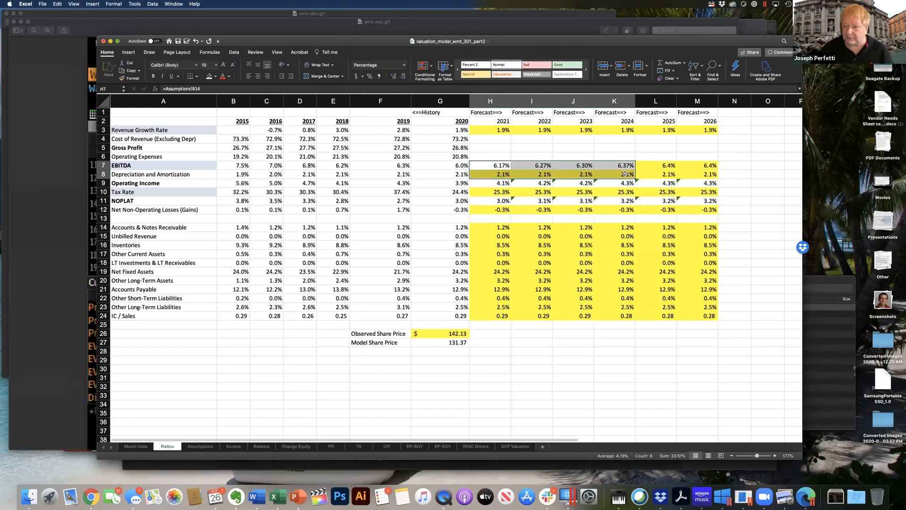
{"action": "left_click", "coordinate": [623, 169]}
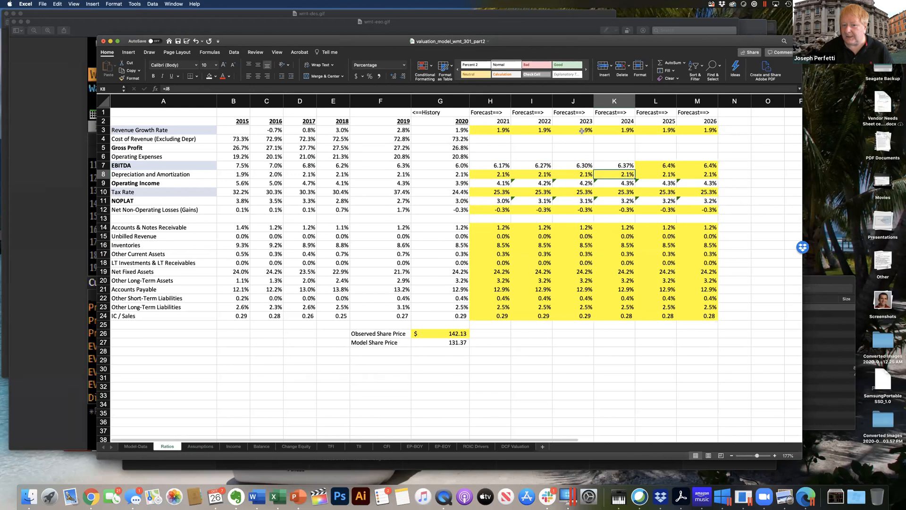
{"action": "left_click_drag", "start_coordinate": [500, 130], "coordinate": [627, 133]}
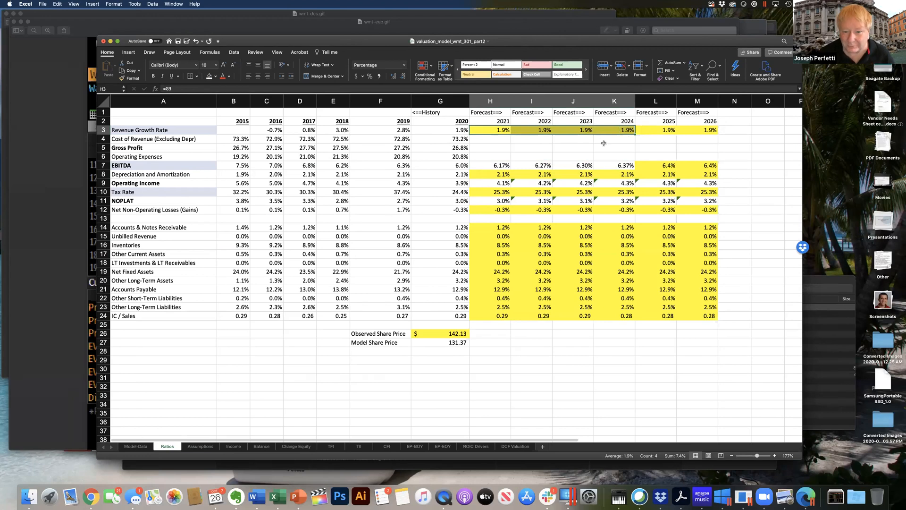
{"action": "left_click", "coordinate": [200, 446]}
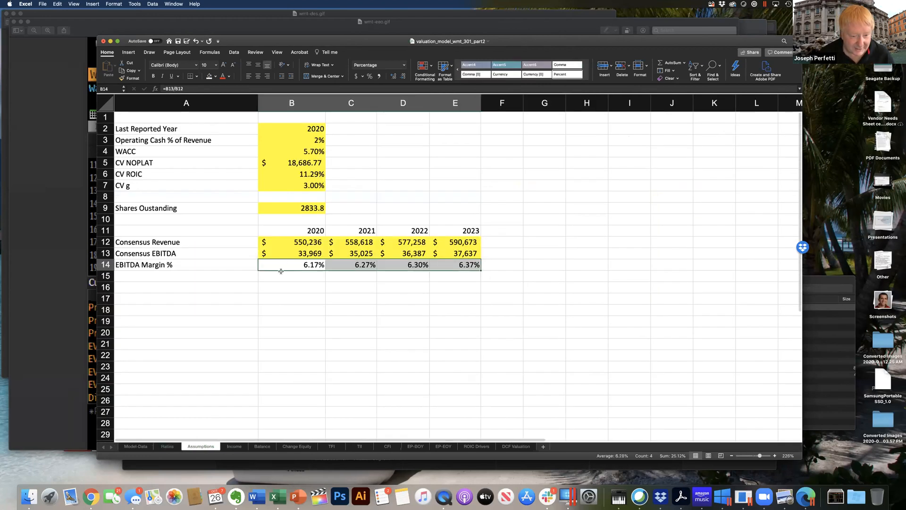
{"action": "left_click", "coordinate": [449, 245], "text": "shift"}
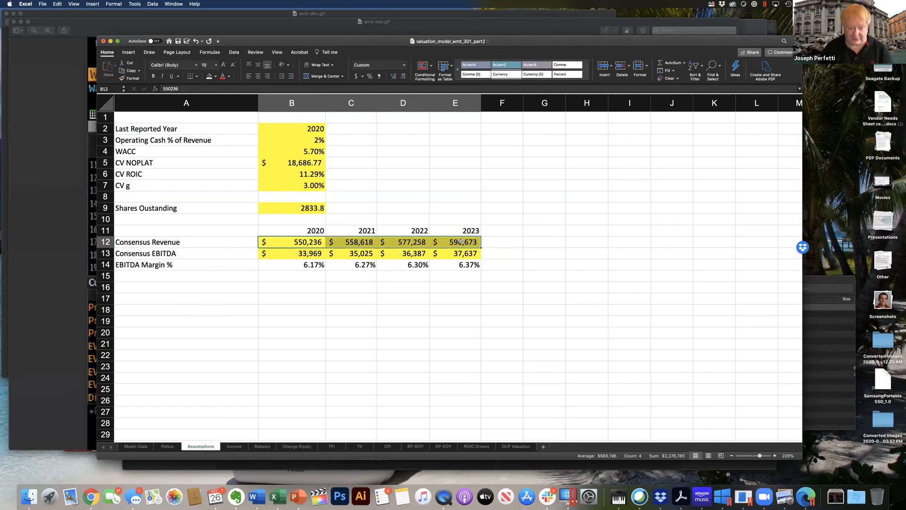
- Calculate the 2021 revenue growth rate in Ratios cell H3 with =(Assumptions!B12-Income!G3)/Income!G3
{"action": "left_click", "coordinate": [167, 446]}
{"action": "left_click", "coordinate": [505, 128]}
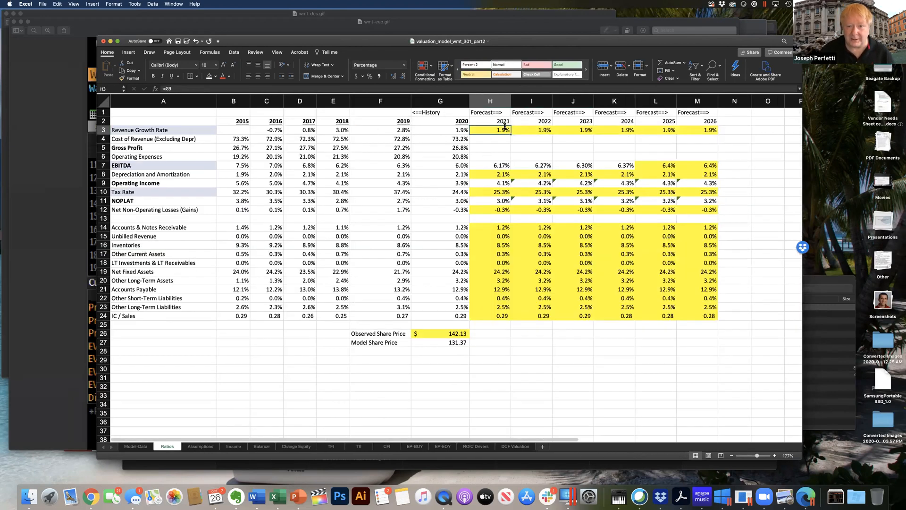
{"action": "double_click", "coordinate": [505, 127]}
{"action": "key", "text": "Escape"}
{"action": "type", "text": "=("}
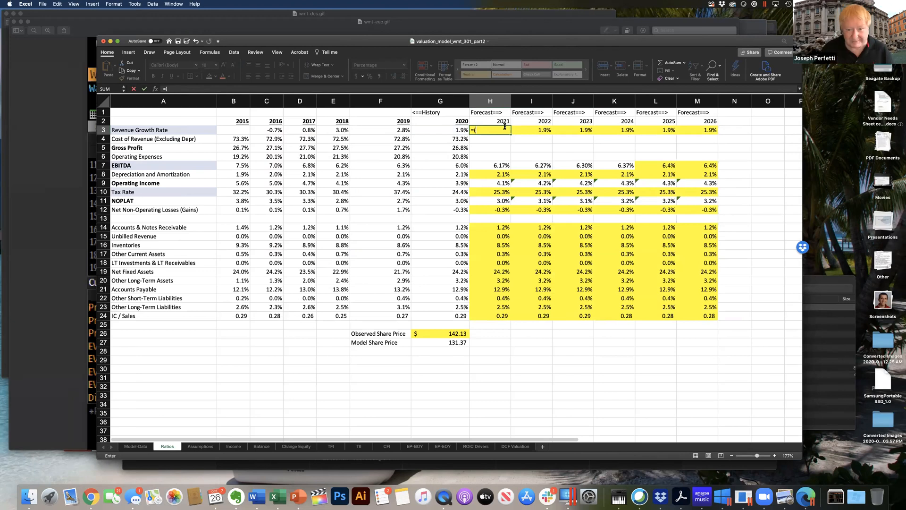
{"action": "left_click", "coordinate": [211, 447]}
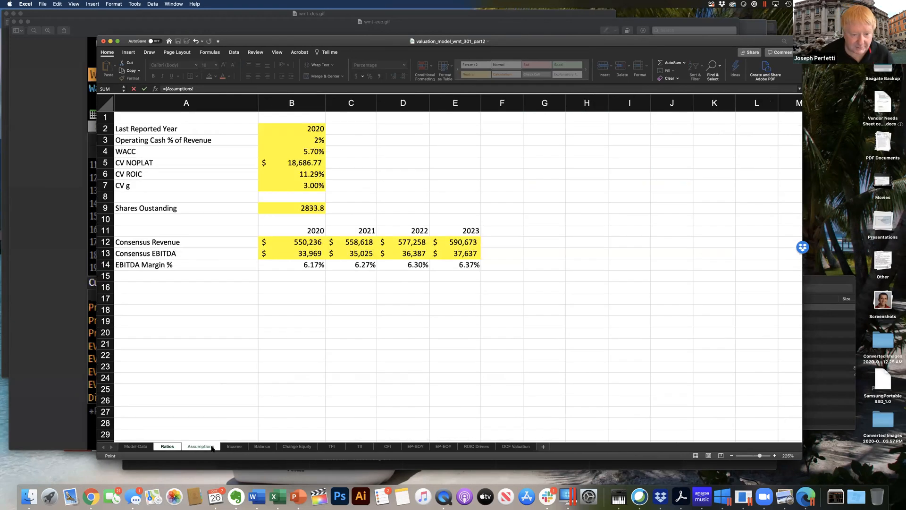
{"action": "left_click", "coordinate": [306, 242]}
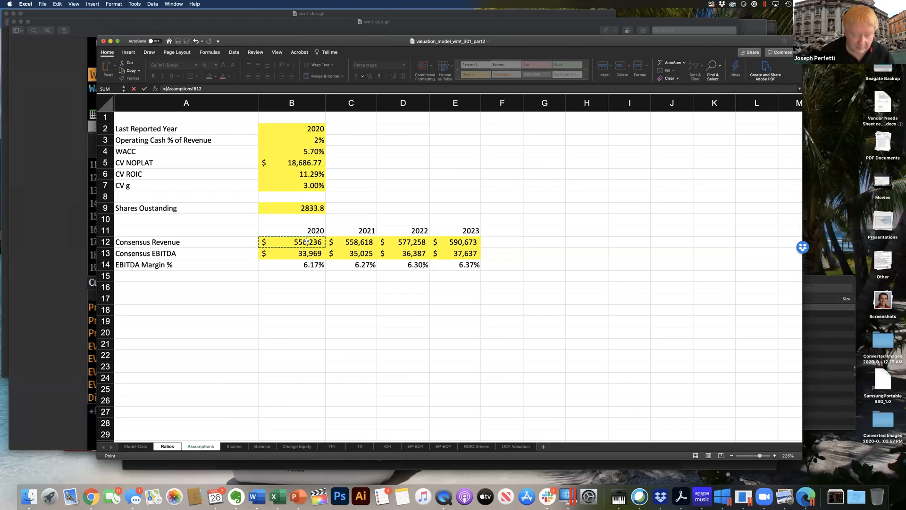
{"action": "type", "text": "-"}
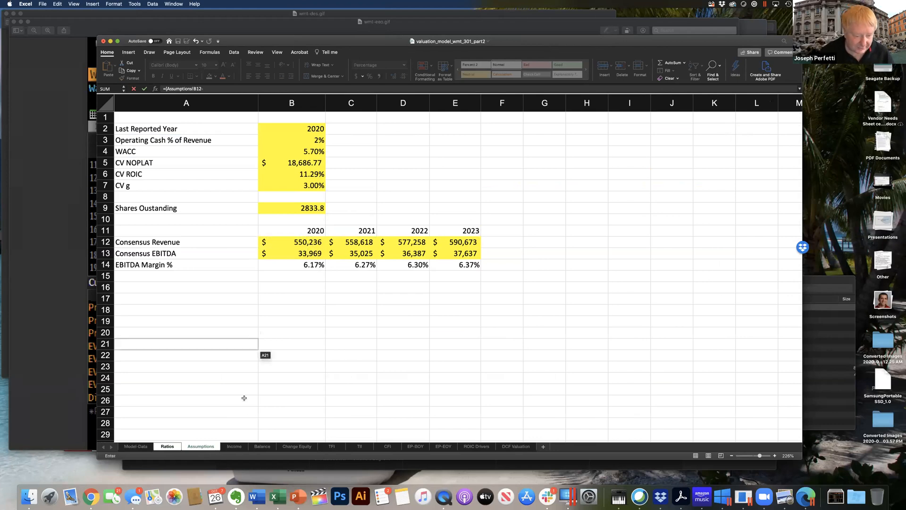
{"action": "left_click", "coordinate": [234, 446]}
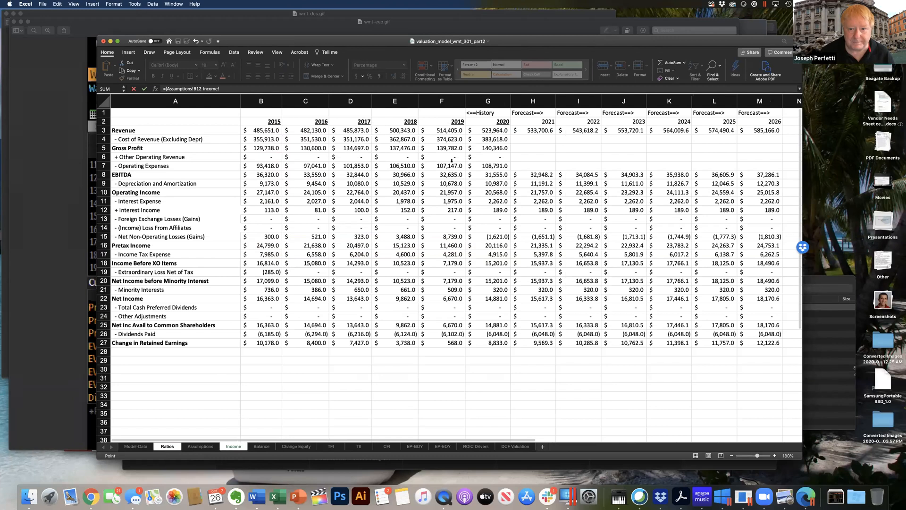
{"action": "left_click", "coordinate": [489, 129]}
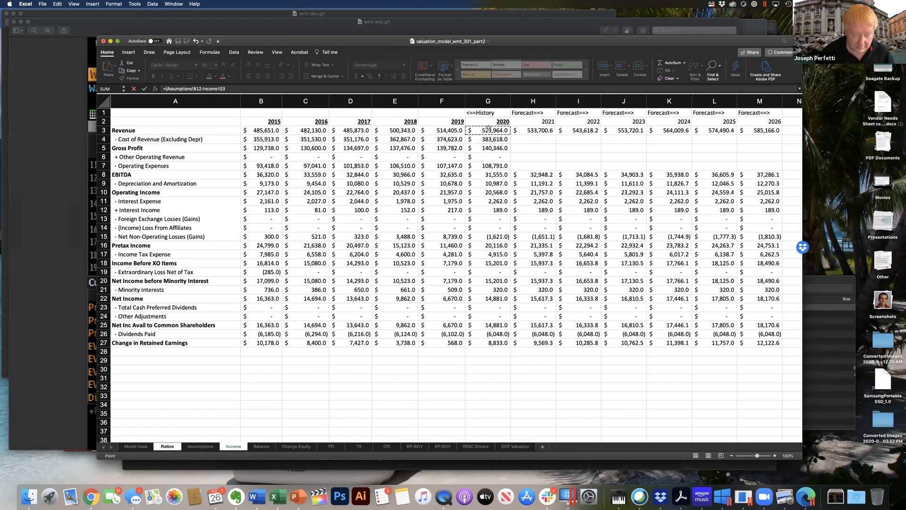
{"action": "type", "text": ")"}
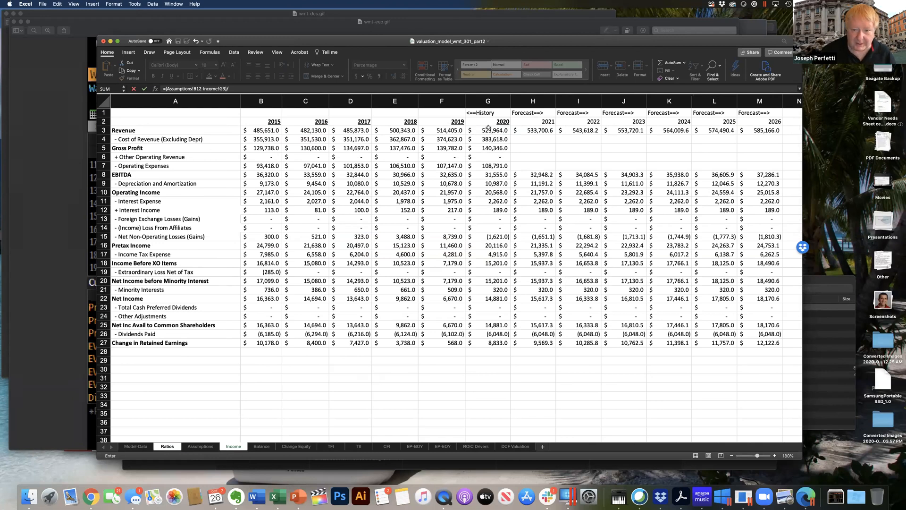
{"action": "type", "text": "/"}
{"action": "left_click", "coordinate": [489, 128]}
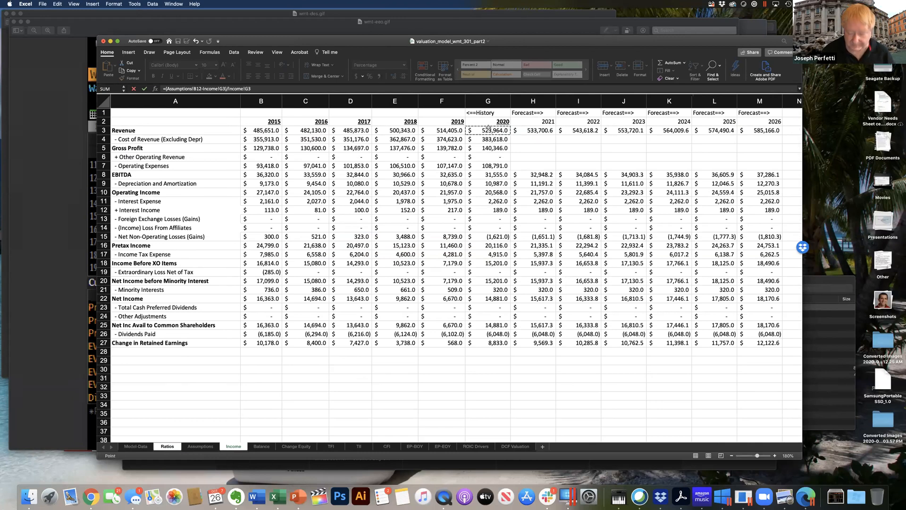
{"action": "key", "text": "Return"}
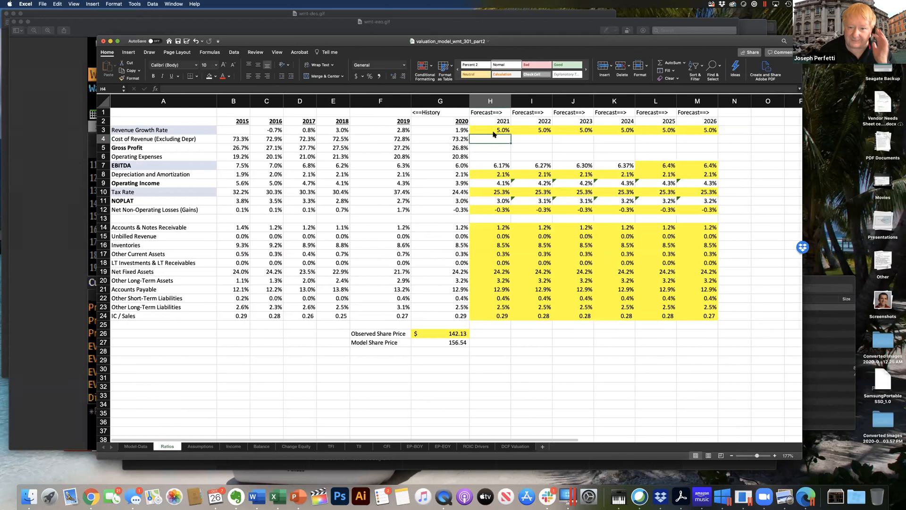
{"action": "left_click", "coordinate": [495, 129]}
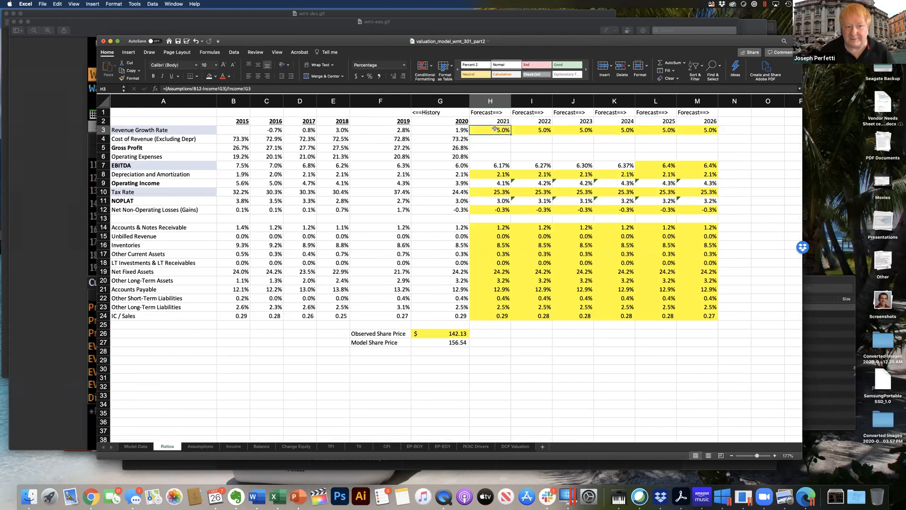
- Calculate the 2022 revenue growth rate in Ratios cell I3 with =(Assumptions!C12-Assumptions!B12)/Assumptions!B12
{"action": "left_click", "coordinate": [521, 129]}
{"action": "type", "text": "="}
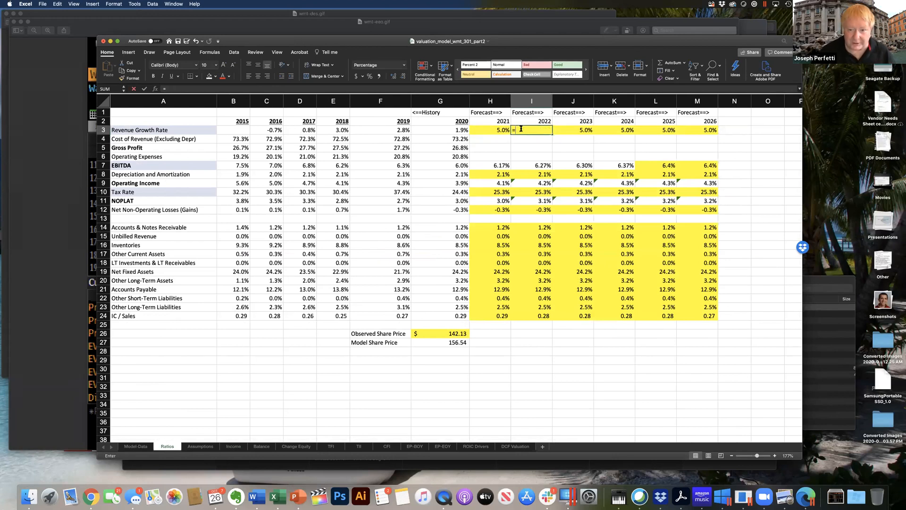
{"action": "left_click", "coordinate": [208, 446]}
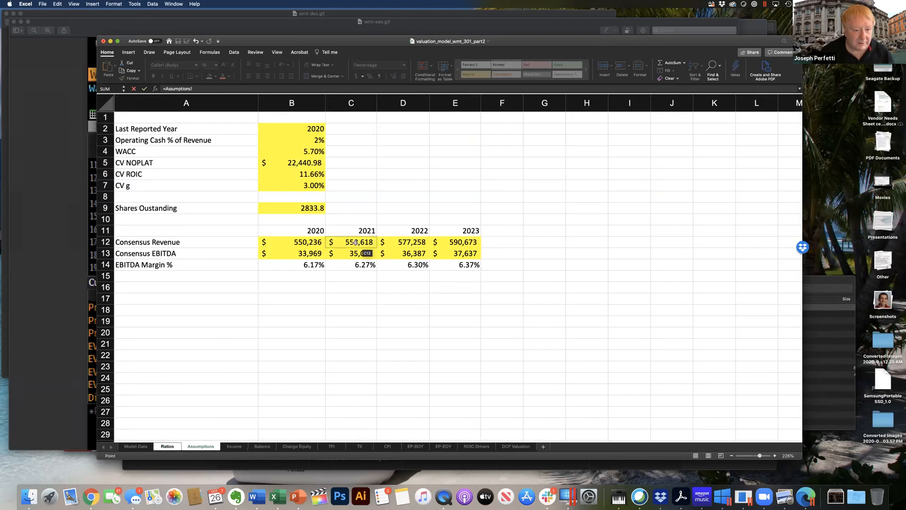
{"action": "left_click", "coordinate": [355, 242]}
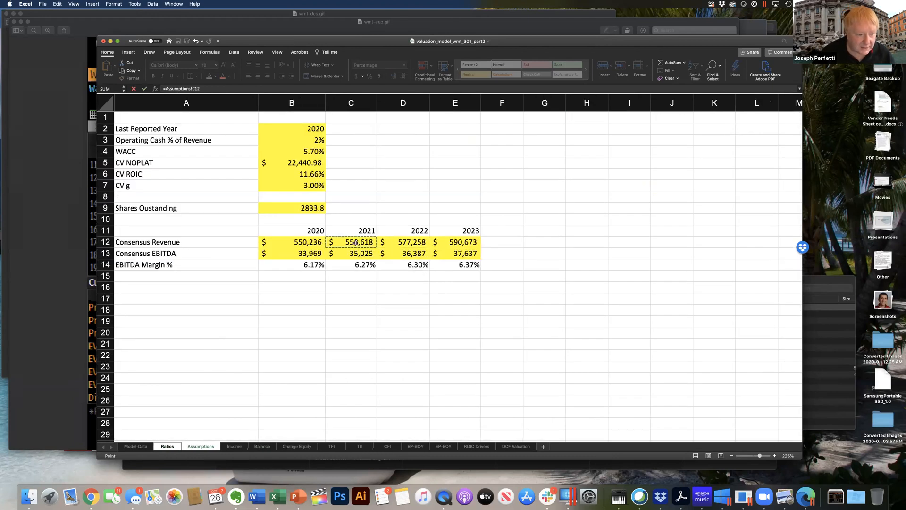
{"action": "type", "text": "-"}
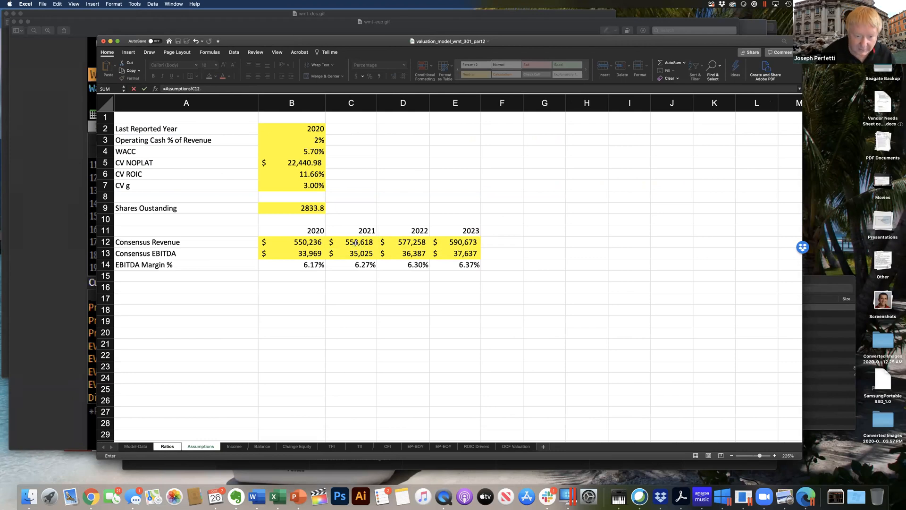
{"action": "left_click", "coordinate": [314, 237]}
{"action": "left_click", "coordinate": [166, 89]}
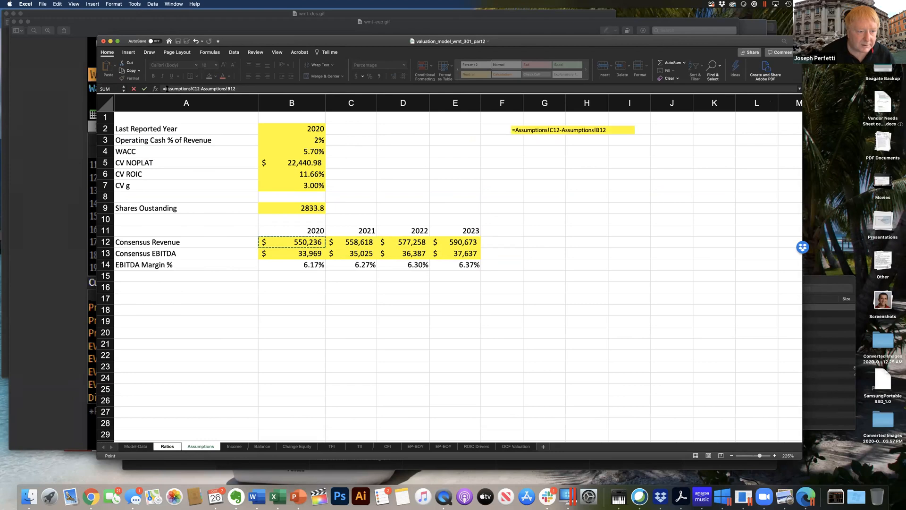
{"action": "type", "text": "("}
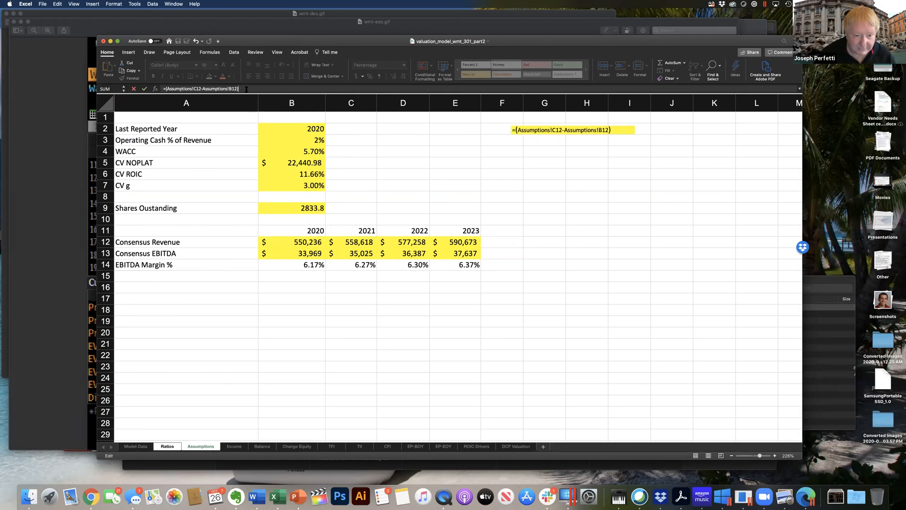
{"action": "left_click", "coordinate": [309, 243]}
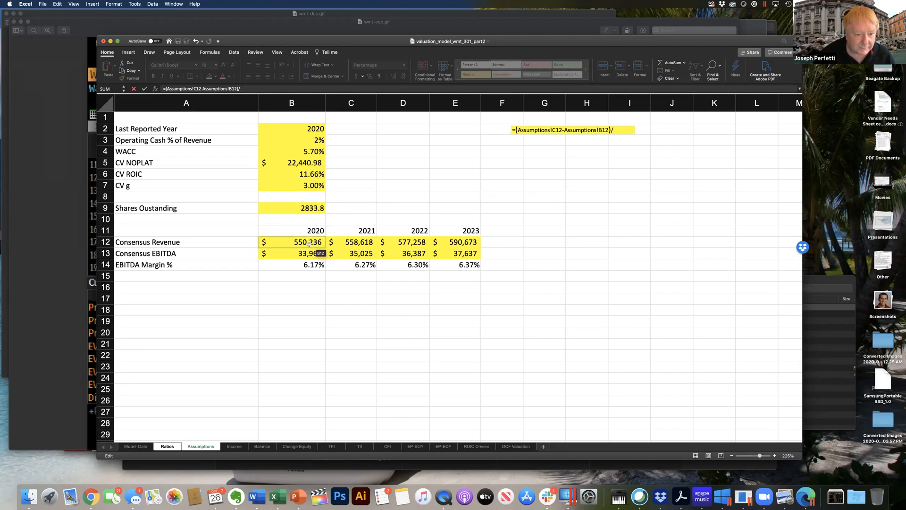
{"action": "key", "text": "Return"}
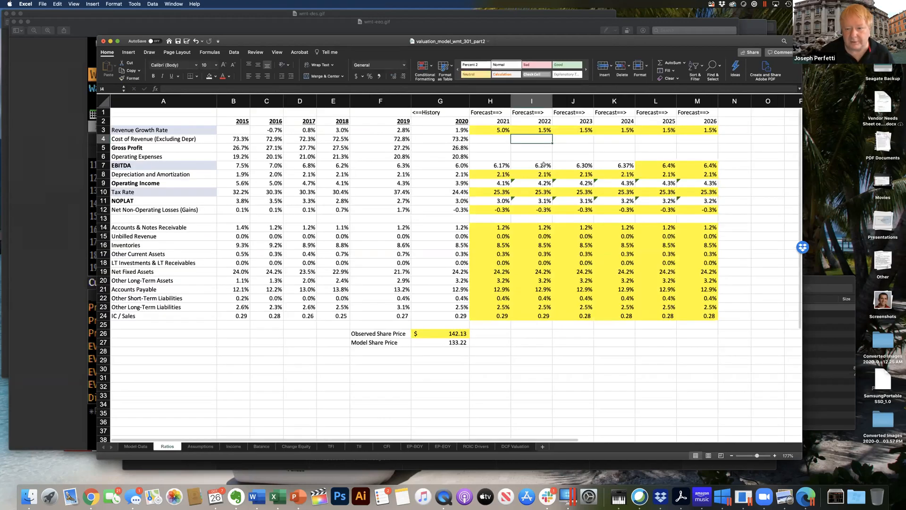
- Calculate the 2023 revenue growth rate in Ratios cell J3 with =(Assumptions!D12-Assumptions!C12)/Assumptions!C12
{"action": "left_click", "coordinate": [584, 129]}
{"action": "type", "text": "=("}
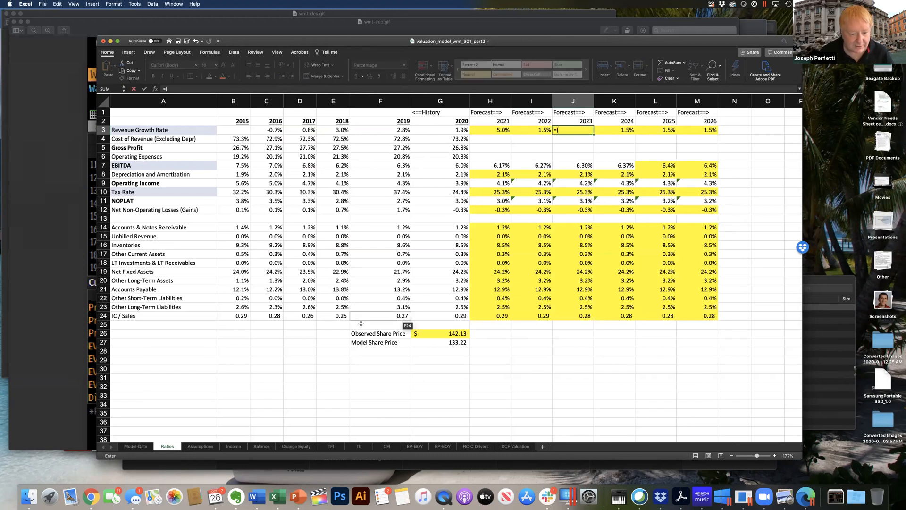
{"action": "left_click", "coordinate": [200, 446]}
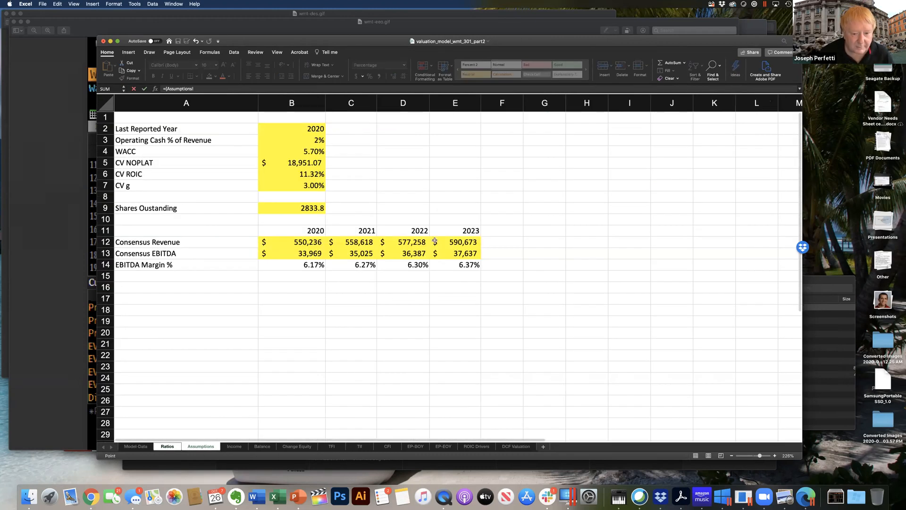
{"action": "left_click", "coordinate": [410, 243]}
{"action": "type", "text": "-"}
{"action": "left_click", "coordinate": [364, 239]}
{"action": "type", "text": ")"}
{"action": "left_click", "coordinate": [364, 239]}
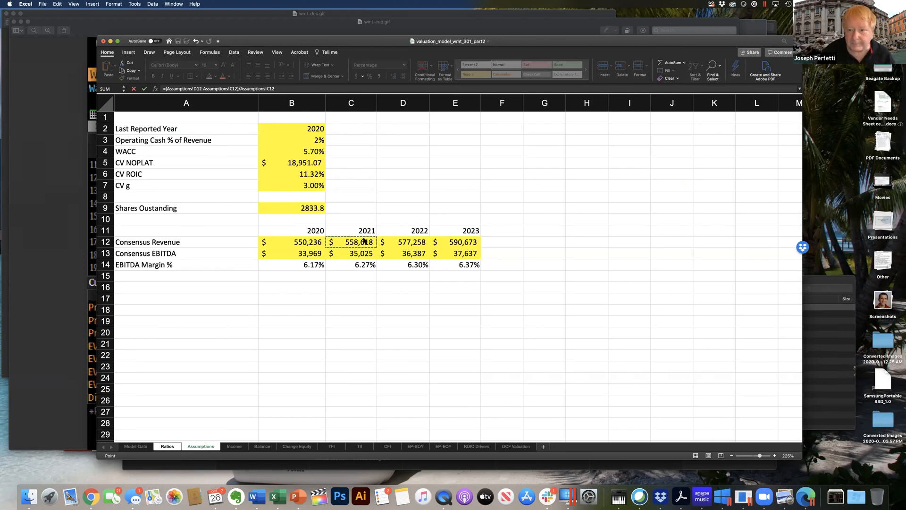
{"action": "key", "text": "Return"}
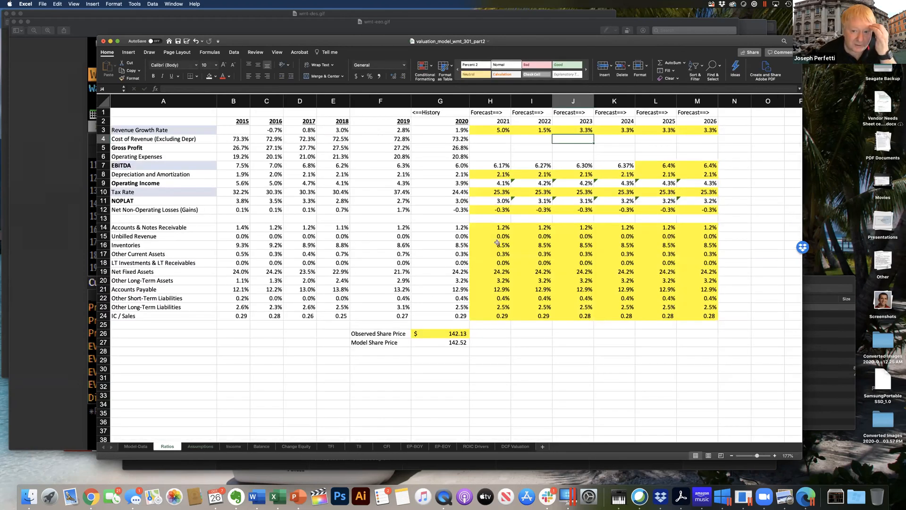
- Set the first consensus year in Assumptions cell B11 to =B2+1
{"action": "left_click", "coordinate": [197, 447]}
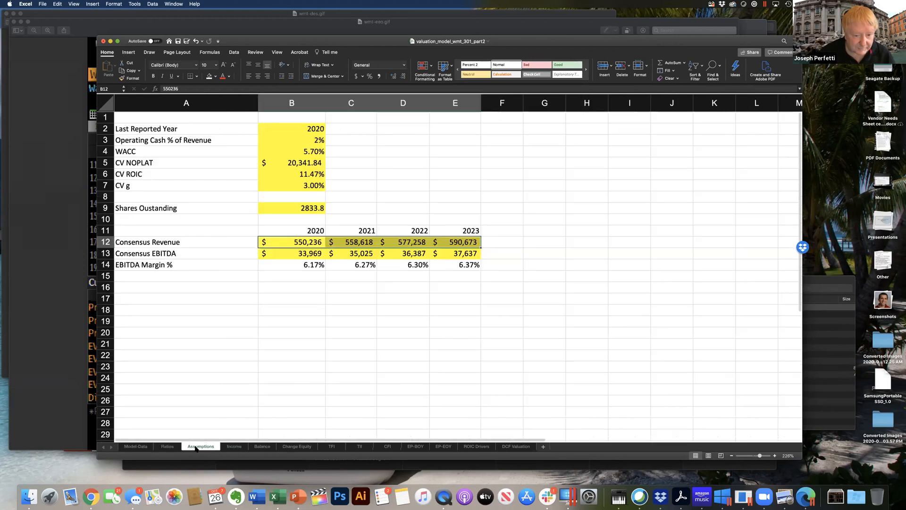
{"action": "left_click", "coordinate": [307, 231]}
{"action": "type", "text": "=B2"}
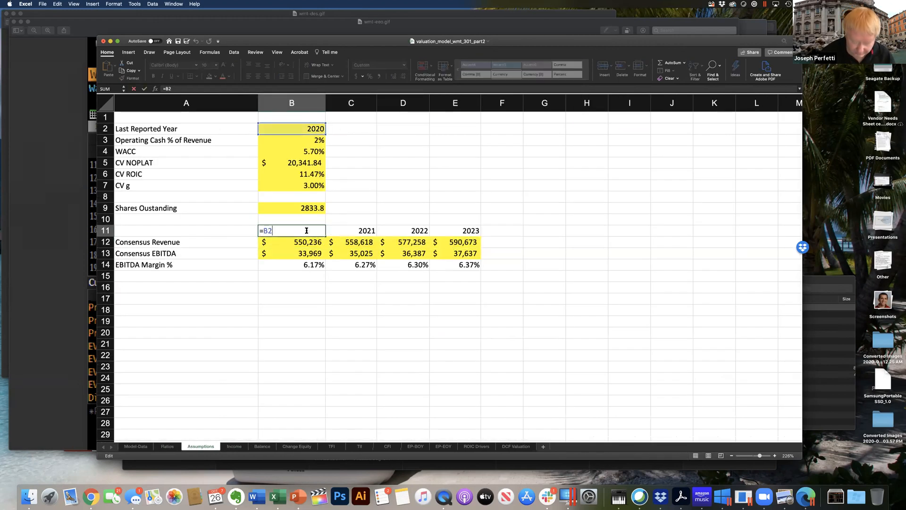
{"action": "type", "text": "+1"}
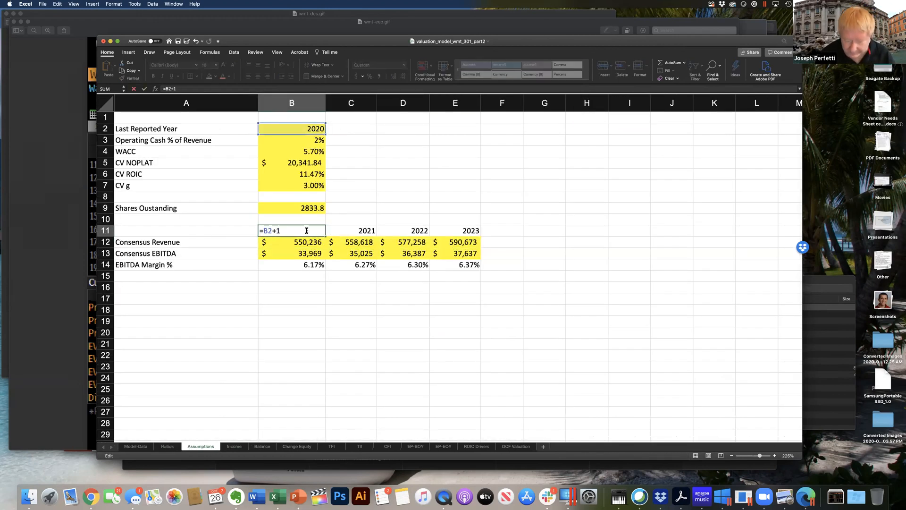
{"action": "key", "text": "Return"}
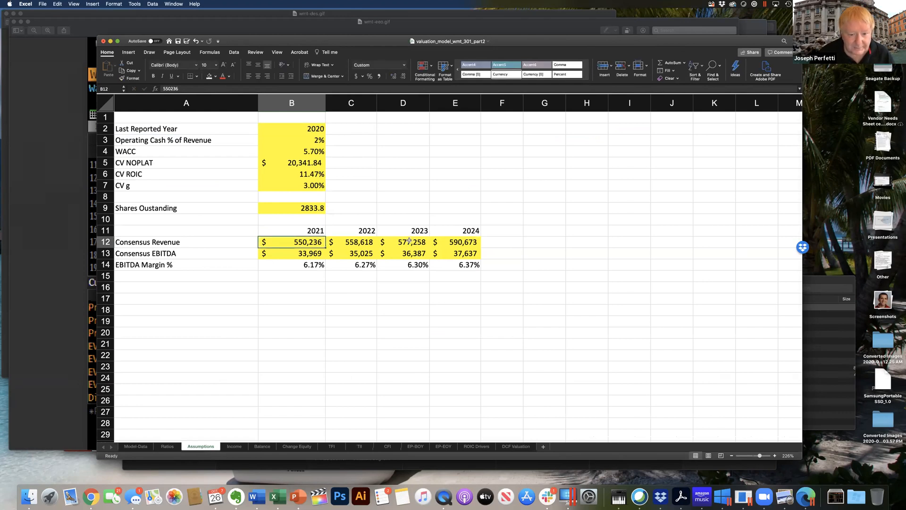
{"action": "left_click", "coordinate": [409, 241]}
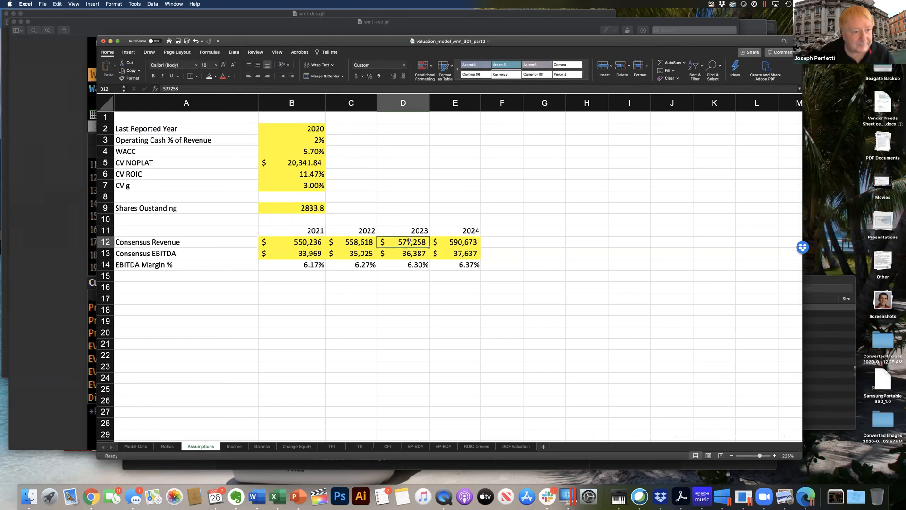
{"action": "left_click", "coordinate": [467, 243]}
{"action": "type", "text": "=("}
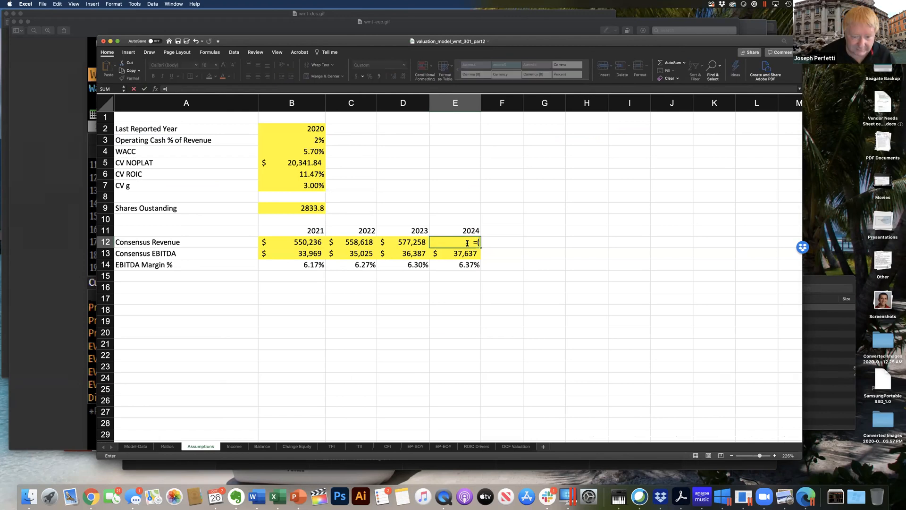
{"action": "left_click", "coordinate": [168, 447]}
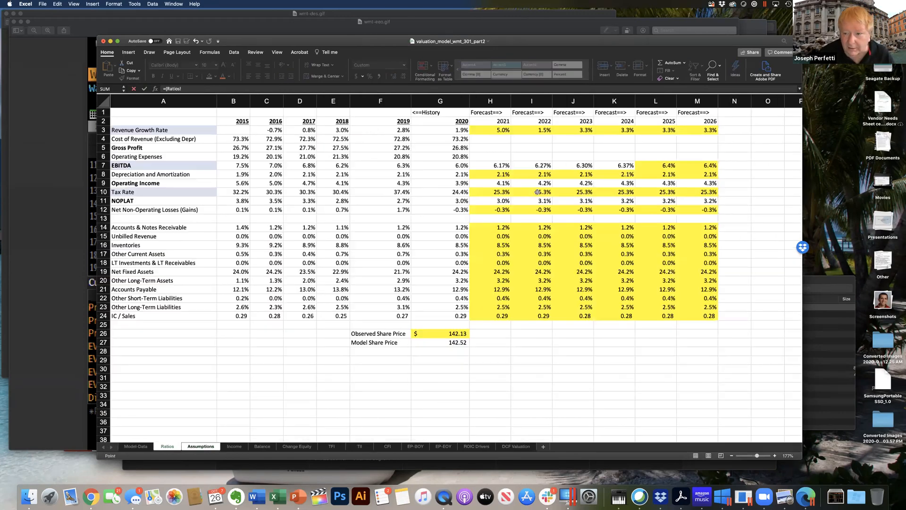
{"action": "left_click", "coordinate": [201, 447]}
{"action": "key", "text": "Escape"}
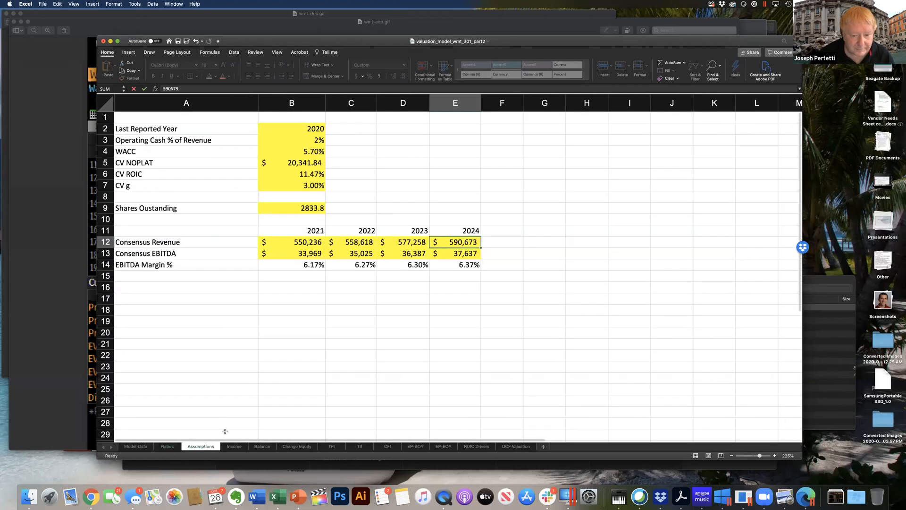
- Calculate the 2024 revenue growth rate in Ratios cell K3 with =(Assumptions!E12-Assumptions!D12)/Assumptions!D12
{"action": "left_click", "coordinate": [167, 446]}
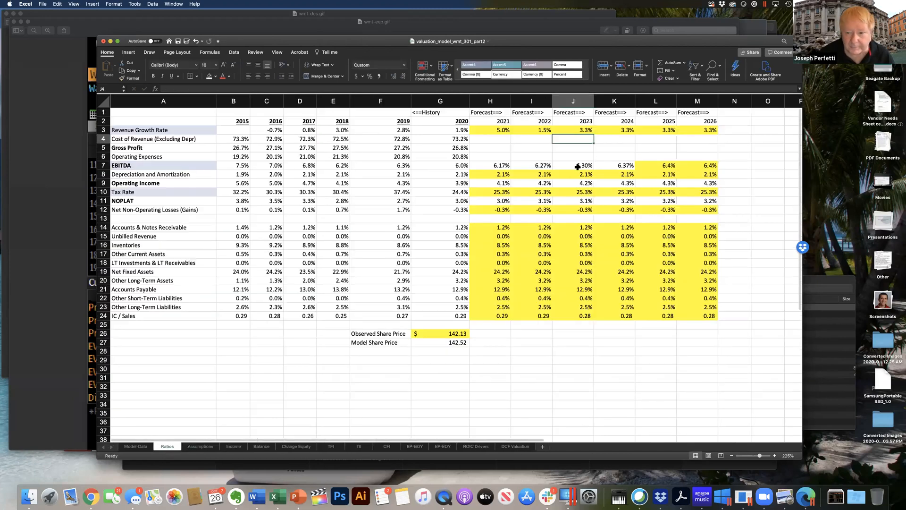
{"action": "left_click", "coordinate": [588, 130]}
{"action": "left_click", "coordinate": [614, 130]}
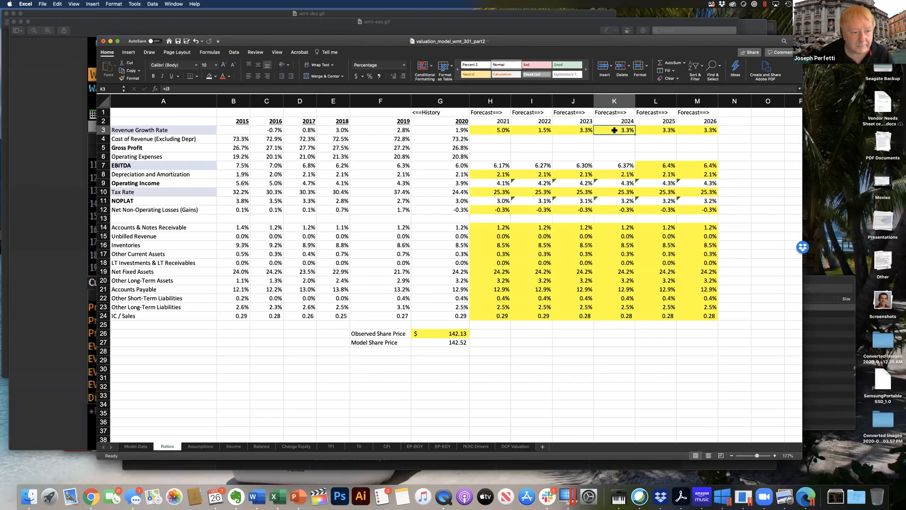
{"action": "type", "text": "="}
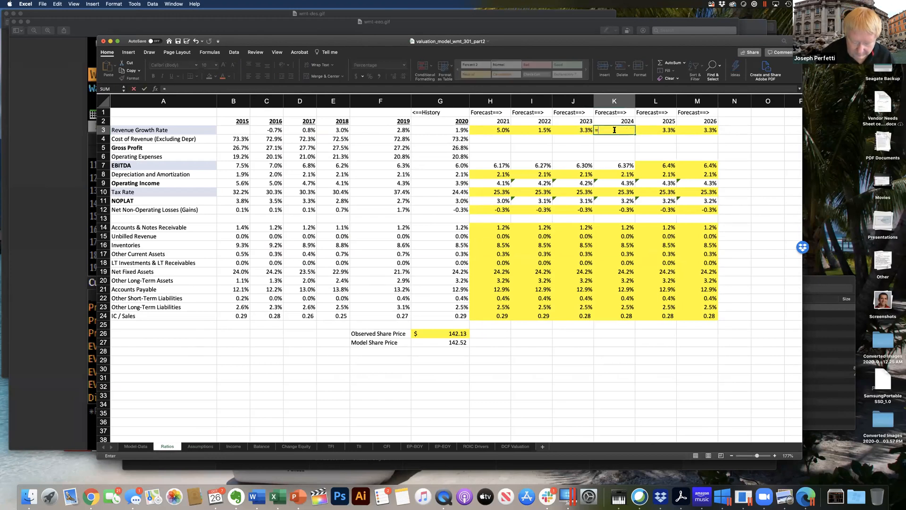
{"action": "type", "text": "("}
{"action": "left_click", "coordinate": [200, 446]}
{"action": "left_click", "coordinate": [462, 242]}
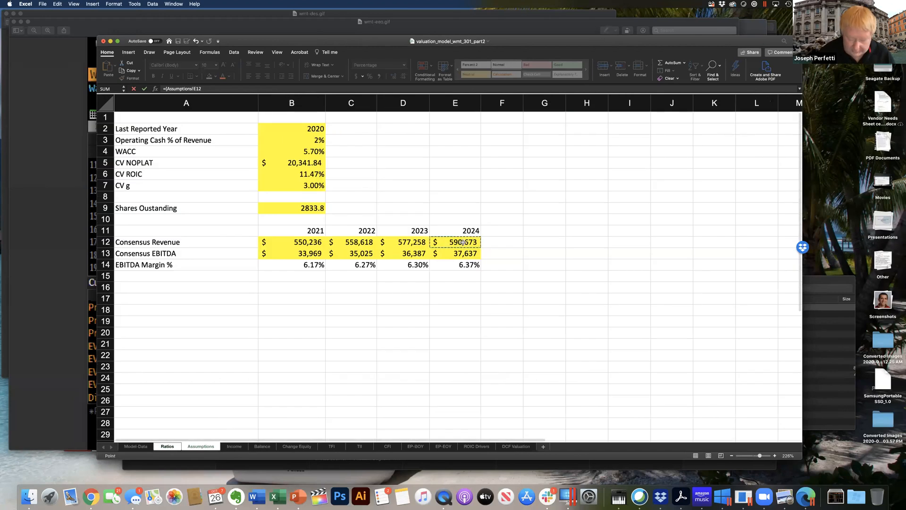
{"action": "type", "text": "-"}
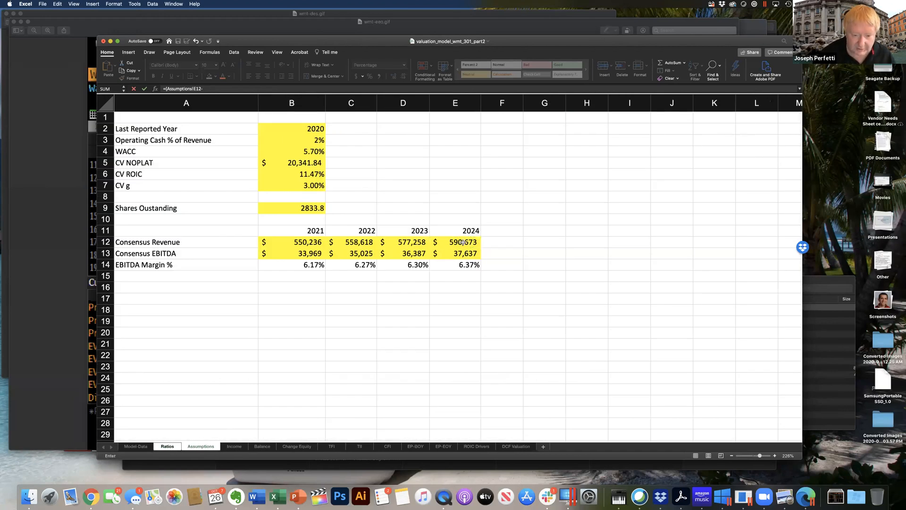
{"action": "left_click", "coordinate": [416, 243]}
{"action": "type", "text": ")"}
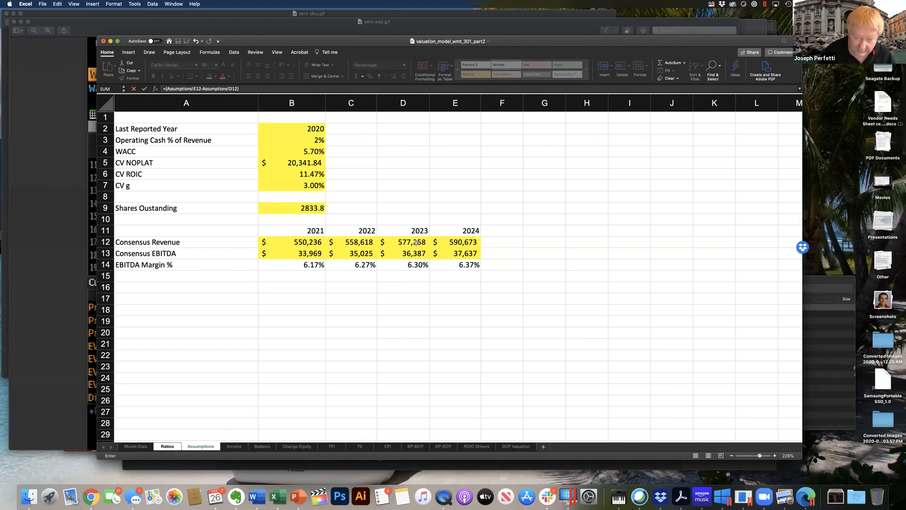
{"action": "type", "text": "/"}
{"action": "left_click", "coordinate": [420, 242]}
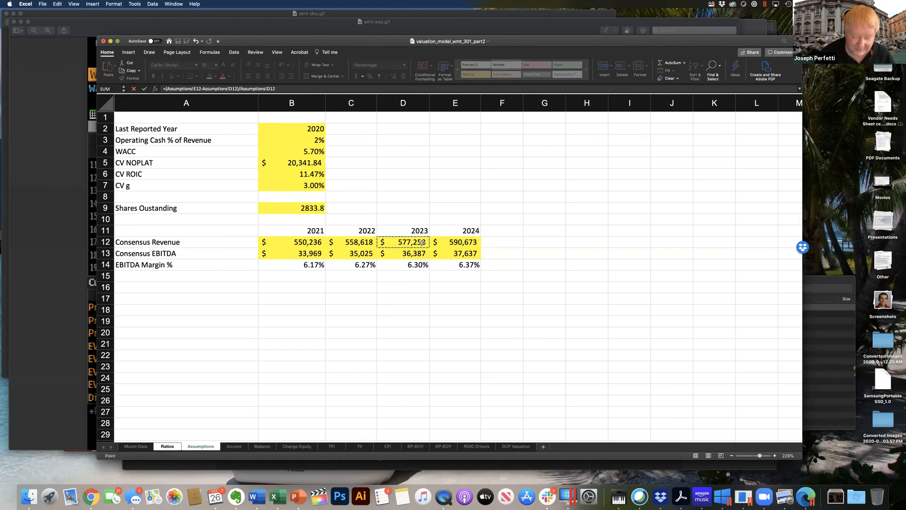
{"action": "key", "text": "Return"}
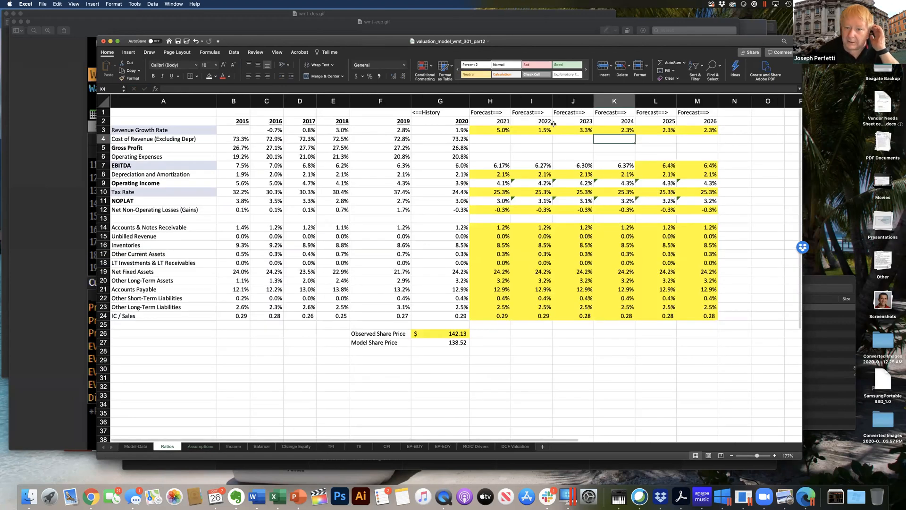
- Remove the yellow fill from the linked revenue growth forecasts in H3:K3
{"action": "left_click_drag", "start_coordinate": [508, 130], "coordinate": [623, 131]}
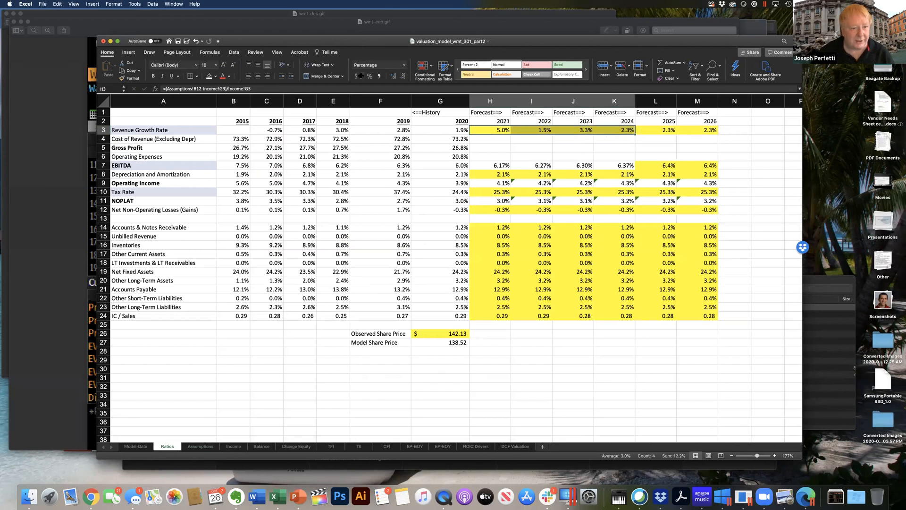
{"action": "left_click", "coordinate": [215, 76]}
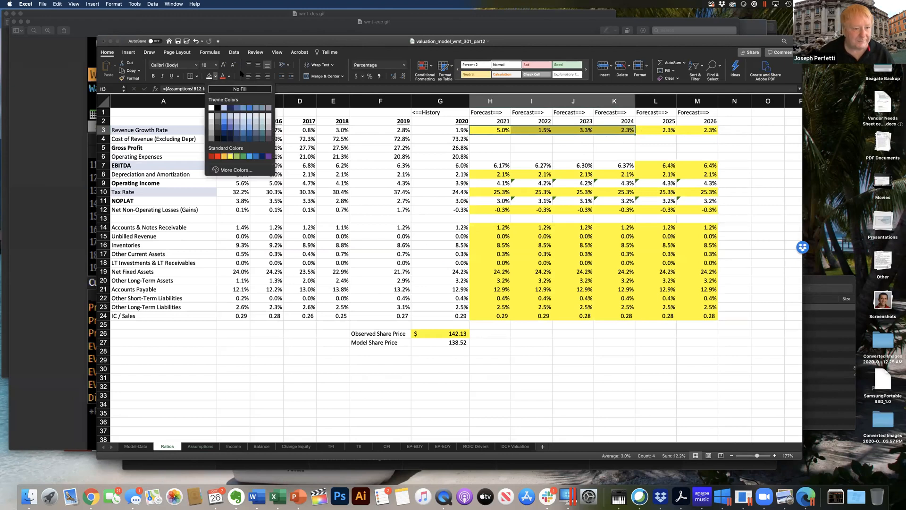
{"action": "left_click", "coordinate": [239, 89]}
{"action": "left_click", "coordinate": [546, 211]}
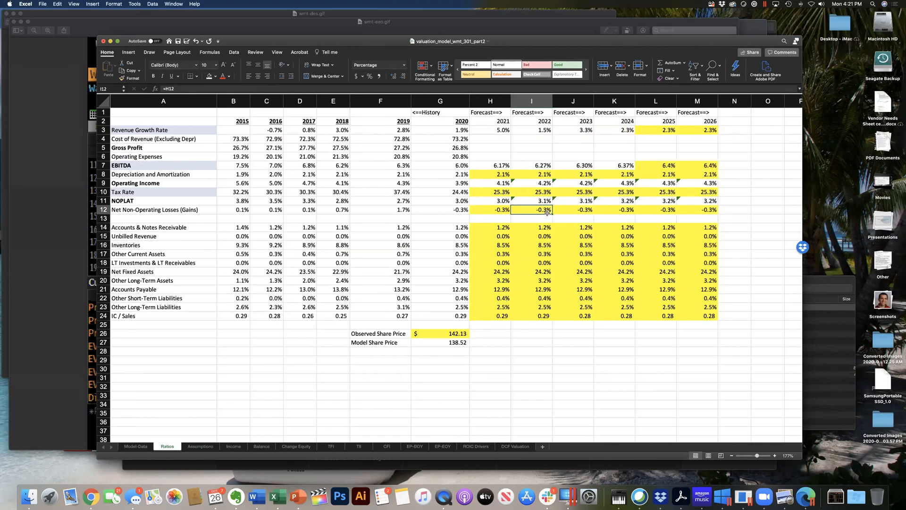
- Review the 2021 revenue growth formula in Ratios cell H3 and re-enter it as =(Assumptions!B12-Income!G3)/Income!G3
{"action": "double_click", "coordinate": [488, 130]}
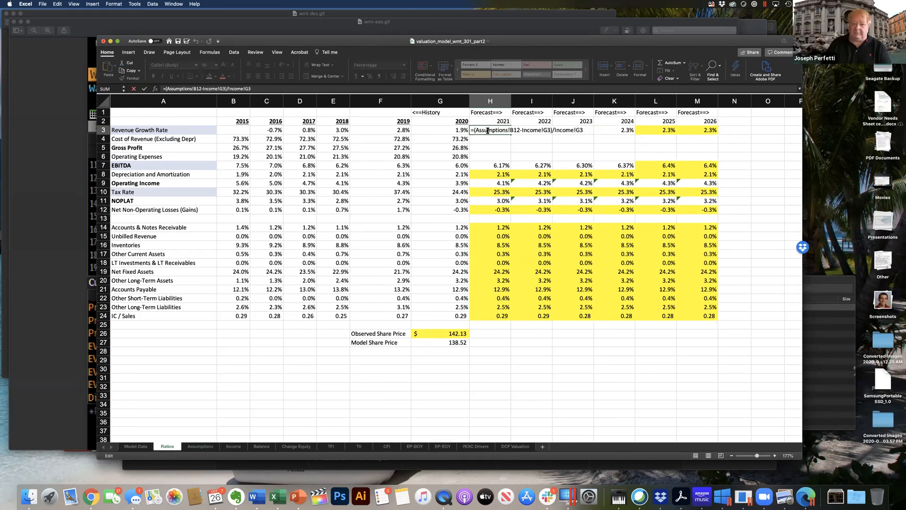
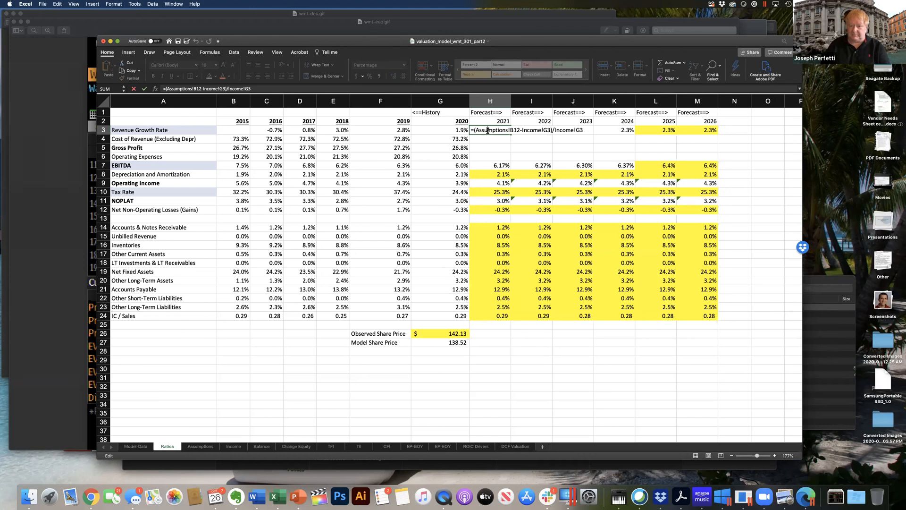
{"action": "key", "text": "Escape"}
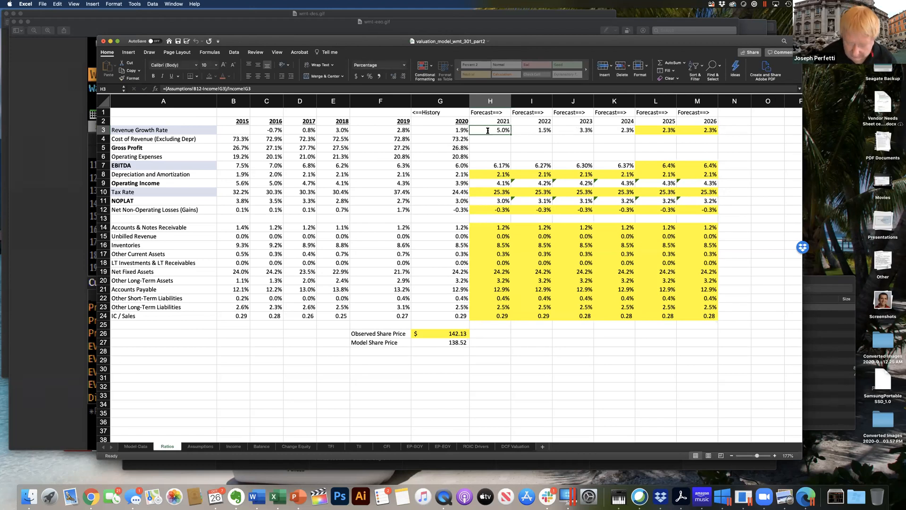
{"action": "type", "text": "=("}
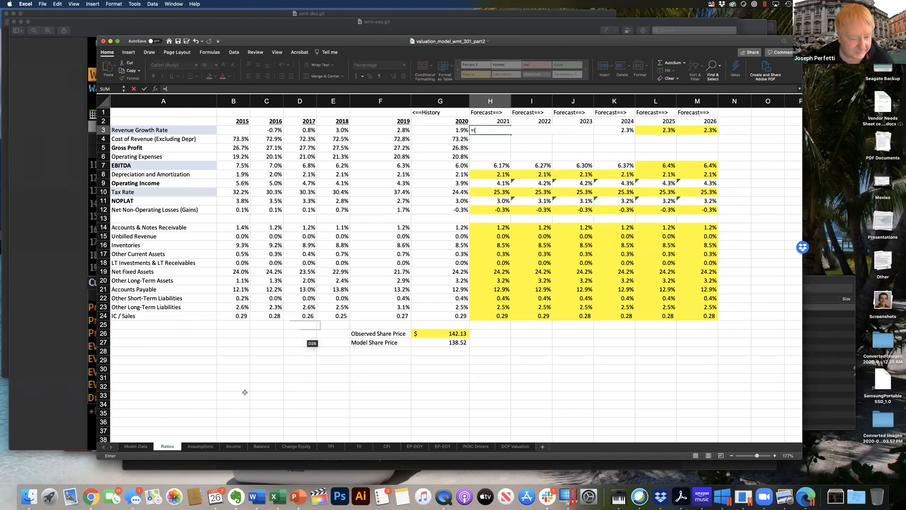
{"action": "left_click", "coordinate": [200, 446]}
{"action": "left_click", "coordinate": [296, 243]}
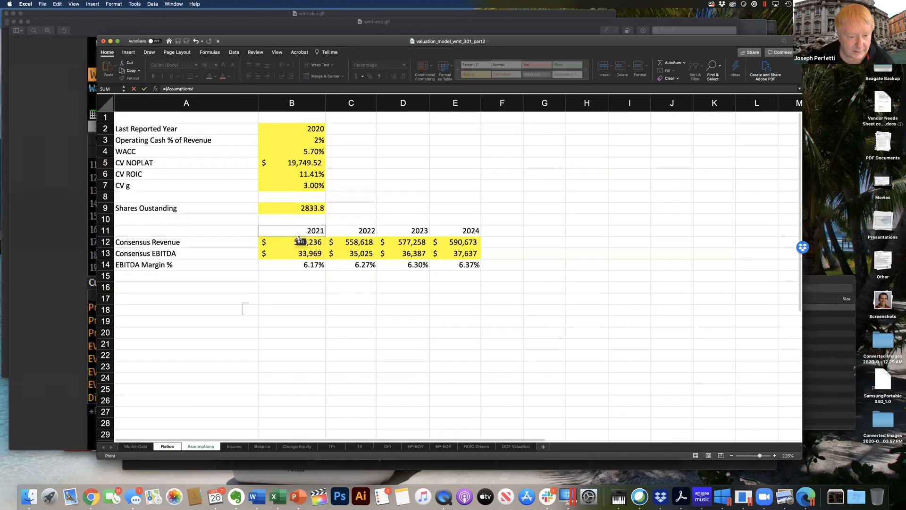
{"action": "type", "text": "-"}
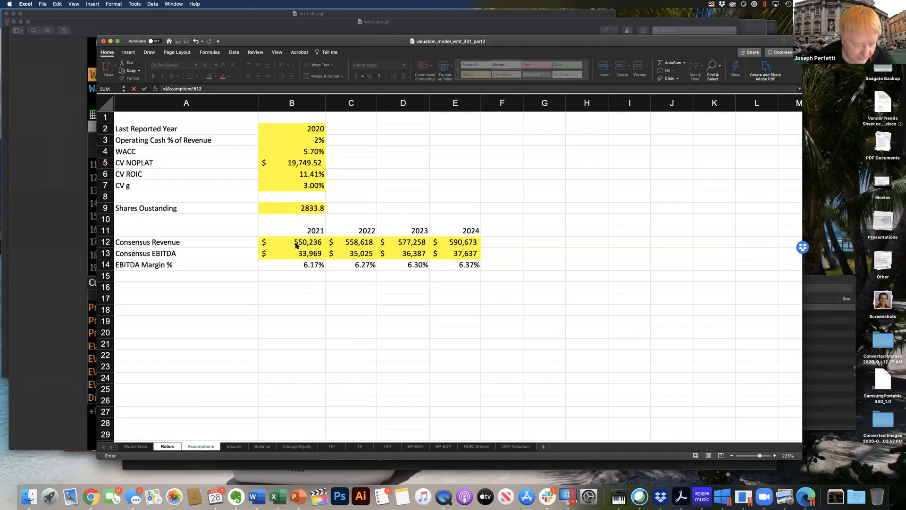
{"action": "left_click", "coordinate": [233, 446]}
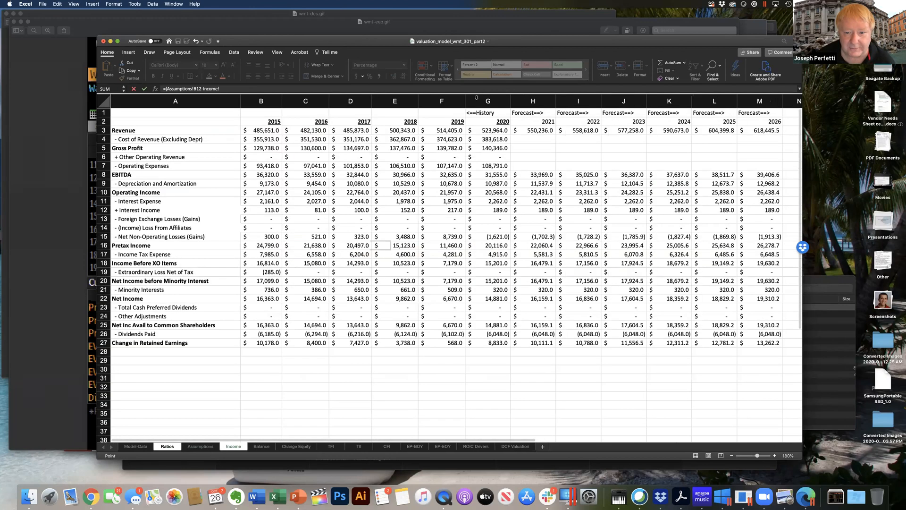
{"action": "left_click", "coordinate": [491, 133]}
{"action": "type", "text": ")"}
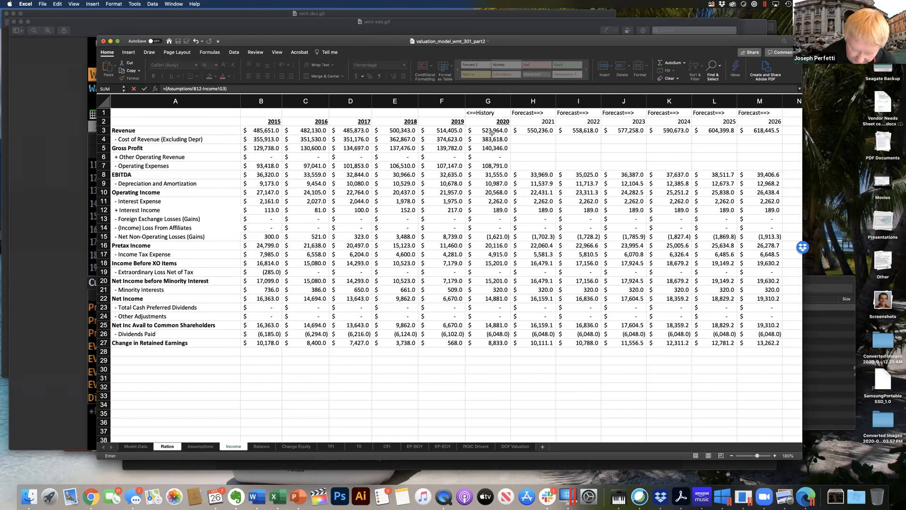
{"action": "left_click", "coordinate": [491, 132]}
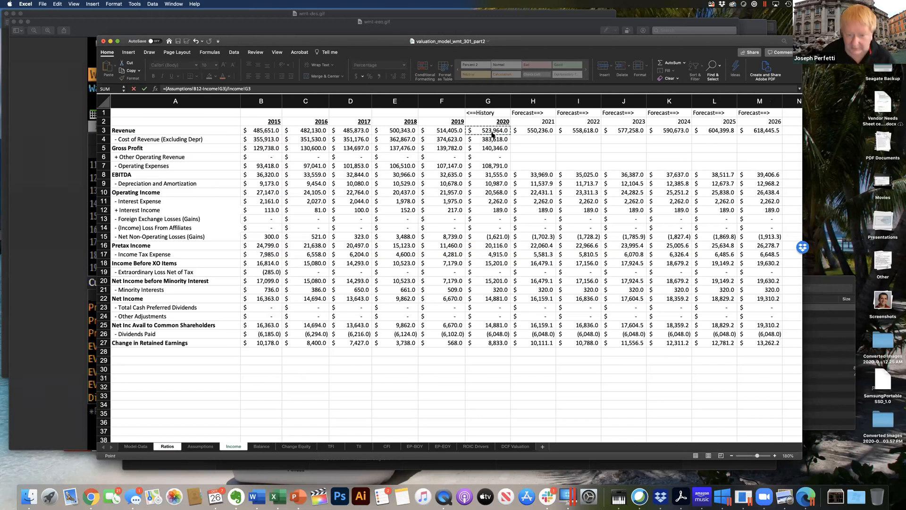
{"action": "key", "text": "Return"}
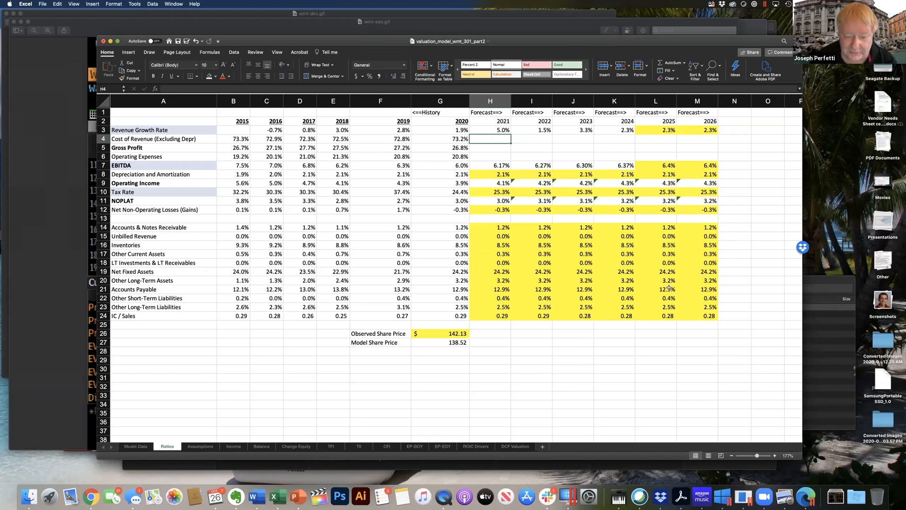
- Switch to the Bloomberg terminal and show the growth rates of Walmart's annual consensus estimates
{"action": "left_click", "coordinate": [568, 495]}
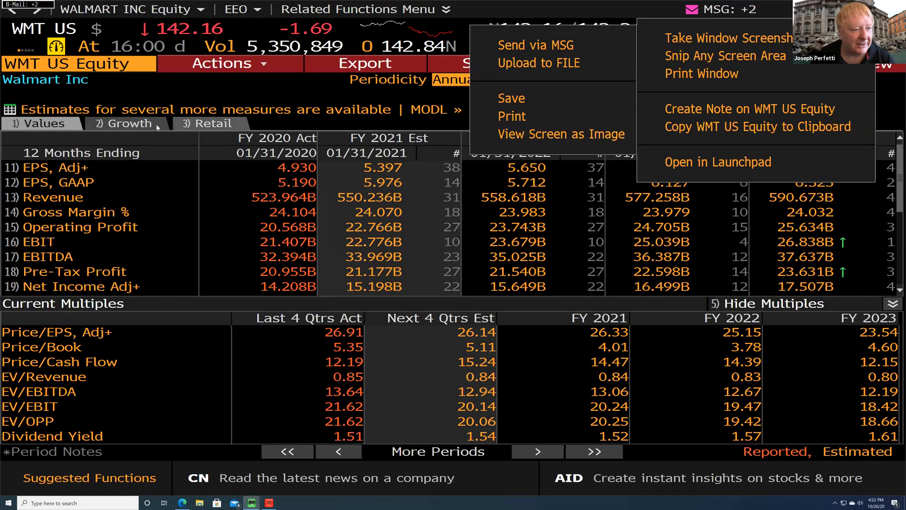
{"action": "left_click", "coordinate": [153, 126]}
{"action": "left_click", "coordinate": [145, 125]}
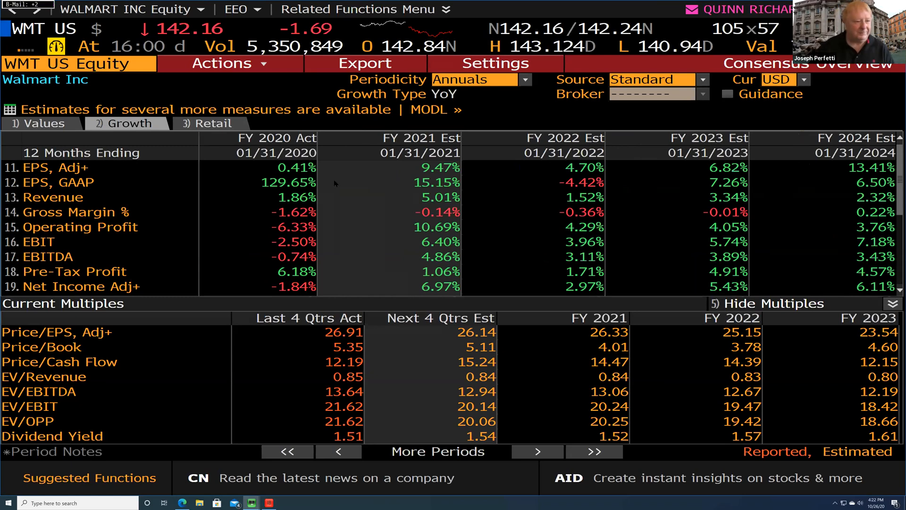
- Select the WACC input in Assumptions B4, then switch to the Bloomberg terminal and open Walmart's Weighted Average Cost of Capital (WACC) function
{"action": "left_click", "coordinate": [56, 127]}
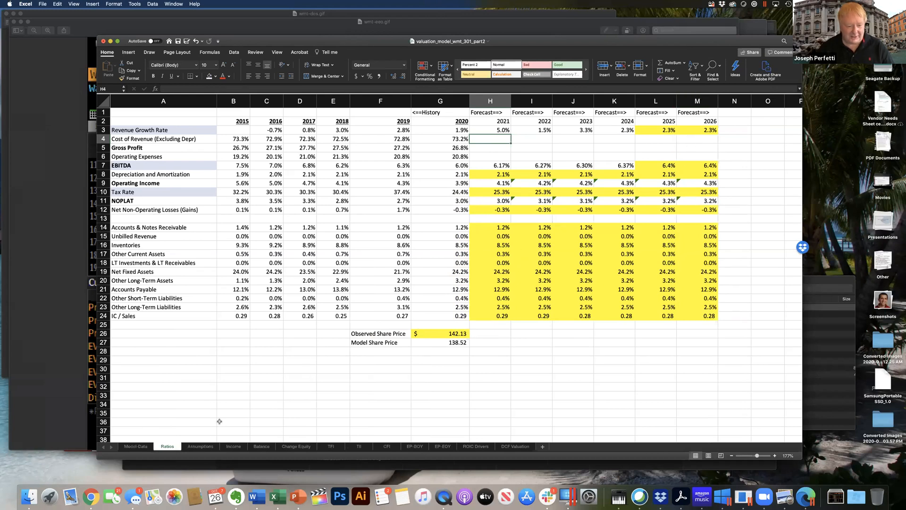
{"action": "left_click", "coordinate": [200, 448]}
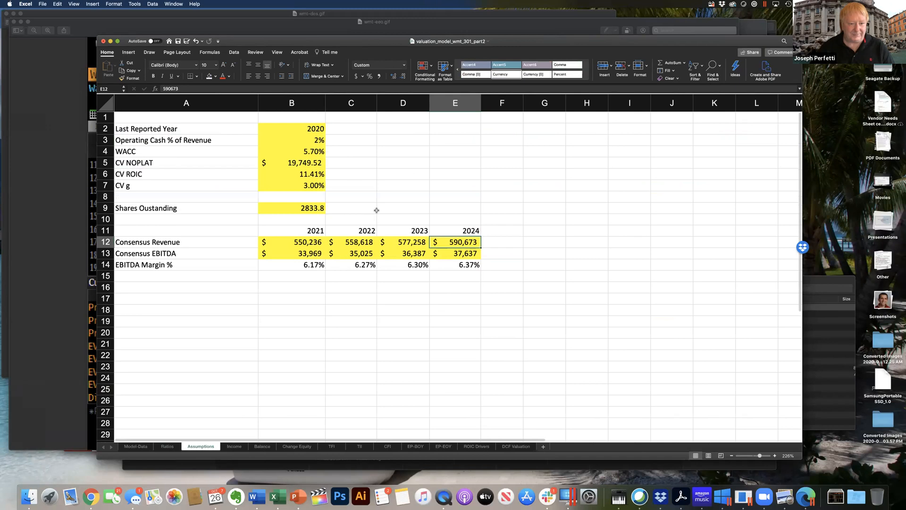
{"action": "left_click", "coordinate": [291, 155]}
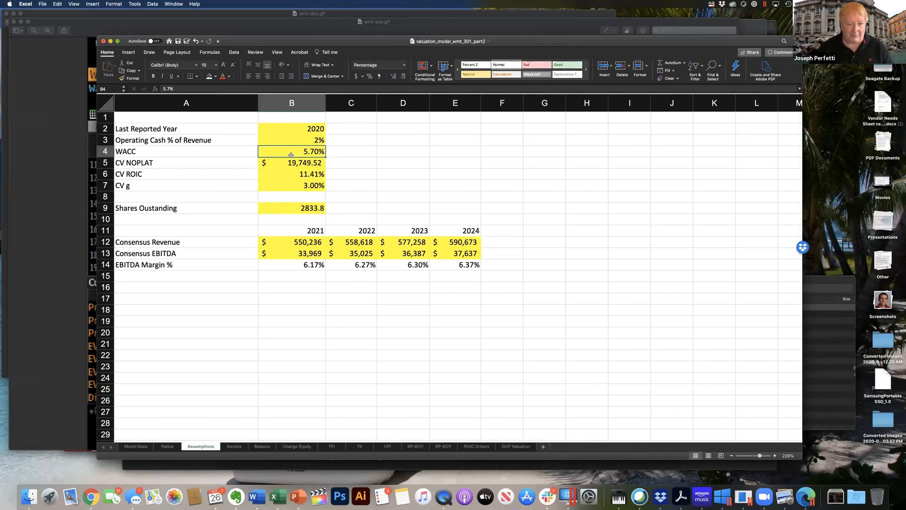
{"action": "key", "text": "super+Tab"}
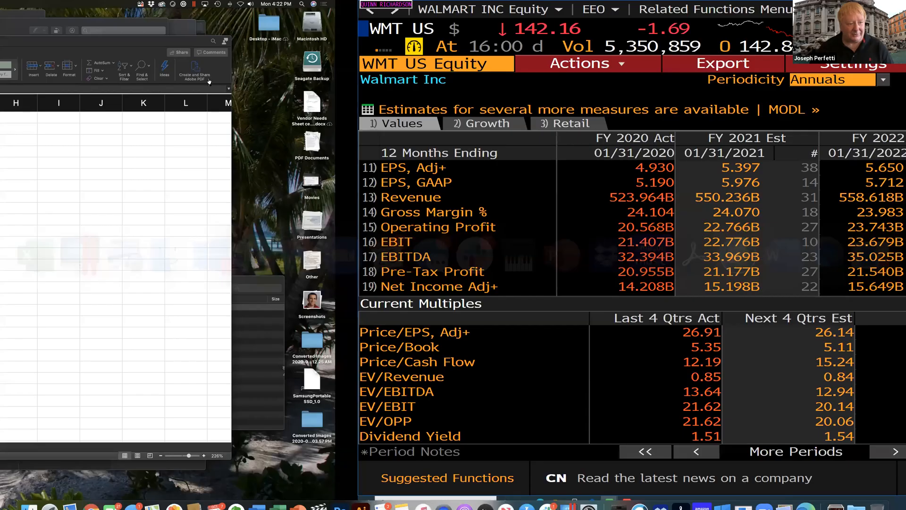
{"action": "type", "text": "WACC"}
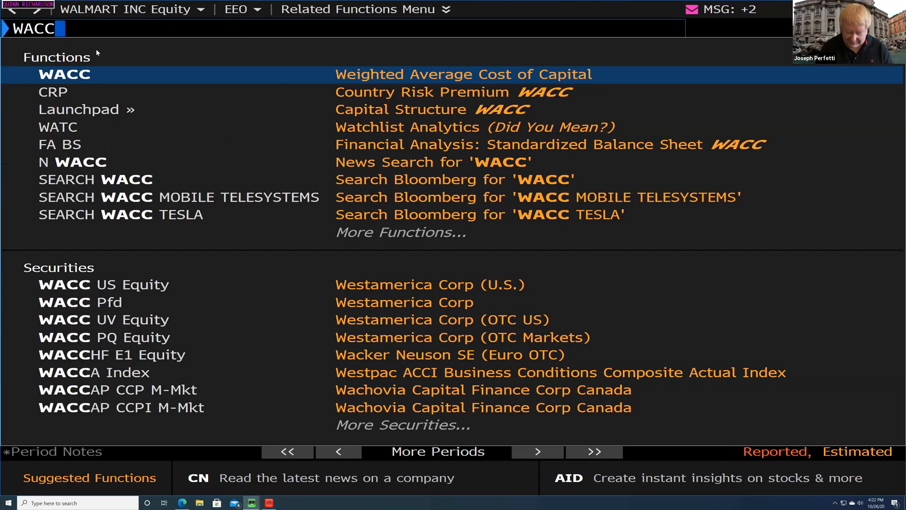
{"action": "key", "text": "Return"}
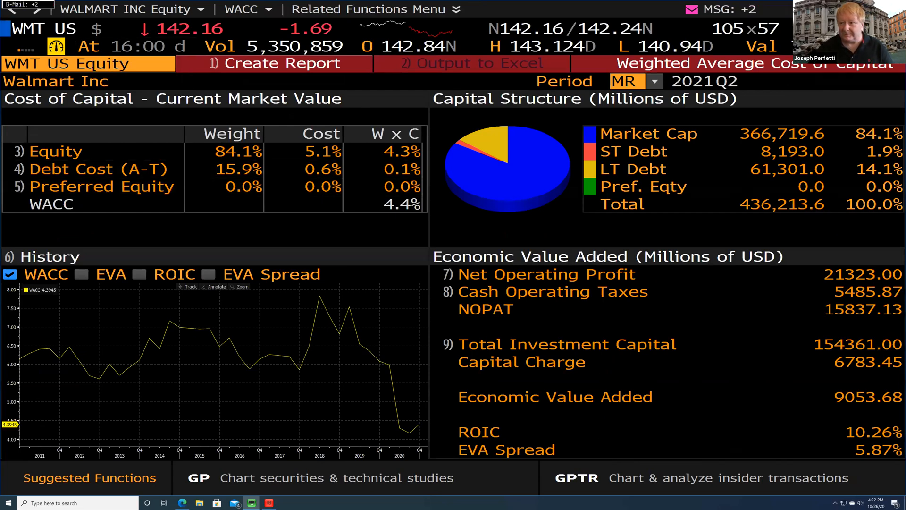
{"action": "left_click", "coordinate": [869, 9]}
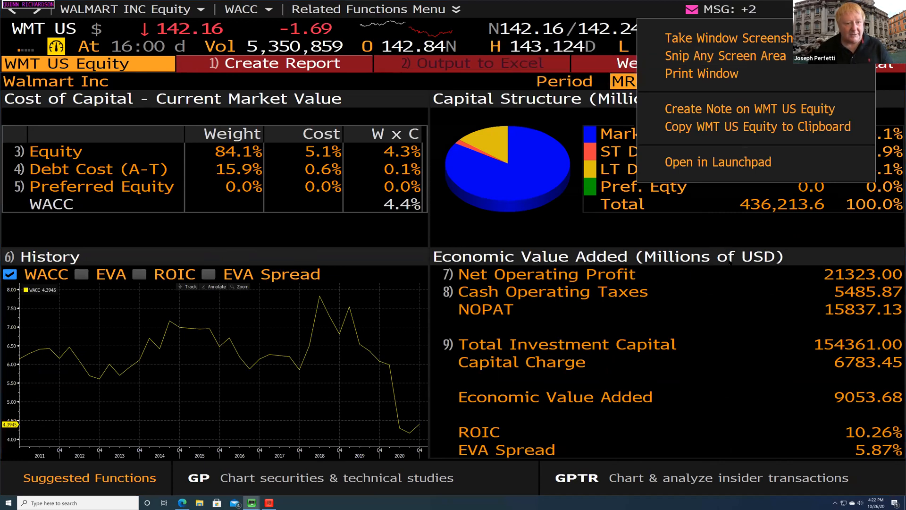
- Switch back to Excel and set the WACC in Assumptions cell B4 to 4.4%
{"action": "key", "text": "super+Tab"}
{"action": "type", "text": "4%.4"}
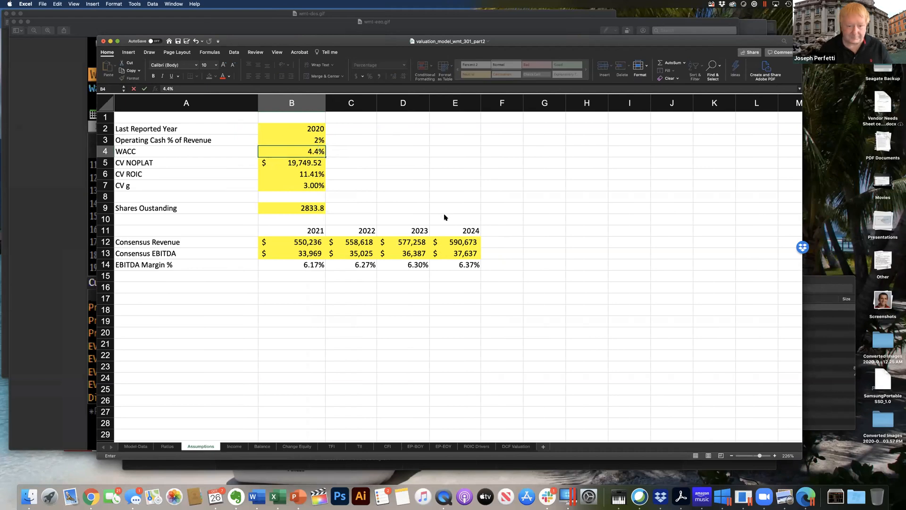
{"action": "key", "text": "Return"}
{"action": "key", "text": "super+Tab"}
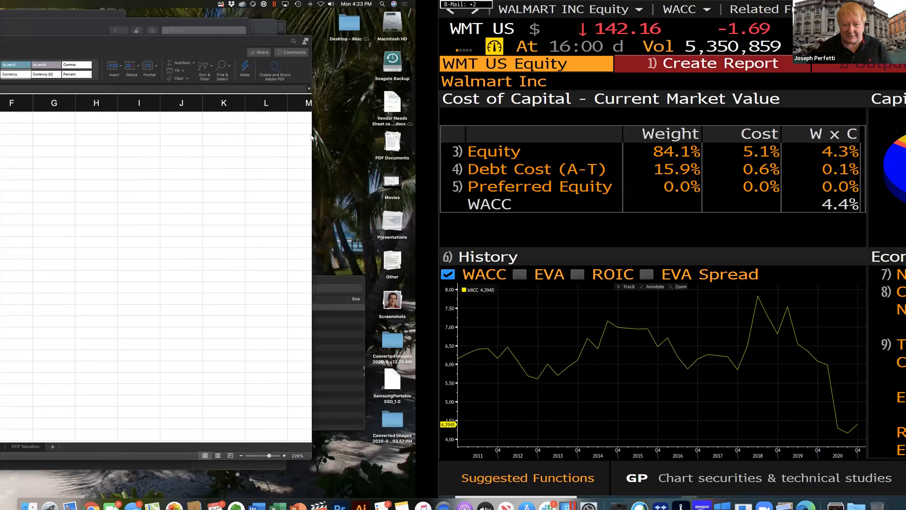
{"action": "key", "text": "super+Tab"}
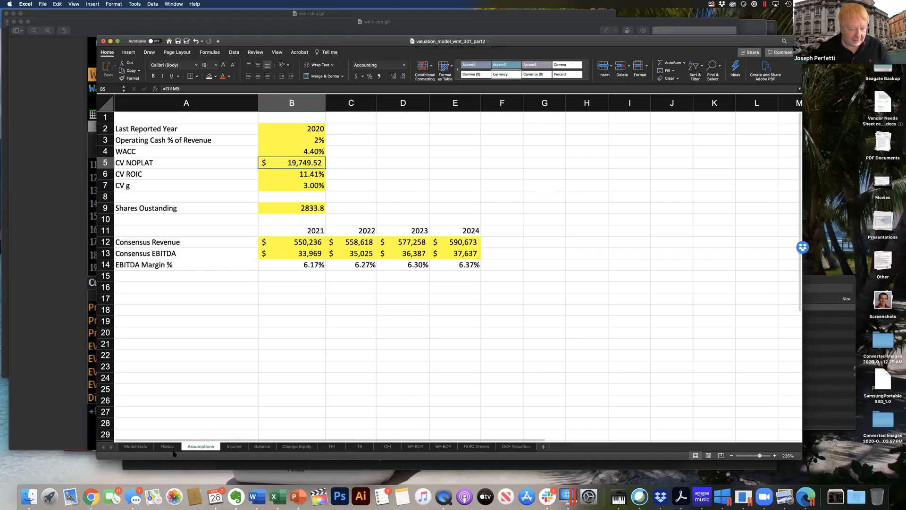
- Compare the model share price with the observed share price in Ratios cells G26:G27
{"action": "left_click", "coordinate": [167, 446]}
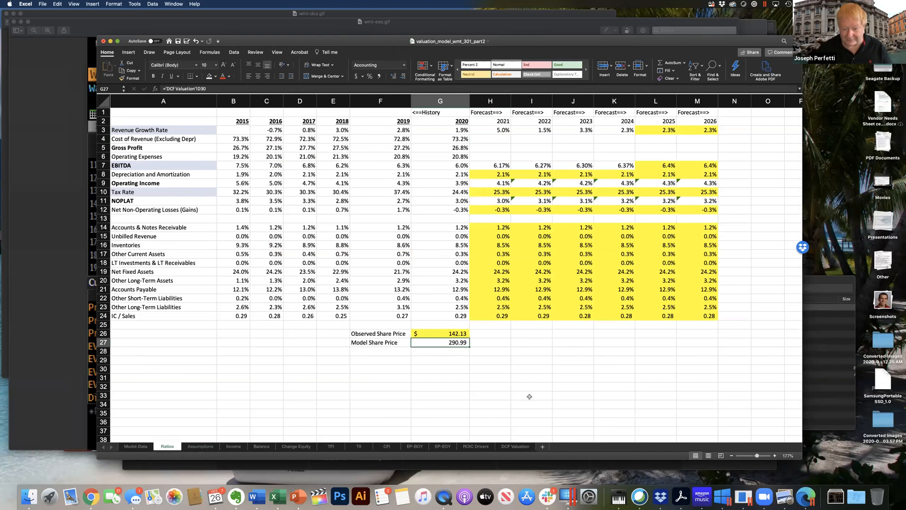
{"action": "key", "text": "Up"}
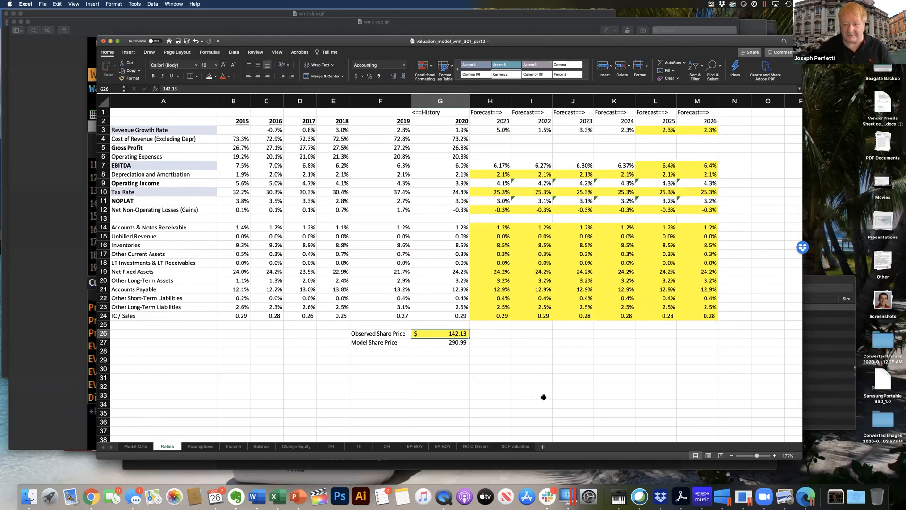
{"action": "left_click", "coordinate": [455, 343]}
{"action": "left_click", "coordinate": [454, 336]}
{"action": "left_click", "coordinate": [454, 339]}
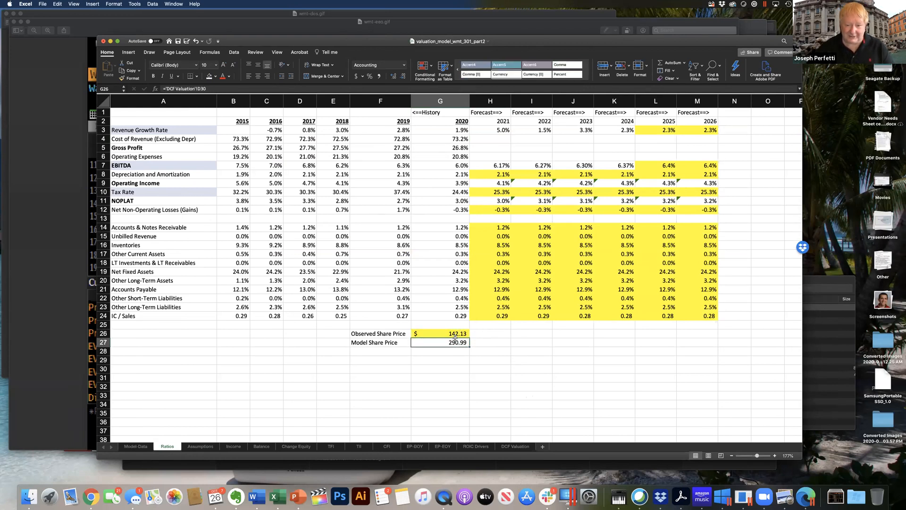
{"action": "left_click", "coordinate": [454, 336]}
{"action": "left_click", "coordinate": [454, 340]}
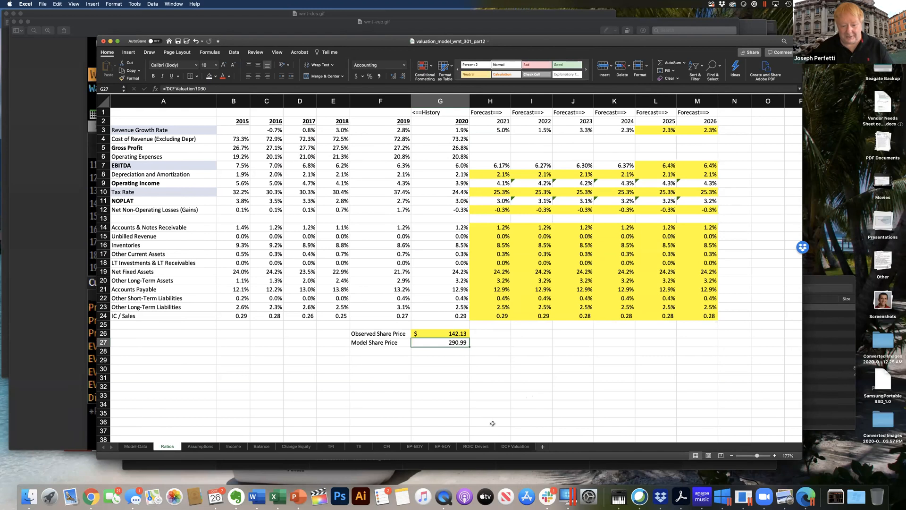
- Examine the continuing value and its present value formula in cell D9 of the DCF Valuation sheet
{"action": "left_click", "coordinate": [515, 446]}
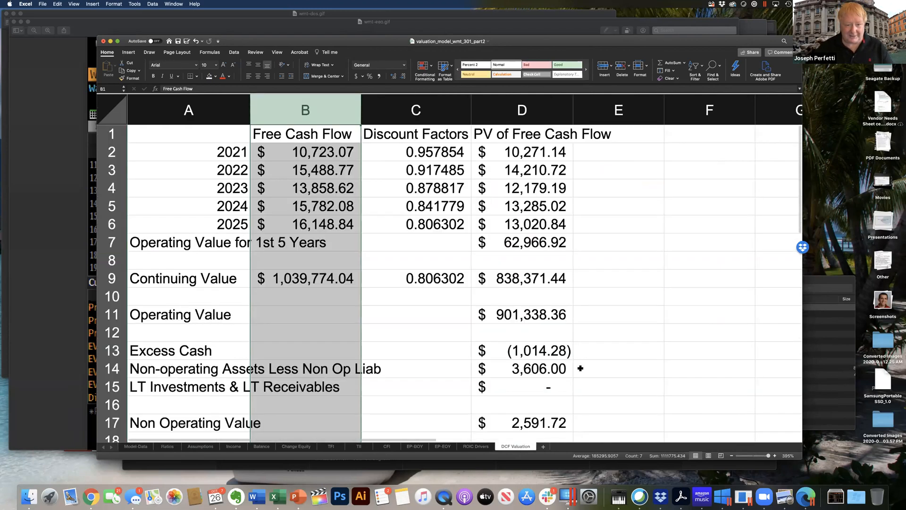
{"action": "left_click", "coordinate": [580, 367]}
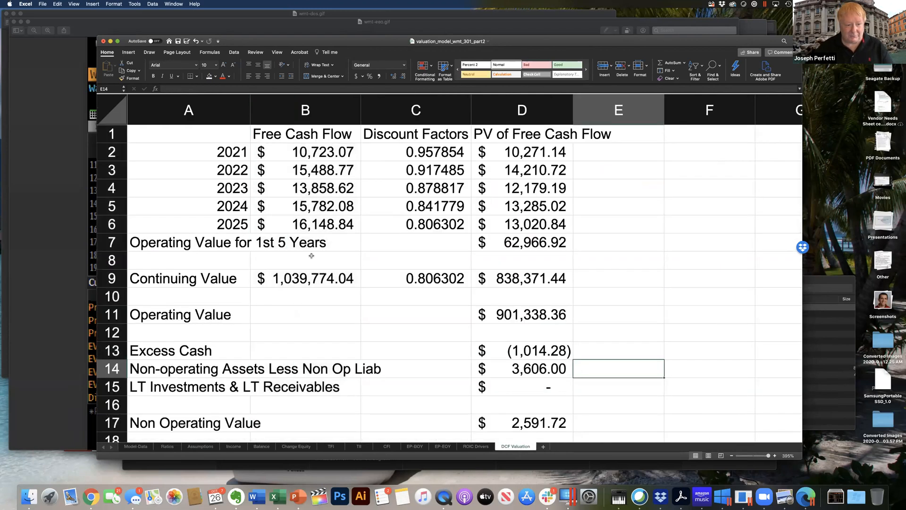
{"action": "scroll", "coordinate": [326, 260], "scroll_direction": "right", "scroll_amount": 1}
{"action": "scroll", "coordinate": [325, 259], "scroll_direction": "left", "scroll_amount": 1}
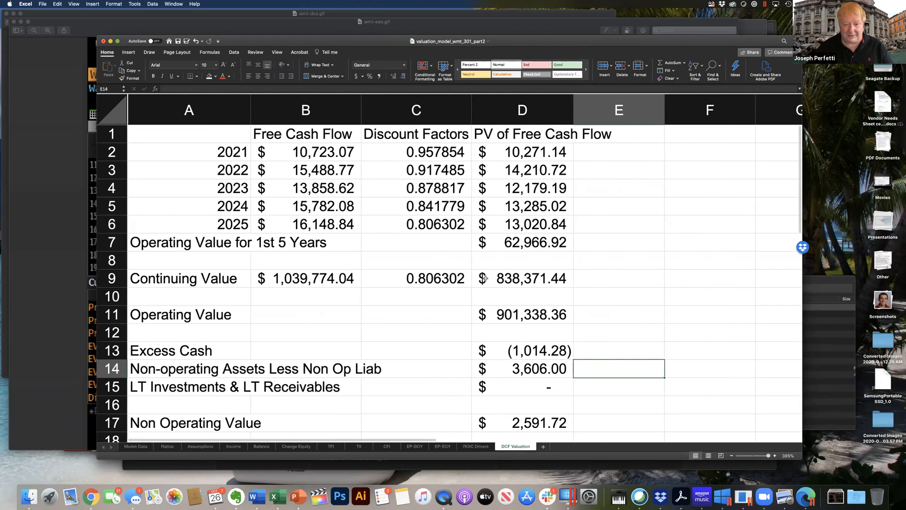
{"action": "left_click", "coordinate": [512, 280]}
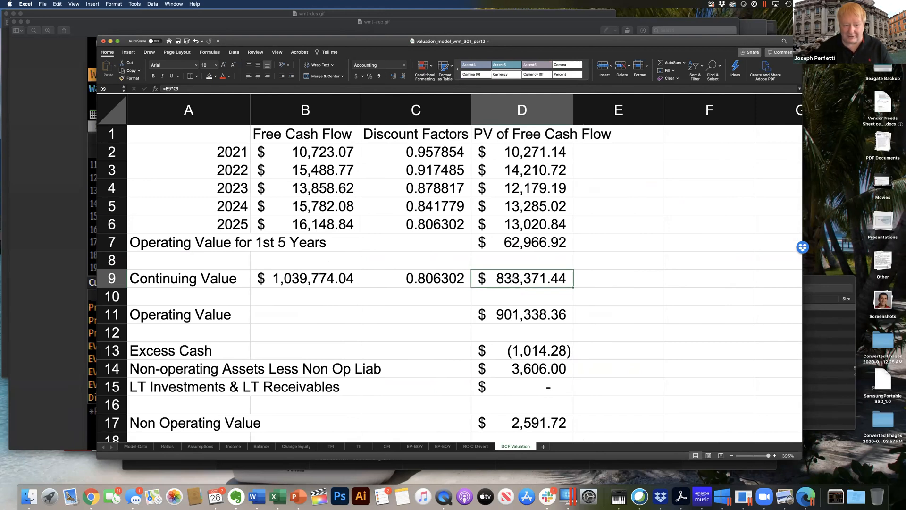
- Review the WACC, CV NOPLAT, CV ROIC and CV g inputs in Assumptions cells B4:B7
{"action": "left_click", "coordinate": [166, 447]}
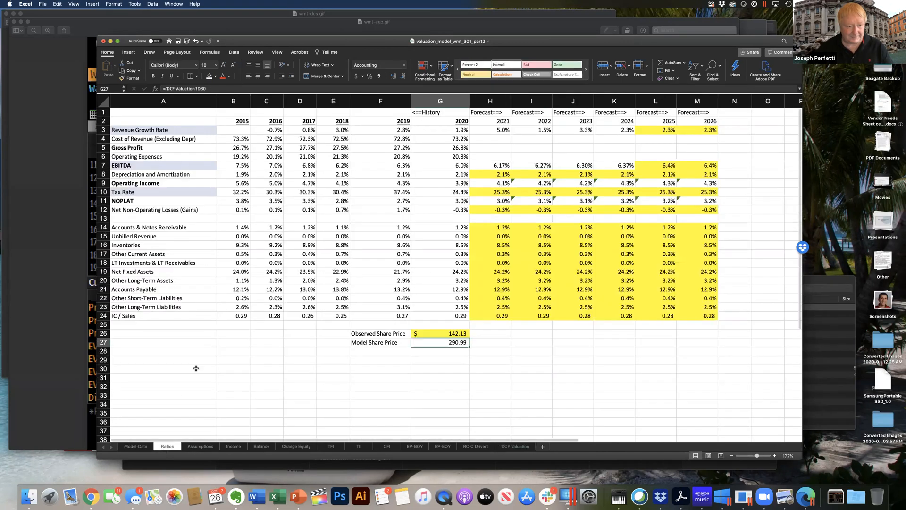
{"action": "left_click", "coordinate": [201, 446]}
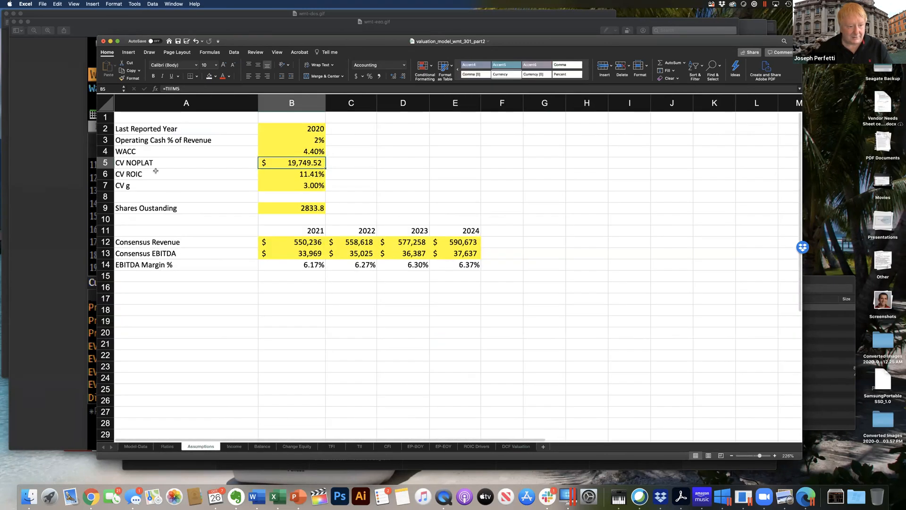
{"action": "left_click_drag", "start_coordinate": [136, 151], "coordinate": [144, 184]}
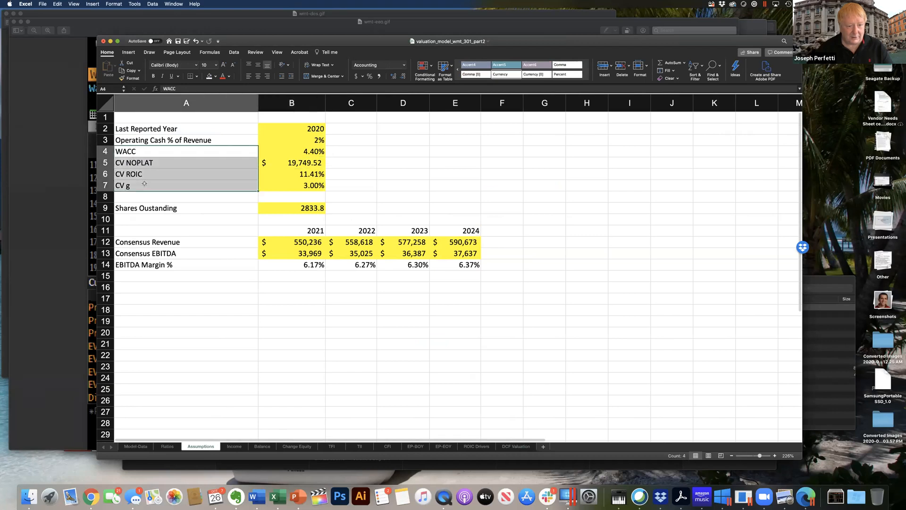
{"action": "left_click", "coordinate": [299, 152]}
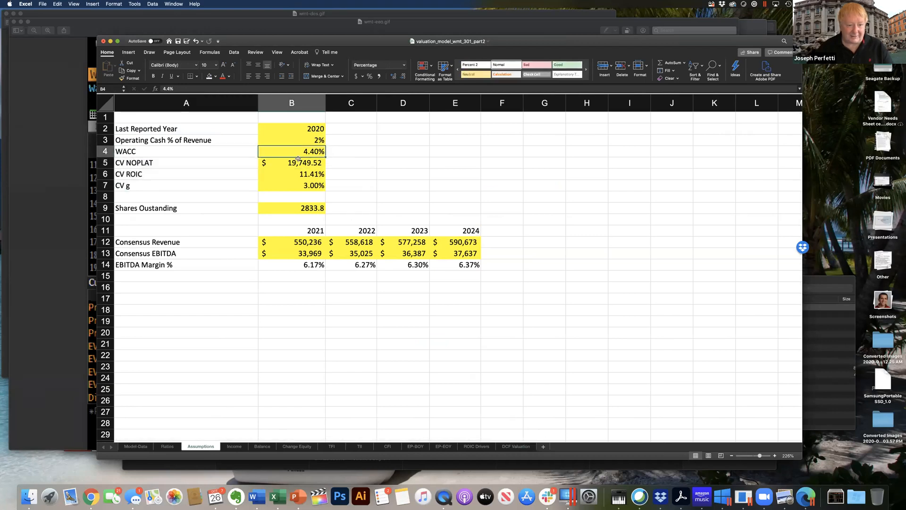
{"action": "left_click", "coordinate": [297, 163]}
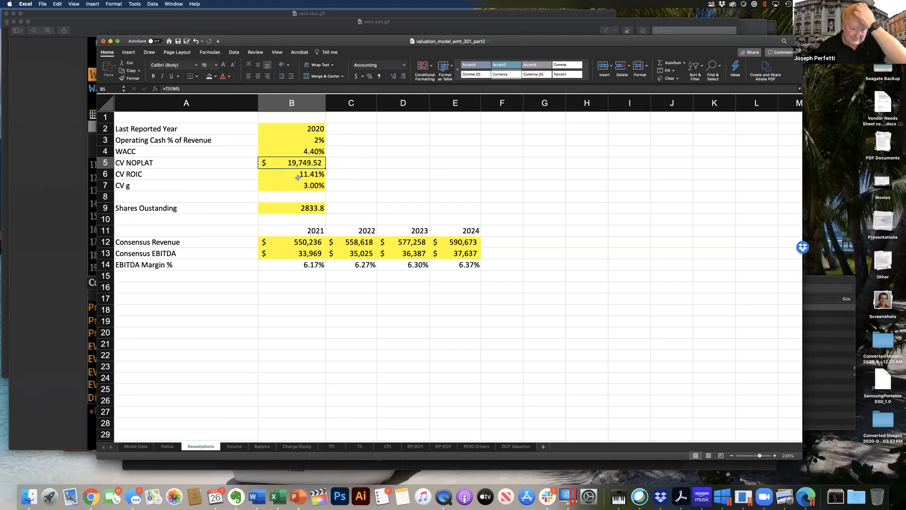
{"action": "left_click", "coordinate": [298, 177]}
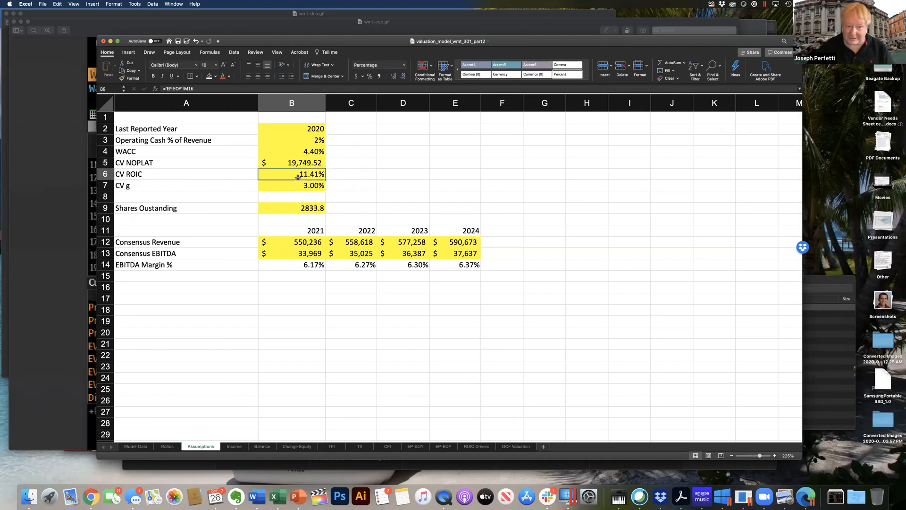
{"action": "left_click", "coordinate": [300, 185]}
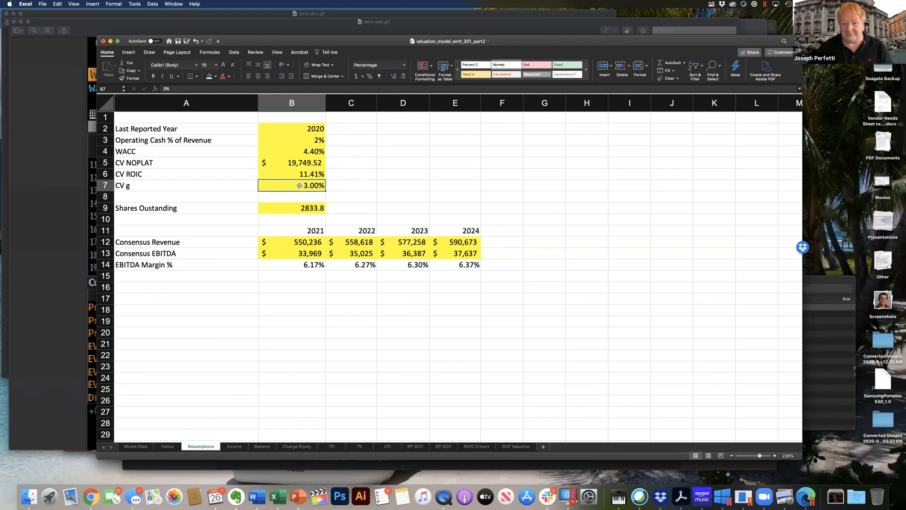
- Link the observed and model share price labels and values from Ratios F26:G27 into Assumptions cells D4:E5, starting with =Ratios!F26
{"action": "left_click", "coordinate": [396, 152]}
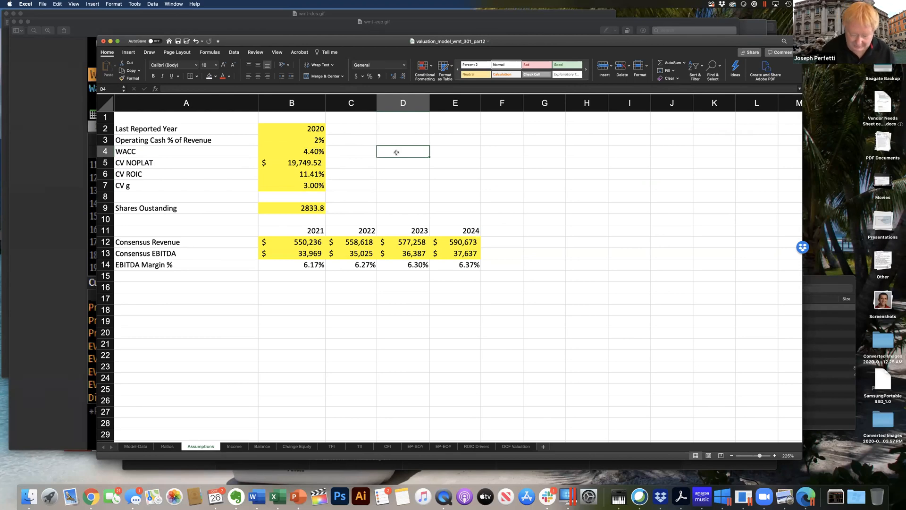
{"action": "type", "text": "="}
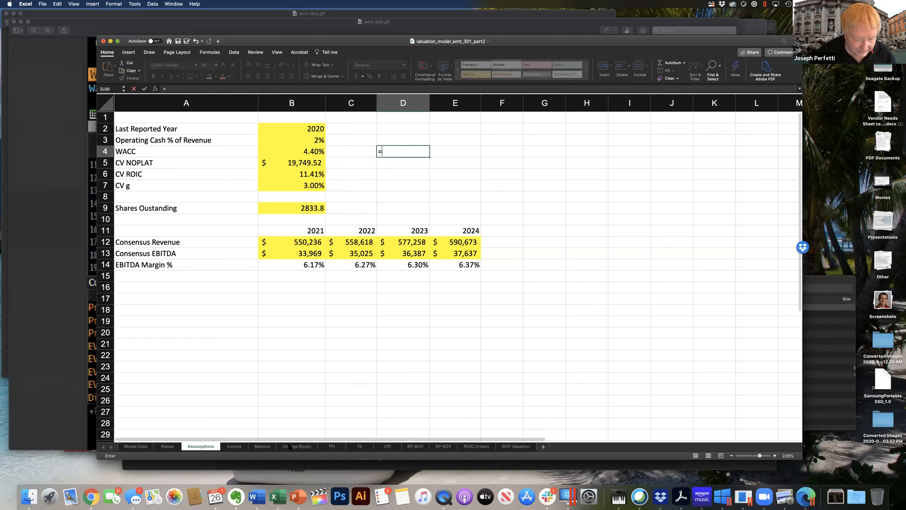
{"action": "left_click", "coordinate": [174, 446]}
{"action": "left_click", "coordinate": [367, 332]}
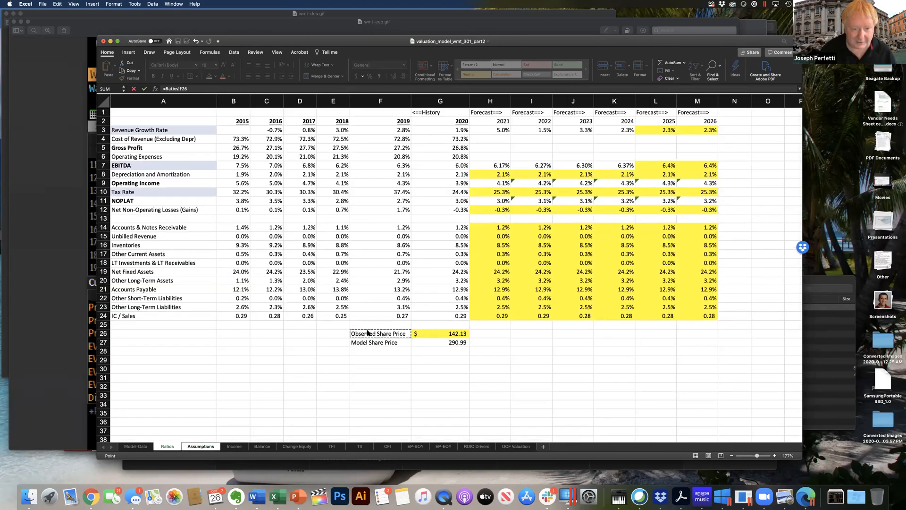
{"action": "key", "text": "Return"}
{"action": "left_click", "coordinate": [388, 151]}
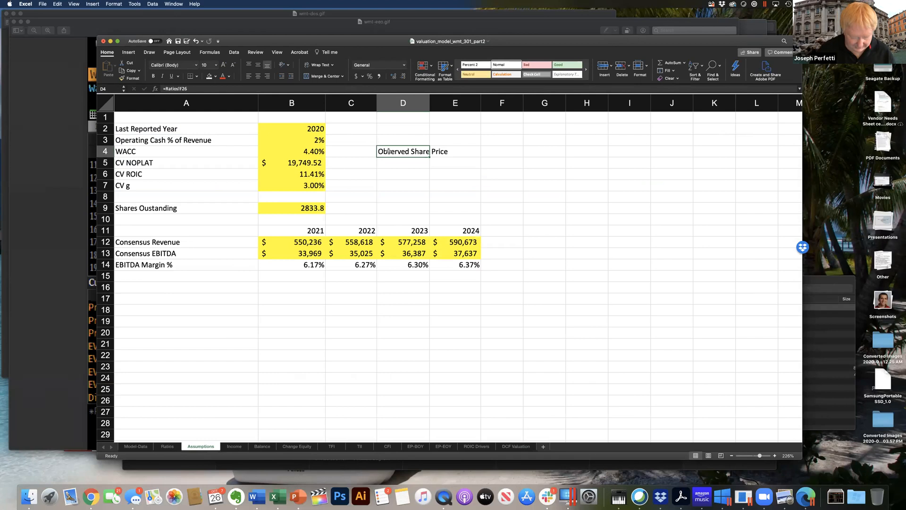
{"action": "key", "text": "super+c"}
{"action": "left_click", "coordinate": [441, 165], "text": "shift"}
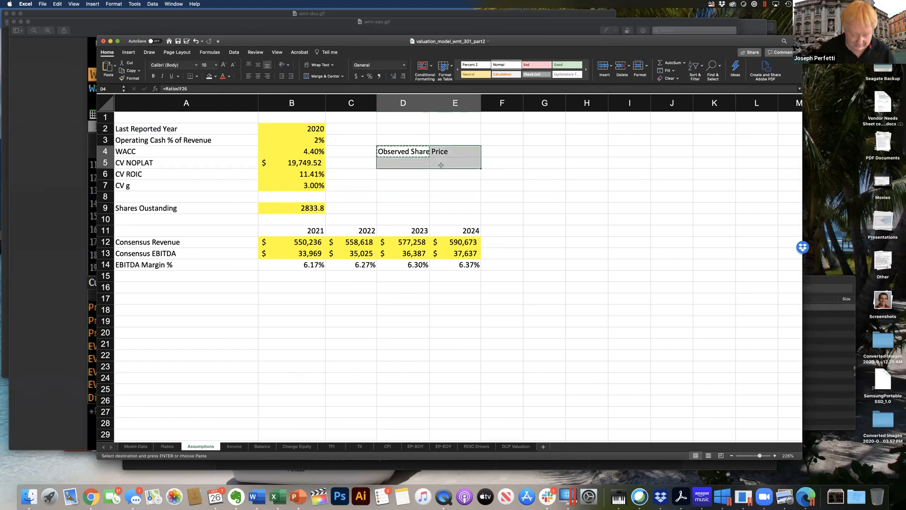
{"action": "key", "text": "super+v"}
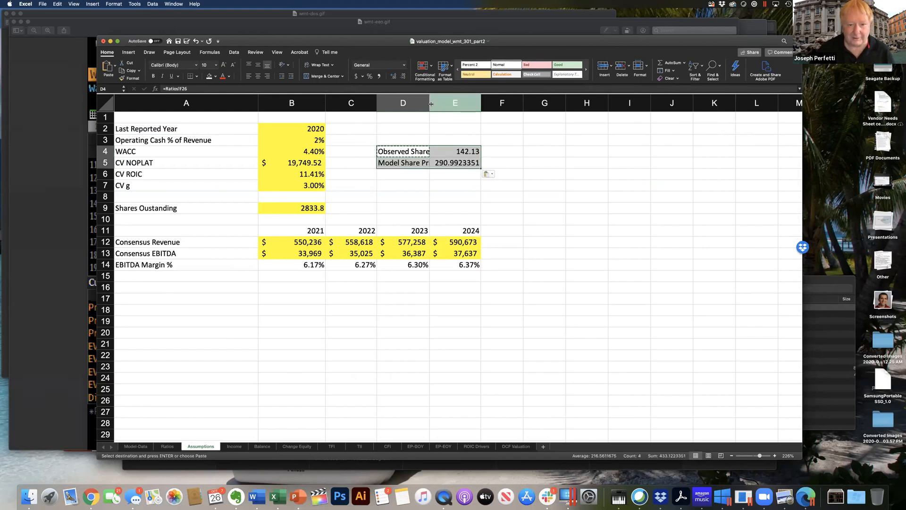
- Move the linked share price block on the Assumptions sheet from D4:E5 to E4:F5
{"action": "left_click", "coordinate": [415, 150]}
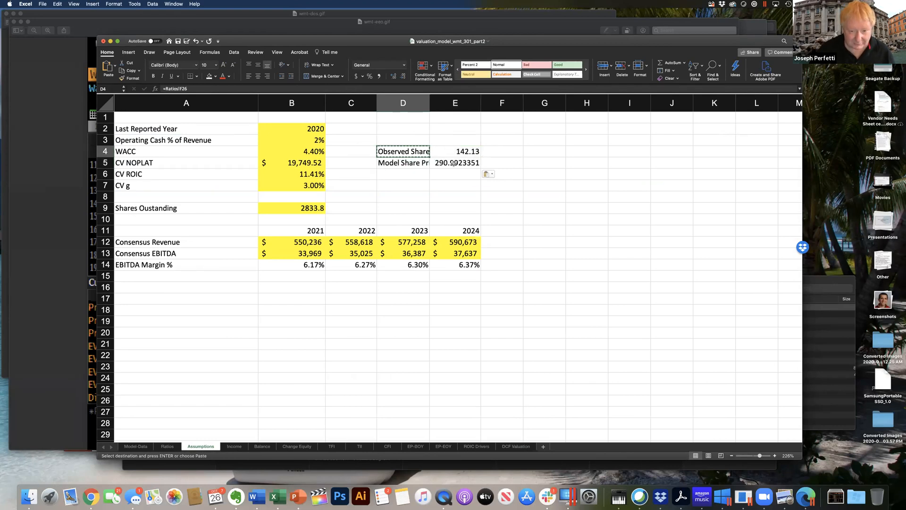
{"action": "left_click_drag", "start_coordinate": [423, 150], "coordinate": [453, 163]}
{"action": "key", "text": "super+c"}
{"action": "left_click", "coordinate": [466, 150]}
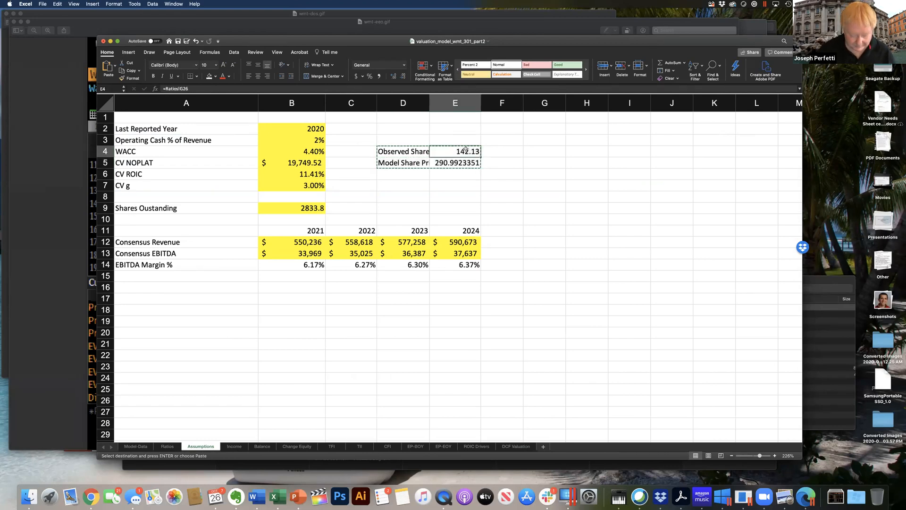
{"action": "key", "text": "Return"}
- Widen column E to fit the share price labels and apply the dollar accounting format to F4:F5
{"action": "left_click_drag", "start_coordinate": [480, 102], "coordinate": [500, 103]}
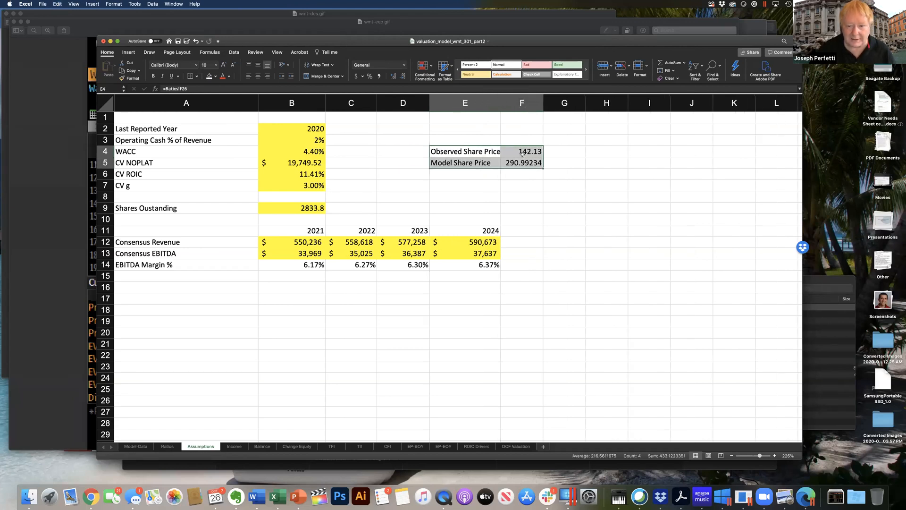
{"action": "left_click_drag", "start_coordinate": [523, 154], "coordinate": [523, 162]}
{"action": "left_click", "coordinate": [356, 76]}
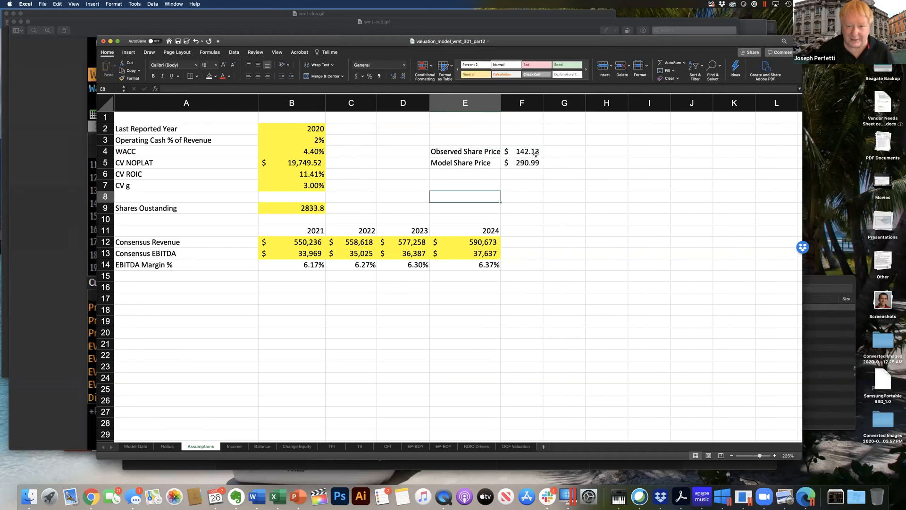
- Try a CV g of 0% in Assumptions cell B7 and compare the model share price with the observed share price
{"action": "left_click", "coordinate": [308, 184]}
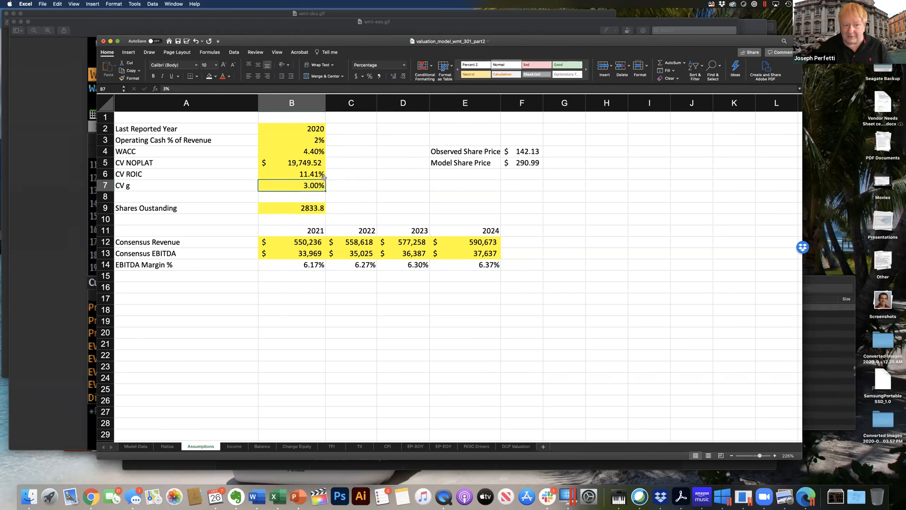
{"action": "type", "text": "0"}
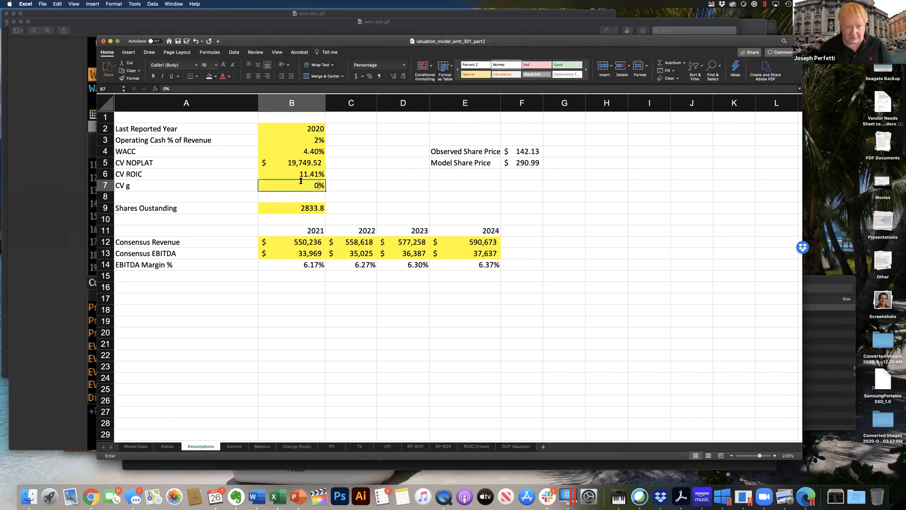
{"action": "key", "text": "Return"}
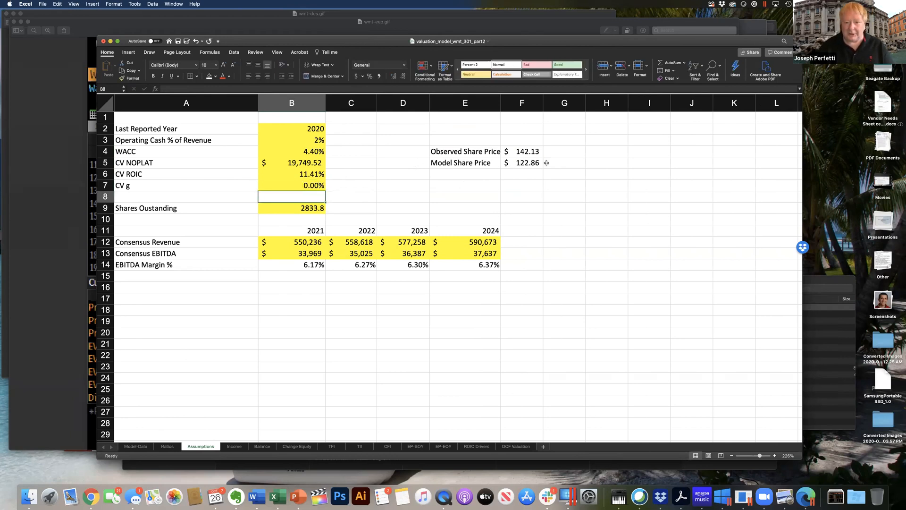
{"action": "left_click", "coordinate": [507, 167]}
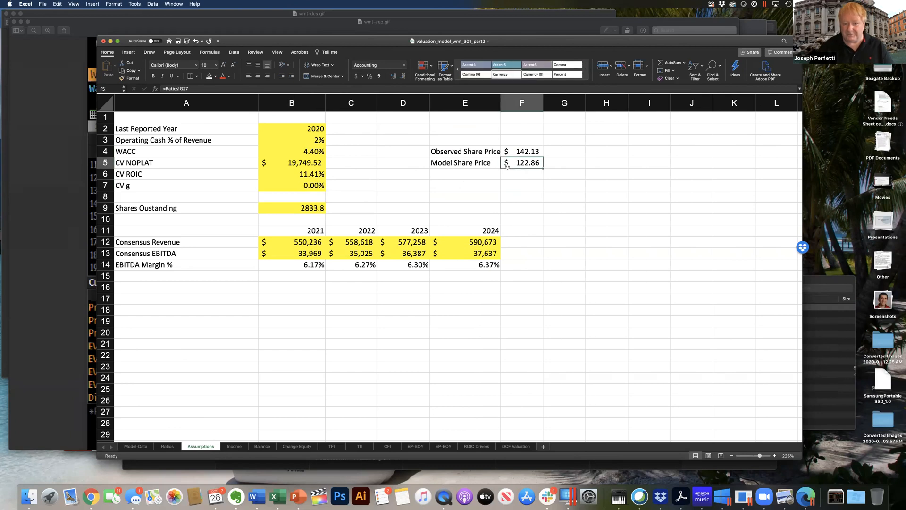
{"action": "left_click", "coordinate": [510, 153]}
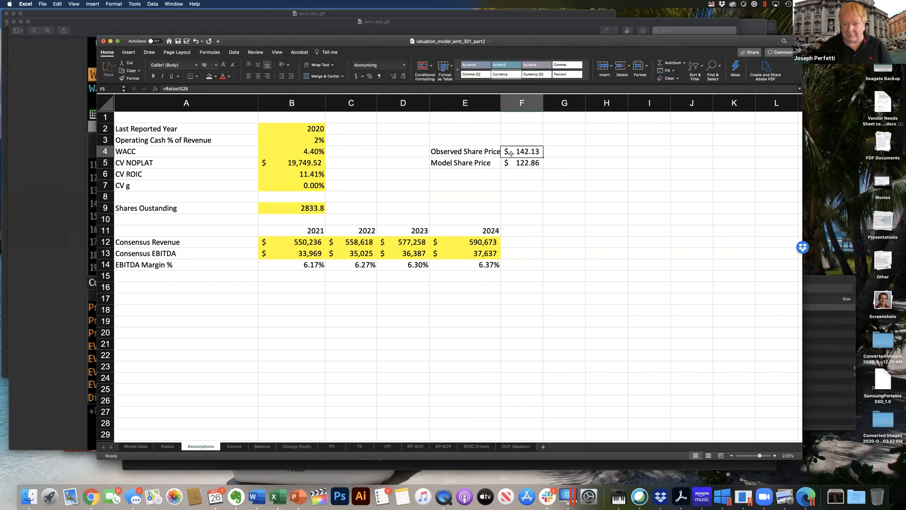
- Try a CV g of 1% in Assumptions cell B7
{"action": "left_click", "coordinate": [313, 186]}
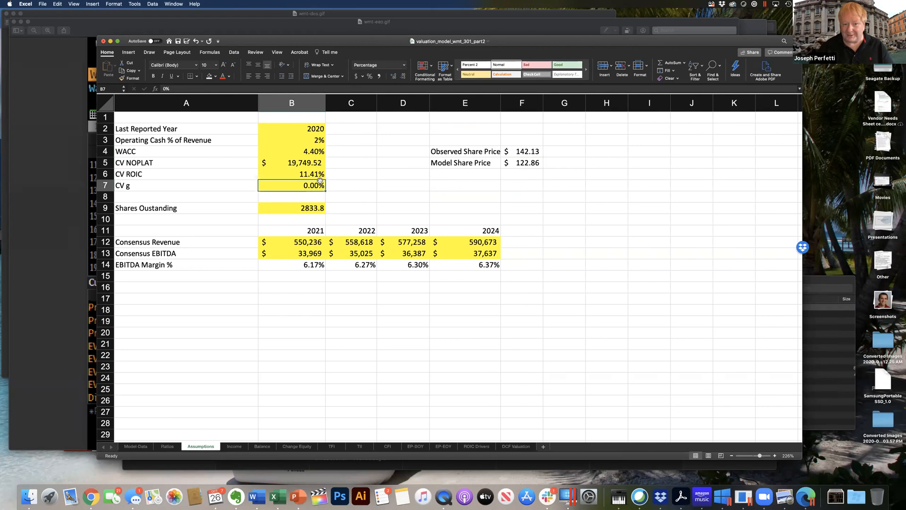
{"action": "type", "text": "1"}
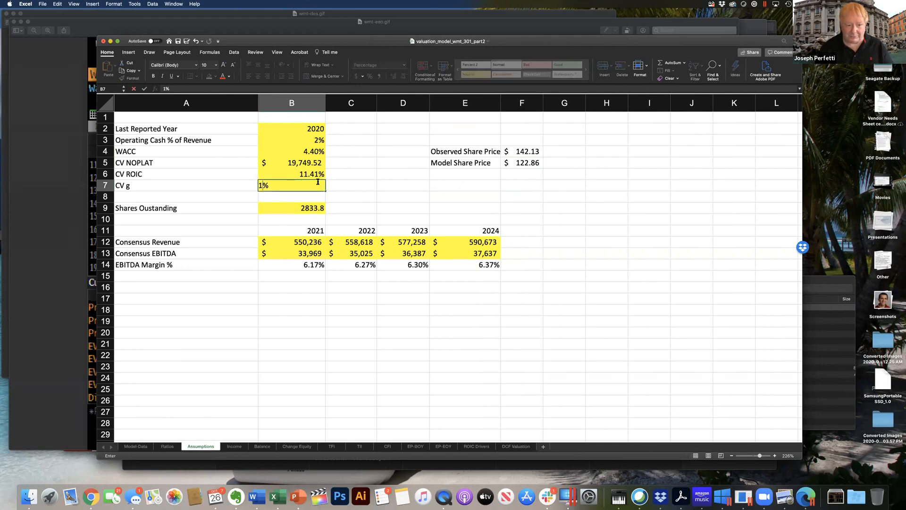
{"action": "key", "text": "Return"}
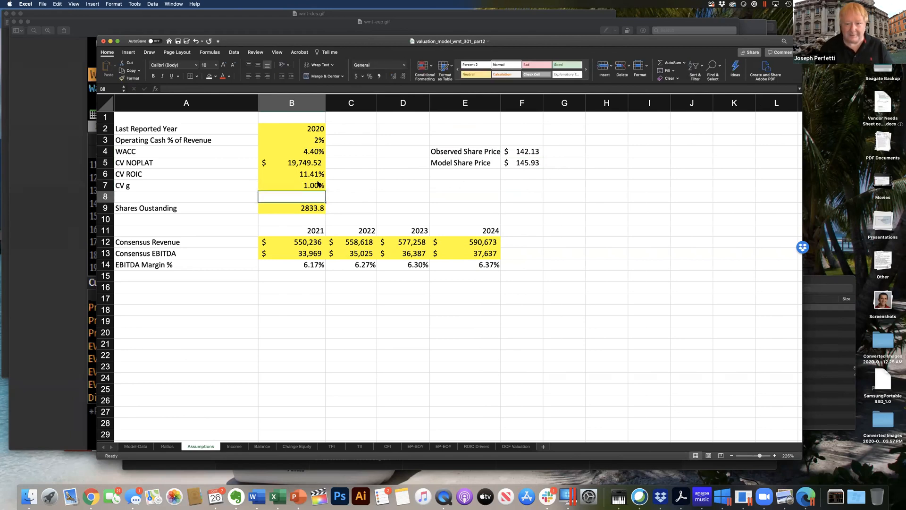
- Set CV g in Assumptions cell B7 to .0085 and compare the model and observed share prices in F4:F5
{"action": "left_click", "coordinate": [319, 185]}
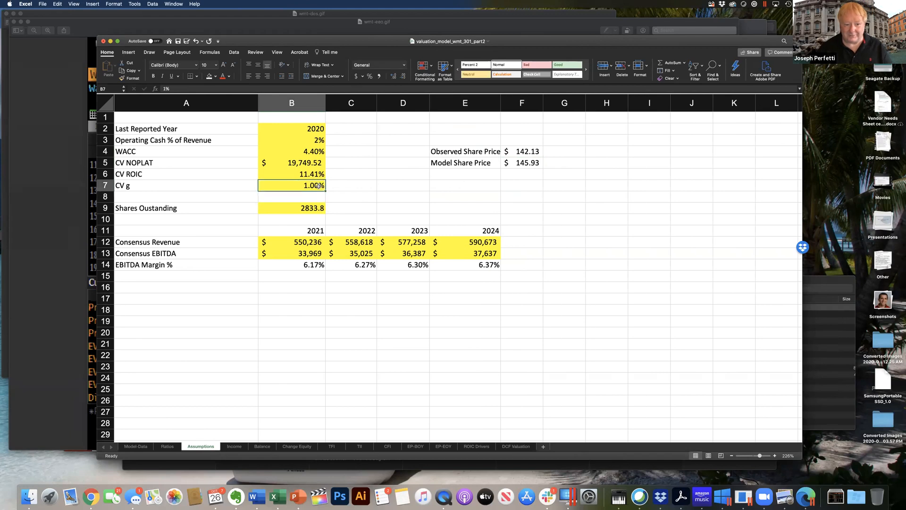
{"action": "type", "text": ".00"}
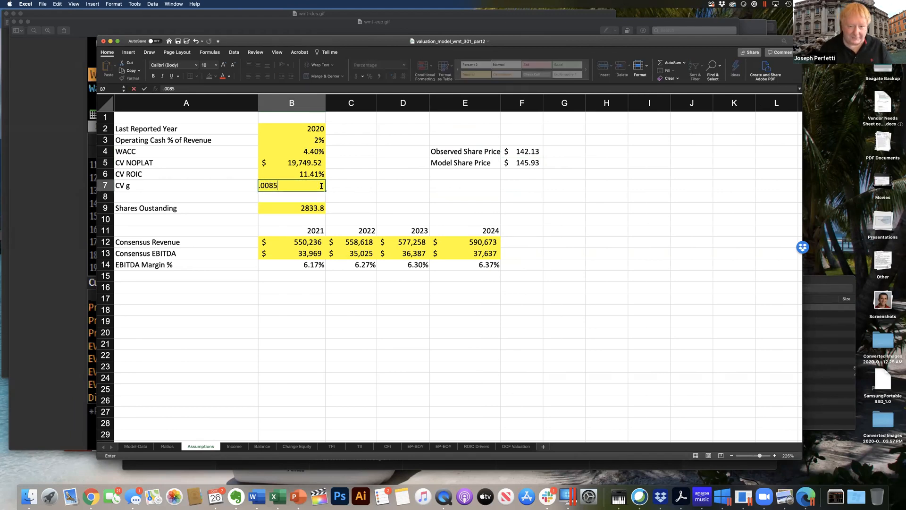
{"action": "type", "text": "85"}
{"action": "key", "text": "Return"}
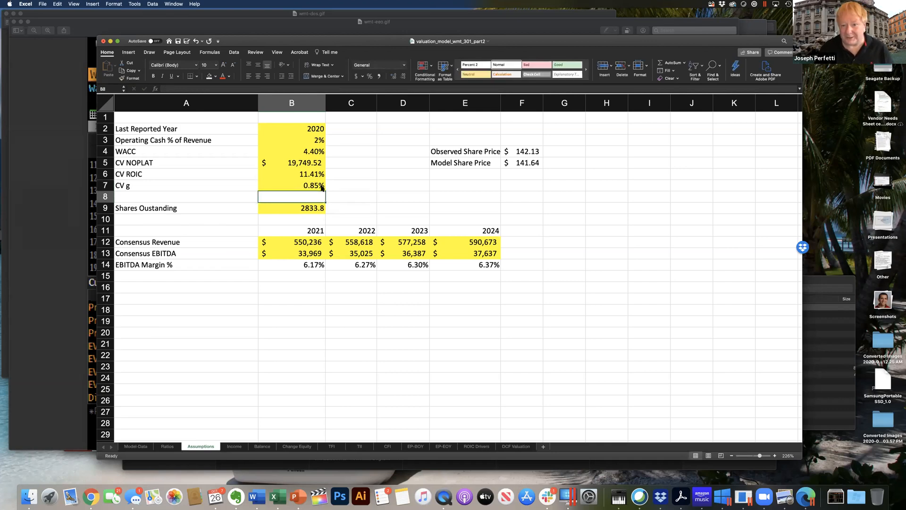
{"action": "left_click", "coordinate": [531, 162]}
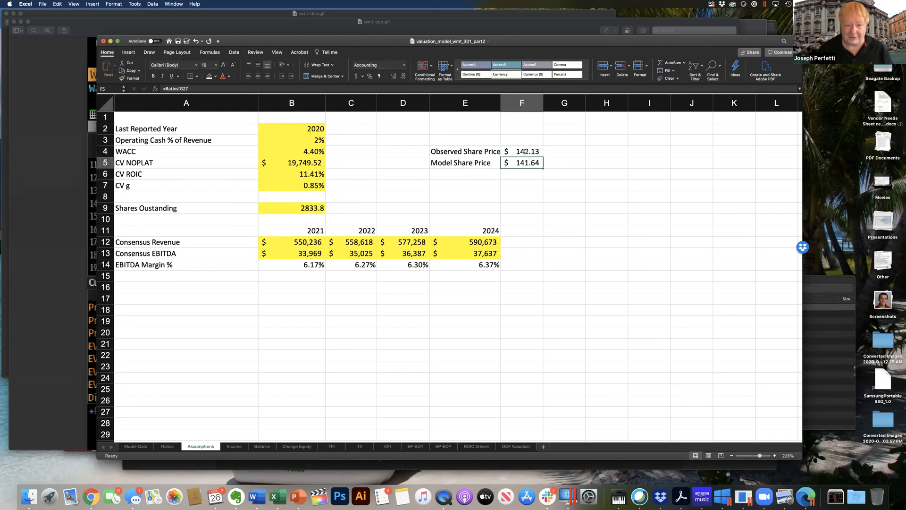
{"action": "left_click", "coordinate": [525, 151]}
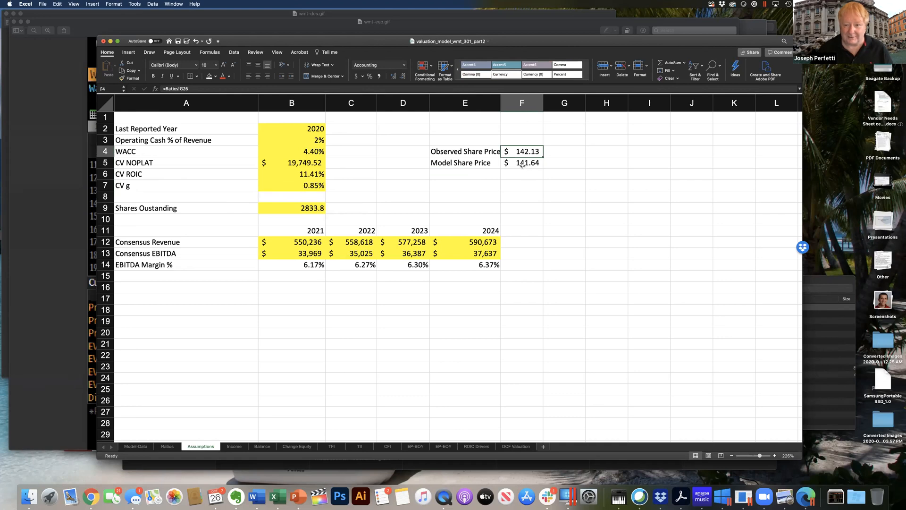
{"action": "left_click", "coordinate": [522, 166]}
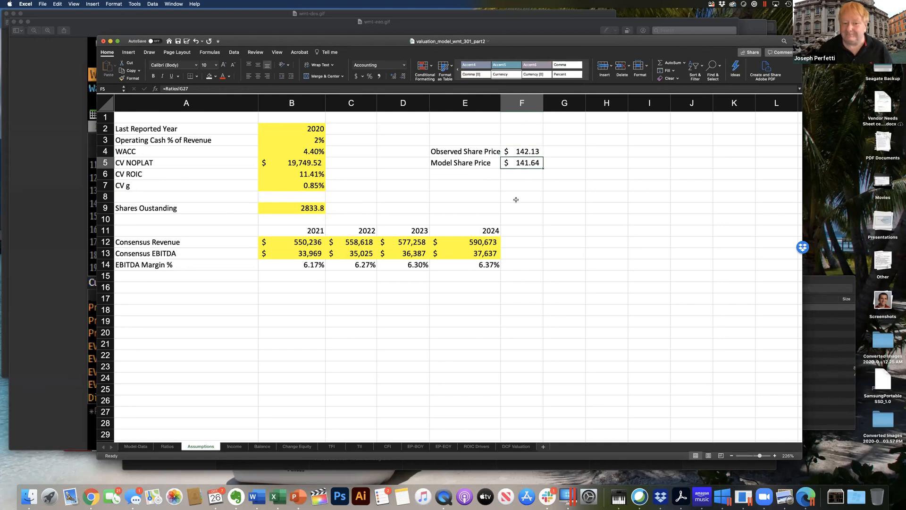
- Save the workbook, then save a copy in the WMT folder as valuation_model_wmt_301_asis
{"action": "left_click", "coordinate": [178, 41]}
{"action": "left_click", "coordinate": [42, 5]}
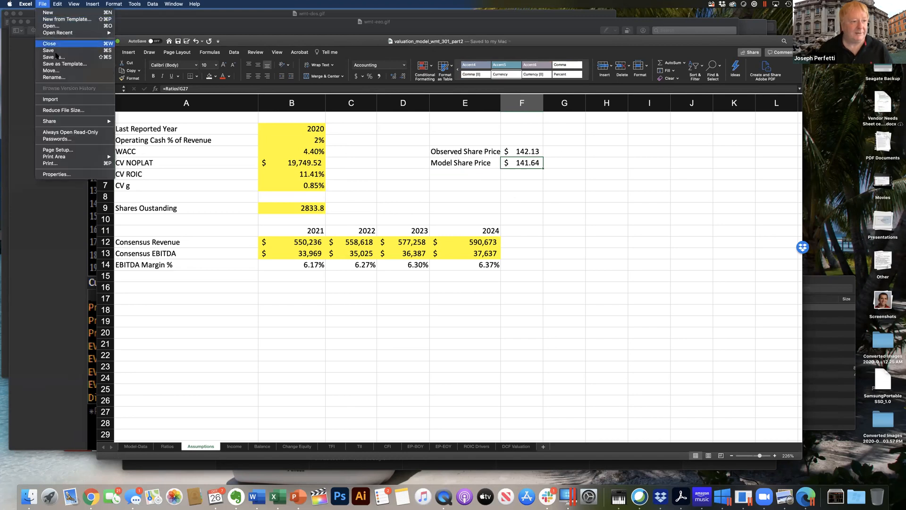
{"action": "left_click", "coordinate": [56, 56]}
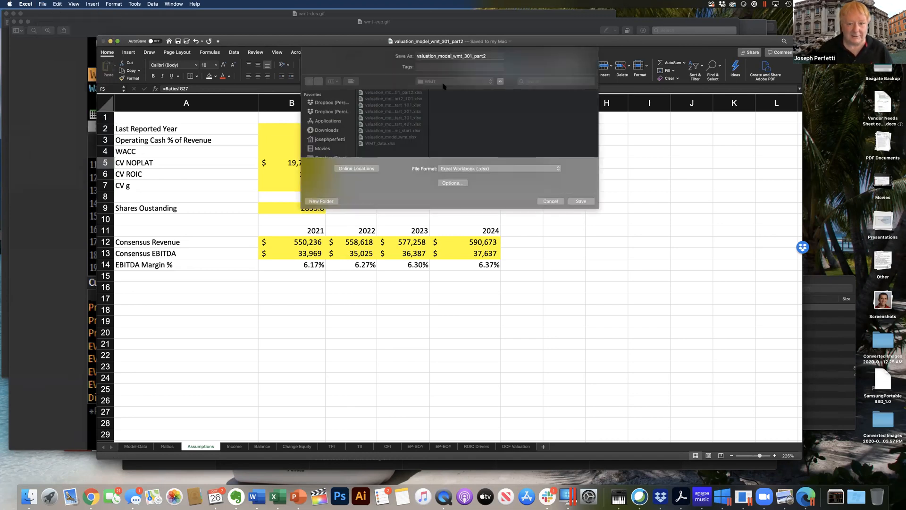
{"action": "left_click", "coordinate": [487, 55]}
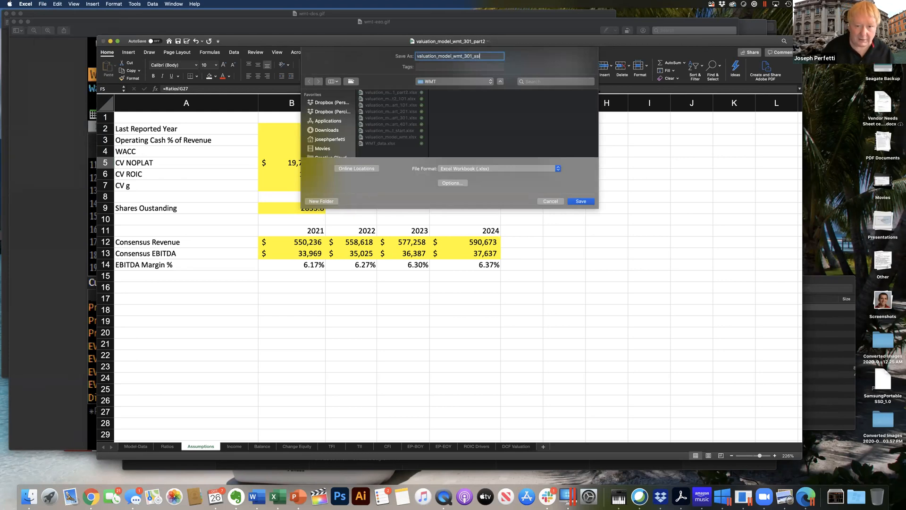
{"action": "key", "text": "Return"}
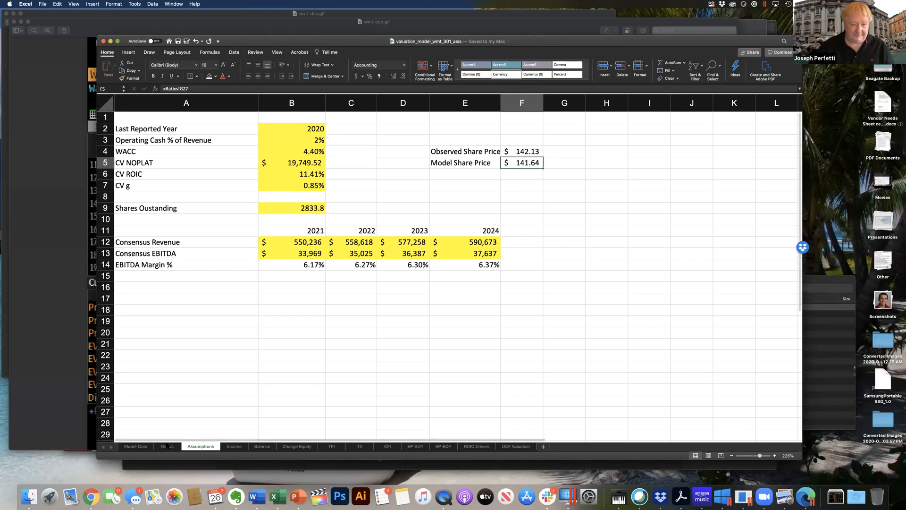
- Trace the model share price through the Ratios sheet to the DCF Valuation sheet and review the valuation down to Share Price
{"action": "key", "text": "ctrl+["}
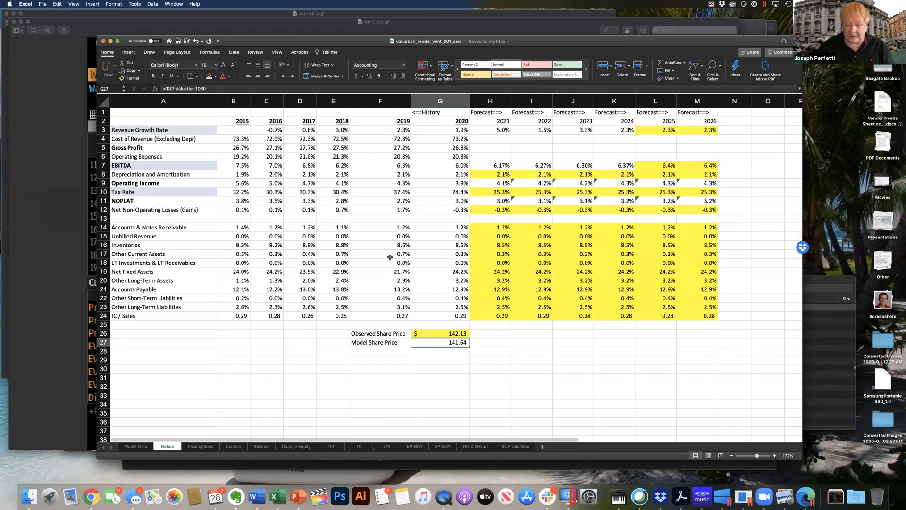
{"action": "left_click", "coordinate": [515, 447]}
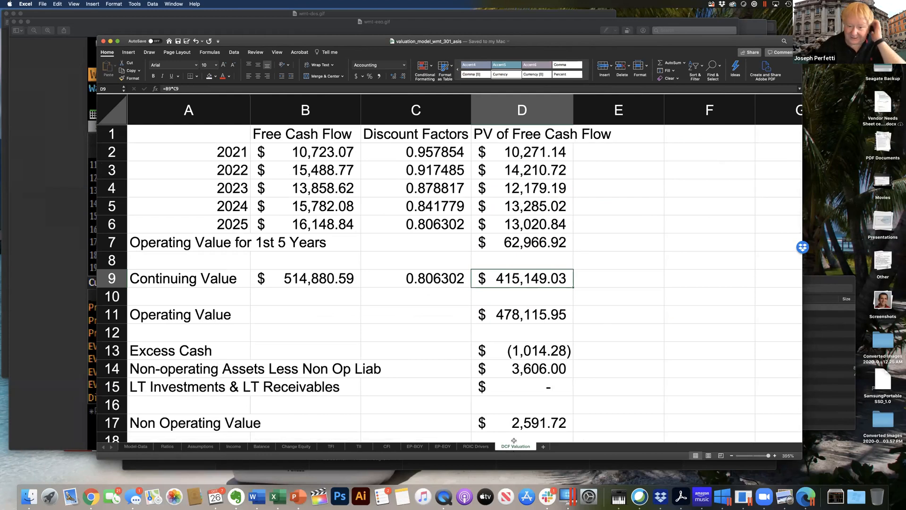
{"action": "scroll", "coordinate": [558, 386], "scroll_direction": "down", "scroll_amount": 2}
{"action": "scroll", "coordinate": [558, 386], "scroll_direction": "down", "scroll_amount": 14}
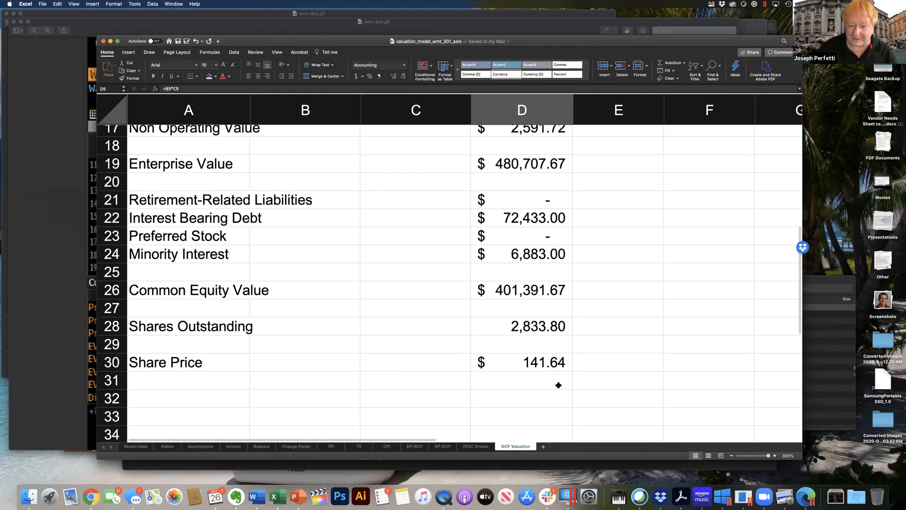
{"action": "scroll", "coordinate": [558, 382], "scroll_direction": "up", "scroll_amount": 1}
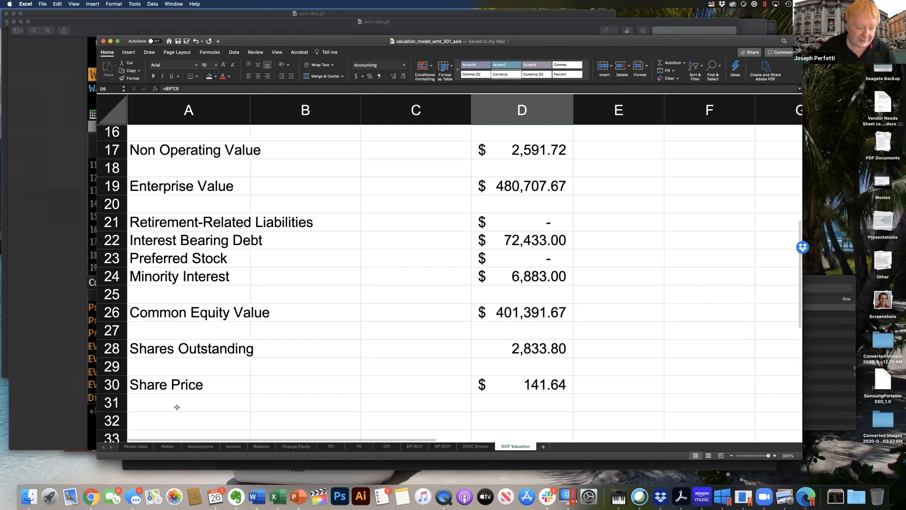
- Review the forecast drivers on the Ratios sheet, including tax rate, EBITDA margins and revenue growth rates for 2021 to 2026
{"action": "left_click", "coordinate": [167, 446]}
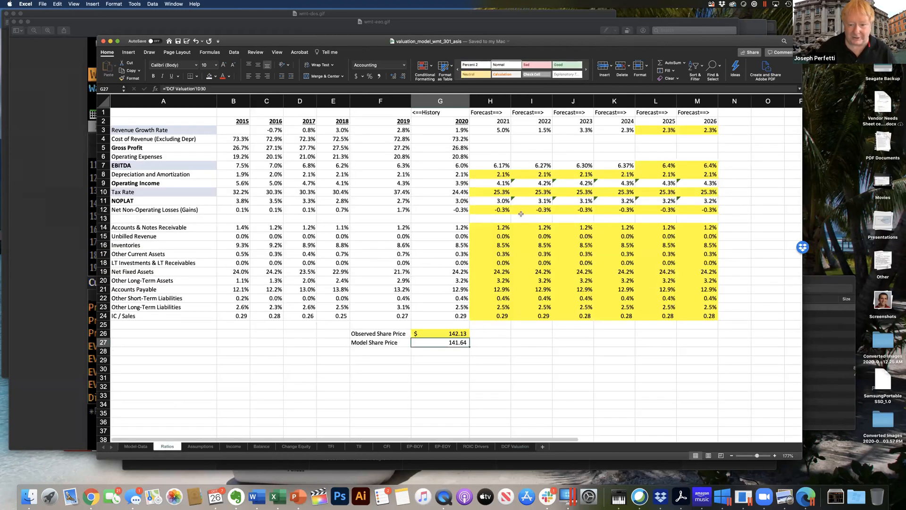
{"action": "left_click", "coordinate": [466, 228]}
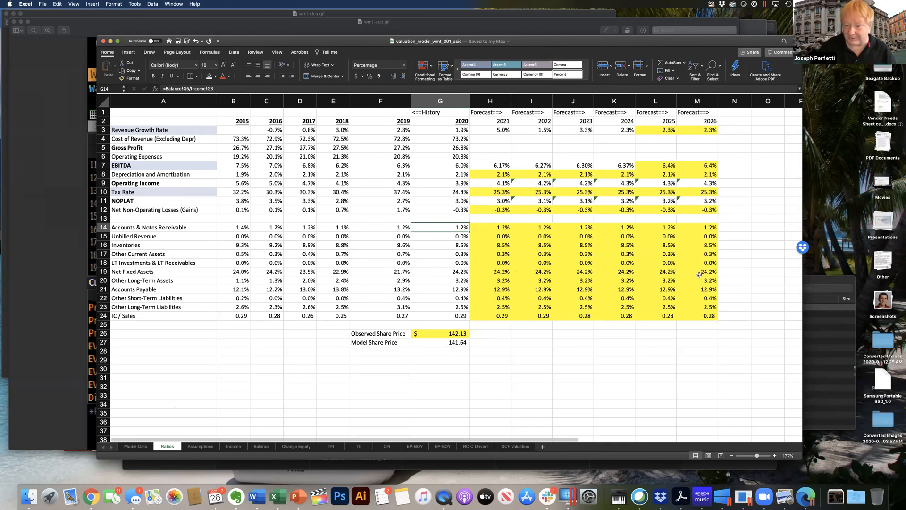
{"action": "left_click", "coordinate": [500, 192]}
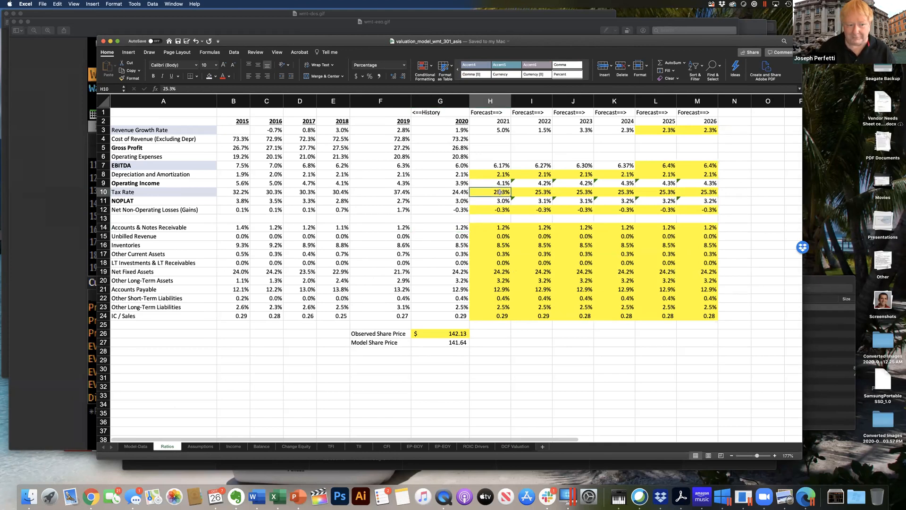
{"action": "left_click_drag", "start_coordinate": [500, 165], "coordinate": [610, 164]}
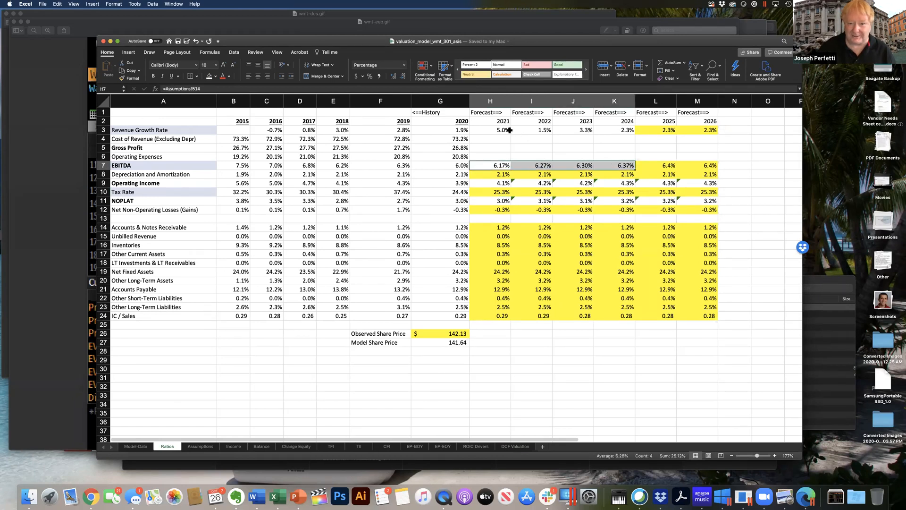
{"action": "left_click_drag", "start_coordinate": [500, 130], "coordinate": [608, 134]}
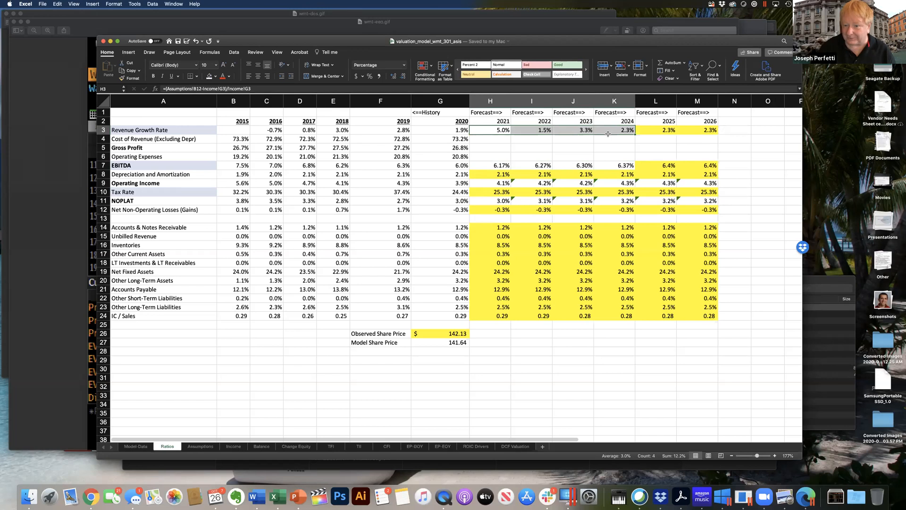
{"action": "left_click", "coordinate": [675, 132]}
{"action": "left_click_drag", "start_coordinate": [692, 132], "coordinate": [663, 163]}
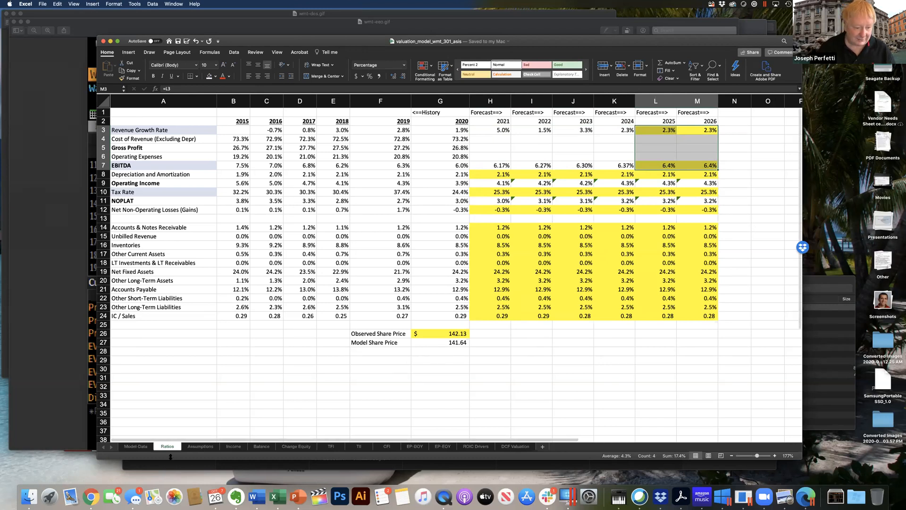
- Review the CV g input in B7 against the observed and model share prices in F4:F5 on the Assumptions sheet
{"action": "left_click", "coordinate": [200, 446]}
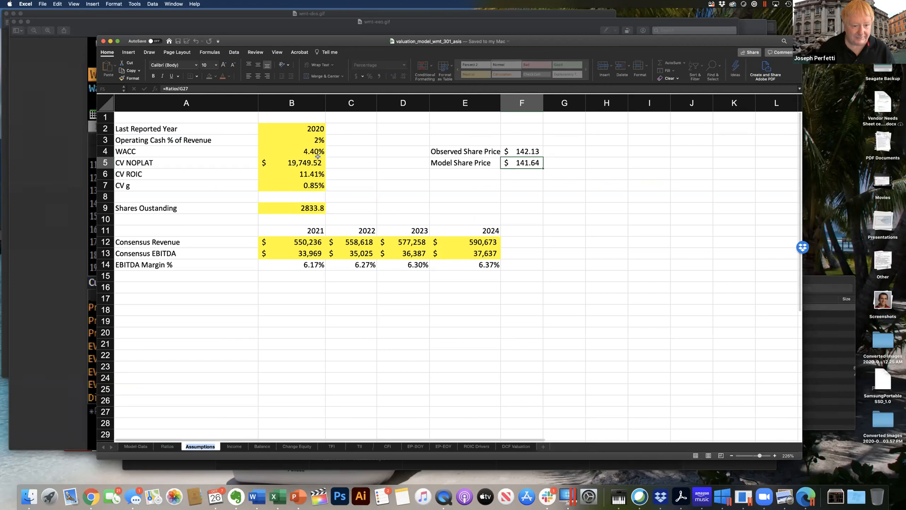
{"action": "left_click", "coordinate": [267, 186]}
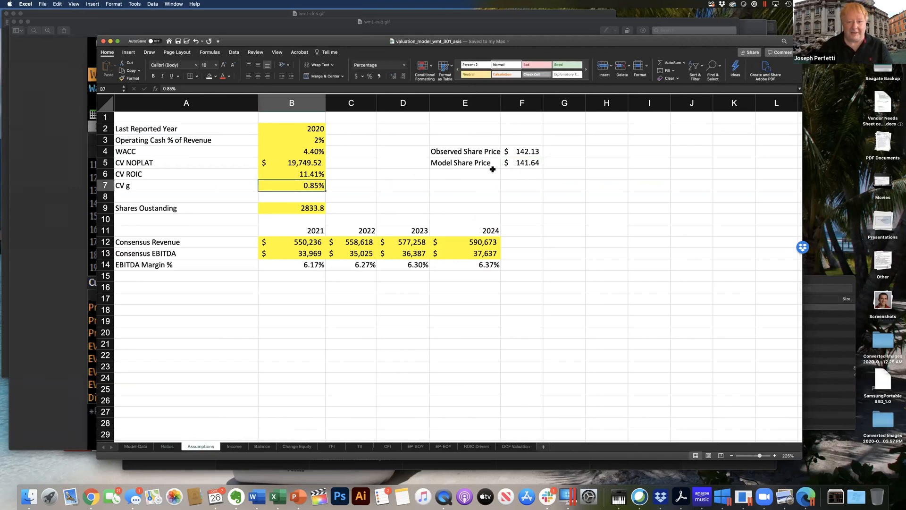
{"action": "left_click_drag", "start_coordinate": [523, 150], "coordinate": [521, 164]}
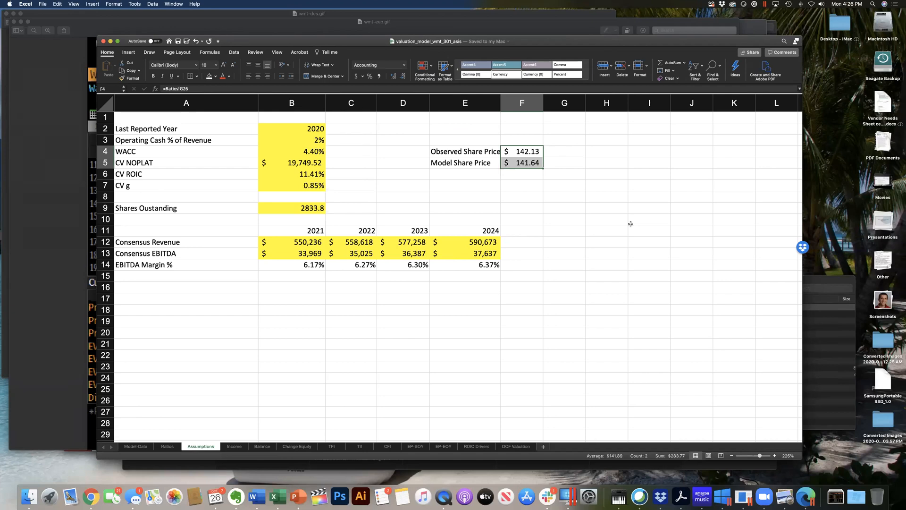
{"action": "left_click", "coordinate": [578, 266]}
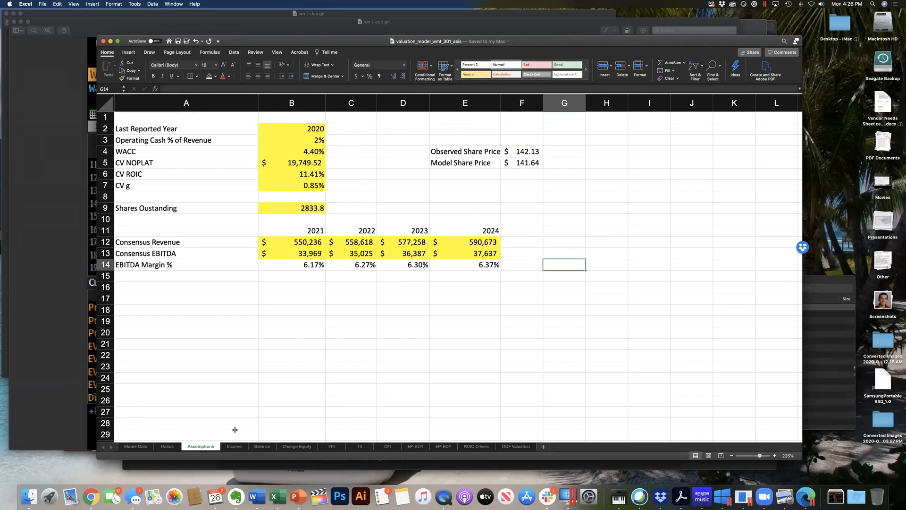
- Inspect the 2021 EBITDA margin formula in Assumptions cell B14 and leave it as is
{"action": "left_click", "coordinate": [300, 264]}
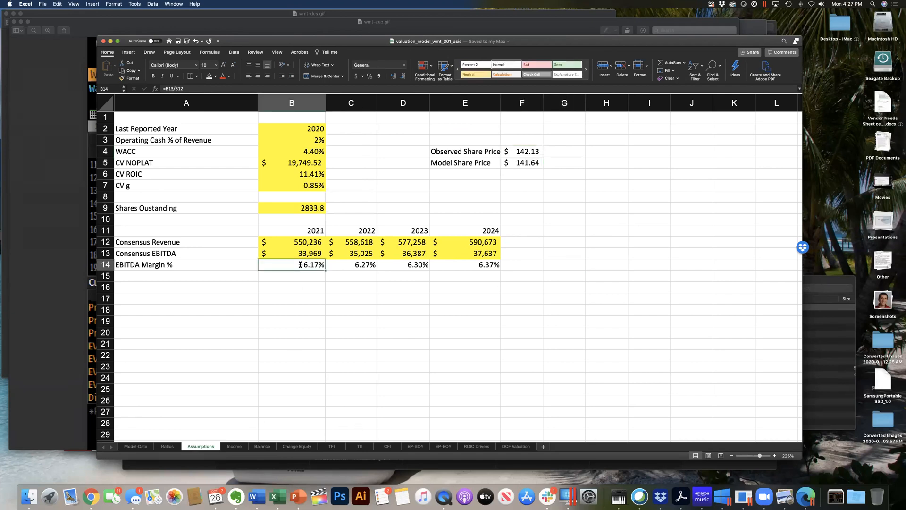
{"action": "double_click", "coordinate": [300, 265]}
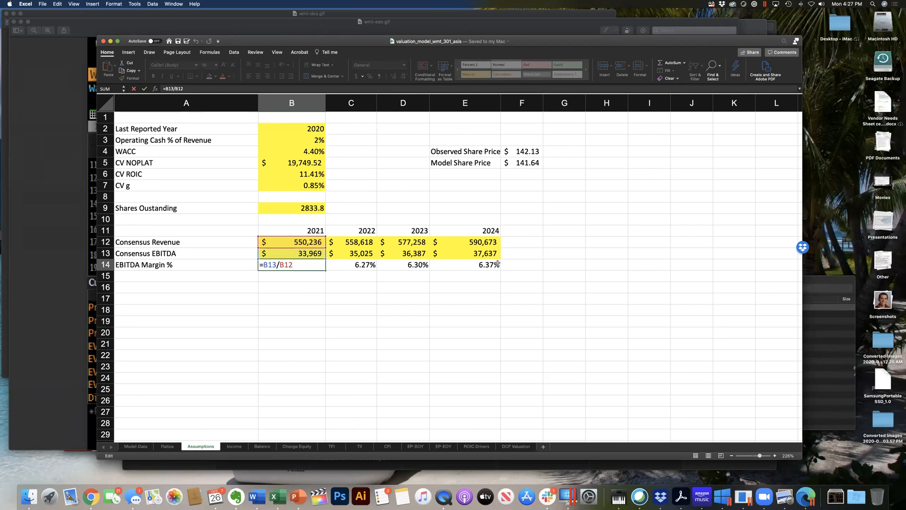
{"action": "left_click", "coordinate": [465, 307]}
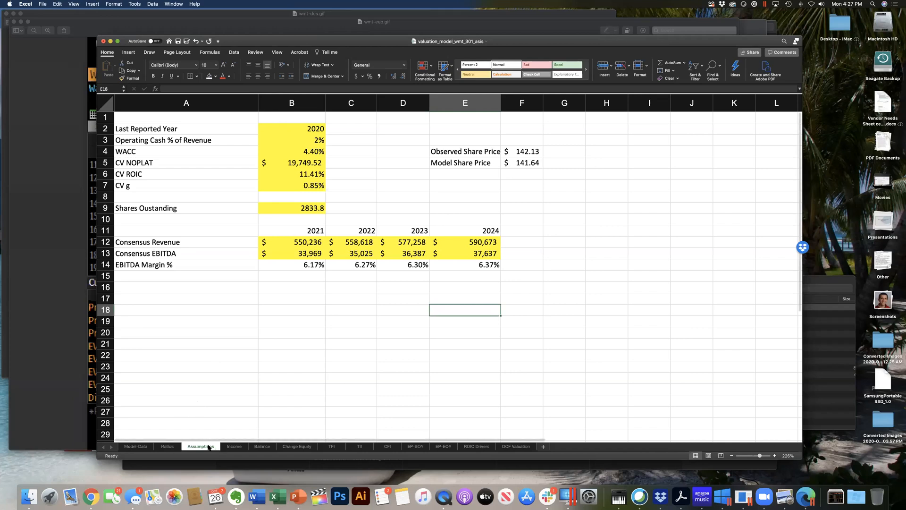
- Trace the 2021 revenue growth formula in Ratios H3 to consensus revenue in Assumptions B12 and 2020 revenue in Income G3
{"action": "left_click", "coordinate": [167, 447]}
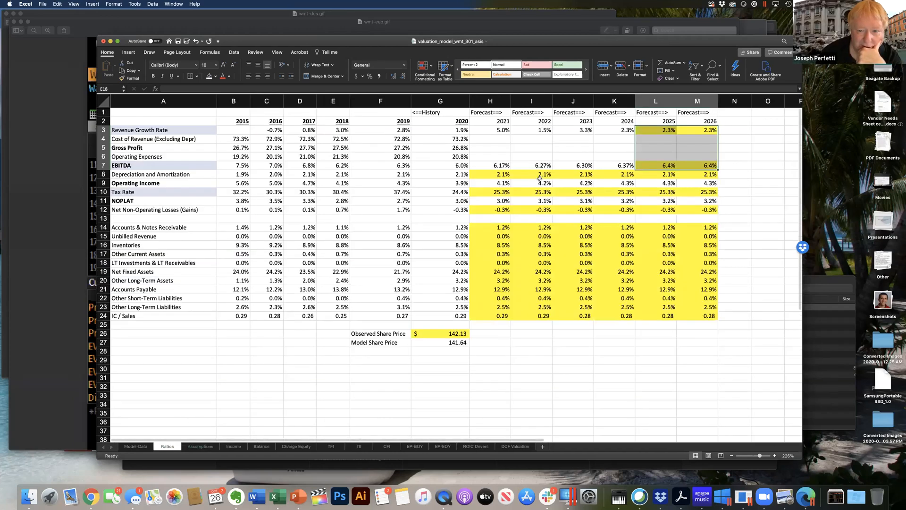
{"action": "double_click", "coordinate": [498, 131]}
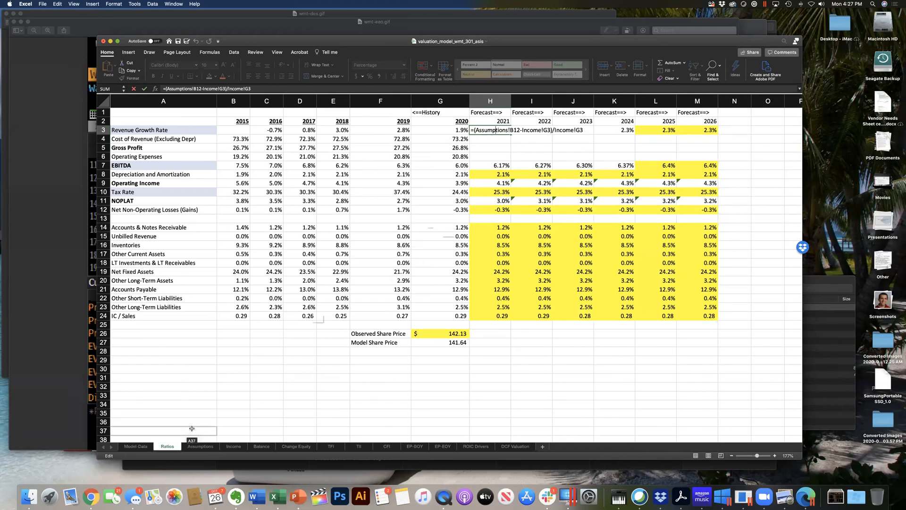
{"action": "key", "text": "Return"}
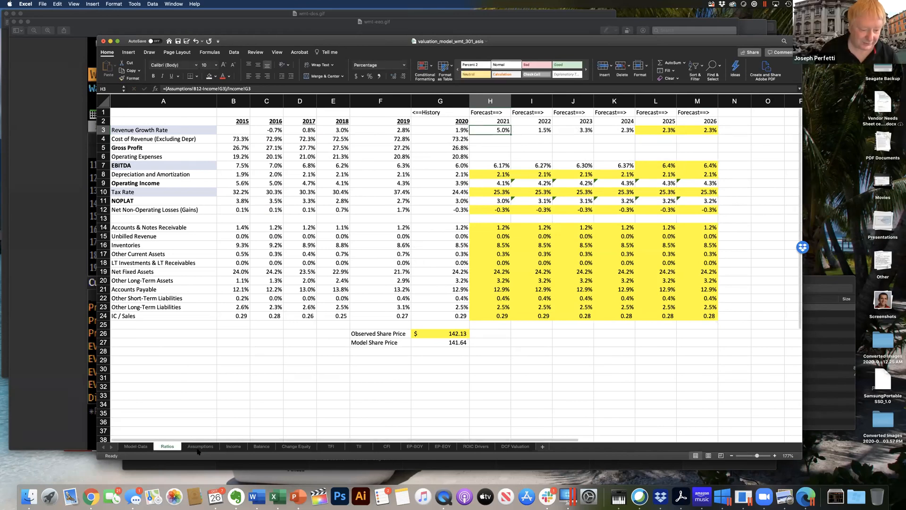
{"action": "left_click", "coordinate": [198, 448]}
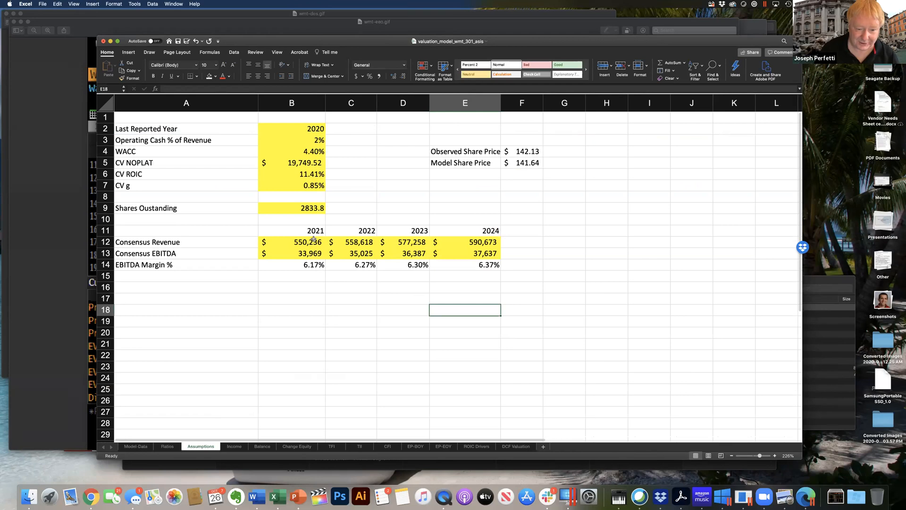
{"action": "left_click_drag", "start_coordinate": [464, 240], "coordinate": [301, 239]}
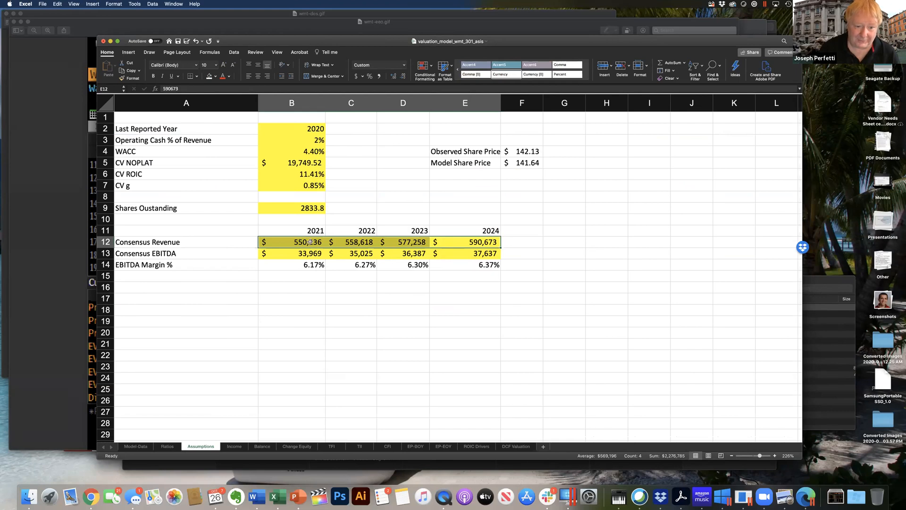
{"action": "left_click", "coordinate": [309, 242]}
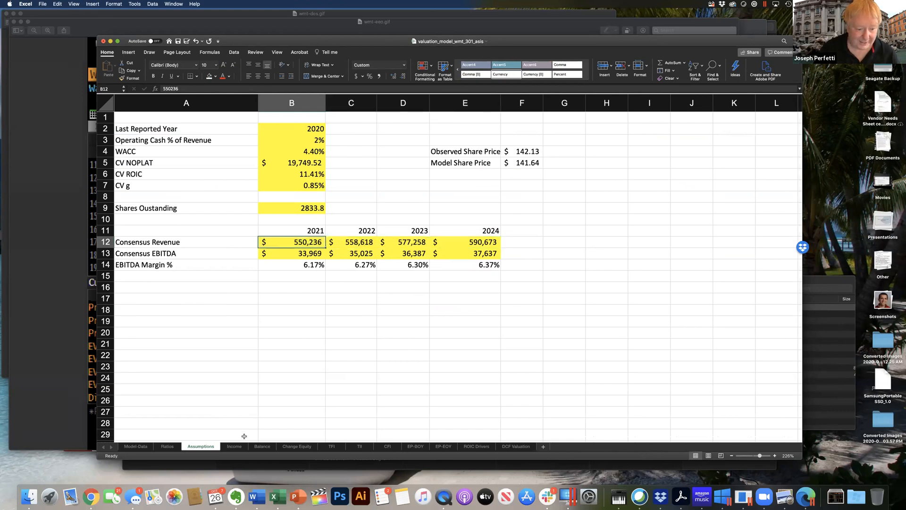
{"action": "left_click", "coordinate": [234, 446]}
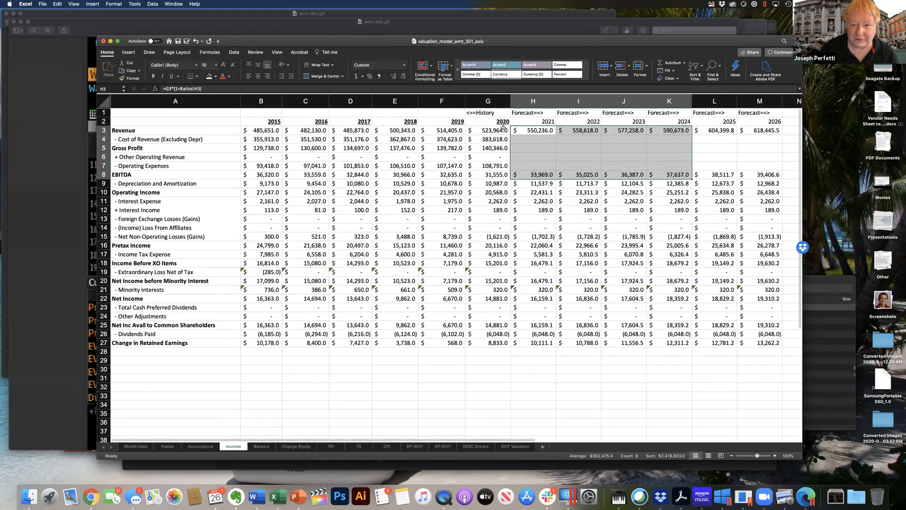
{"action": "left_click", "coordinate": [492, 129]}
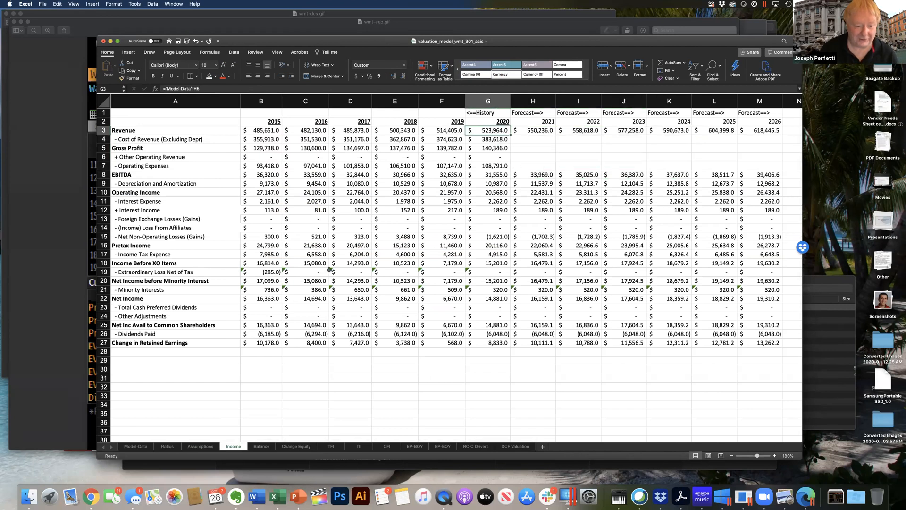
{"action": "left_click", "coordinate": [197, 447]}
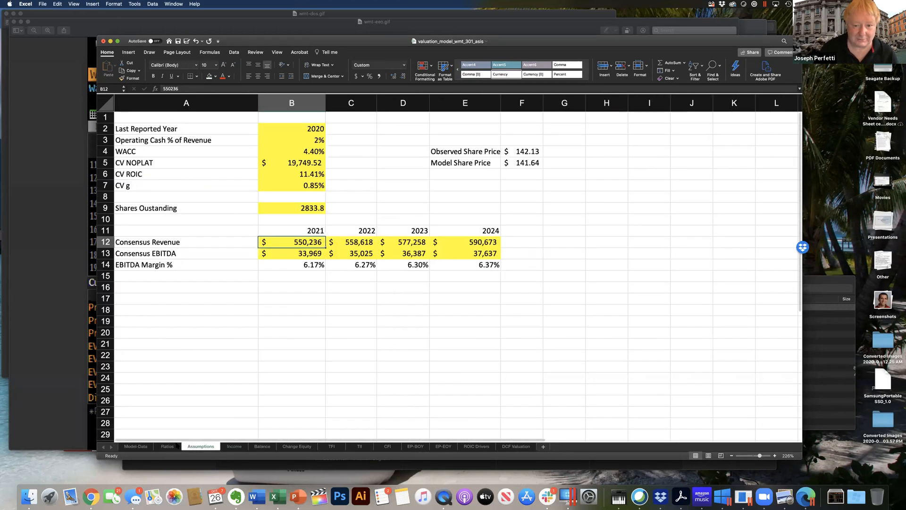
- Inspect the 2022 to 2024 revenue growth formulas in Ratios I3:K3, checking 2022 against consensus revenues B12 and C12 on the Assumptions sheet
{"action": "left_click", "coordinate": [173, 446]}
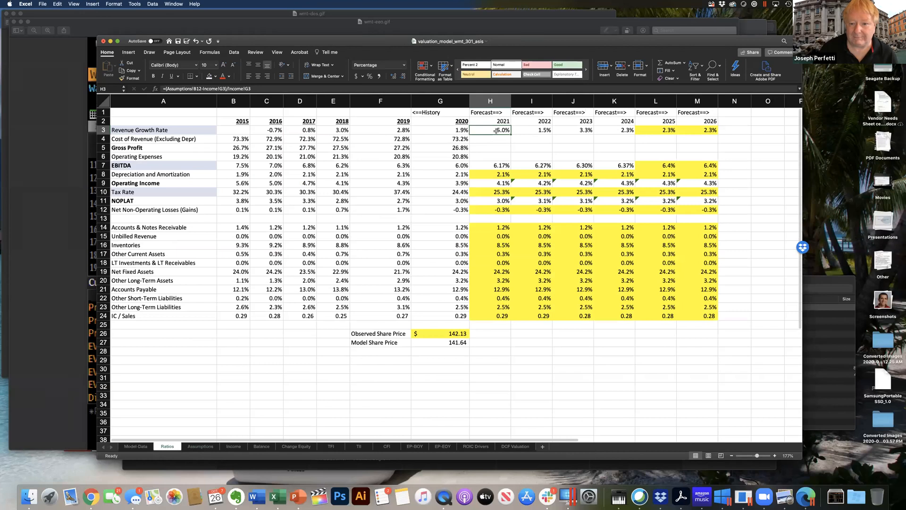
{"action": "left_click", "coordinate": [529, 132]}
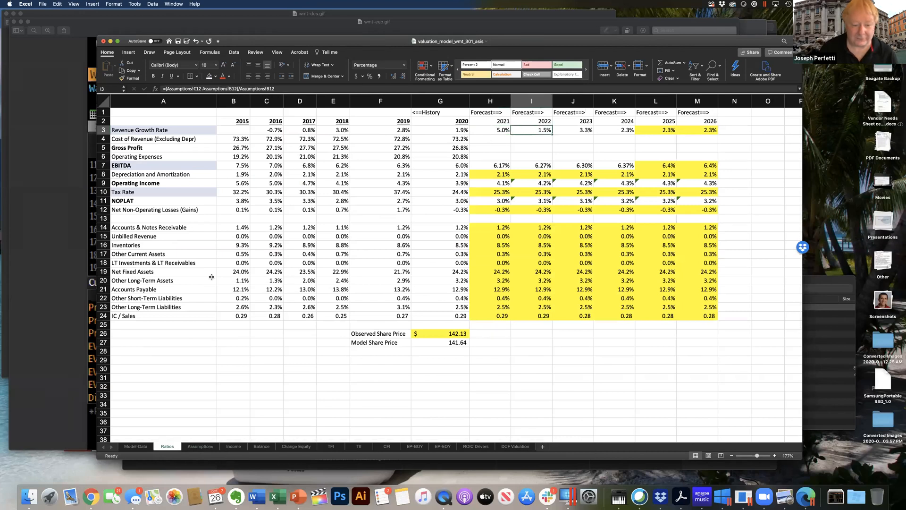
{"action": "left_click", "coordinate": [201, 446]}
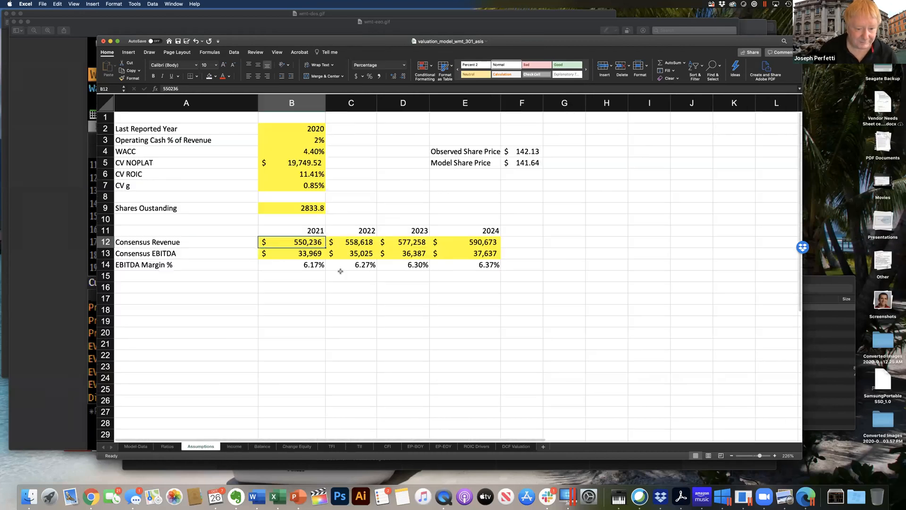
{"action": "left_click", "coordinate": [367, 242]}
{"action": "left_click", "coordinate": [305, 239]}
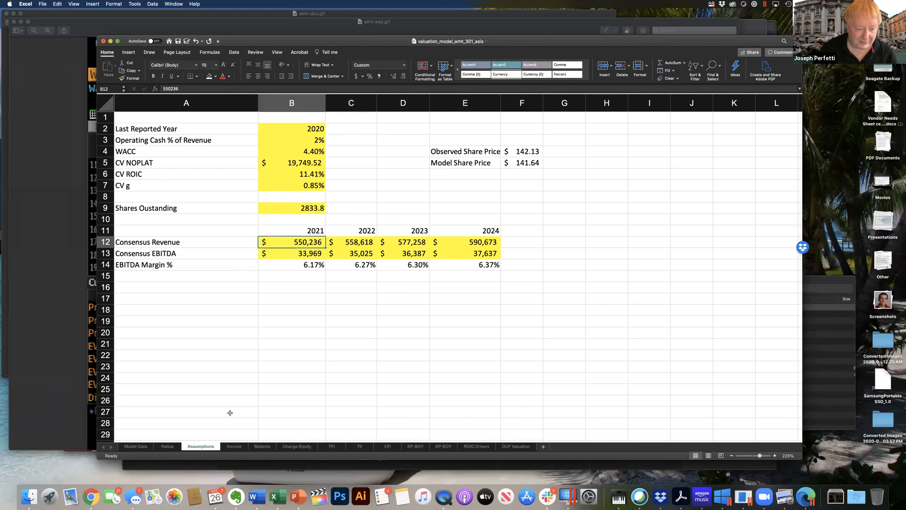
{"action": "key", "text": "ctrl+Page_Up"}
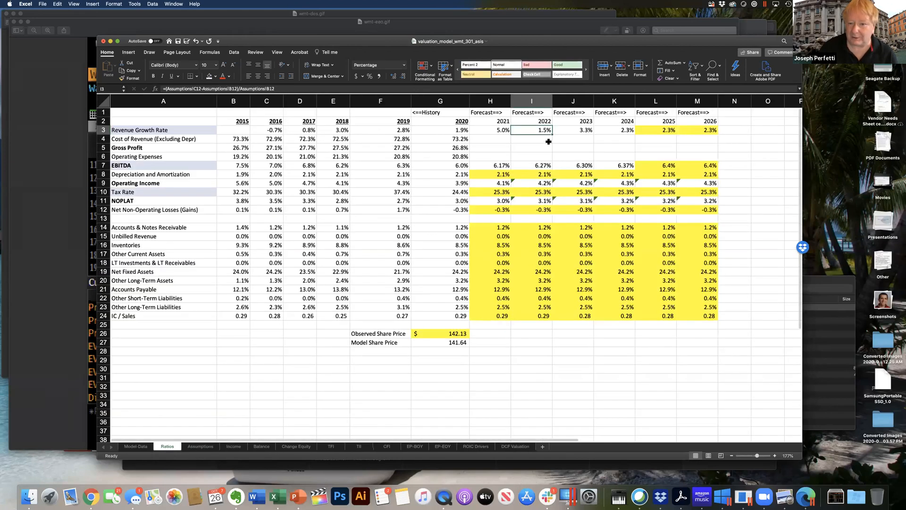
{"action": "left_click", "coordinate": [579, 132]}
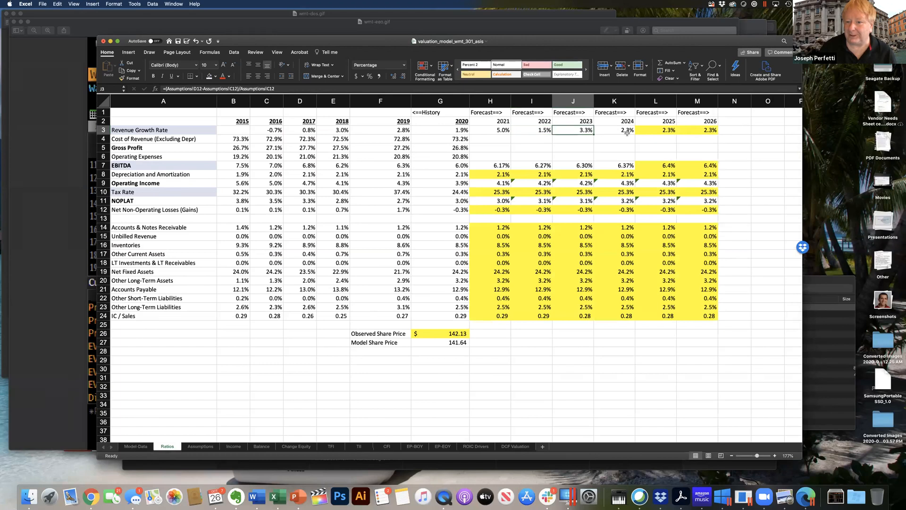
{"action": "left_click", "coordinate": [628, 132]}
- Show the 2021 to 2024 revenue growth rates in H3:K3 with three decimals and restore them to one decimal
{"action": "left_click_drag", "start_coordinate": [503, 129], "coordinate": [608, 128]}
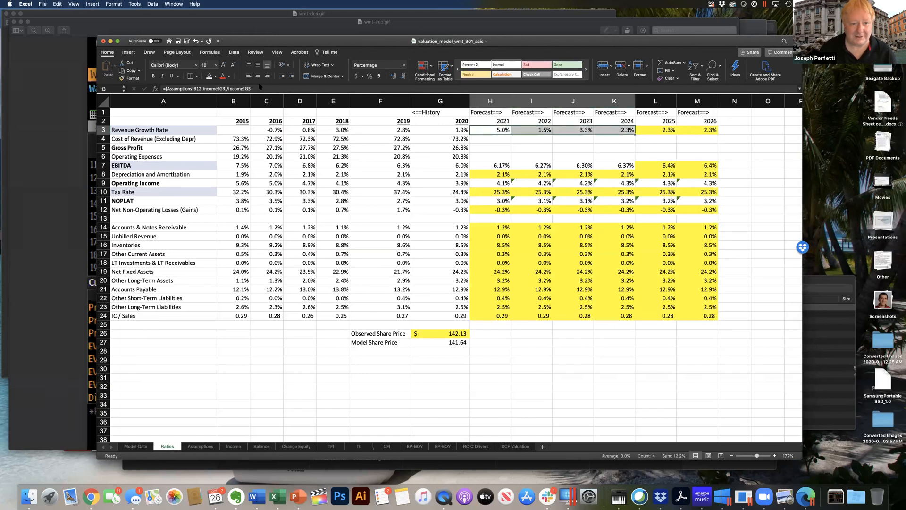
{"action": "left_click", "coordinate": [392, 76]}
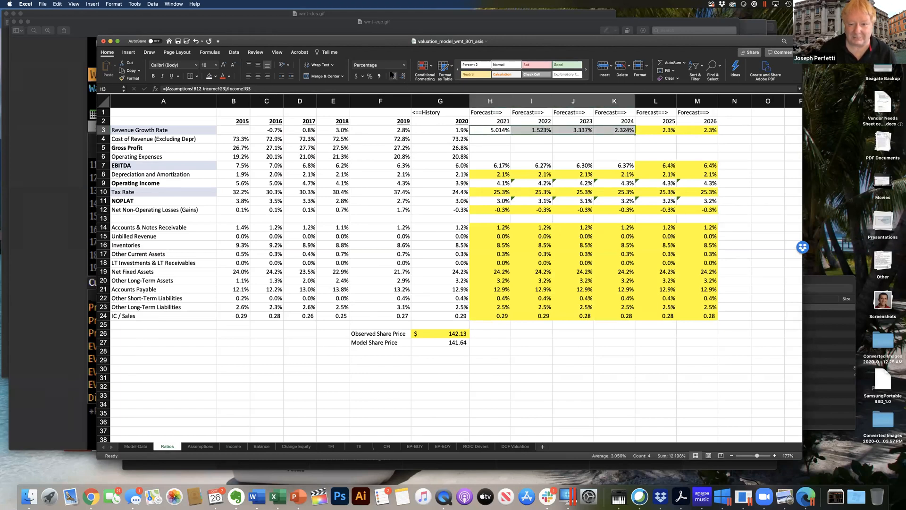
{"action": "left_click", "coordinate": [402, 77]}
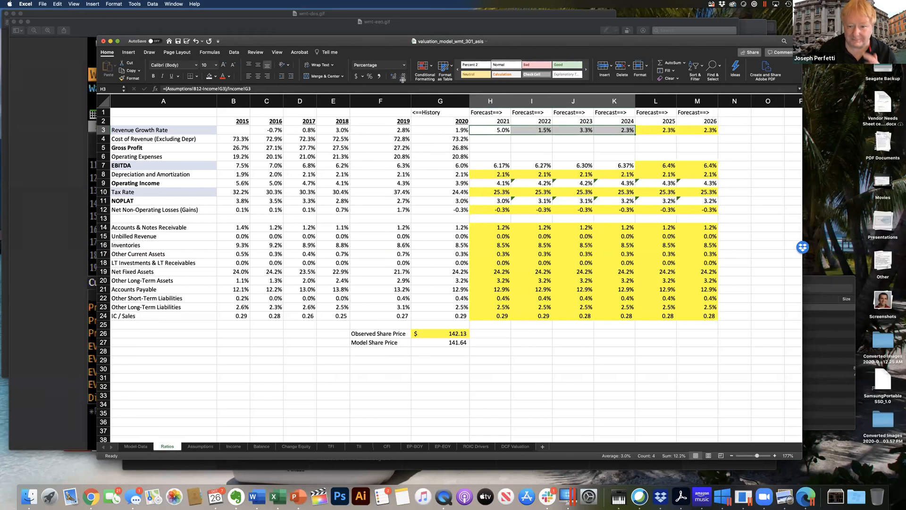
{"action": "left_click", "coordinate": [453, 180]}
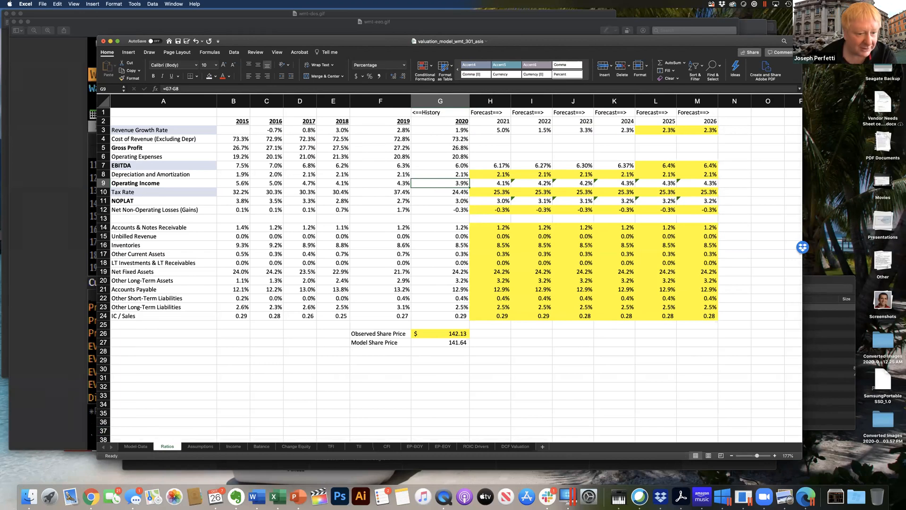
- Switch to the Bloomberg terminal, open Walmart's Consensus Overview with the EEO function, and show the growth estimates
{"action": "left_click", "coordinate": [92, 431]}
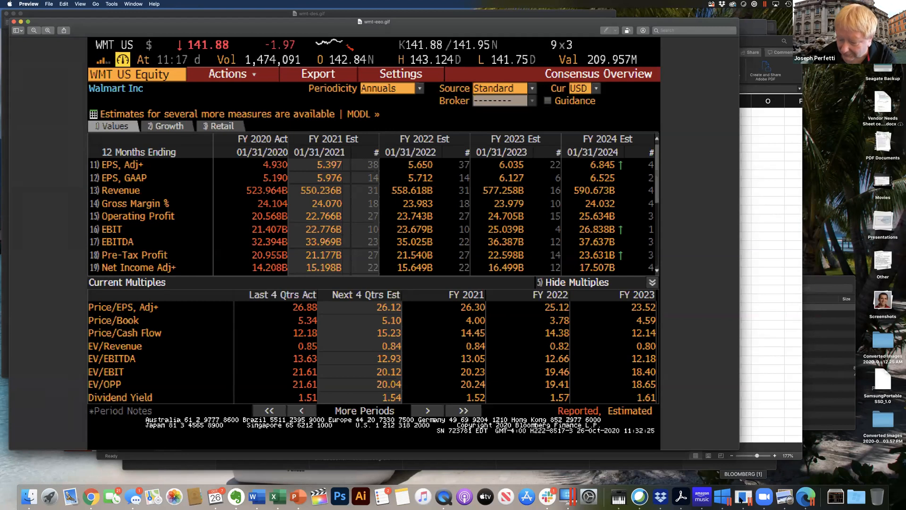
{"action": "left_click", "coordinate": [722, 495]}
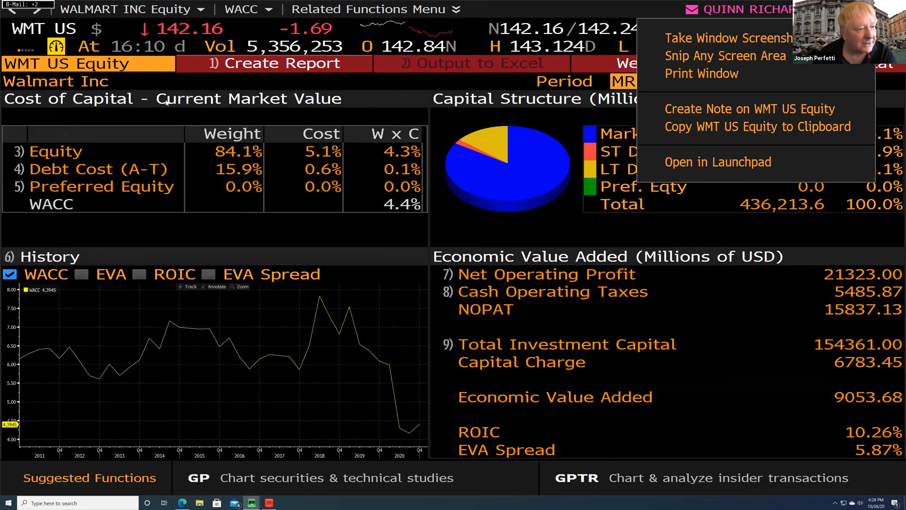
{"action": "left_click", "coordinate": [44, 21]}
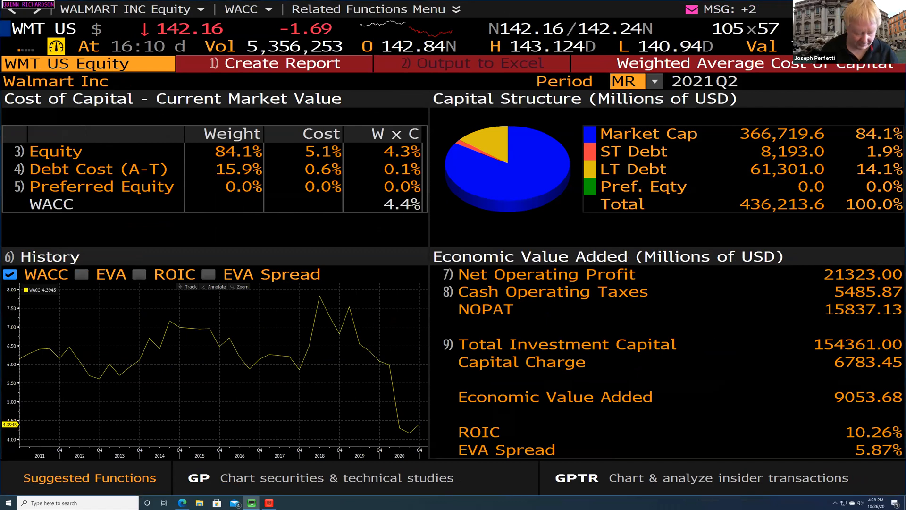
{"action": "type", "text": "EEO"}
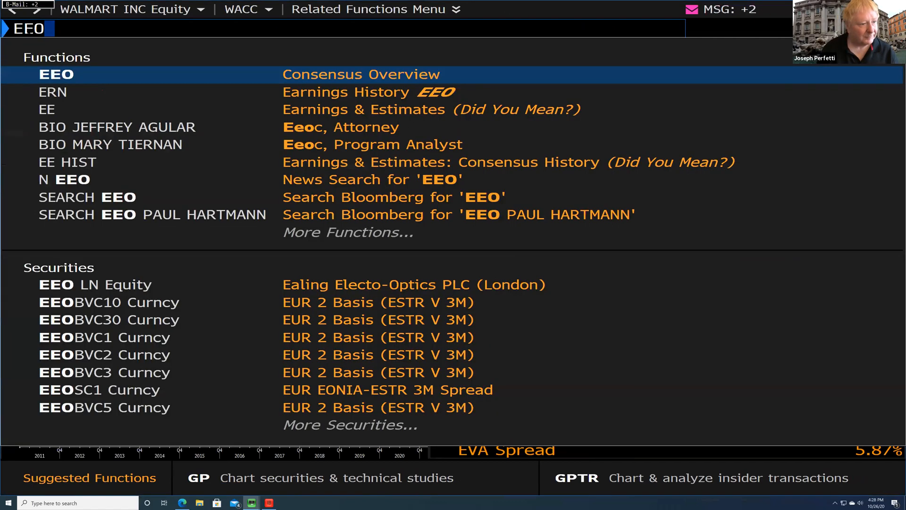
{"action": "key", "text": "Return"}
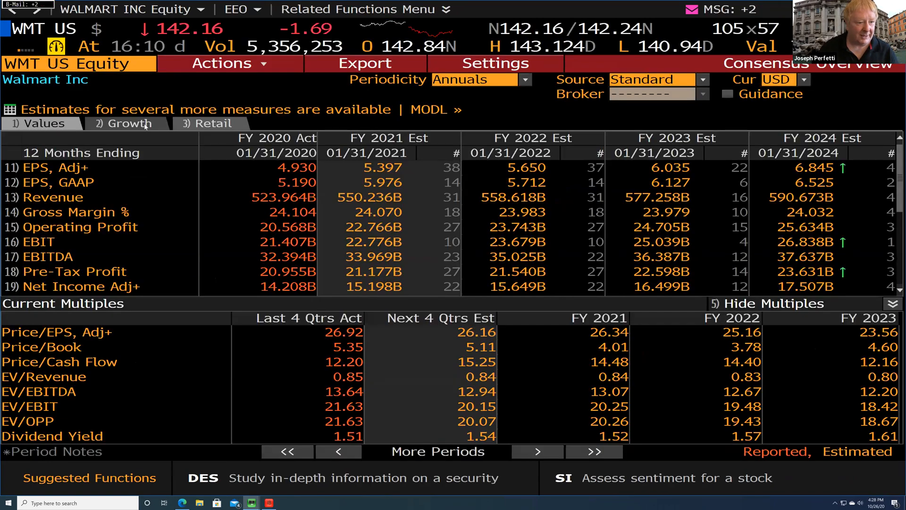
{"action": "left_click", "coordinate": [213, 124]}
{"action": "left_click", "coordinate": [144, 125]}
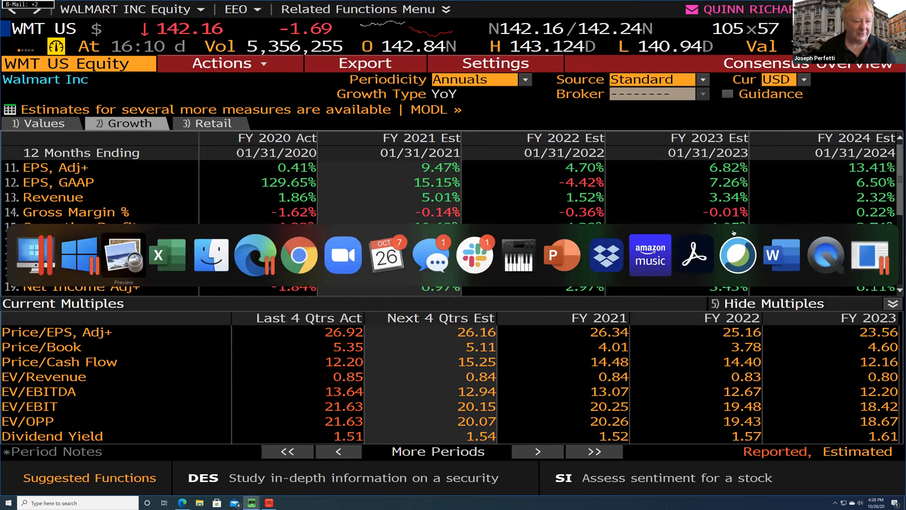
- Return to Excel and review the Ratios forecasts for revenue growth, EBITDA margin, balance sheet ratios and tax rate
{"action": "key", "text": "super+Tab"}
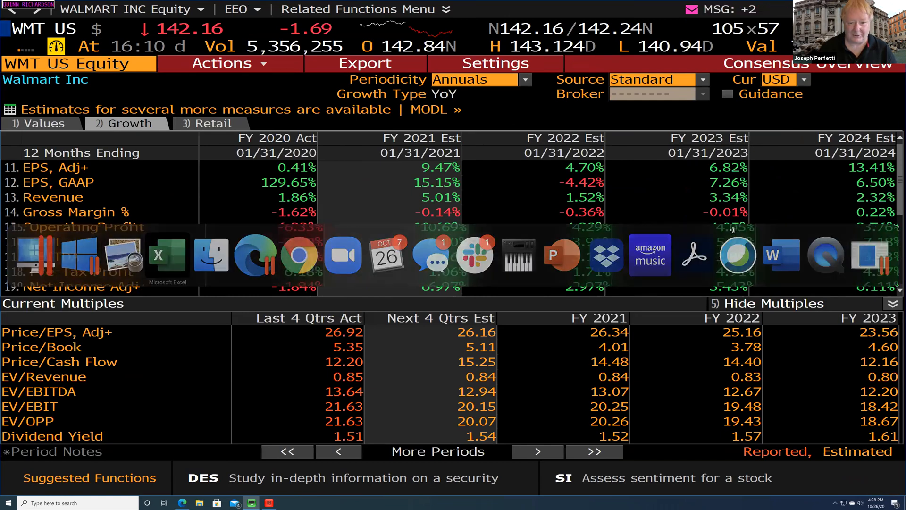
{"action": "mouse_move", "coordinate": [500, 131]}
{"action": "left_mouse_down"}
{"action": "mouse_move", "coordinate": [587, 139]}
{"action": "mouse_move", "coordinate": [586, 128]}
{"action": "mouse_move", "coordinate": [496, 126]}
{"action": "left_mouse_up"}
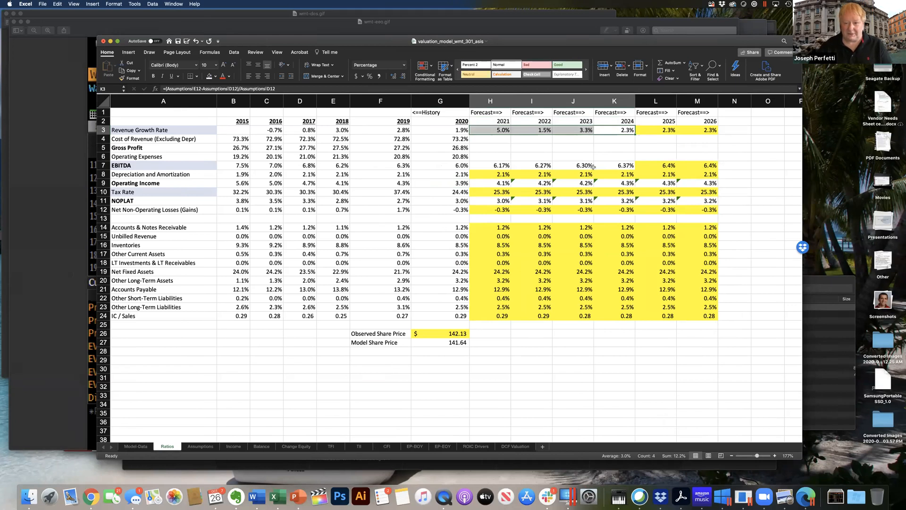
{"action": "left_click_drag", "start_coordinate": [626, 166], "coordinate": [511, 166]}
{"action": "left_click_drag", "start_coordinate": [489, 236], "coordinate": [661, 308]}
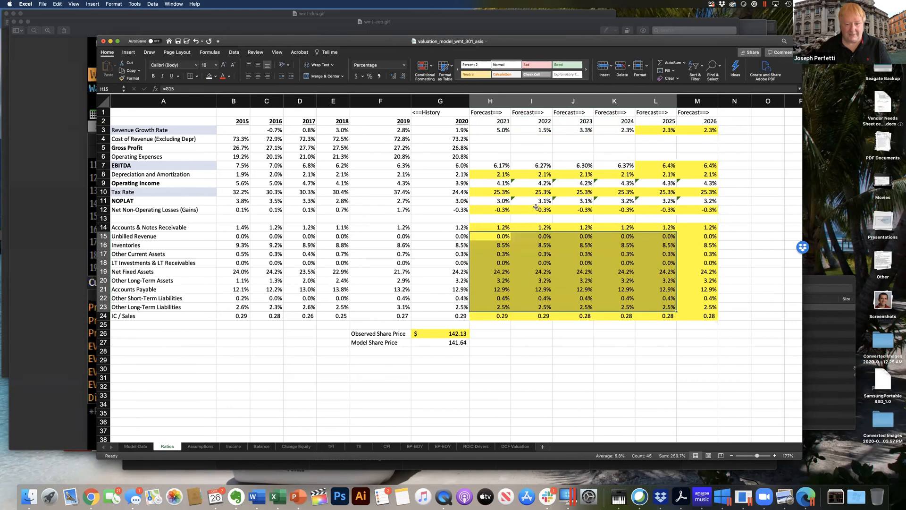
{"action": "left_click_drag", "start_coordinate": [498, 192], "coordinate": [661, 193]}
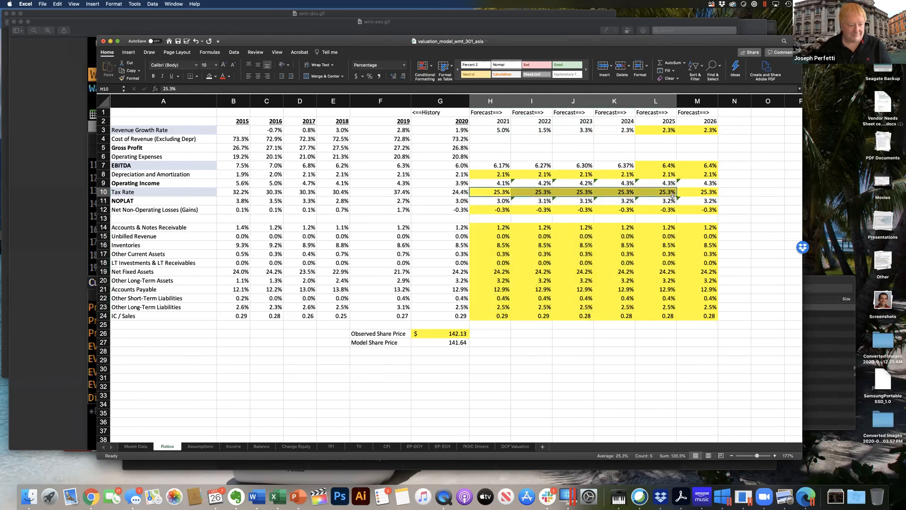
- Review the CV g input in B7 and the model share price link in F5 on the Assumptions sheet
{"action": "left_click", "coordinate": [200, 446]}
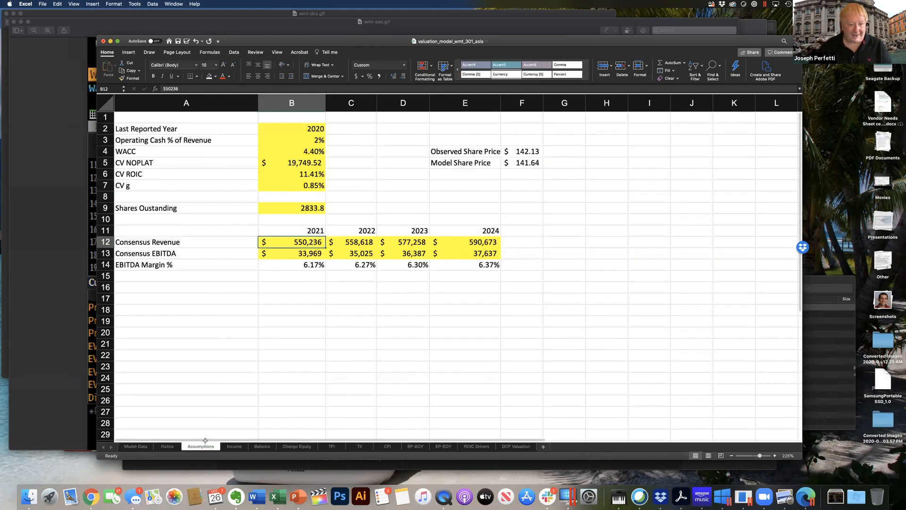
{"action": "left_click", "coordinate": [295, 181]}
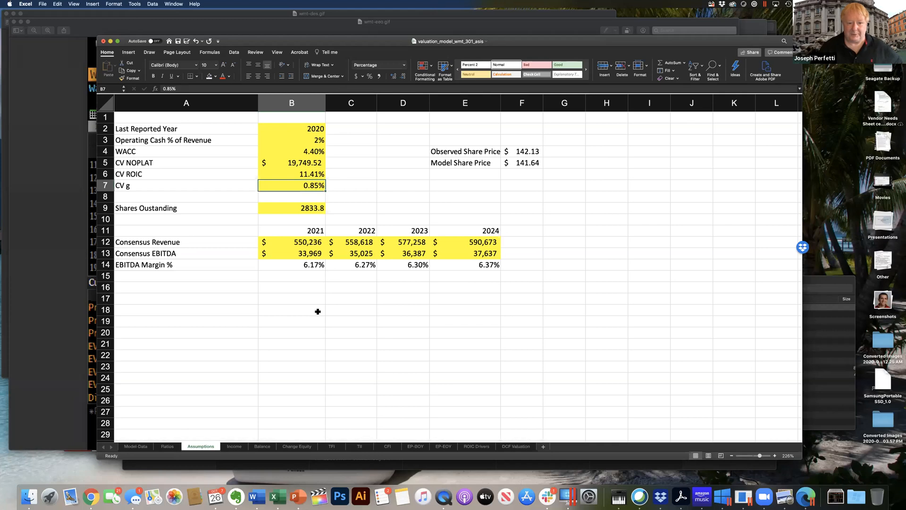
{"action": "left_click", "coordinate": [527, 162]}
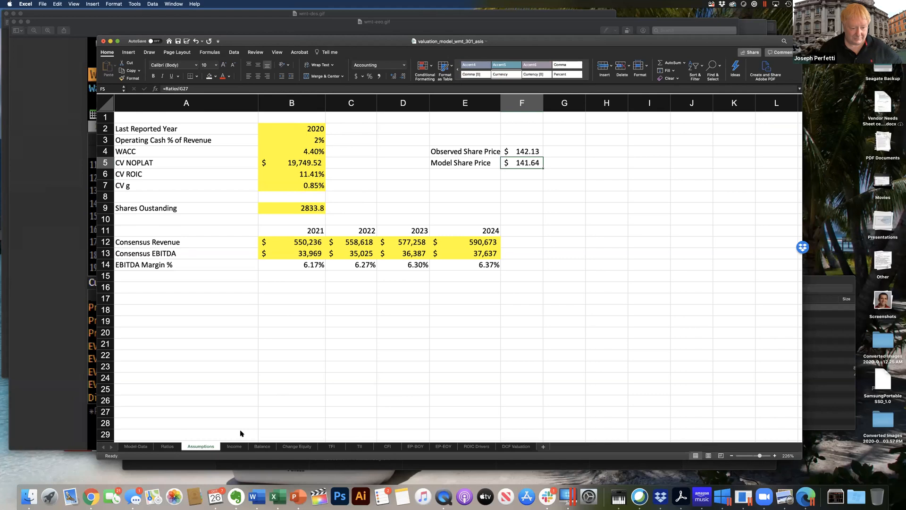
- Examine the model share price link in Ratios G27, the 2026 forecast column, and the observed and model prices in G26:G27
{"action": "left_click", "coordinate": [167, 446]}
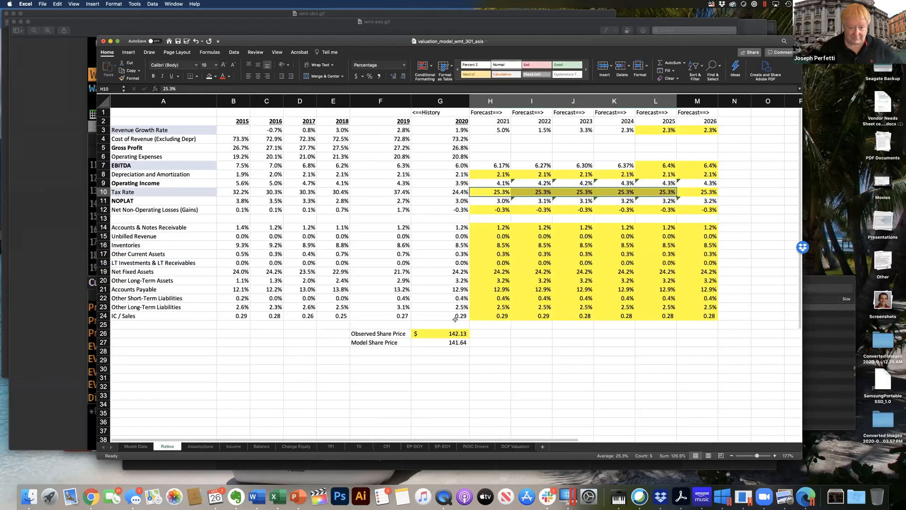
{"action": "left_click", "coordinate": [446, 343]}
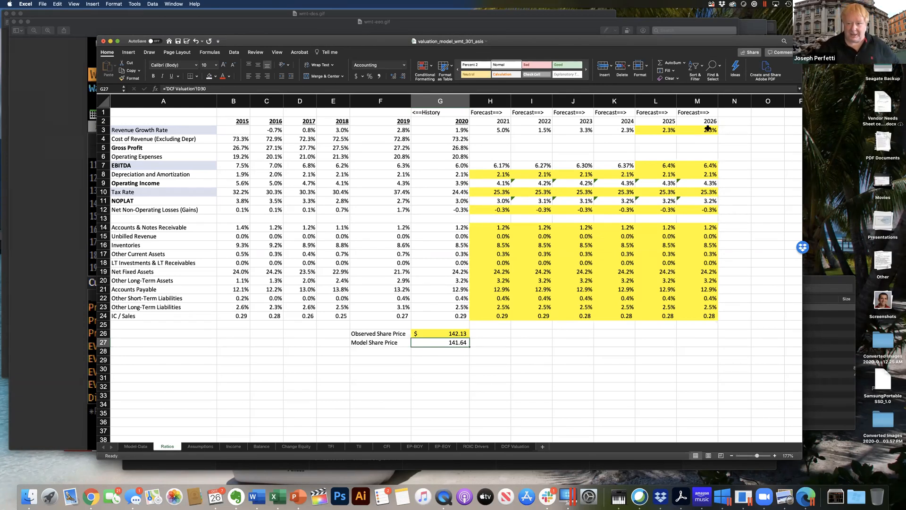
{"action": "left_click", "coordinate": [712, 102]}
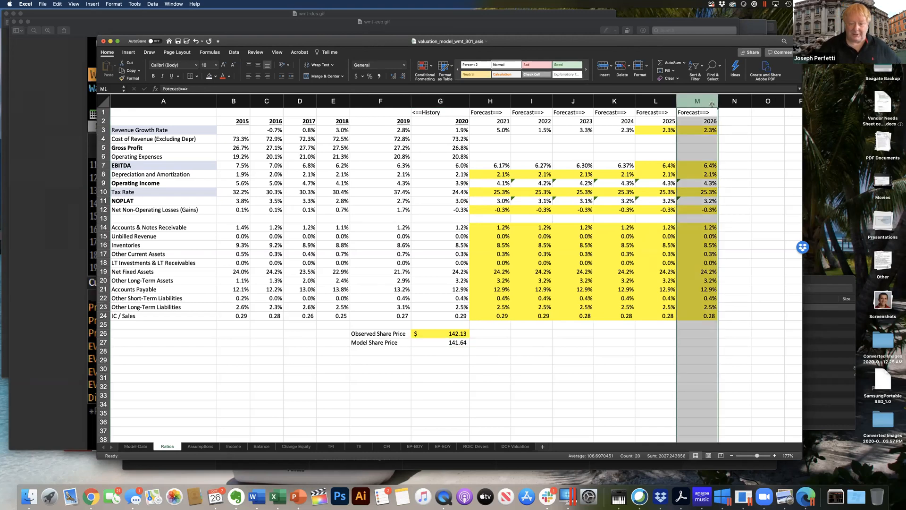
{"action": "left_click_drag", "start_coordinate": [439, 331], "coordinate": [442, 342]}
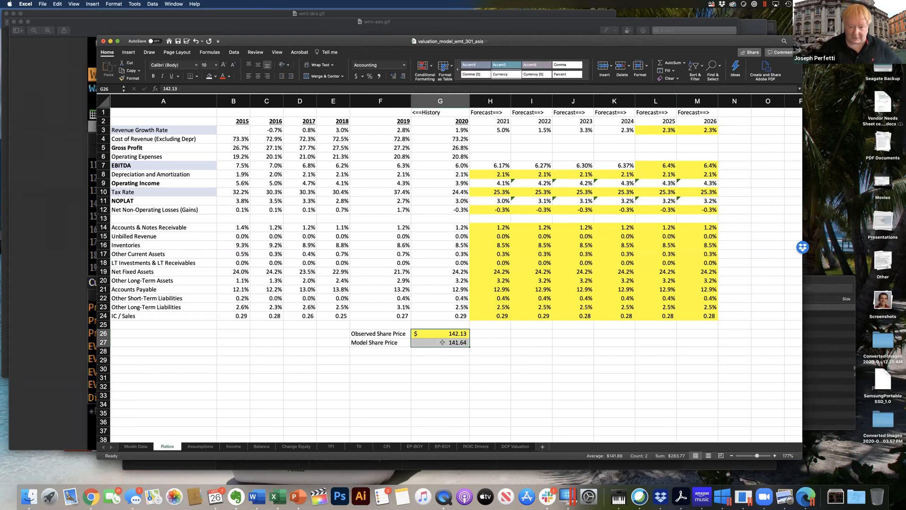